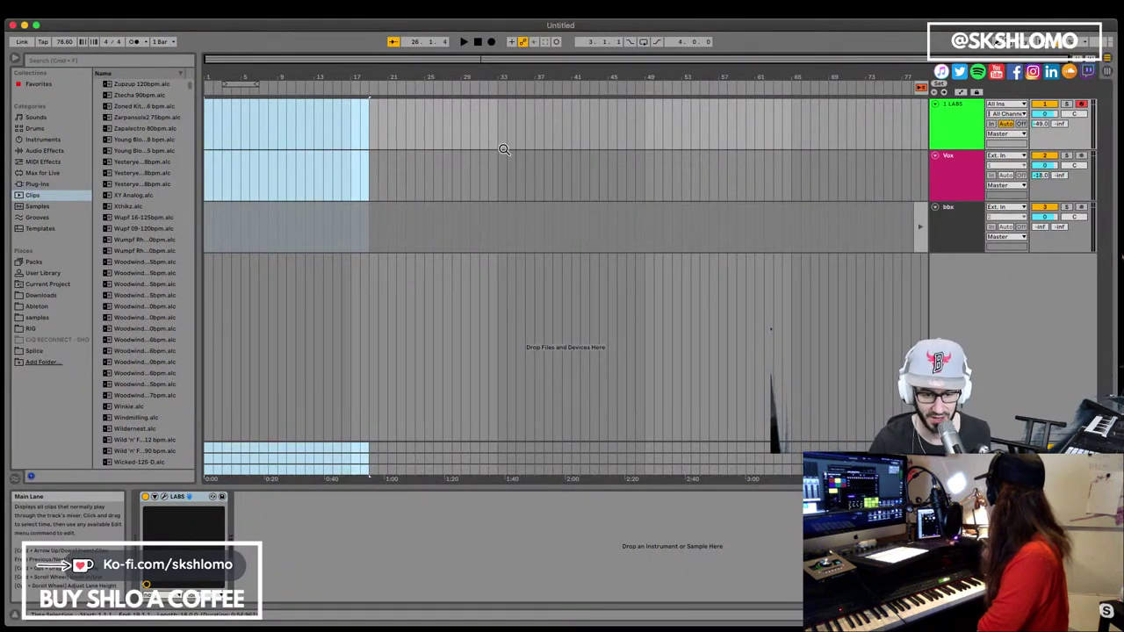
Add a MIDI track below the bbx track and load the Endlesss Studio Audio Unit plug-in onto it
{"action": "left_click", "coordinate": [955, 236]}
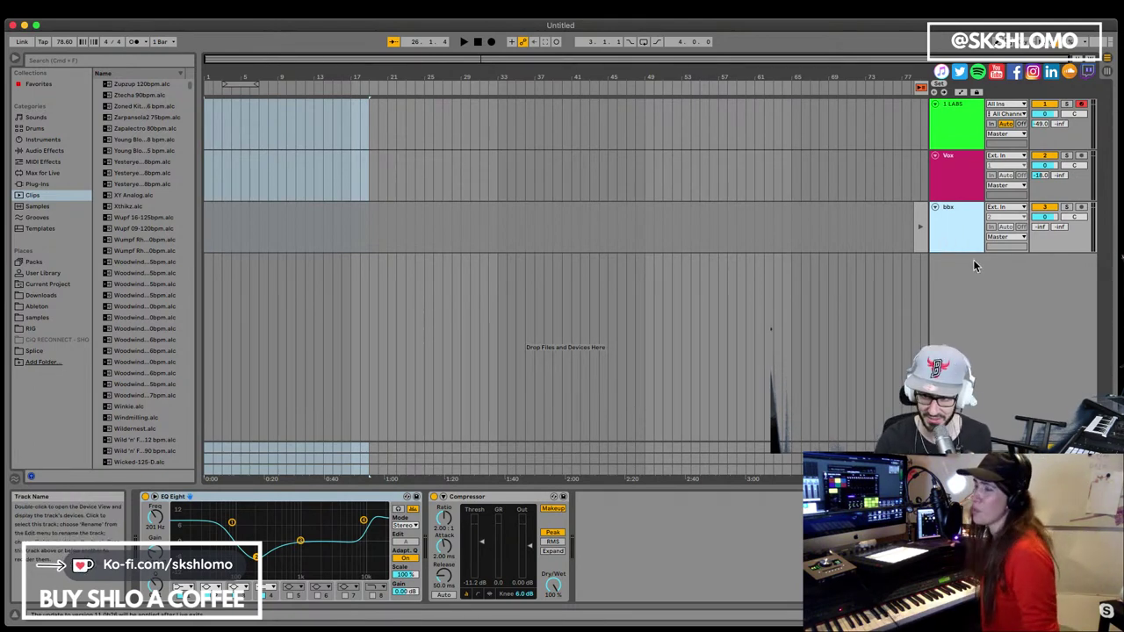
{"action": "double_click", "coordinate": [962, 257]}
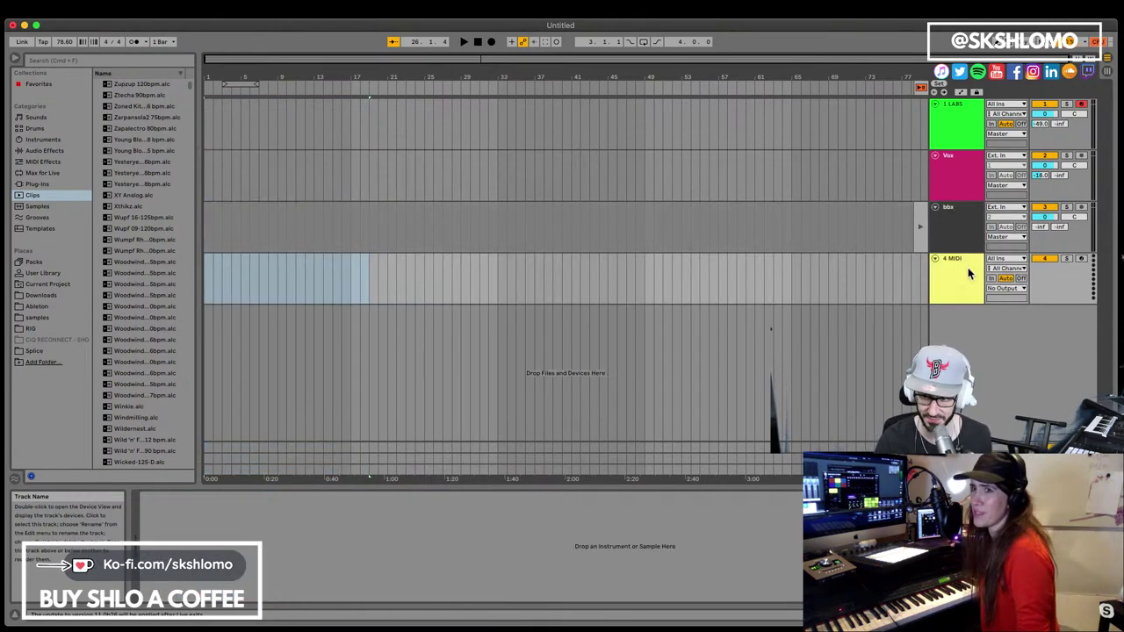
{"action": "left_click", "coordinate": [46, 186]}
{"action": "left_click", "coordinate": [98, 85]}
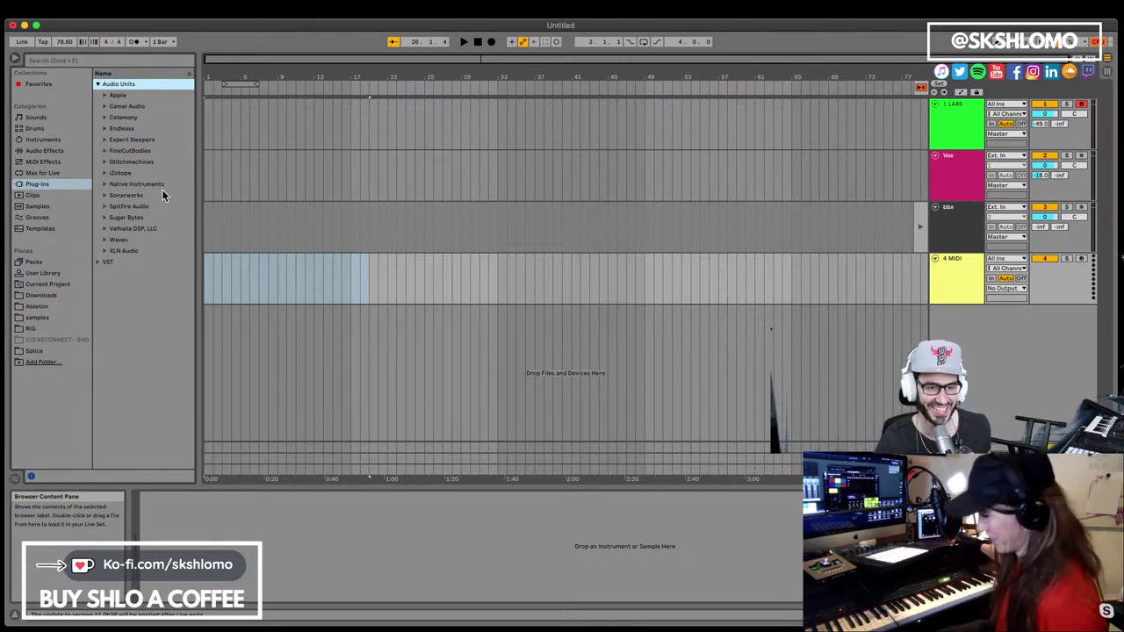
{"action": "left_click", "coordinate": [119, 130]}
{"action": "double_click", "coordinate": [119, 129]}
{"action": "left_click", "coordinate": [133, 139]}
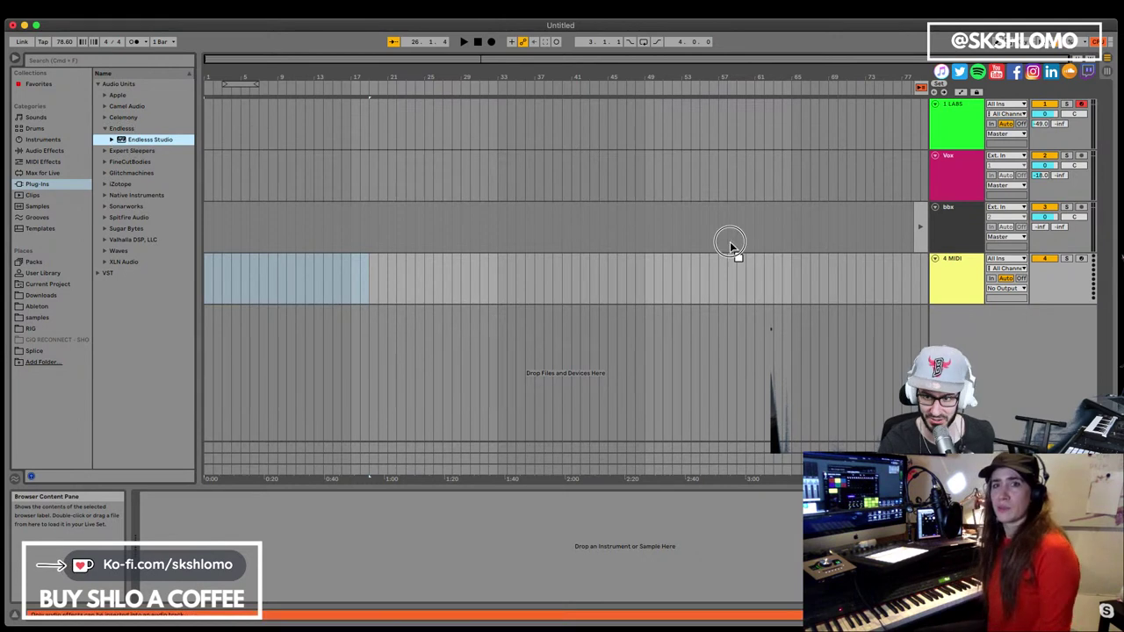
{"action": "left_click_drag", "start_coordinate": [826, 250], "coordinate": [961, 271]}
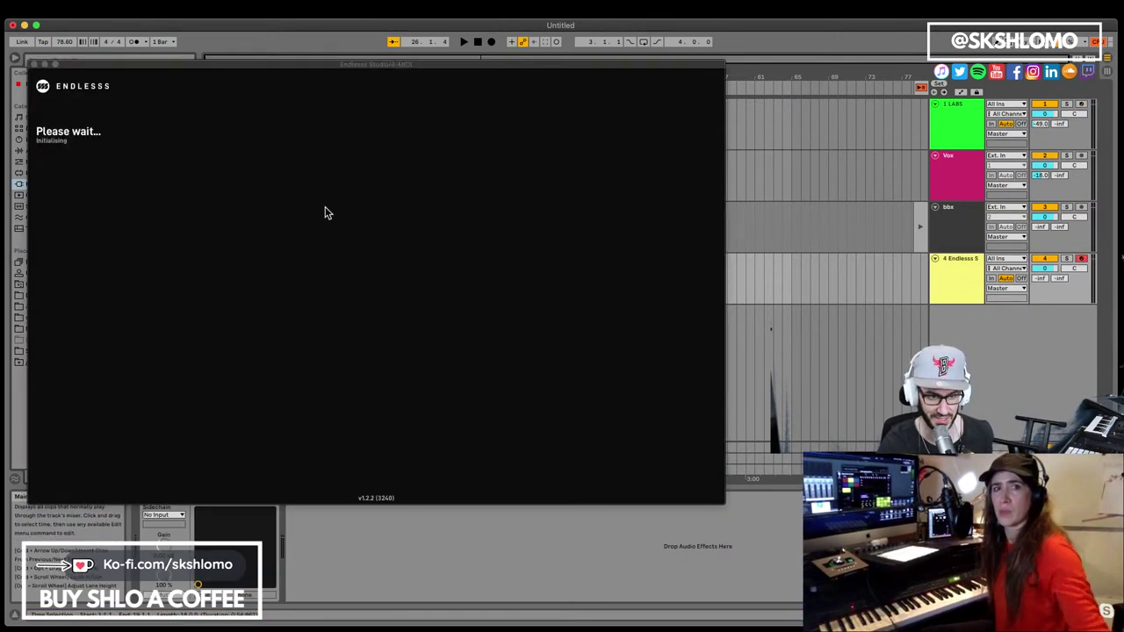
Open the SK Shlomo x Imogen Heap jam from My Jams in the Endlesss Studio plug-in
{"action": "left_click_drag", "start_coordinate": [255, 70], "coordinate": [303, 72]}
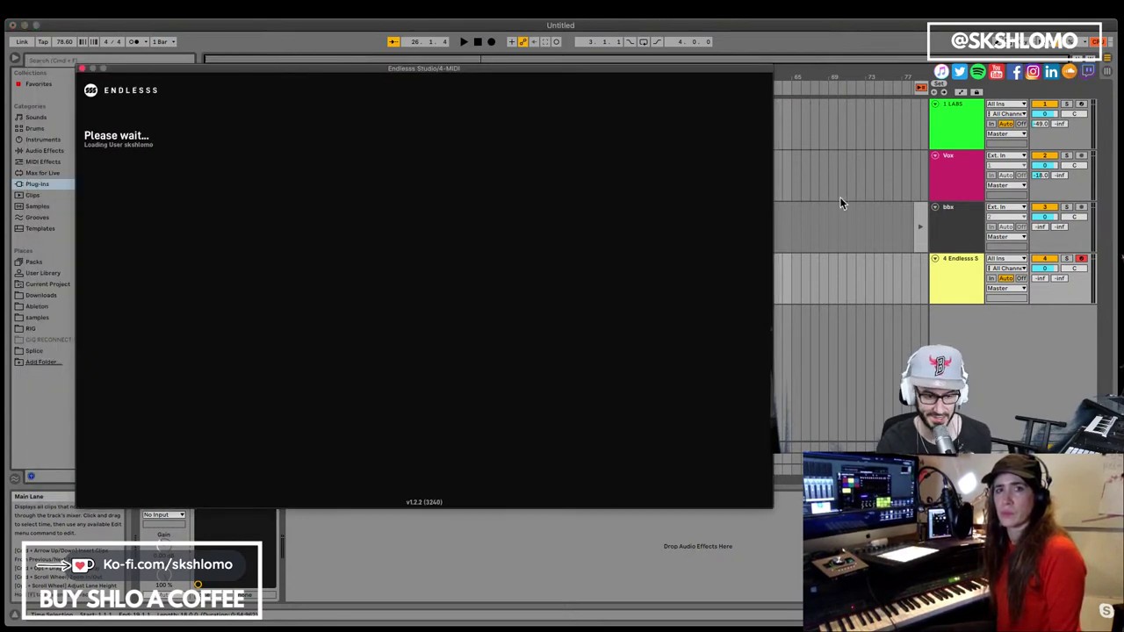
{"action": "left_click_drag", "start_coordinate": [348, 71], "coordinate": [381, 70]}
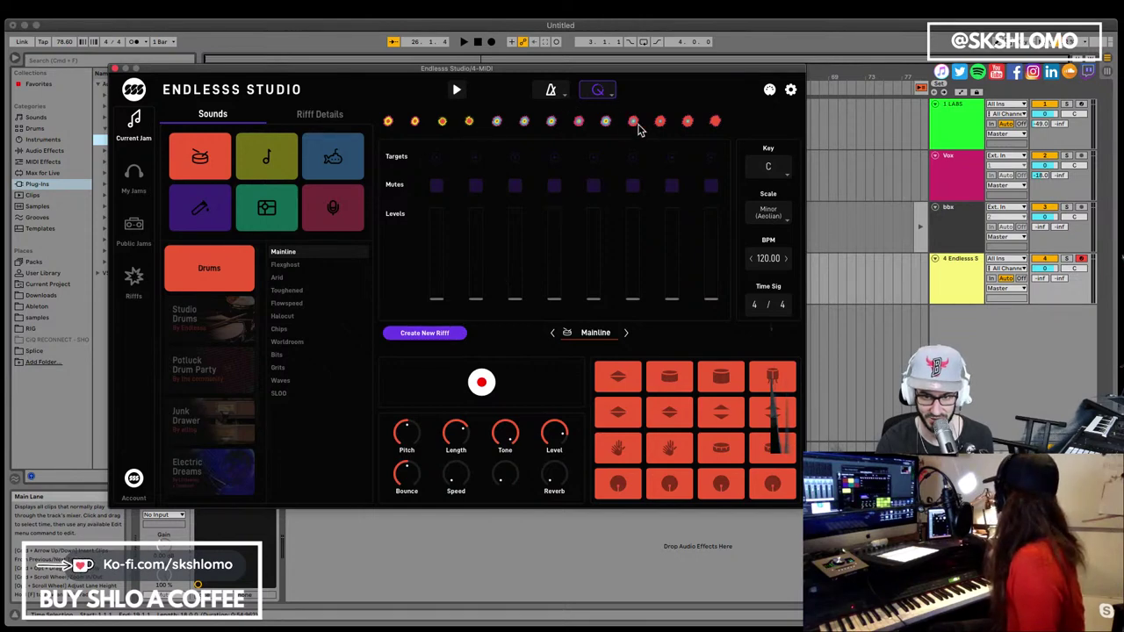
{"action": "left_click_drag", "start_coordinate": [489, 70], "coordinate": [504, 76]}
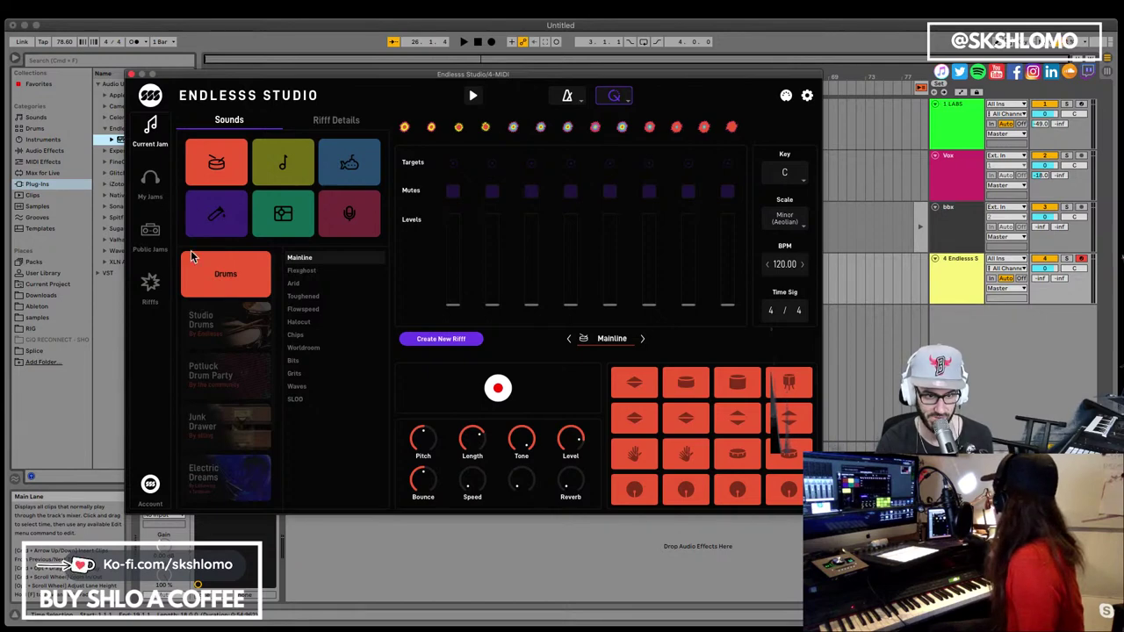
{"action": "left_click", "coordinate": [149, 195]}
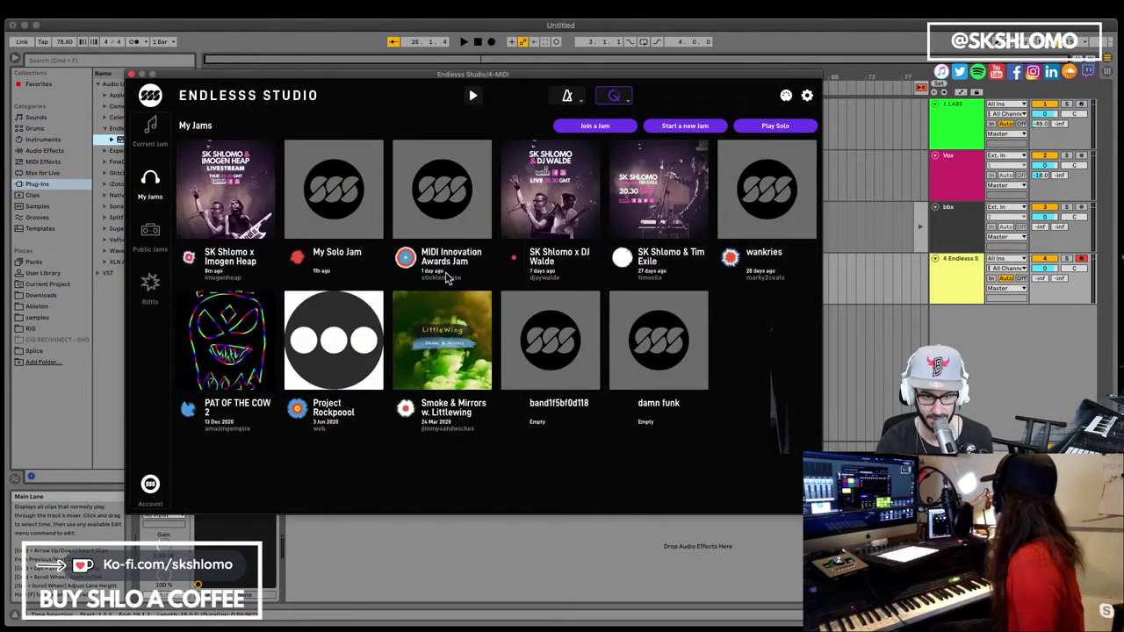
{"action": "left_click", "coordinate": [242, 230]}
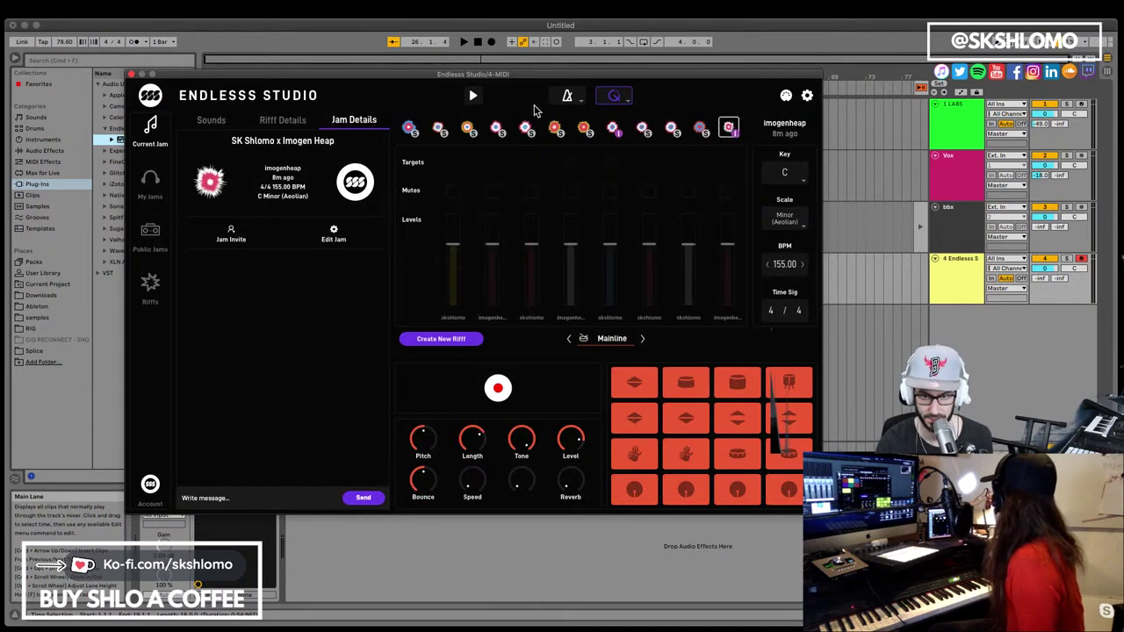
Audition the jam's newest riff and set the project tempo to 114.37 BPM
{"action": "left_click", "coordinate": [473, 96]}
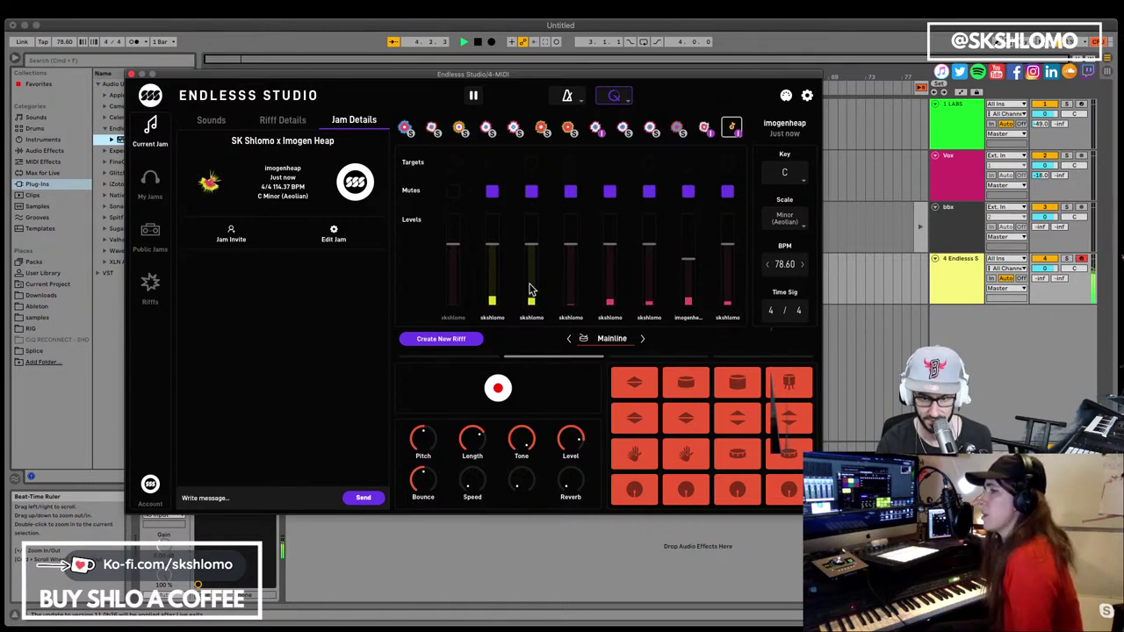
{"action": "key", "text": "space"}
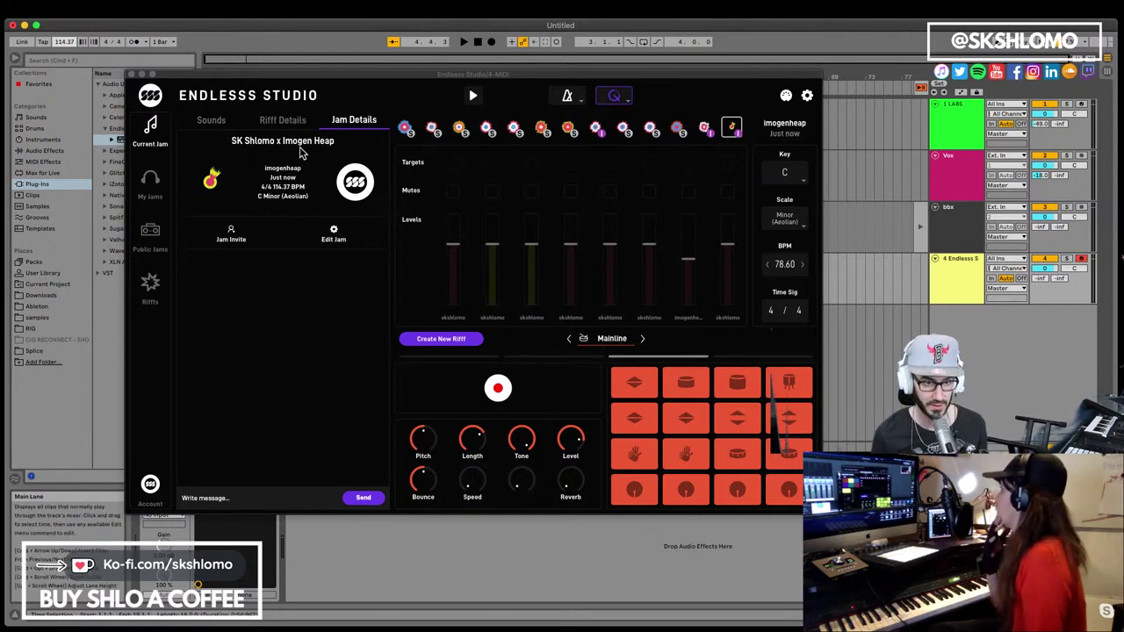
{"action": "key", "text": "space"}
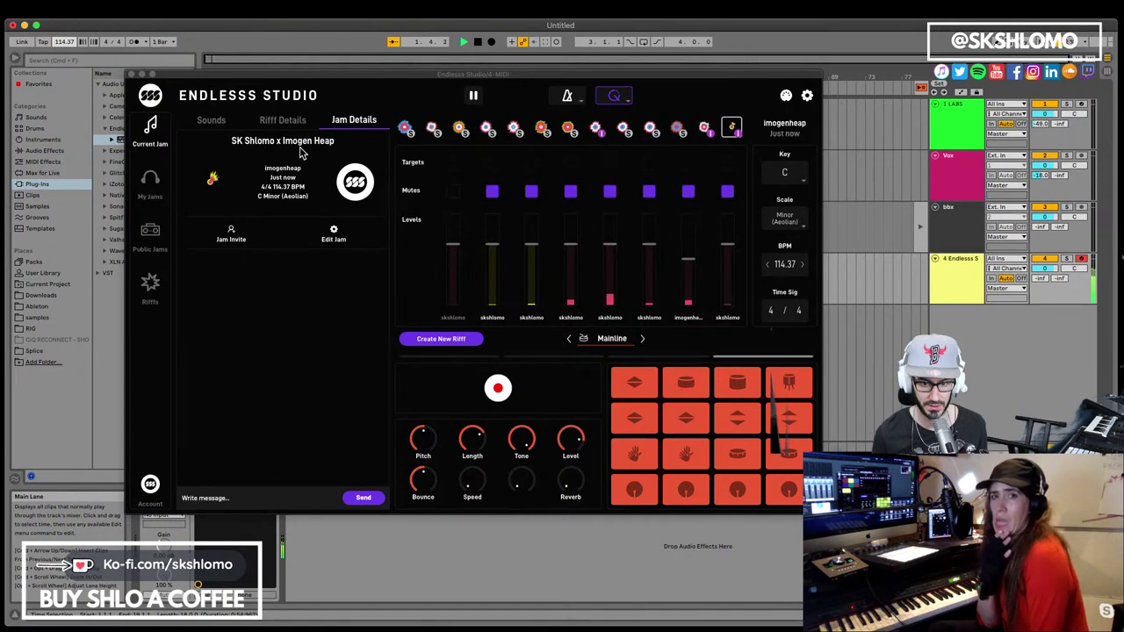
{"action": "key", "text": "space"}
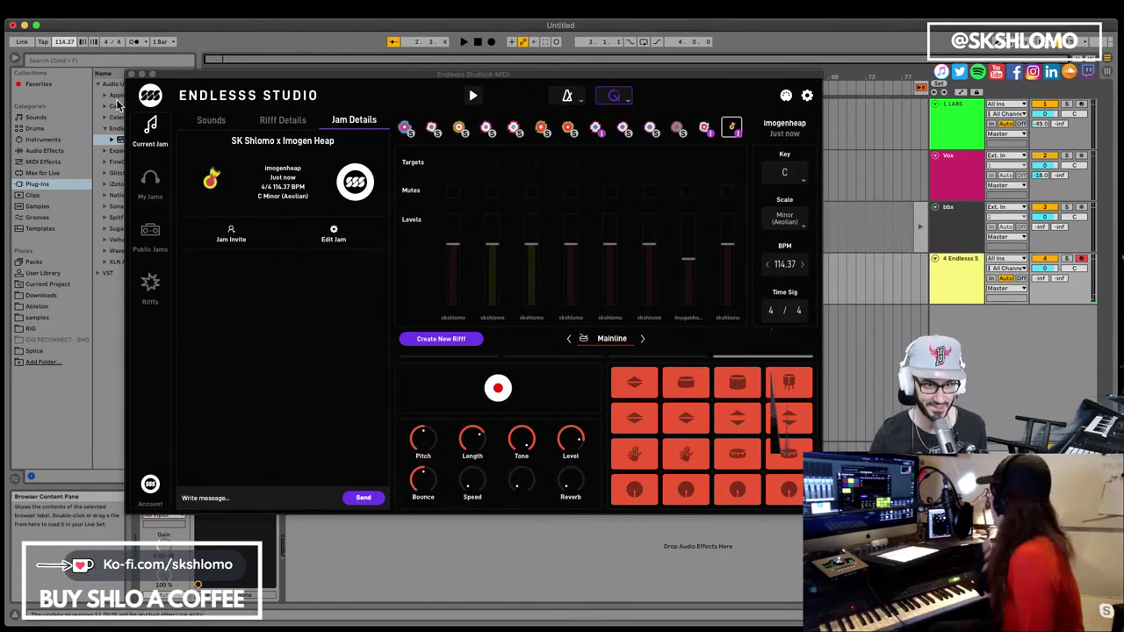
Try the riff at project tempos of 107 and 106 BPM, playing it back at each
{"action": "left_click_drag", "start_coordinate": [65, 44], "coordinate": [65, 45]}
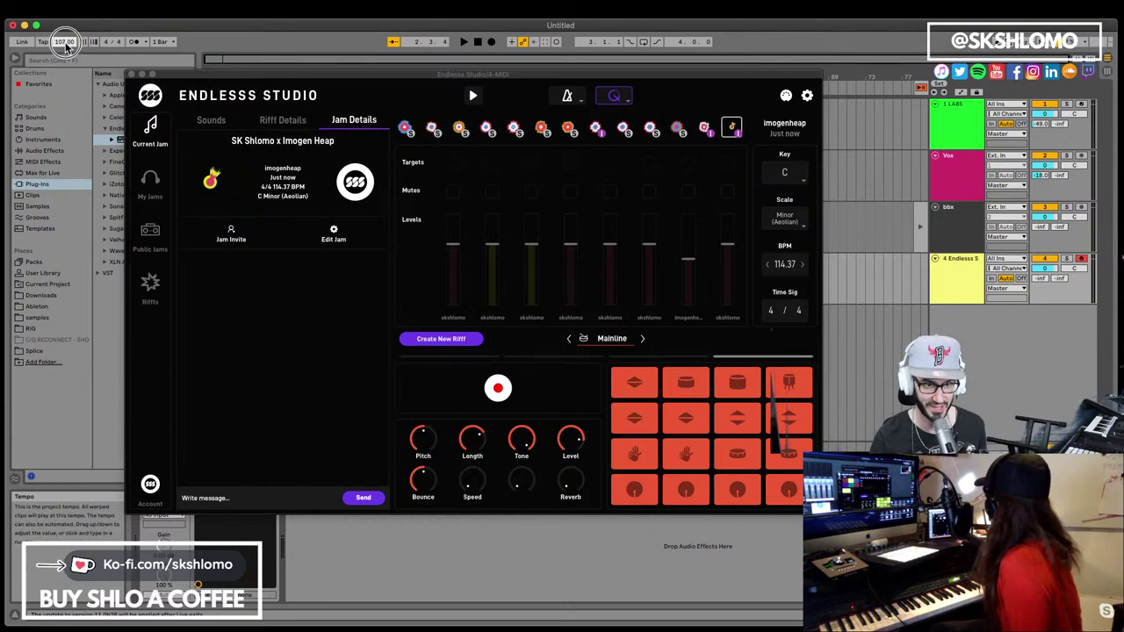
{"action": "key", "text": "space"}
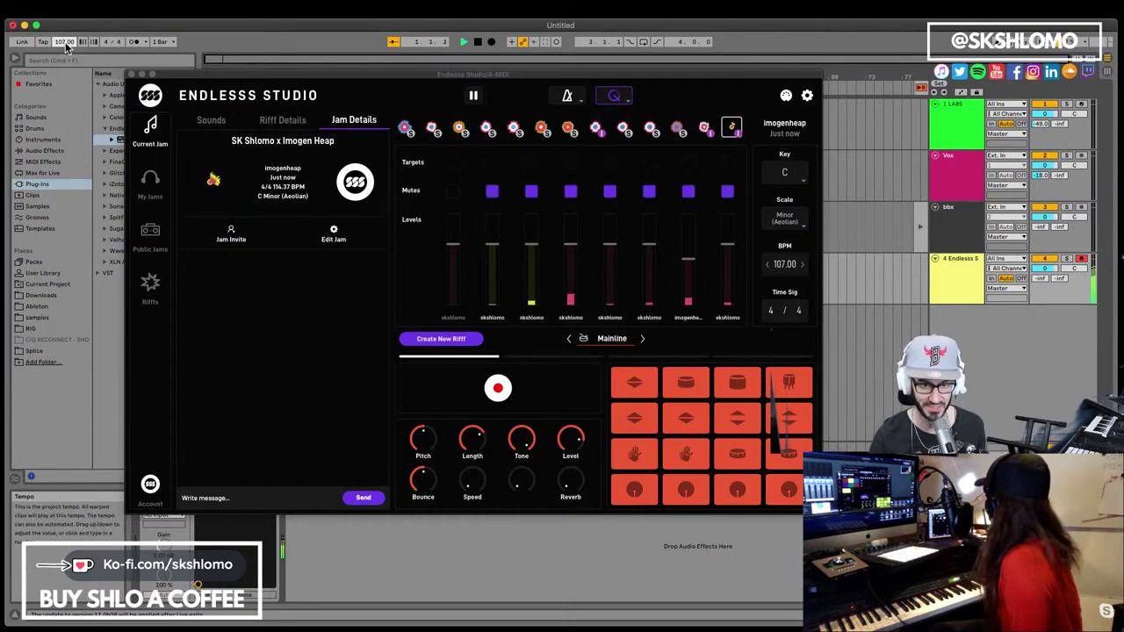
{"action": "left_click_drag", "start_coordinate": [65, 46], "coordinate": [66, 48]}
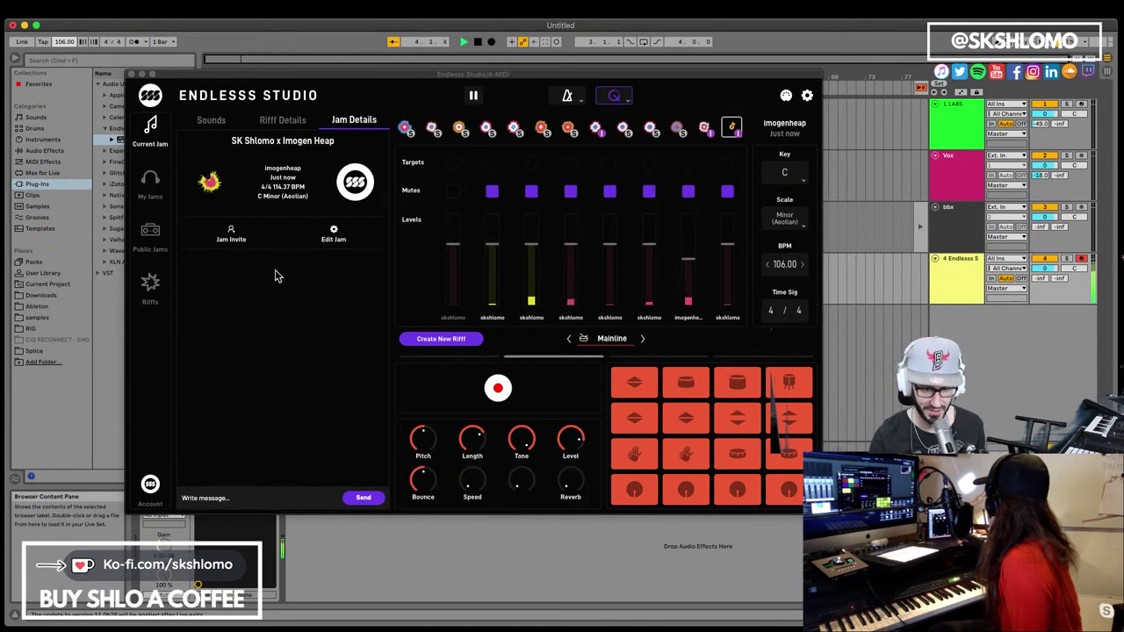
{"action": "key", "text": "space"}
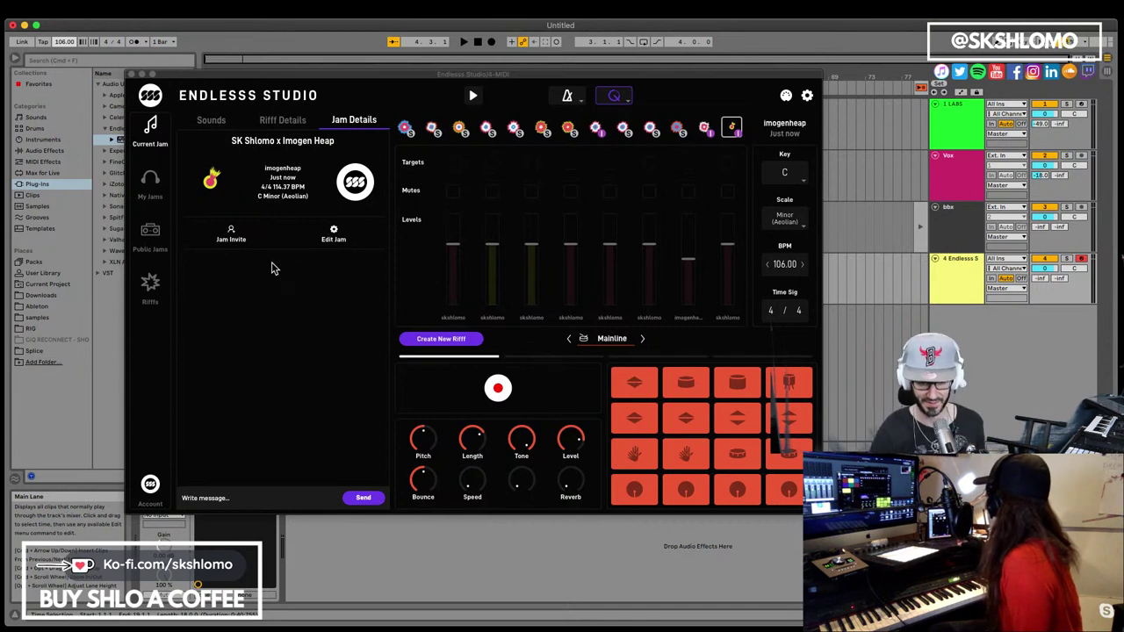
{"action": "key", "text": "space"}
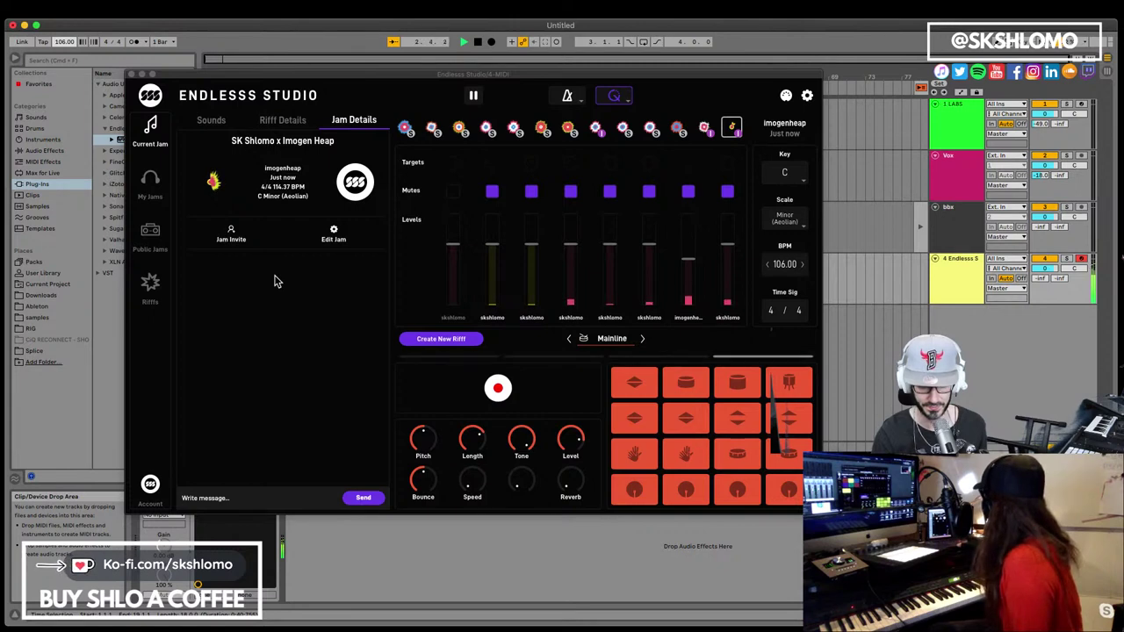
{"action": "key", "text": "space"}
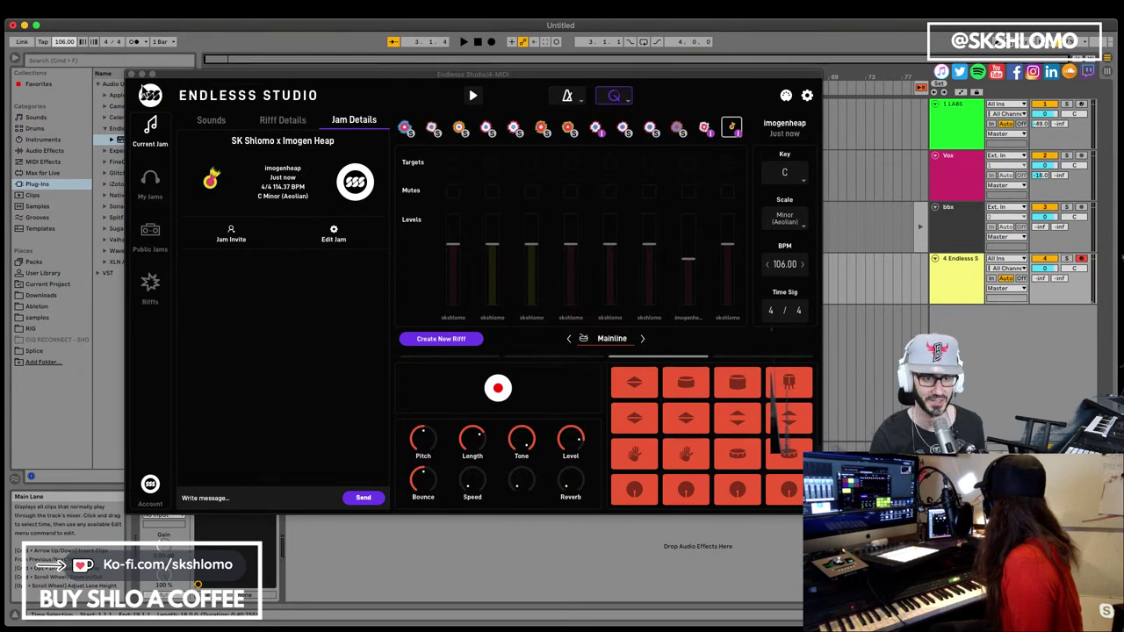
Set the project tempo to 100 BPM and audition the riff at that speed
{"action": "left_click", "coordinate": [64, 44]}
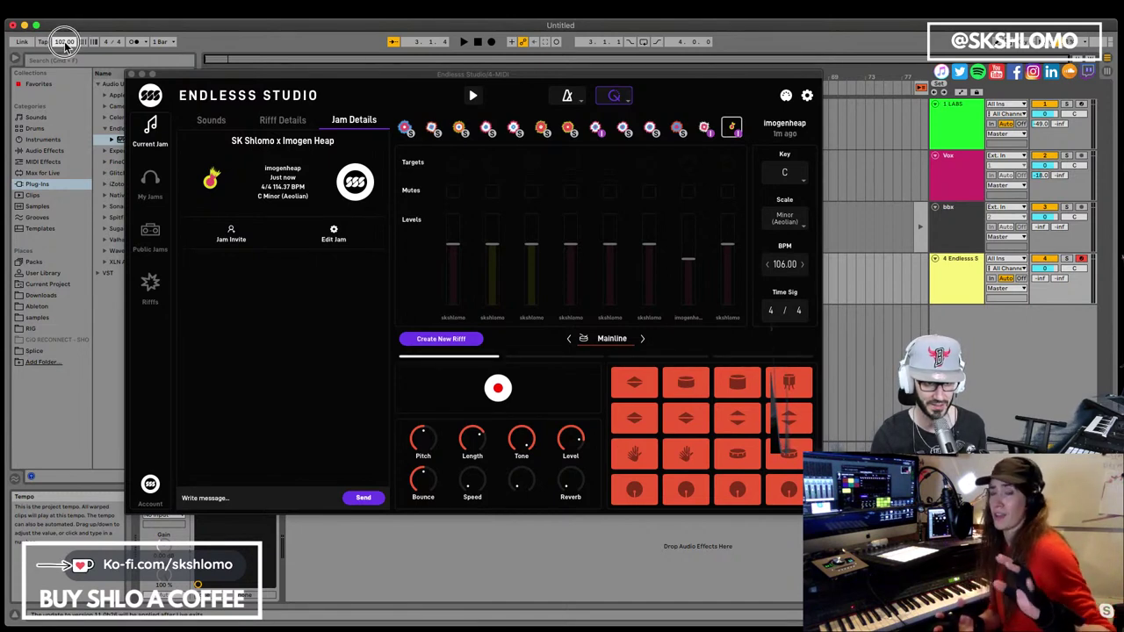
{"action": "key", "text": "space"}
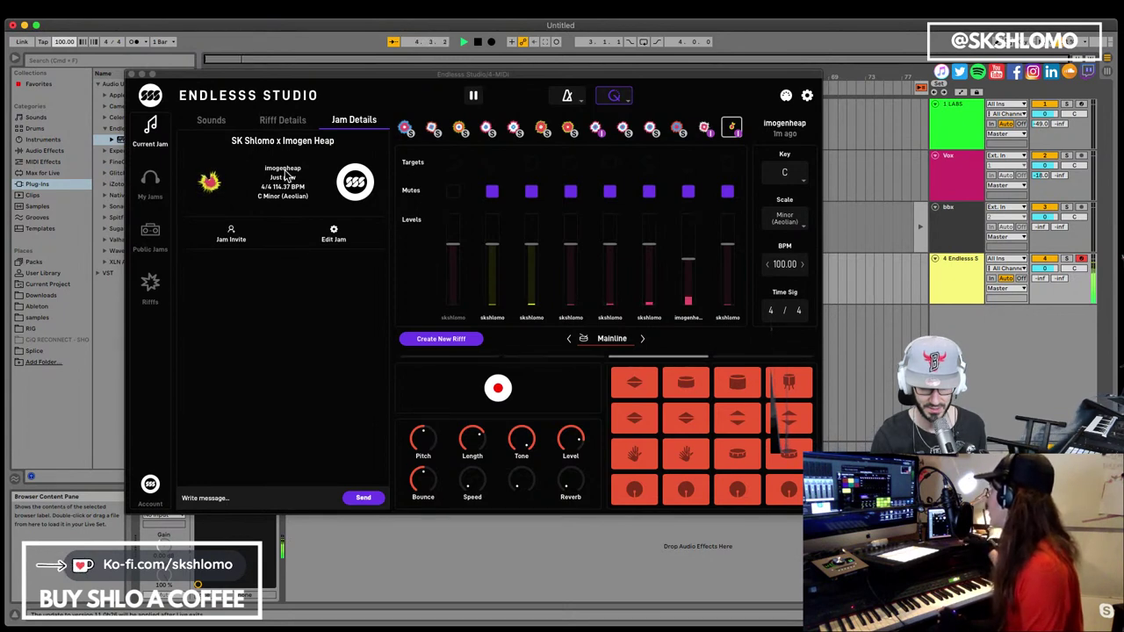
{"action": "key", "text": "space"}
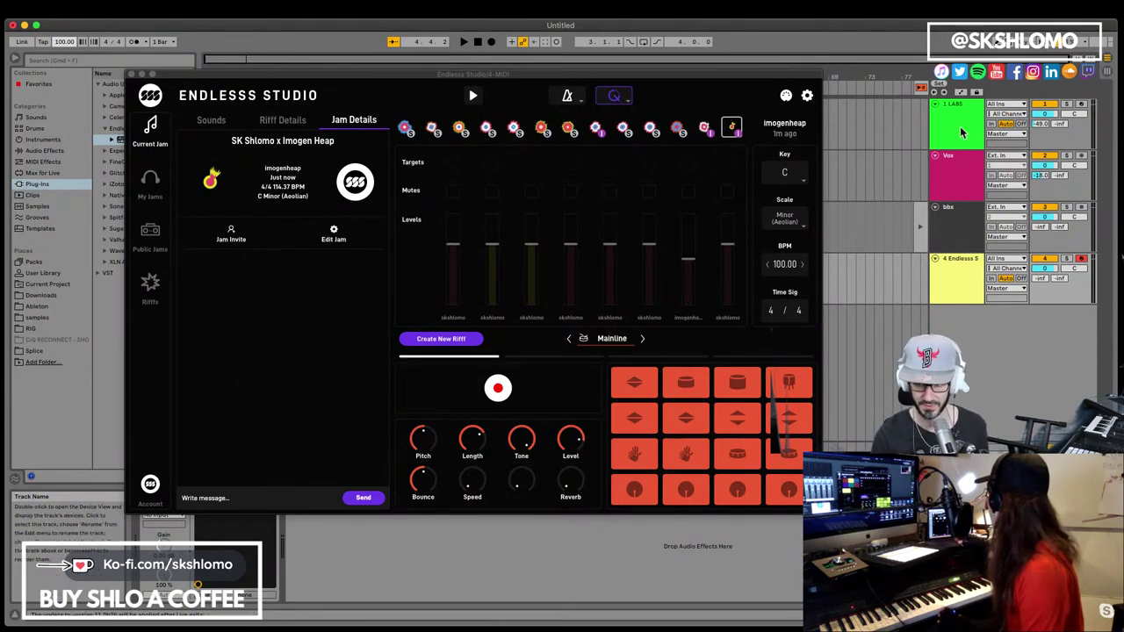
Try placing the riff's audio stems on a new track in the arrangement near bar 66, and undo the placement
{"action": "left_click", "coordinate": [964, 260]}
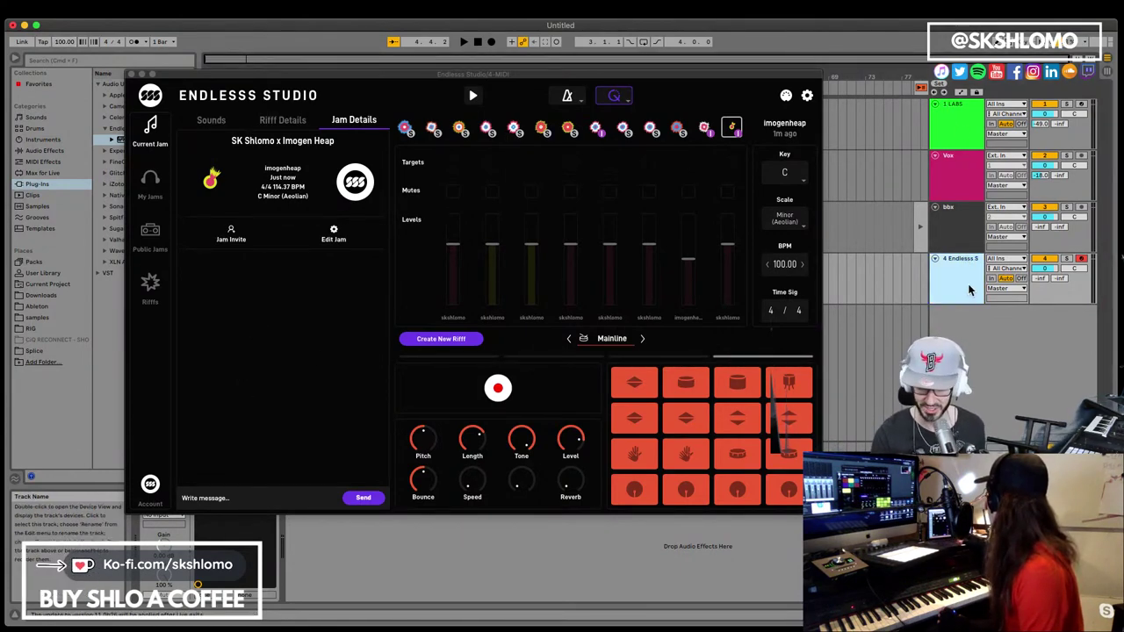
{"action": "left_click_drag", "start_coordinate": [709, 77], "coordinate": [697, 162]}
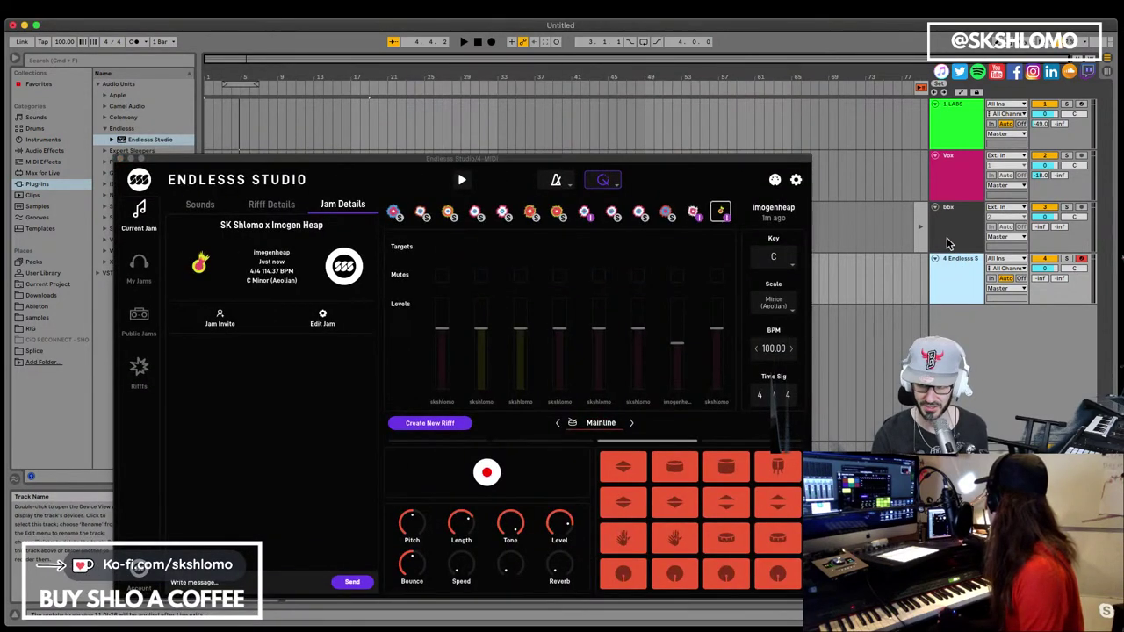
{"action": "mouse_move", "coordinate": [709, 160]}
{"action": "left_mouse_down"}
{"action": "mouse_move", "coordinate": [848, 116]}
{"action": "mouse_move", "coordinate": [597, 138]}
{"action": "mouse_move", "coordinate": [715, 143]}
{"action": "mouse_move", "coordinate": [805, 246]}
{"action": "mouse_move", "coordinate": [823, 436]}
{"action": "mouse_move", "coordinate": [800, 434]}
{"action": "left_mouse_up"}
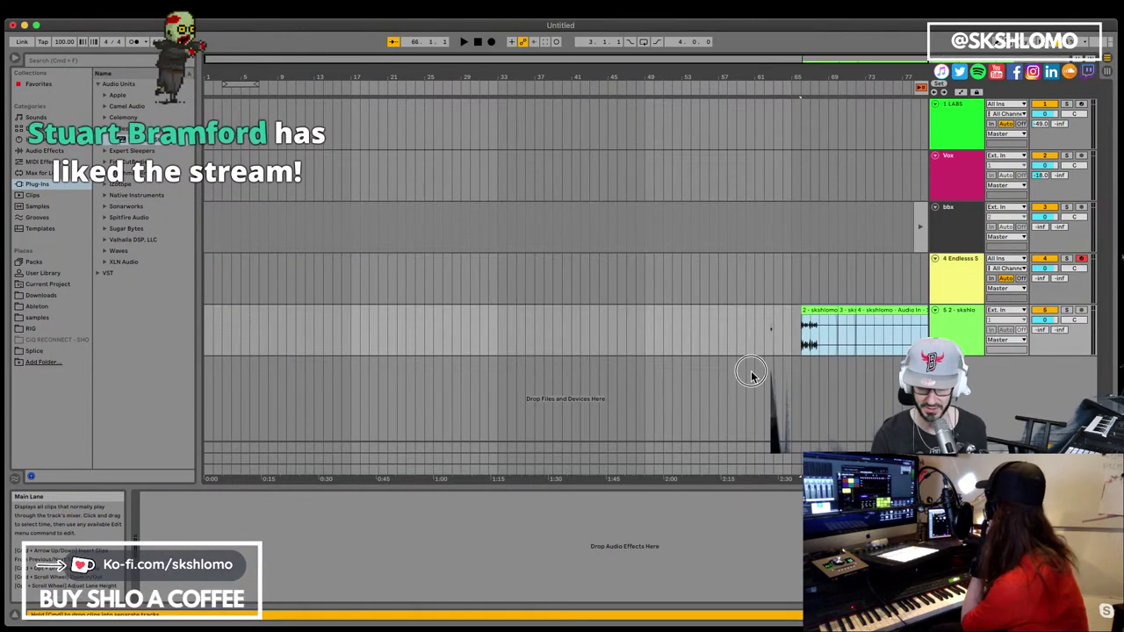
{"action": "key", "text": "super+z"}
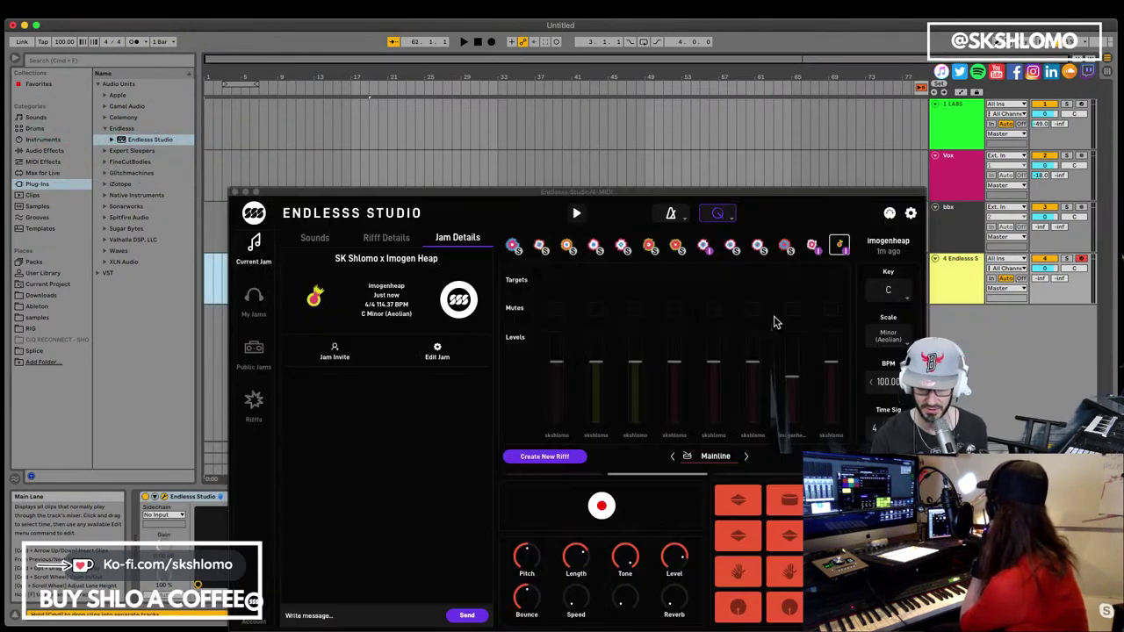
Change the Endlesss Studio plug-in's clock source to Internal
{"action": "left_click_drag", "start_coordinate": [667, 200], "coordinate": [523, 119]}
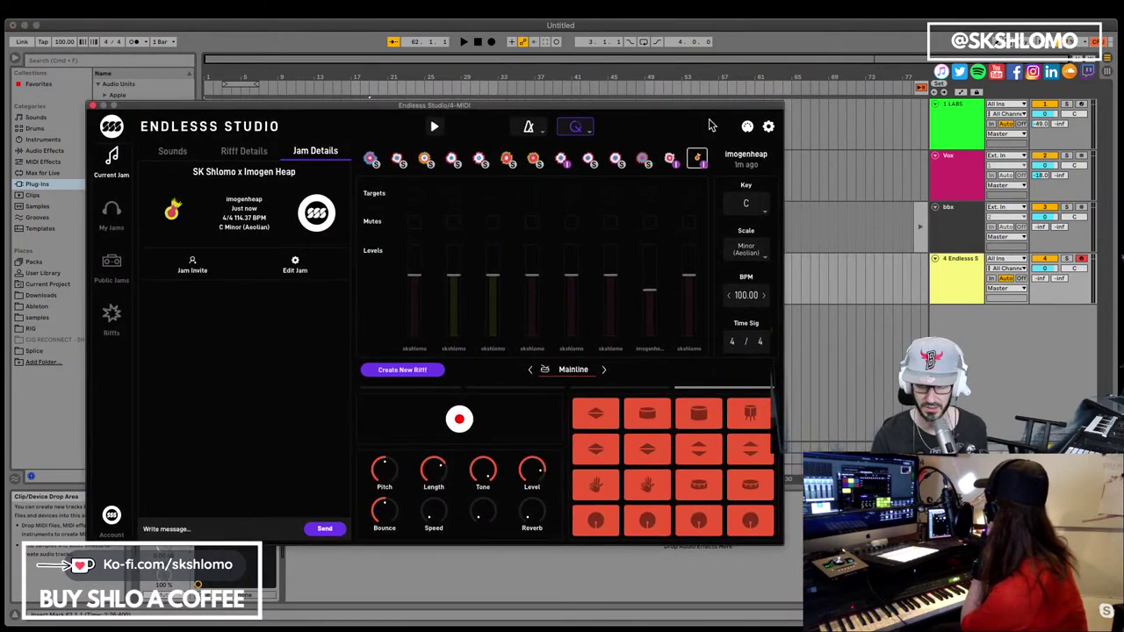
{"action": "left_click", "coordinate": [768, 130]}
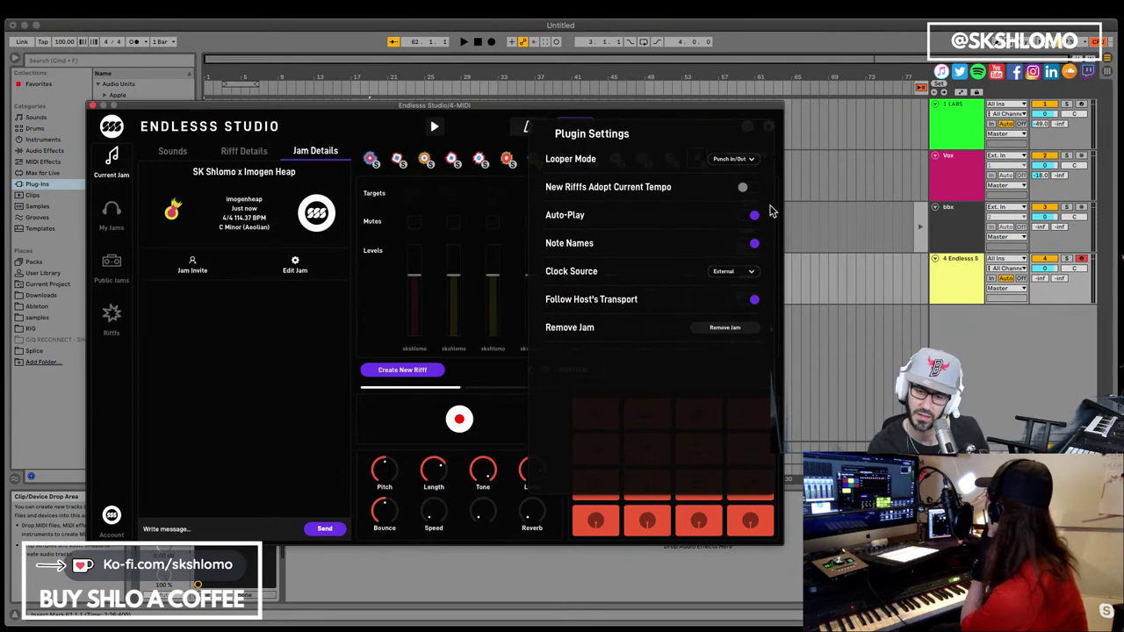
{"action": "left_click", "coordinate": [741, 271]}
{"action": "left_click", "coordinate": [733, 286]}
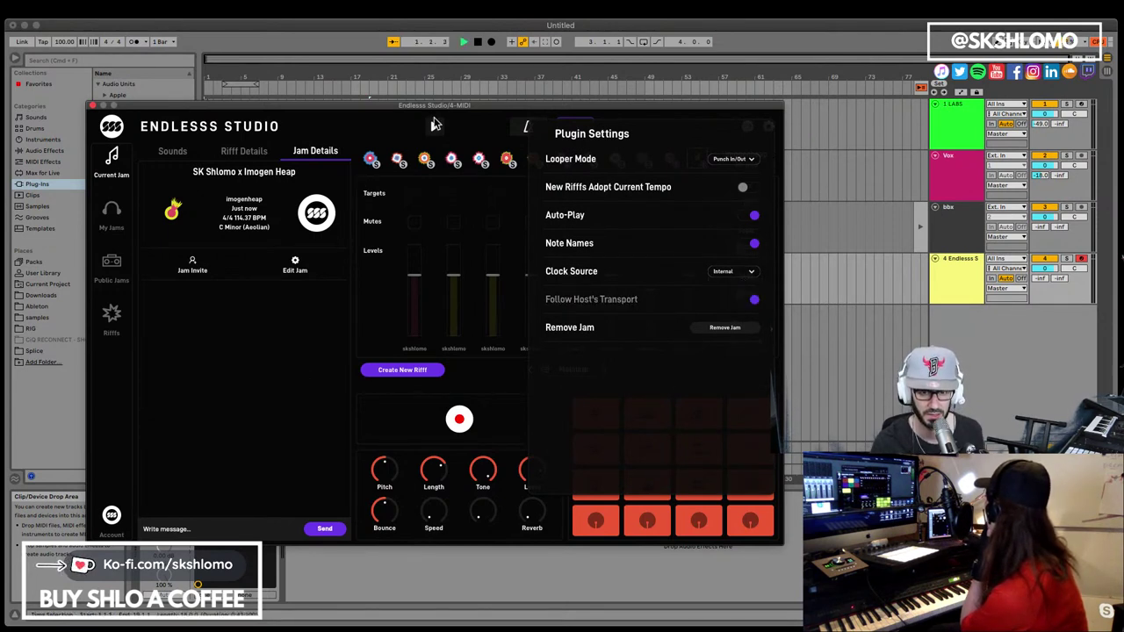
Test playing and pausing the riff from the plug-in's own transport alongside the Live set
{"action": "left_click", "coordinate": [435, 127]}
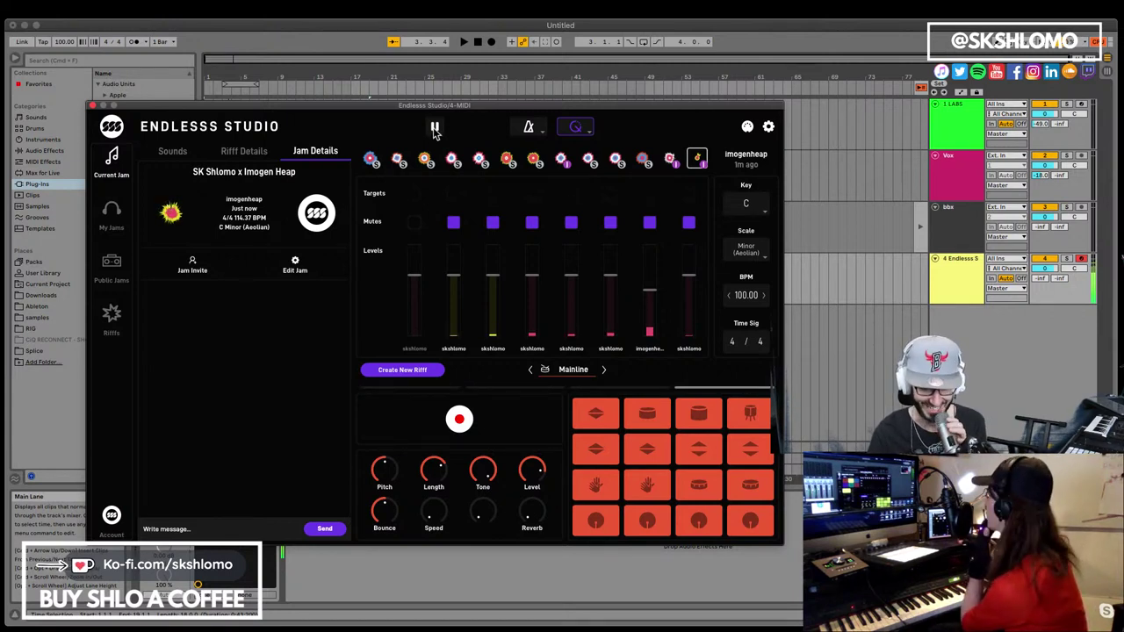
{"action": "left_click", "coordinate": [434, 129]}
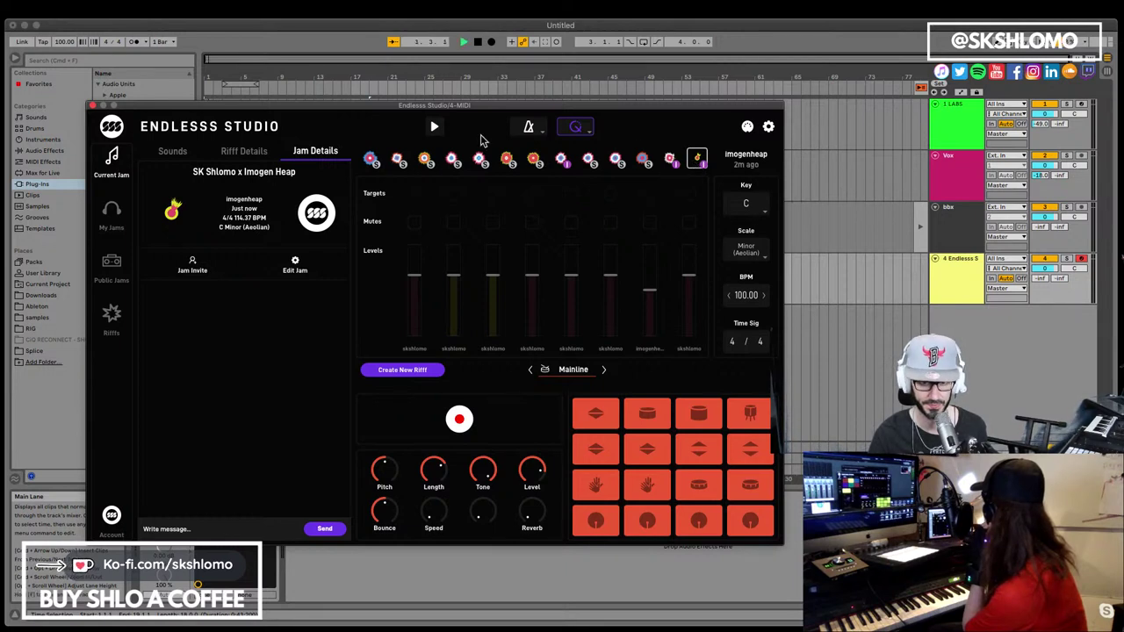
{"action": "left_click", "coordinate": [433, 129]}
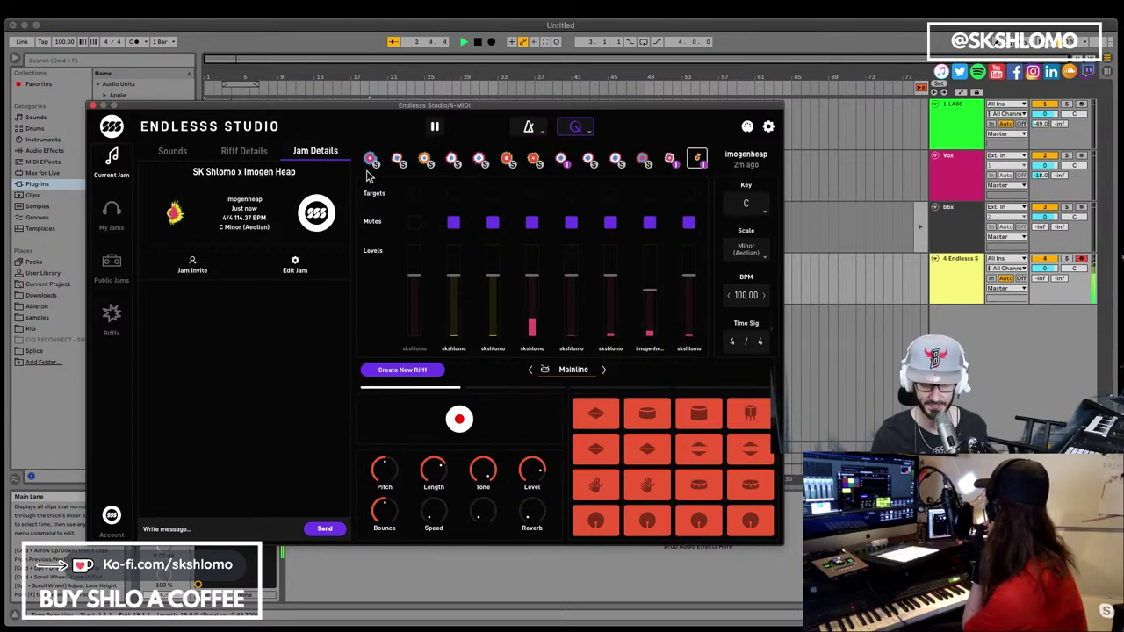
{"action": "mouse_move", "coordinate": [343, 106]}
{"action": "left_mouse_down"}
{"action": "mouse_move", "coordinate": [381, 194]}
{"action": "mouse_move", "coordinate": [371, 132]}
{"action": "mouse_move", "coordinate": [353, 115]}
{"action": "left_mouse_up"}
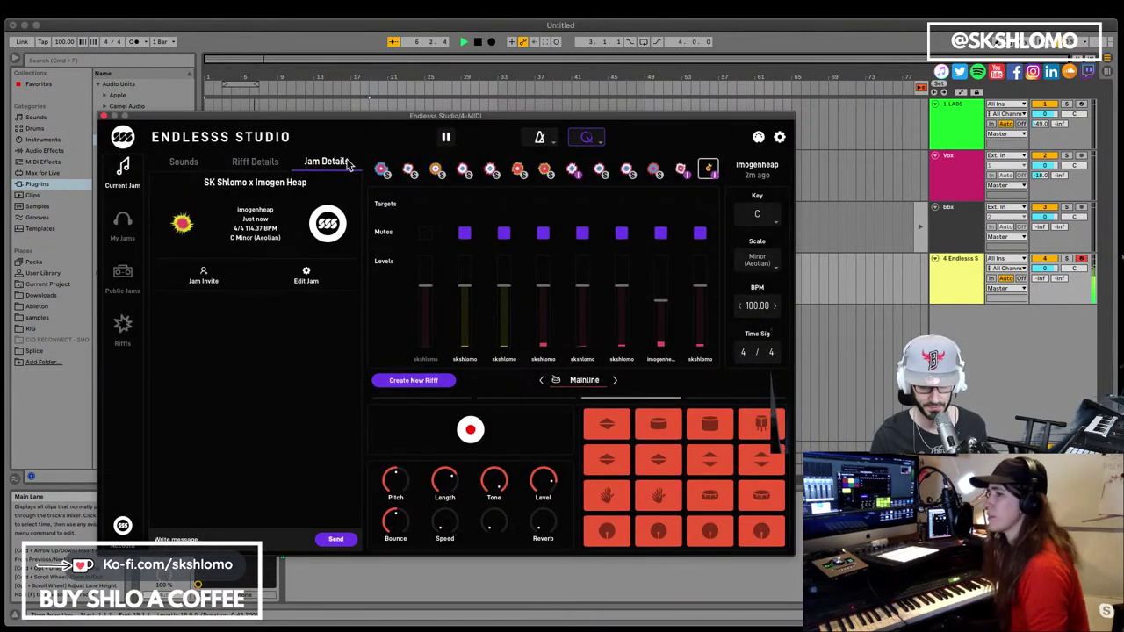
{"action": "left_click", "coordinate": [446, 137]}
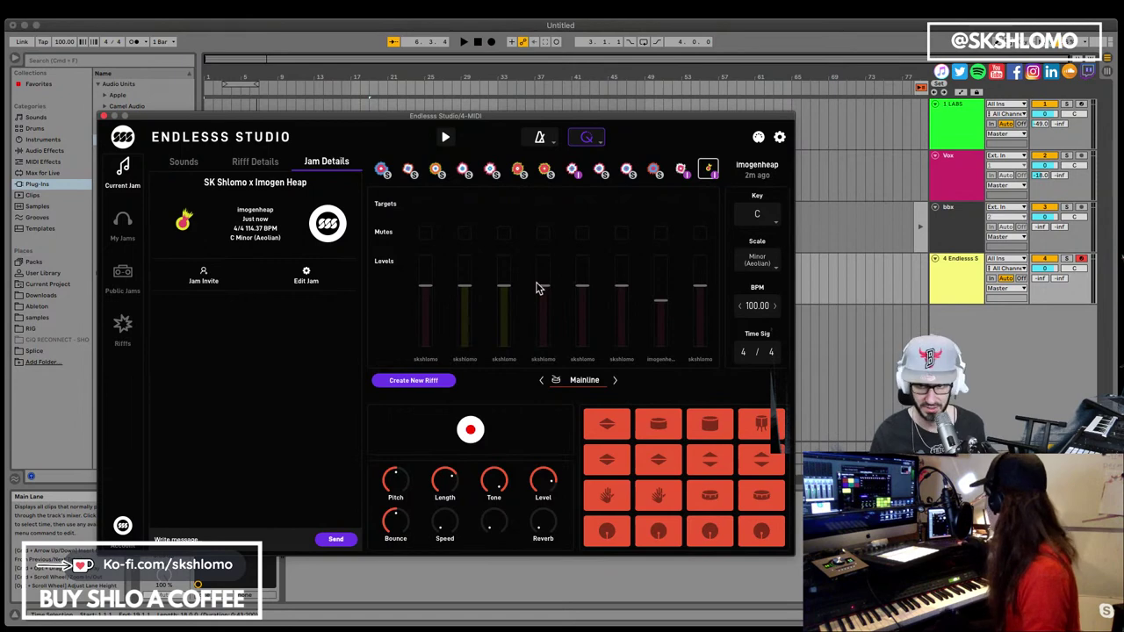
Arm the LABS track for recording and play the set to try the instrument alongside it
{"action": "left_click", "coordinate": [1080, 105]}
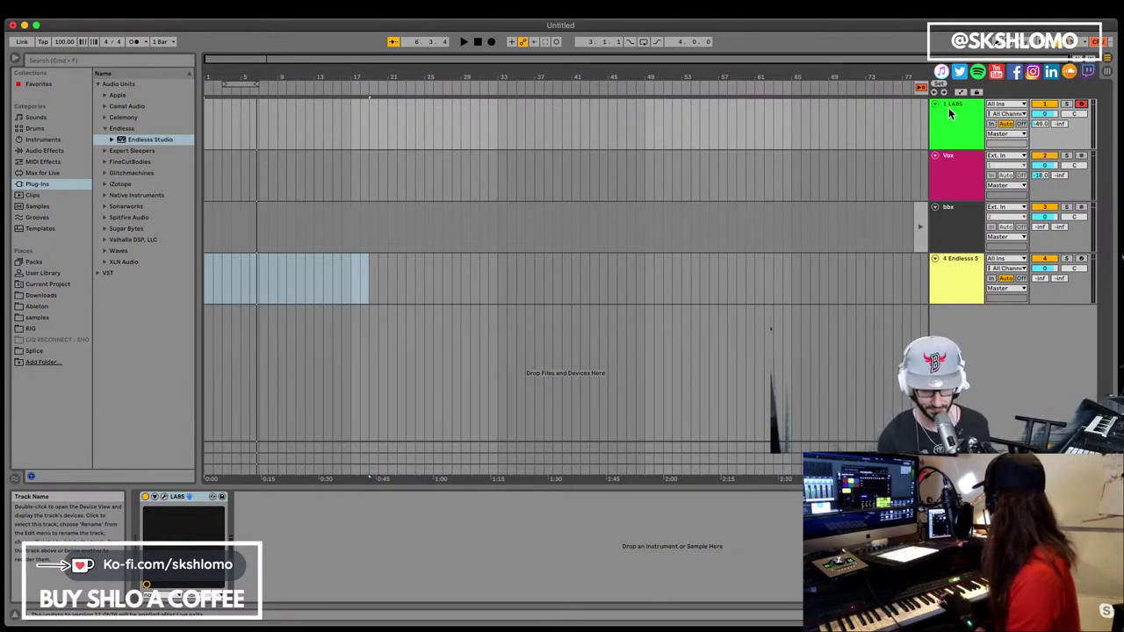
{"action": "key", "text": "space"}
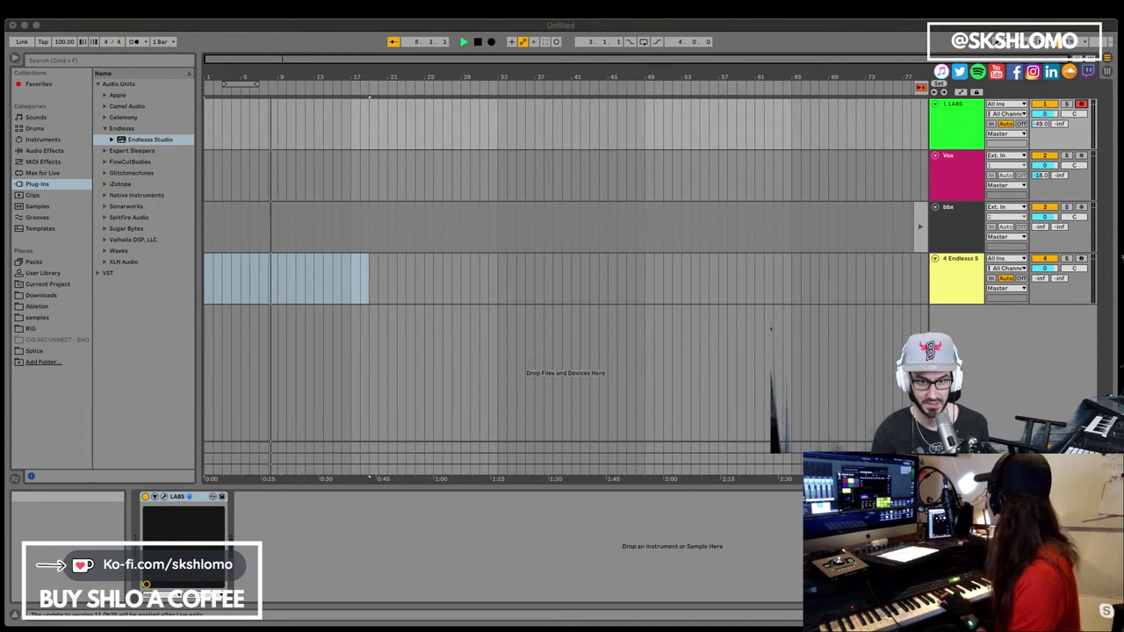
{"action": "left_click", "coordinate": [344, 26]}
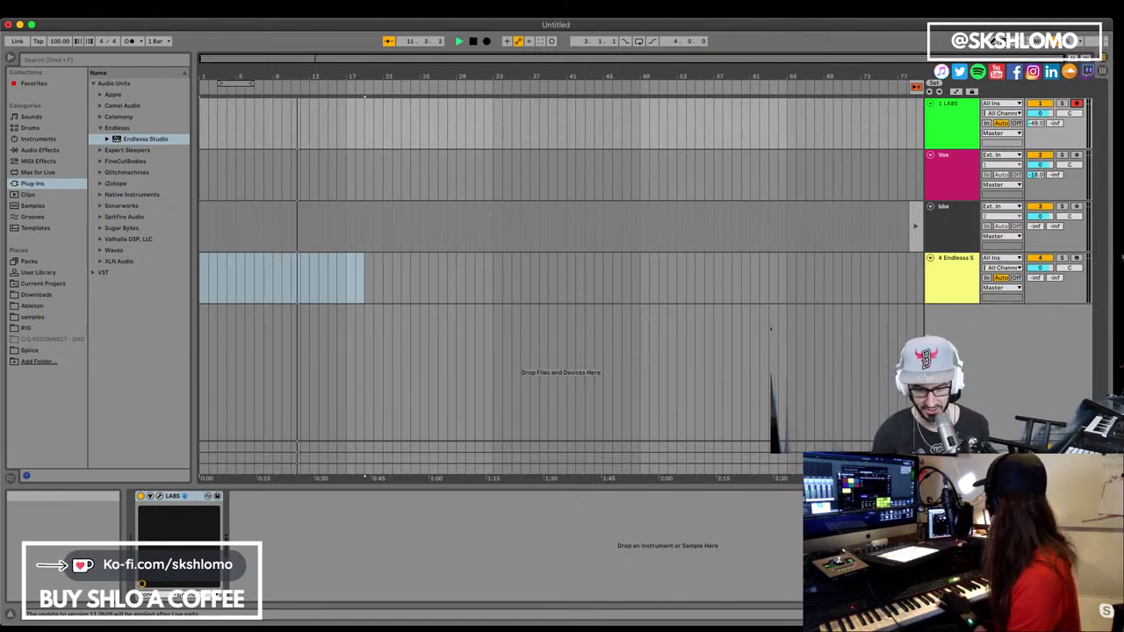
Select the Endlesss Studio track and audition the 100 BPM riff from the plug-in's own transport
{"action": "left_click", "coordinate": [953, 227]}
{"action": "left_click", "coordinate": [951, 260]}
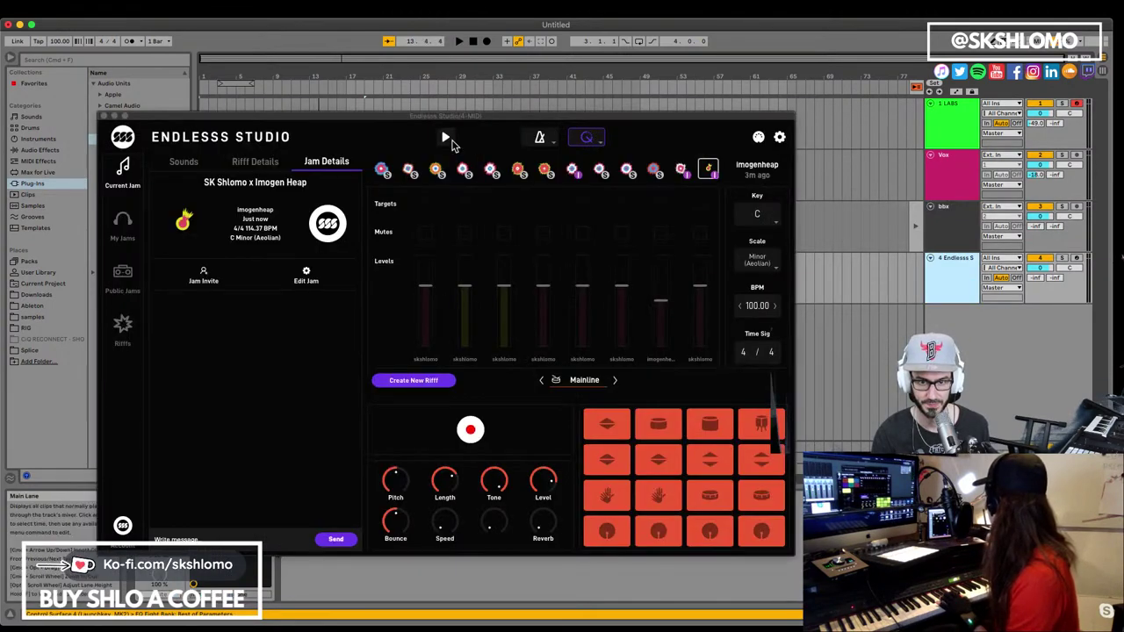
{"action": "left_click", "coordinate": [447, 139]}
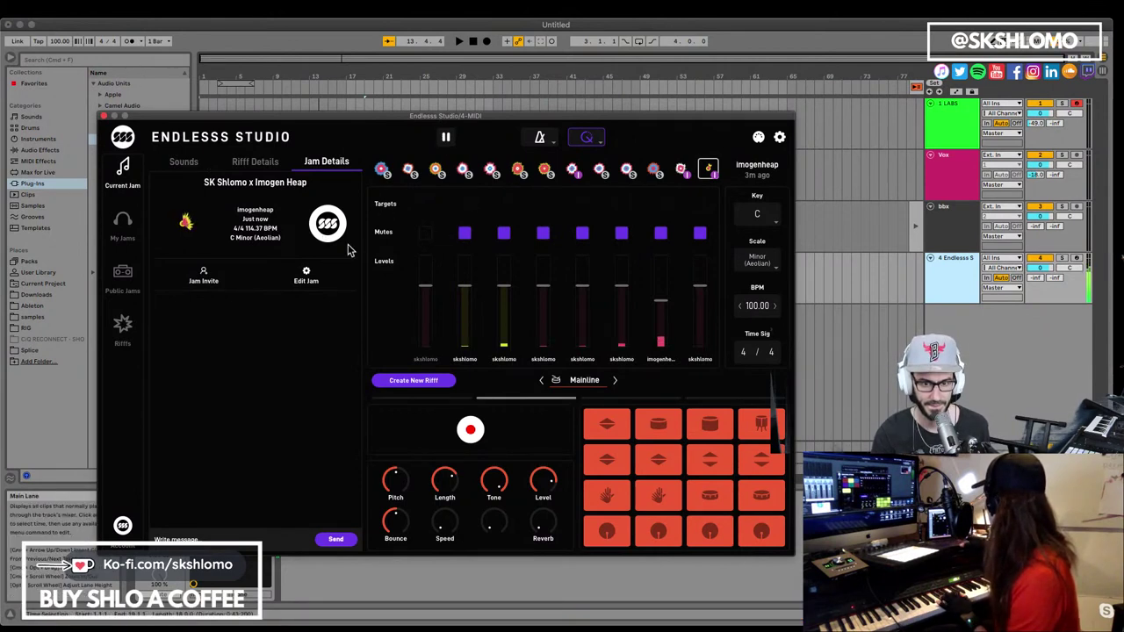
{"action": "left_click", "coordinate": [445, 137]}
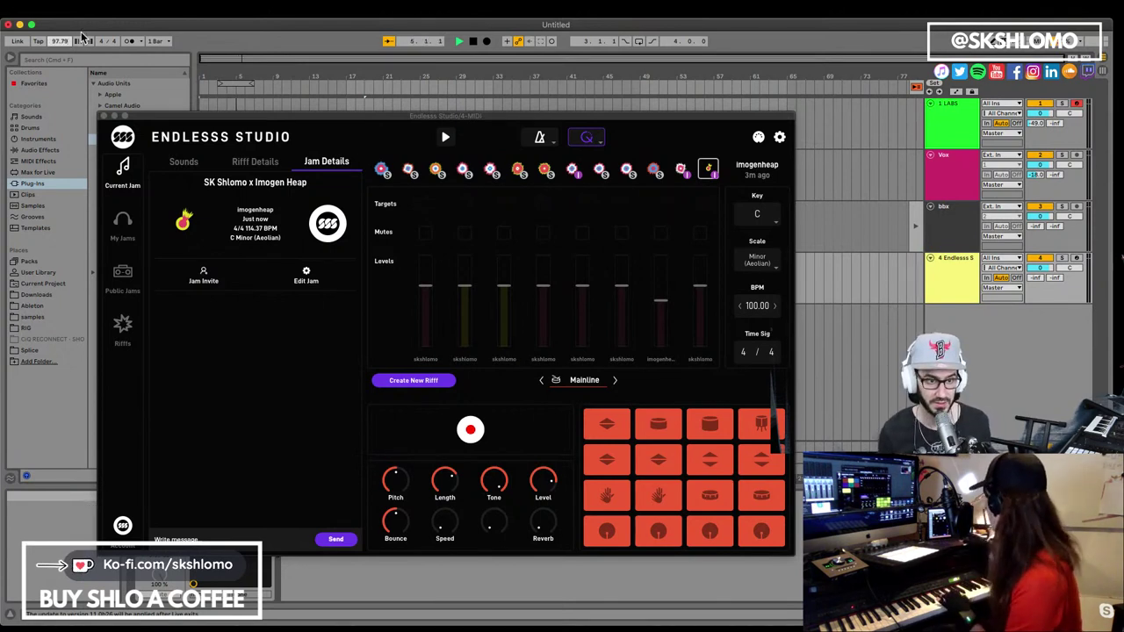
Review the Clock Source options in the Endlesss Studio plug-in settings and keep Internal selected
{"action": "left_click", "coordinate": [778, 137]}
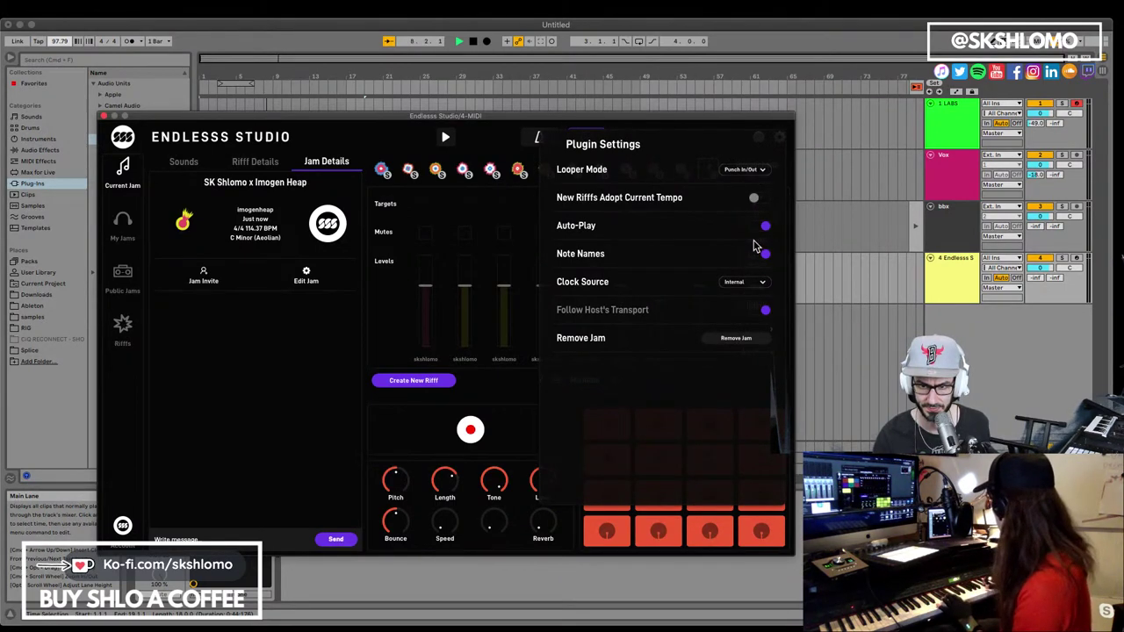
{"action": "left_click", "coordinate": [749, 291]}
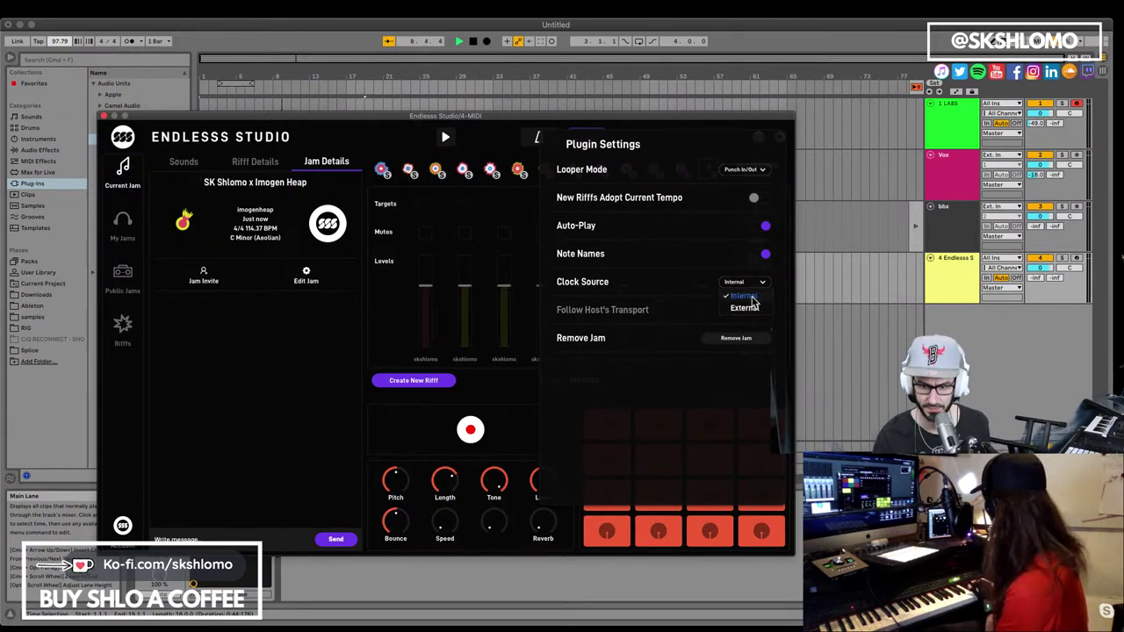
{"action": "left_click", "coordinate": [746, 296]}
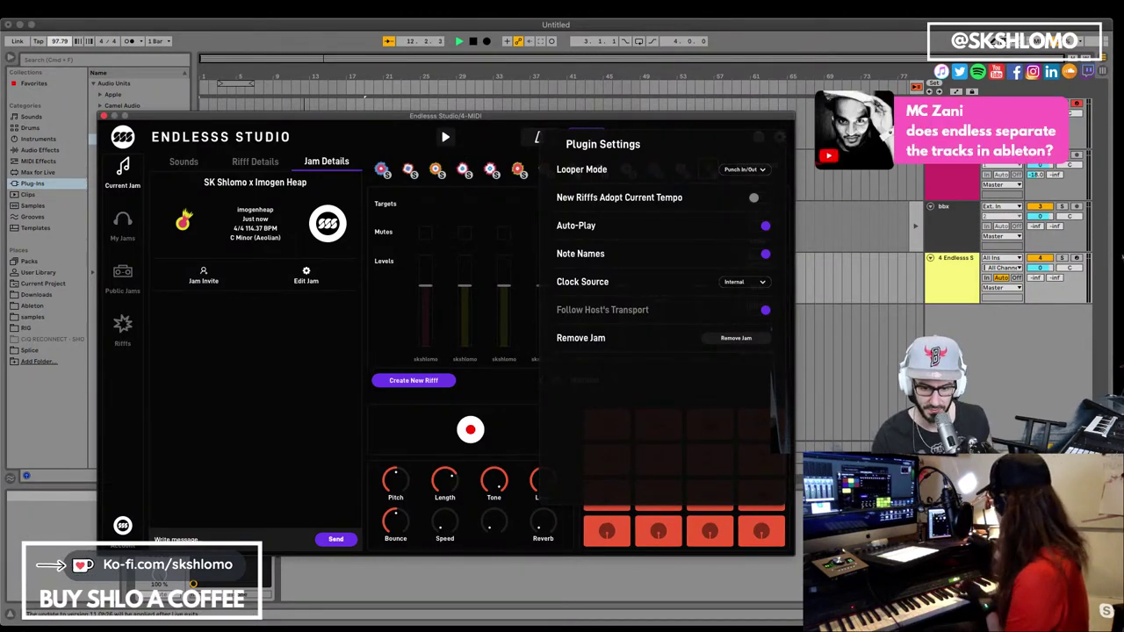
{"action": "key", "text": "super+Tab"}
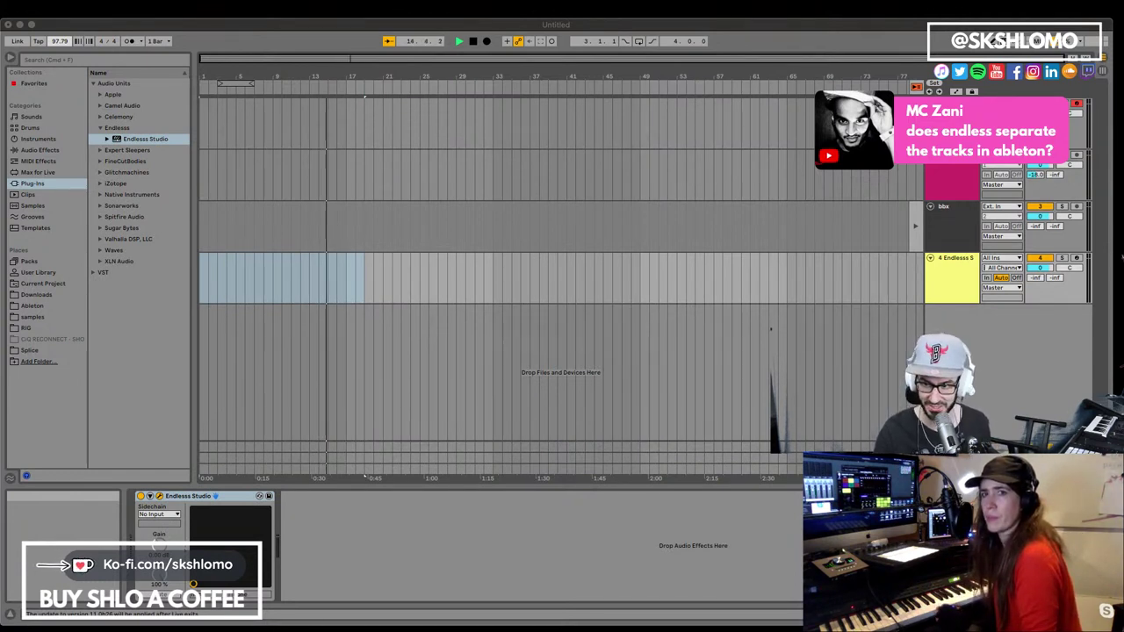
Reopen the Endlesss Studio plug-in window and audition the jam's riff by playing and pausing it alongside the running set
{"action": "left_click", "coordinate": [953, 274]}
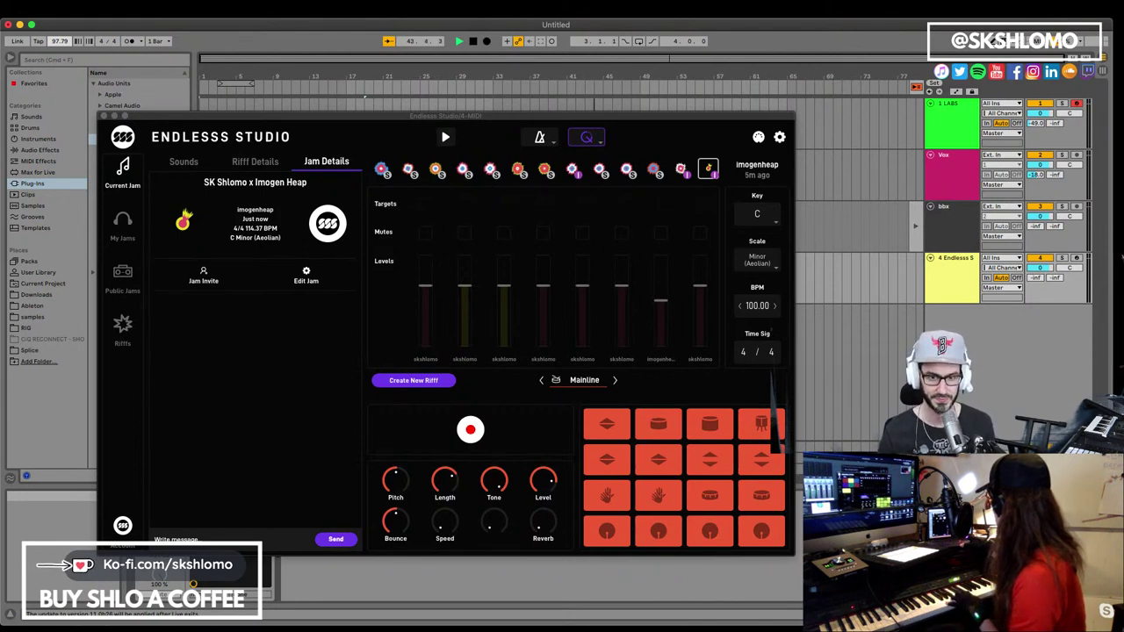
{"action": "left_click", "coordinate": [446, 138]}
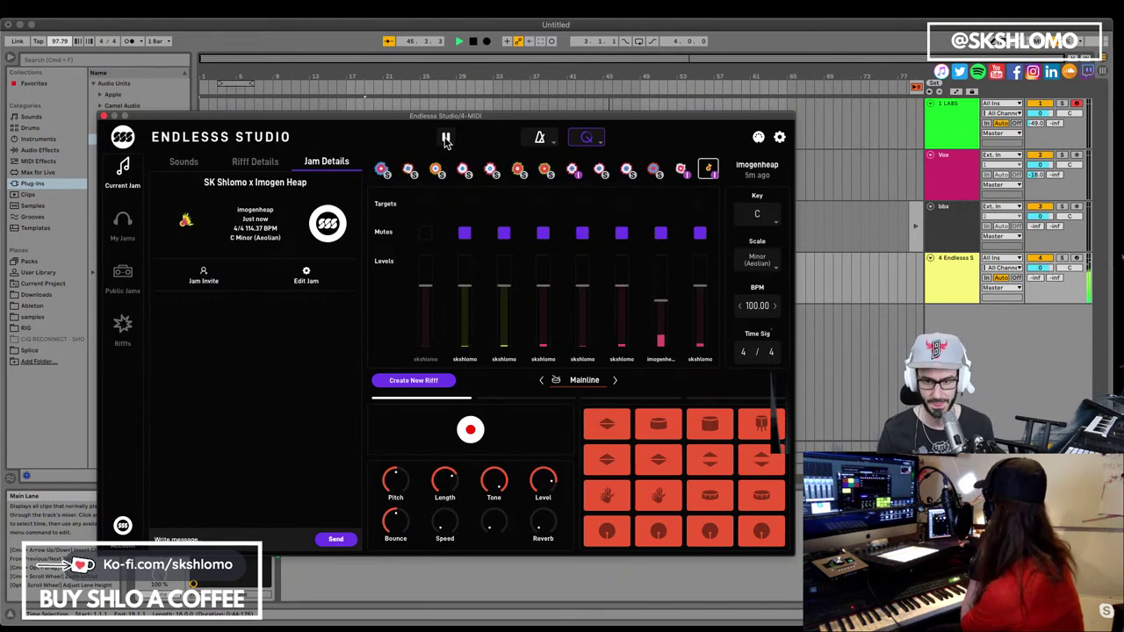
{"action": "left_click", "coordinate": [446, 138]}
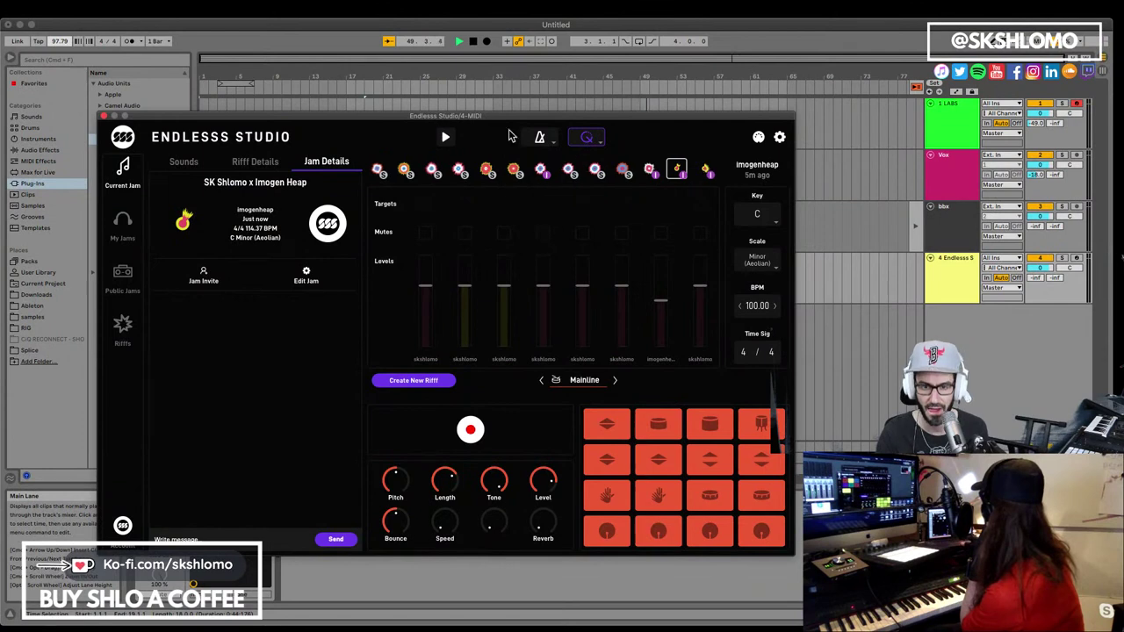
{"action": "left_click_drag", "start_coordinate": [503, 123], "coordinate": [506, 122]}
{"action": "key", "text": "space"}
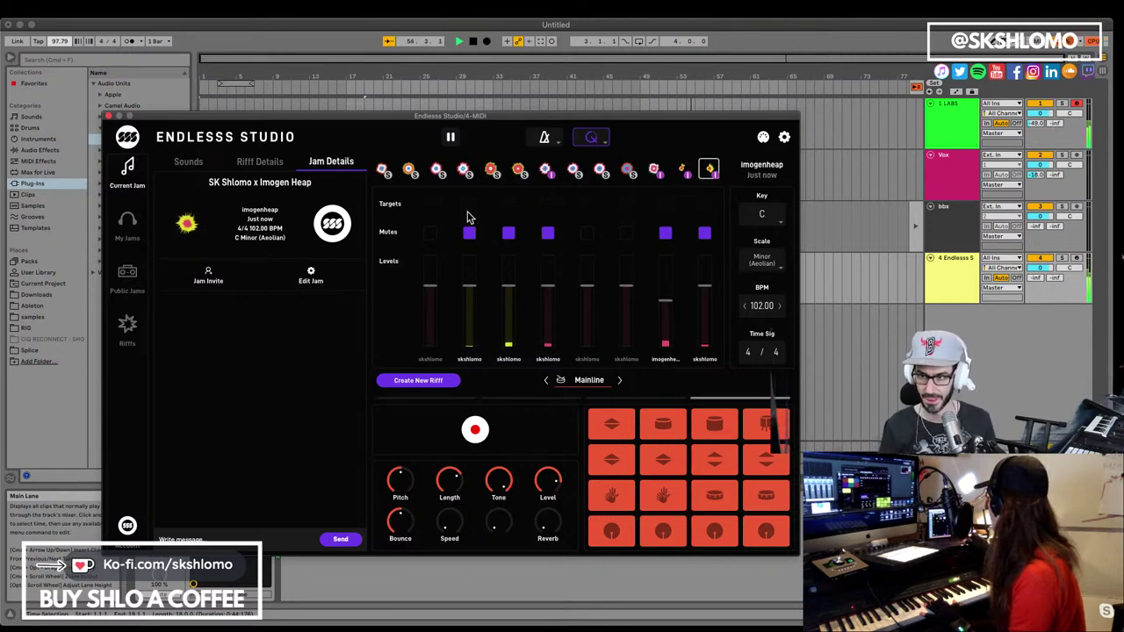
Check the audio engine's CPU load and pause the riff in the plug-in
{"action": "left_click", "coordinate": [1081, 47]}
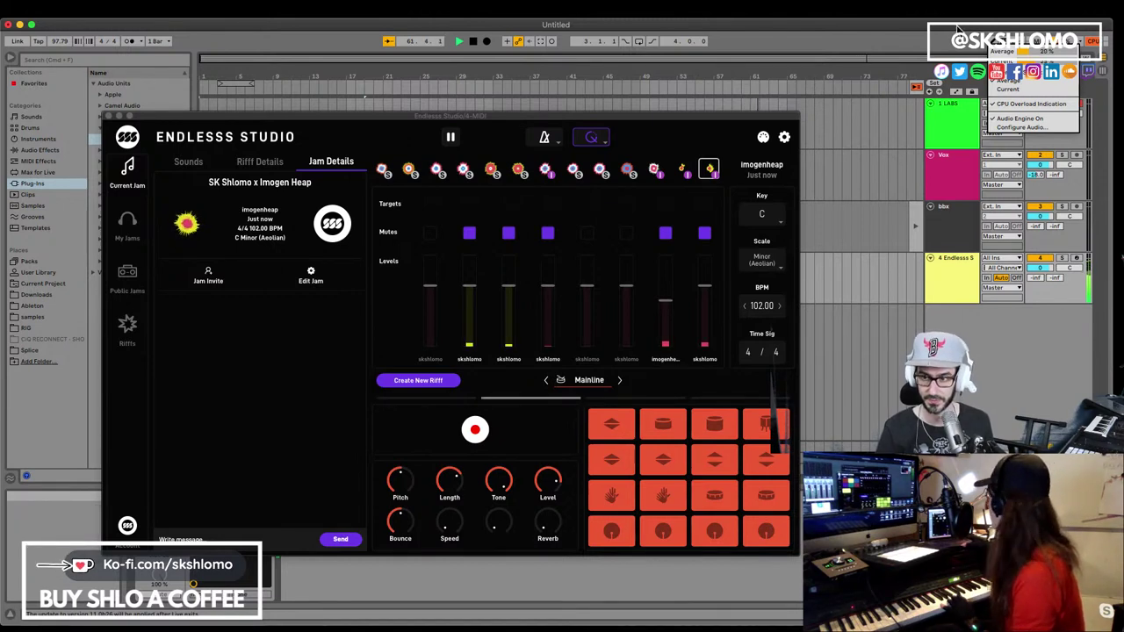
{"action": "left_click", "coordinate": [1059, 45]}
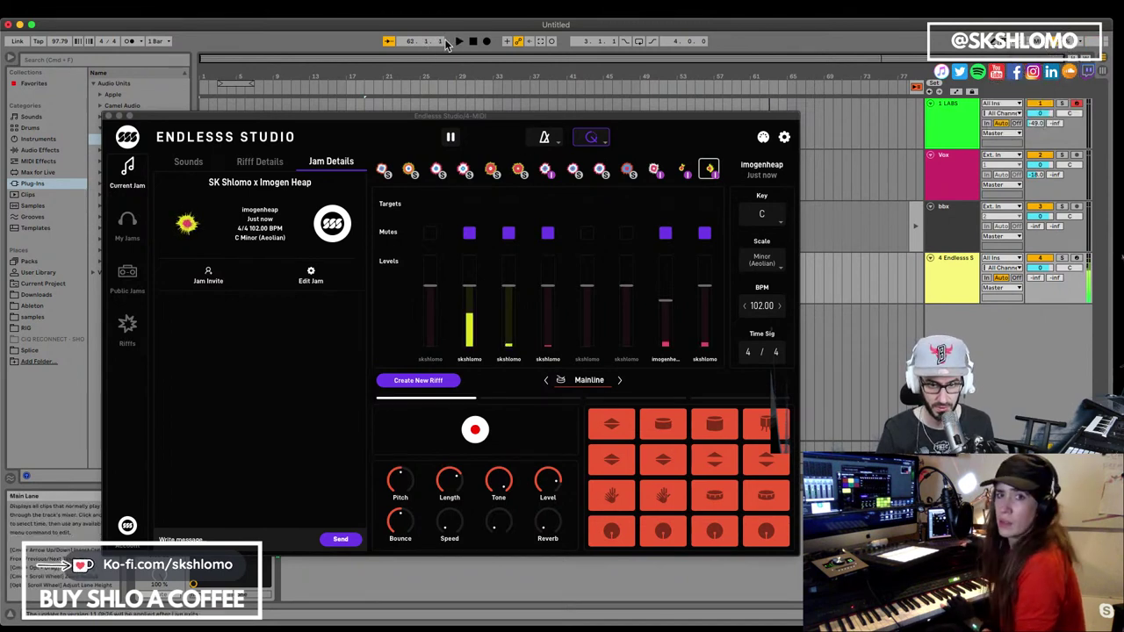
{"action": "left_click", "coordinate": [450, 136]}
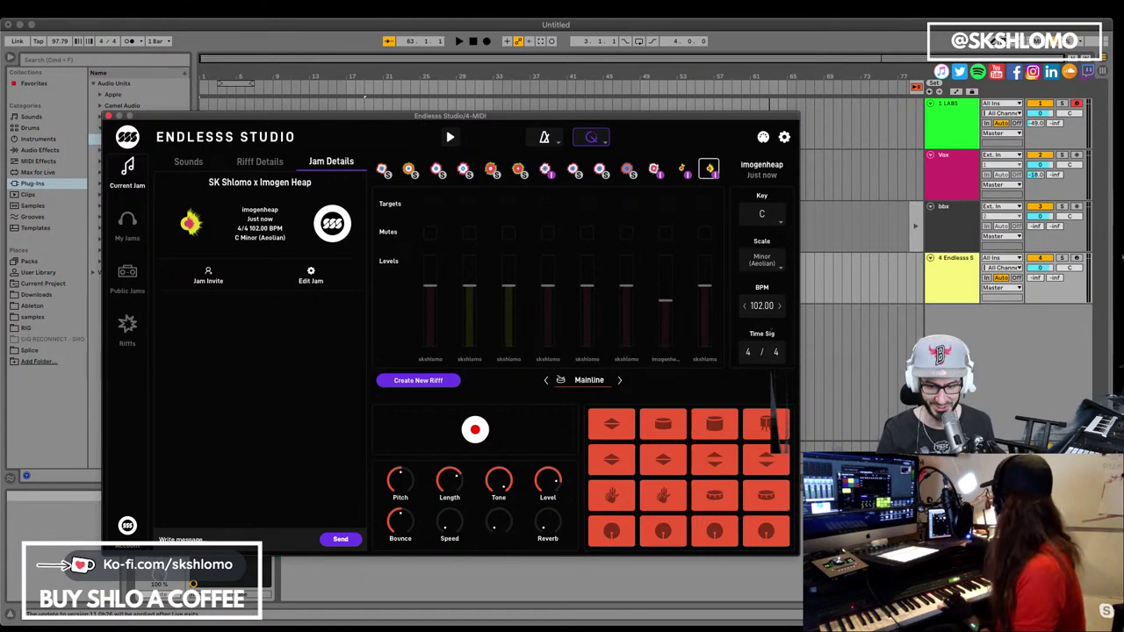
Listen to the jam's newest riff at 102.30 BPM, pause it, and hide and reshow the plug-in window
{"action": "key", "text": "super+Tab"}
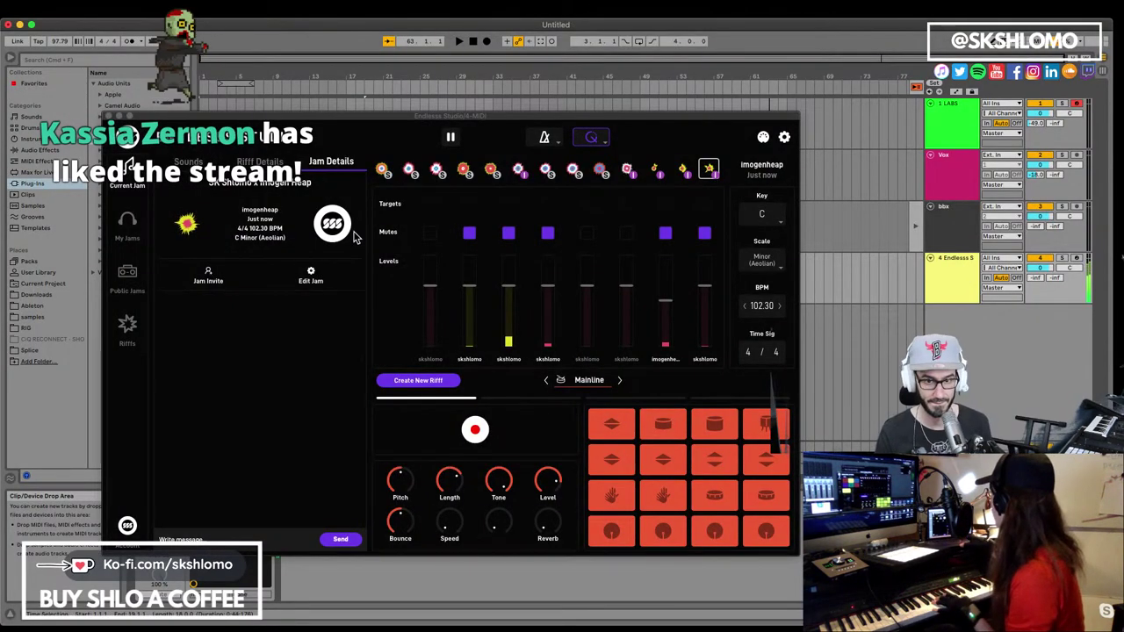
{"action": "left_click", "coordinate": [447, 139]}
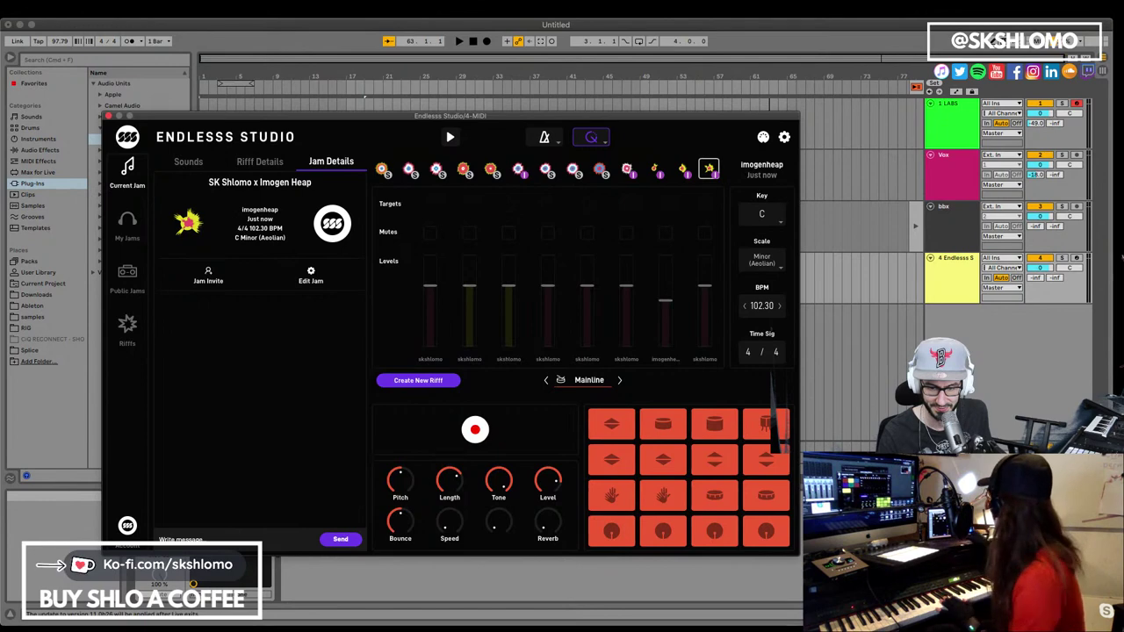
{"action": "key", "text": "super+alt+p"}
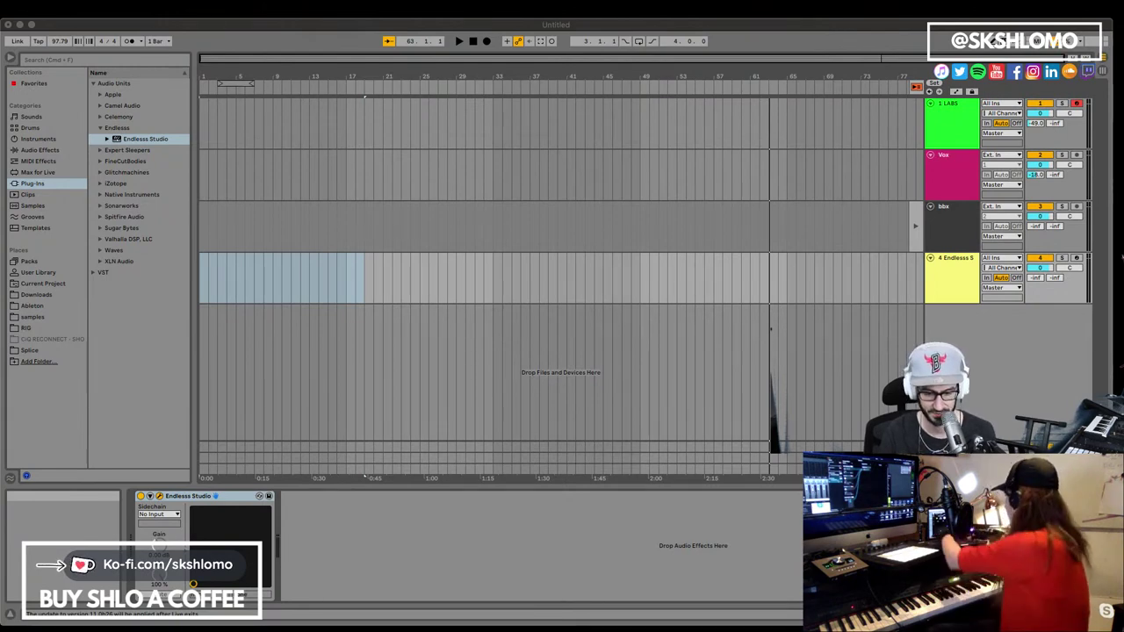
{"action": "key", "text": "super+alt+p"}
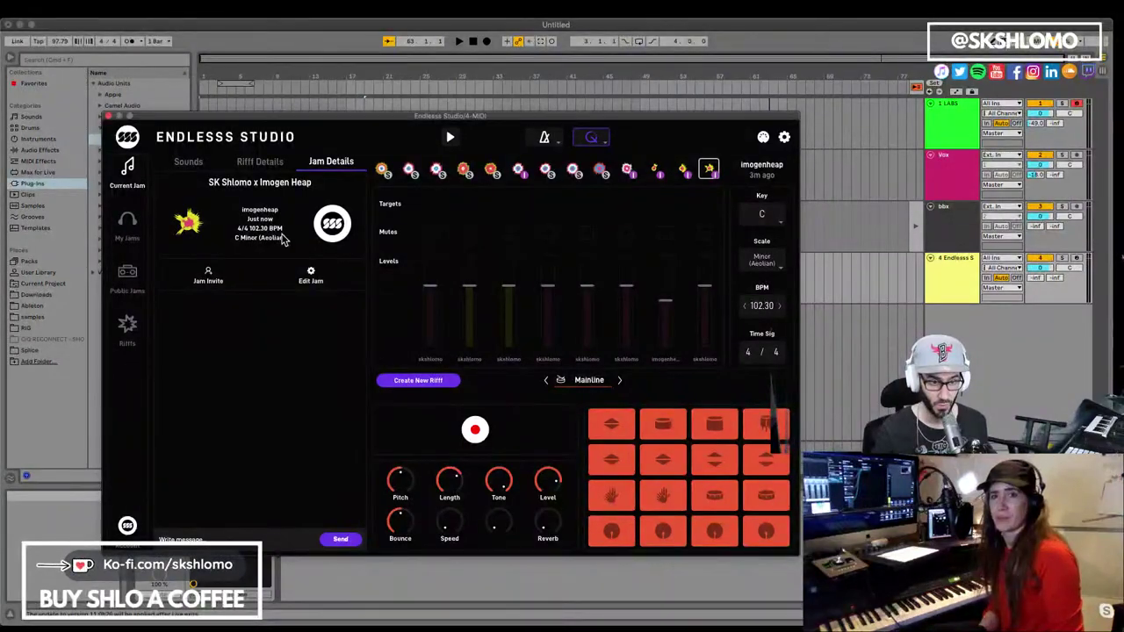
Set the project tempo to 101.55 BPM and switch the plug-in's clock source to External
{"action": "left_click", "coordinate": [60, 42]}
{"action": "type", "text": "101."}
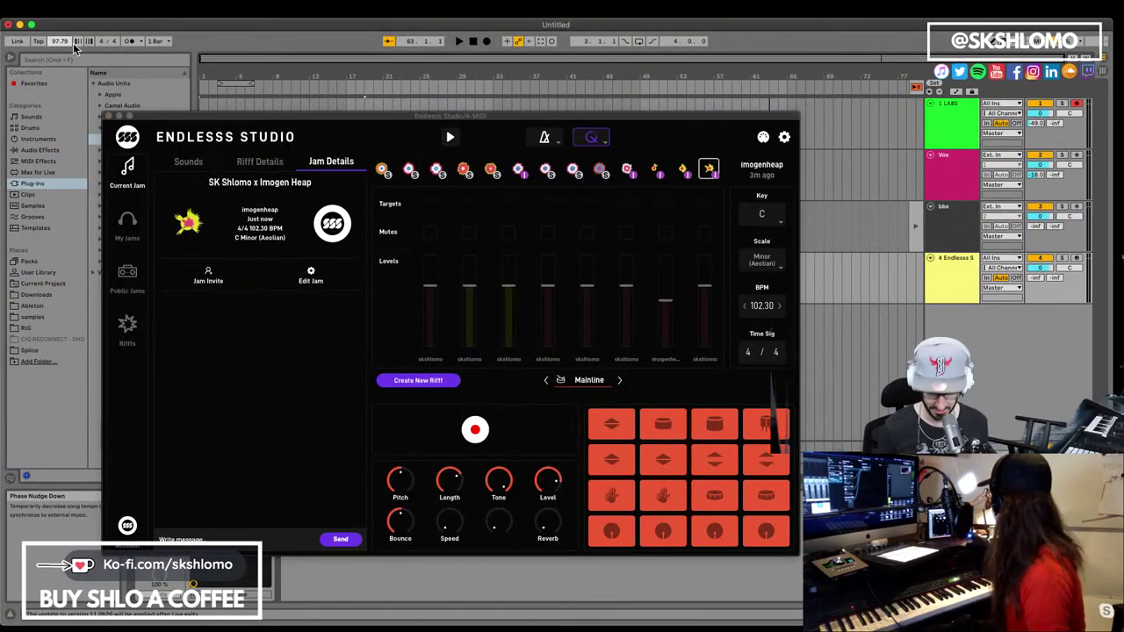
{"action": "type", "text": "55"}
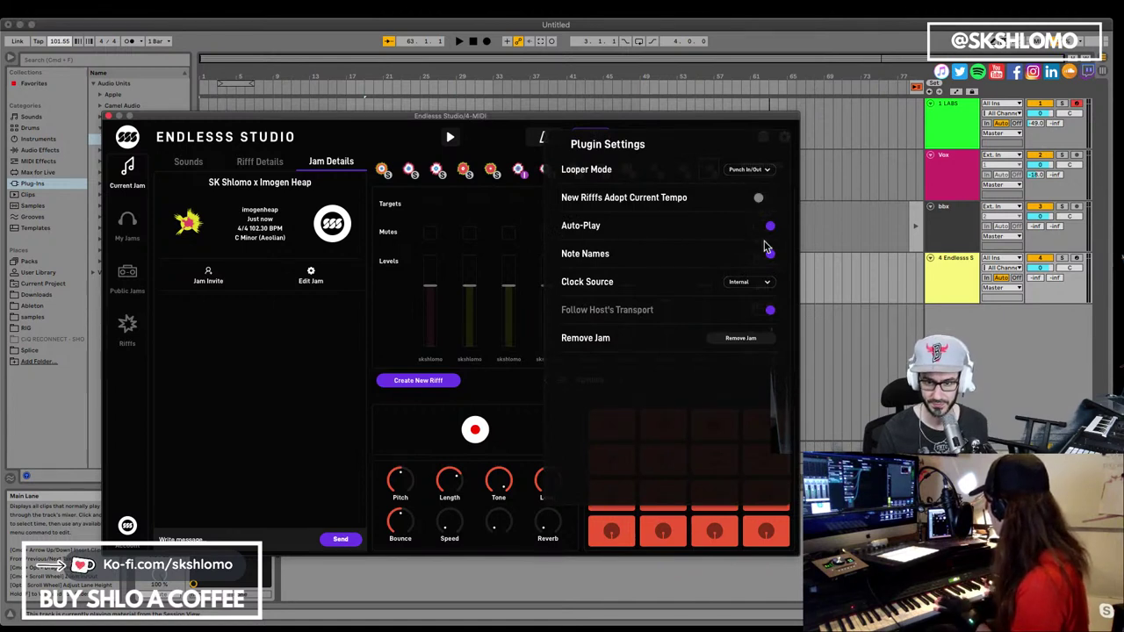
{"action": "left_click", "coordinate": [766, 282]}
{"action": "left_click", "coordinate": [766, 282]}
{"action": "left_click", "coordinate": [762, 308]}
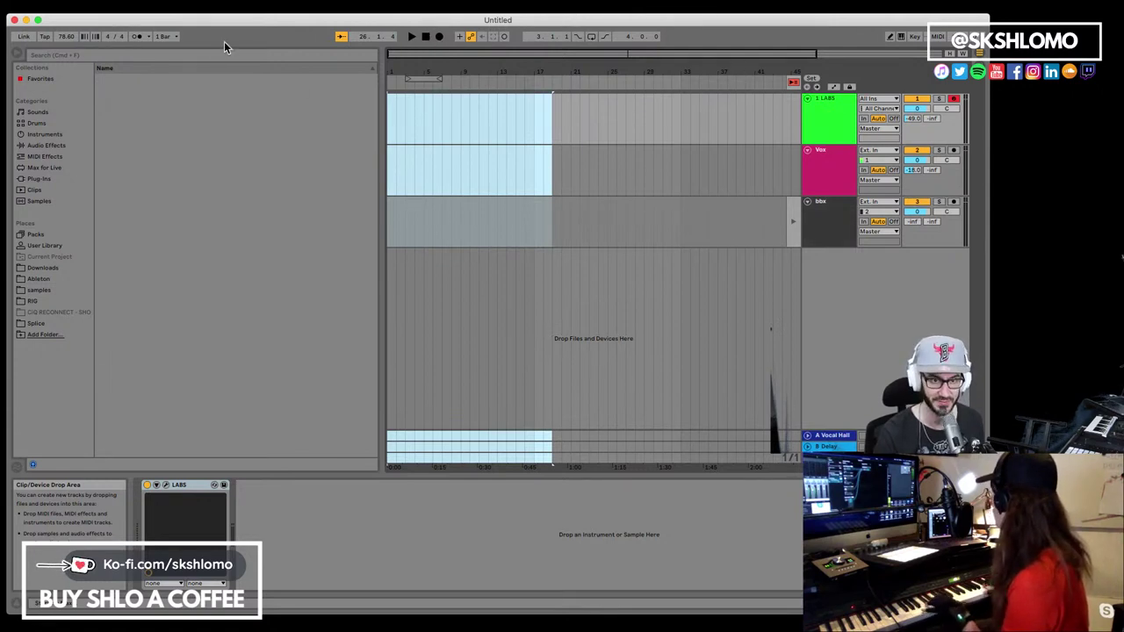
List the plug-ins in the browser, reposition the Live window and widen it to show more of the arrangement
{"action": "left_click", "coordinate": [38, 178]}
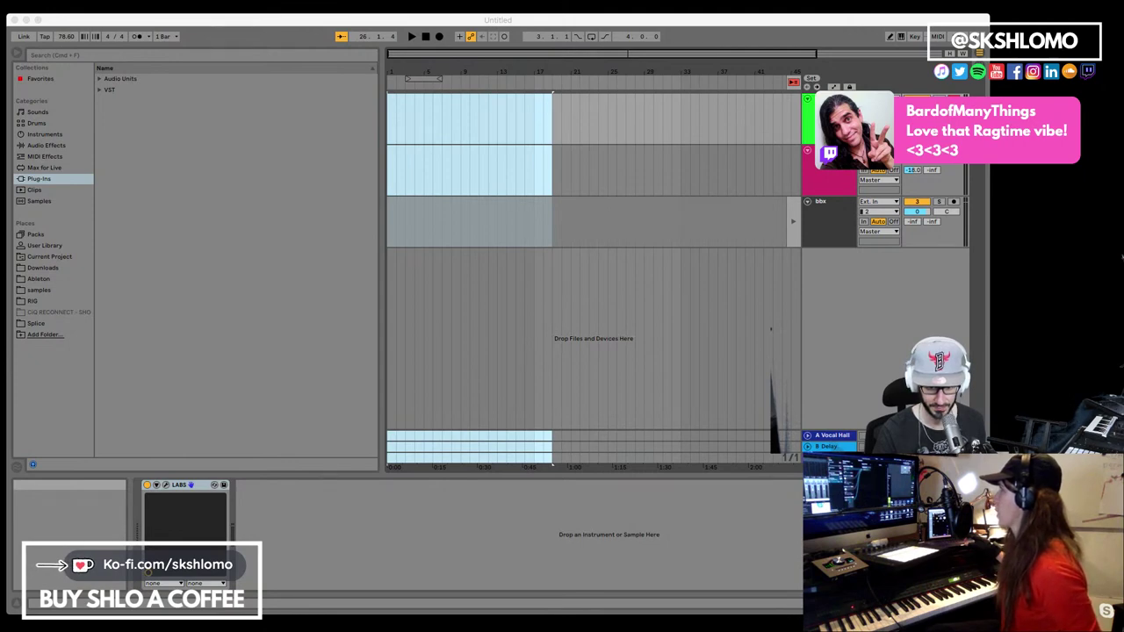
{"action": "left_click", "coordinate": [895, 182]}
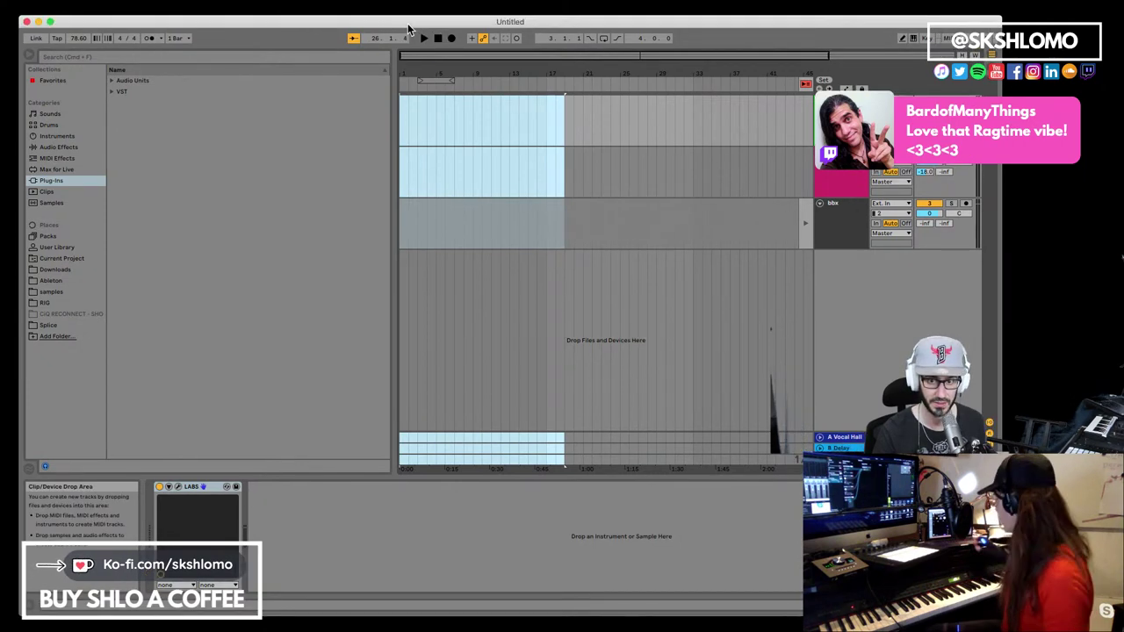
{"action": "double_click", "coordinate": [795, 17]}
{"action": "left_click_drag", "start_coordinate": [760, 29], "coordinate": [764, 35]}
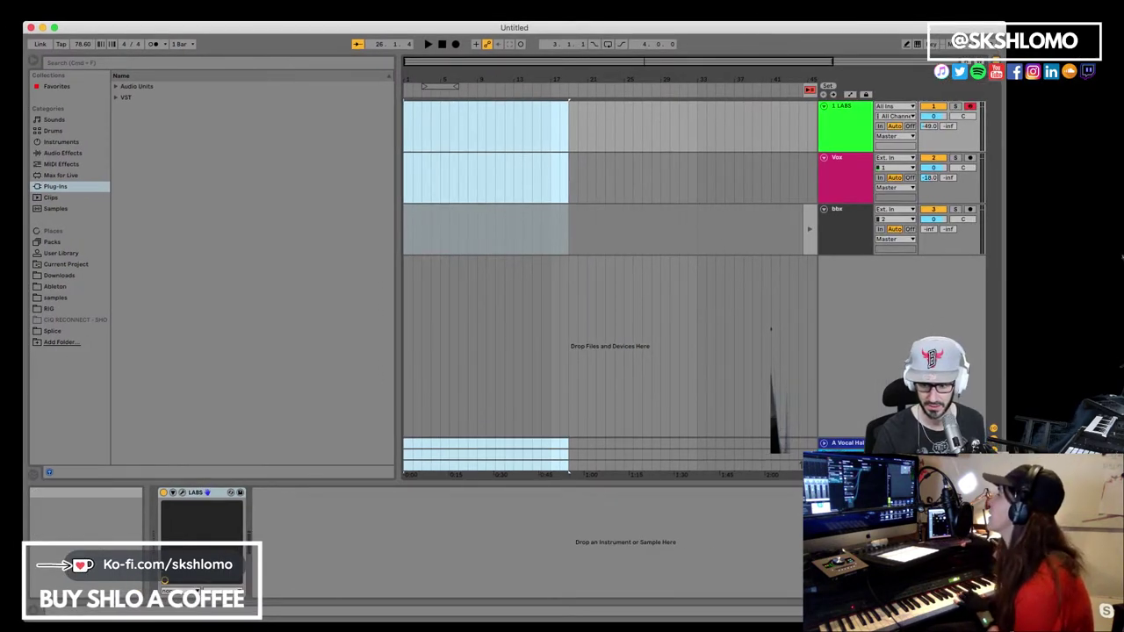
{"action": "left_click_drag", "start_coordinate": [1003, 264], "coordinate": [1104, 263]}
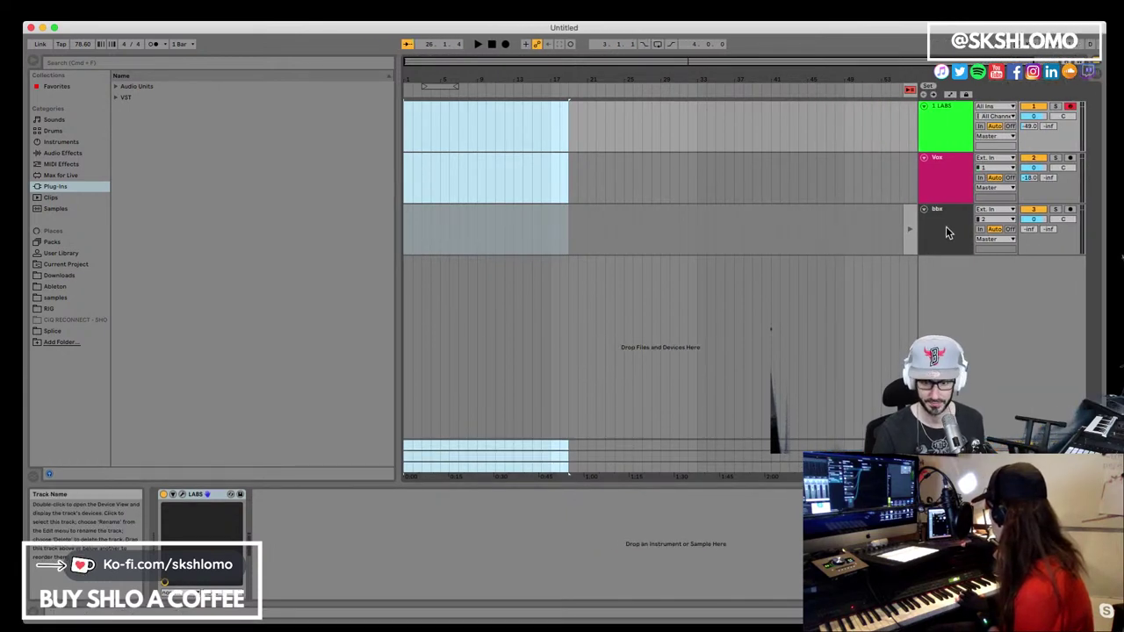
Insert a new MIDI track below LABS and load the Endlesss Studio Audio Unit onto it
{"action": "key", "text": "super+shift+t"}
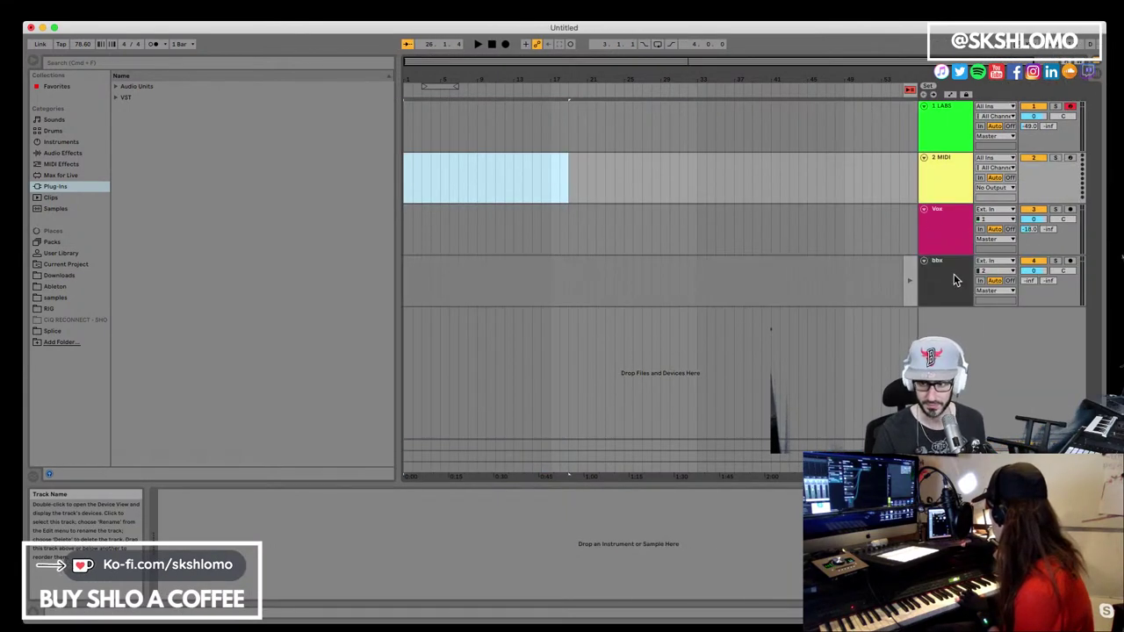
{"action": "left_click", "coordinate": [943, 184]}
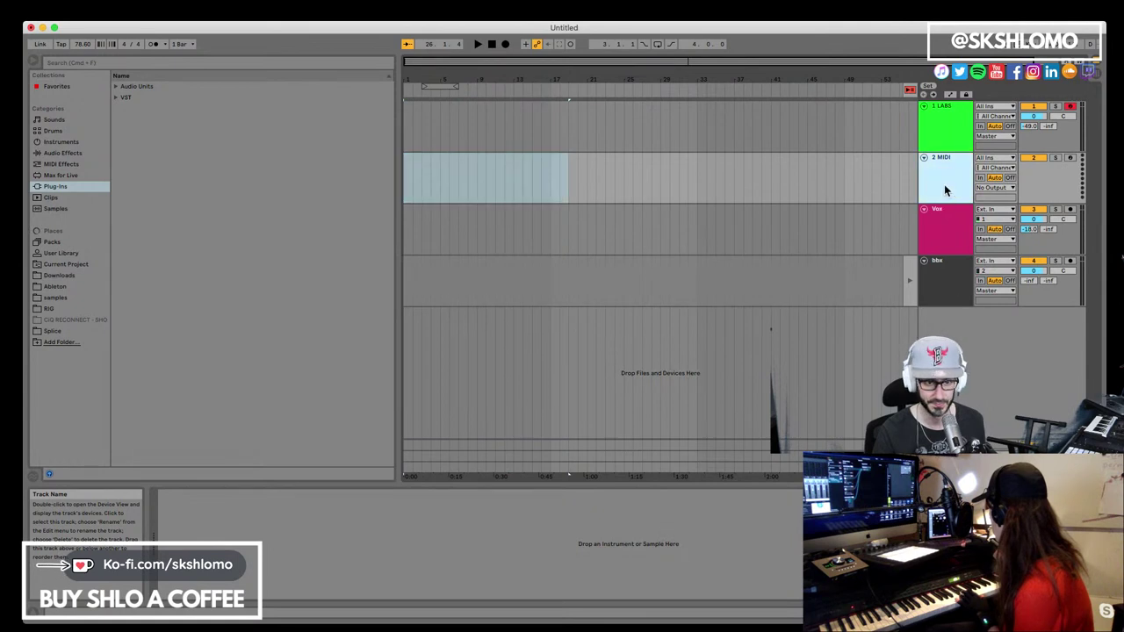
{"action": "left_click", "coordinate": [117, 88]}
{"action": "left_click", "coordinate": [124, 133]}
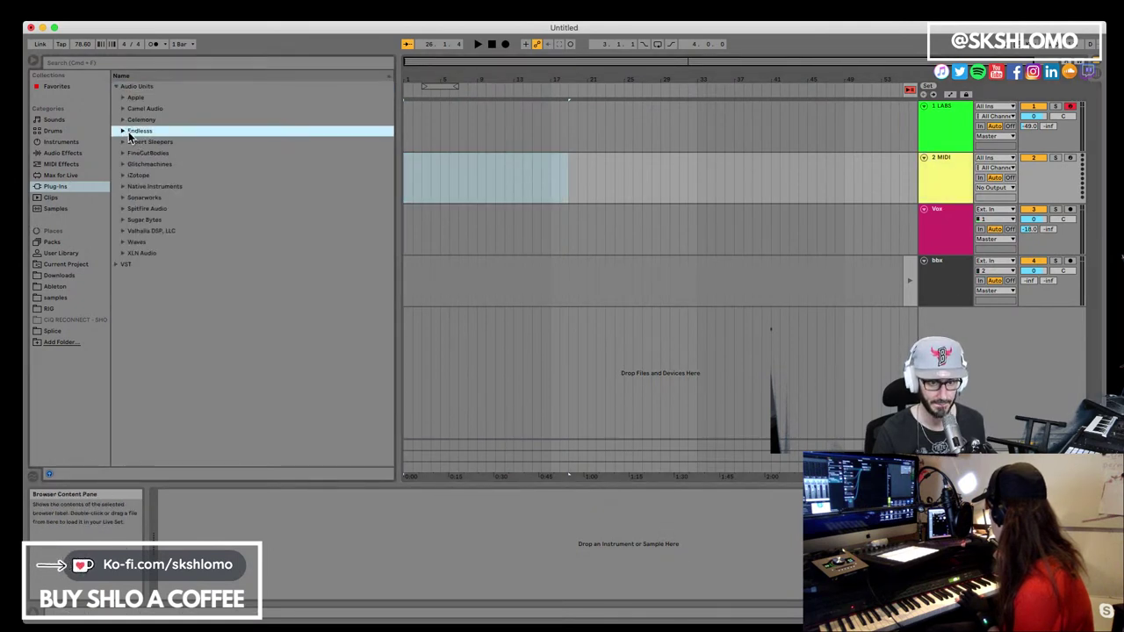
{"action": "left_click", "coordinate": [122, 131]}
{"action": "left_click_drag", "start_coordinate": [149, 143], "coordinate": [924, 178]}
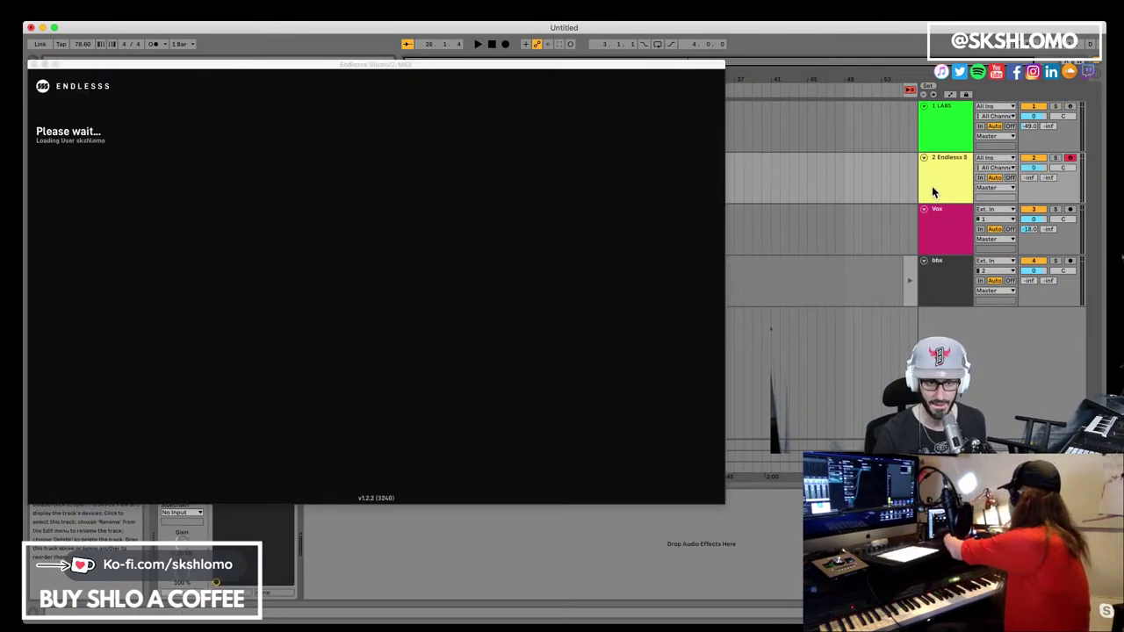
Move the Endlesss Studio window clear of the browser categories and bring it back to the front
{"action": "left_click", "coordinate": [278, 66]}
{"action": "left_click_drag", "start_coordinate": [277, 66], "coordinate": [413, 71]}
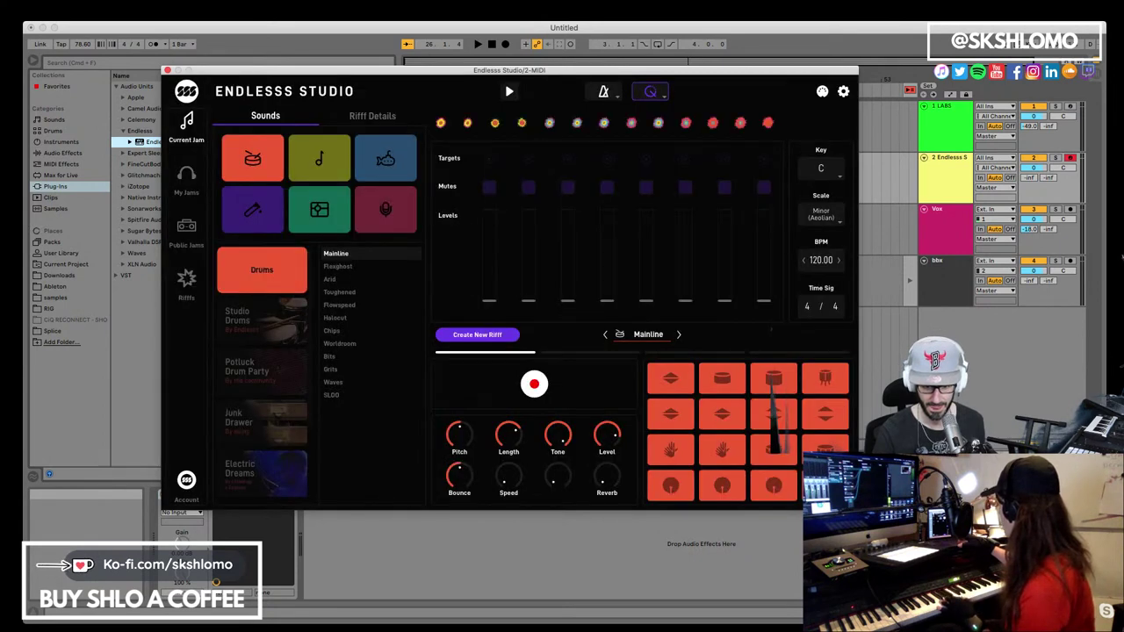
{"action": "key", "text": "super+Tab"}
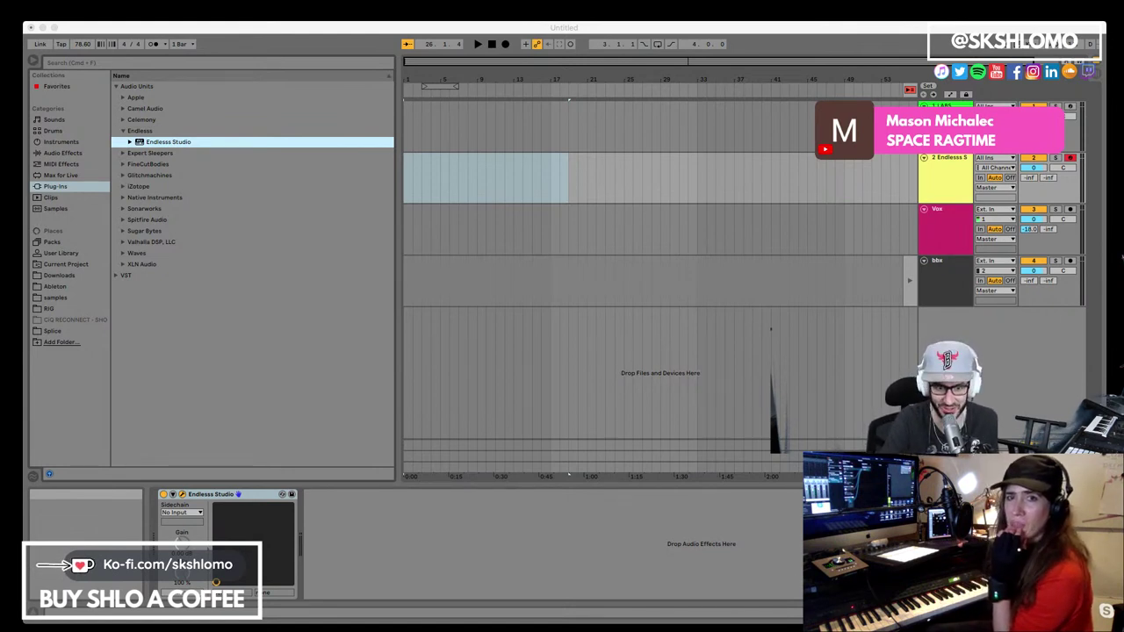
{"action": "left_click", "coordinate": [202, 494]}
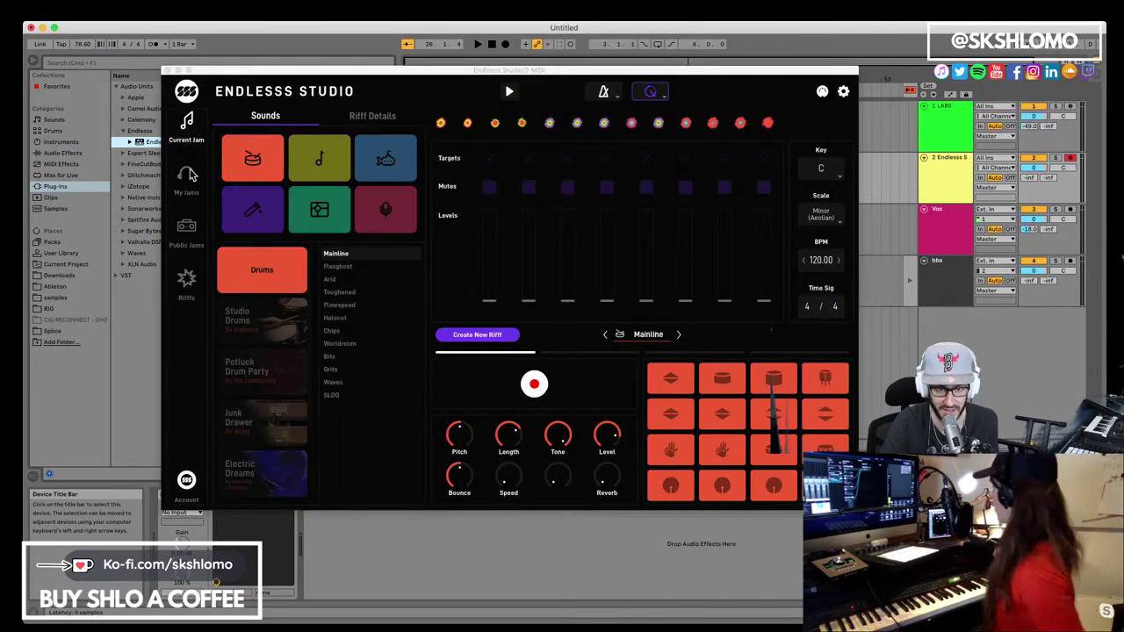
Open the SK Shlomo x Imogen Heap jam in the plug-in and pause its playback
{"action": "left_click", "coordinate": [186, 188]}
{"action": "left_click", "coordinate": [264, 215]}
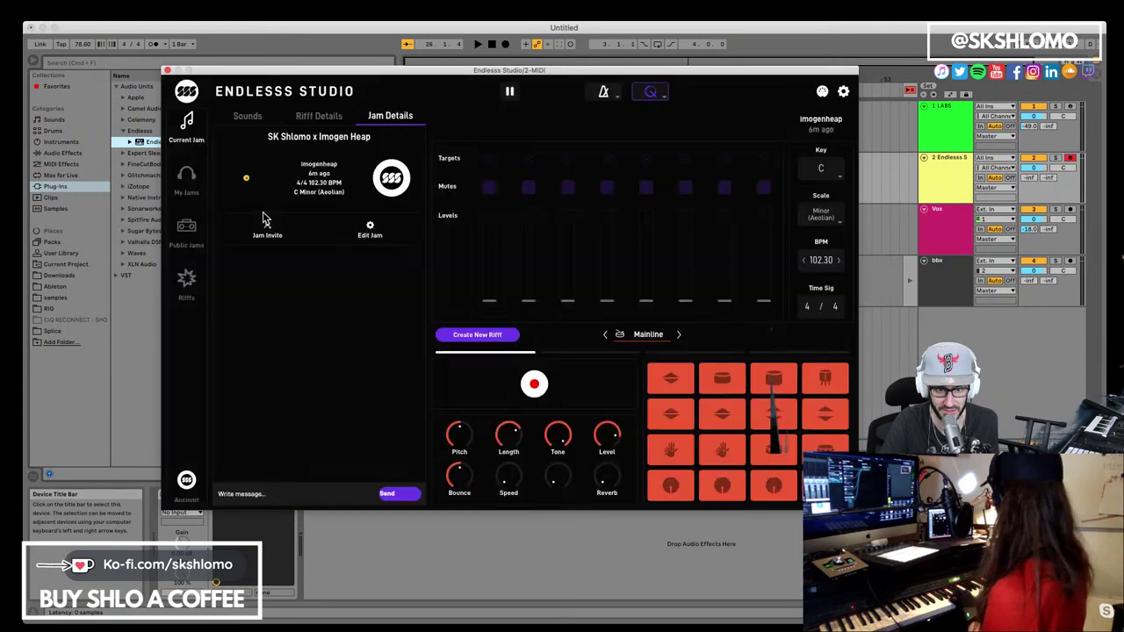
{"action": "left_click", "coordinate": [510, 93]}
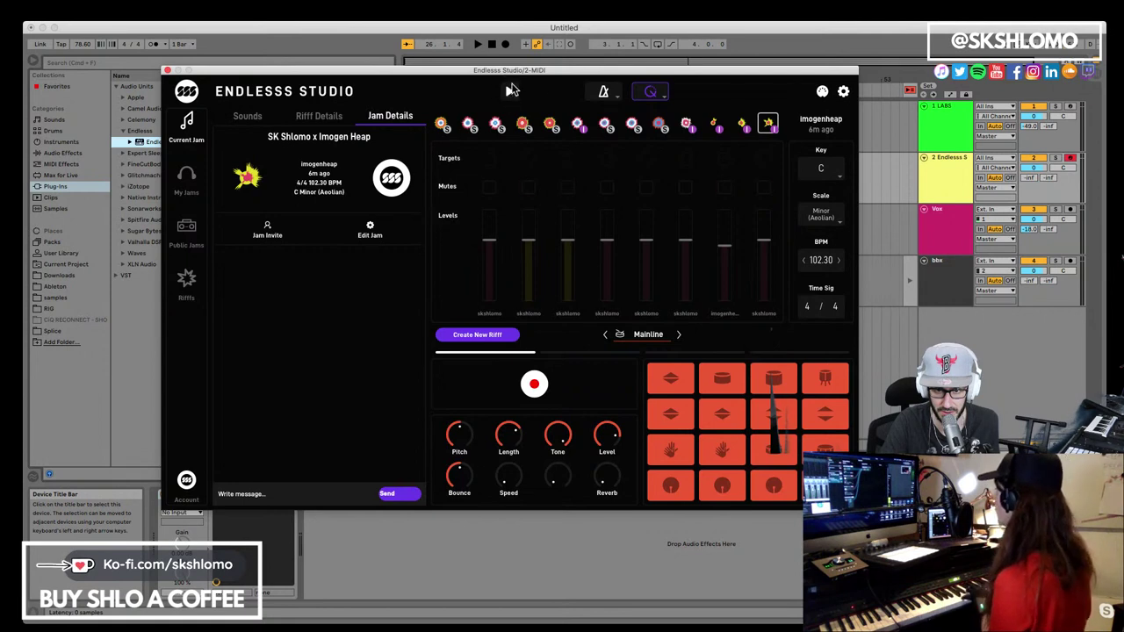
Set the project tempo to 101.10 BPM and play the set to hear the riff at that speed
{"action": "left_click_drag", "start_coordinate": [507, 74], "coordinate": [508, 91]}
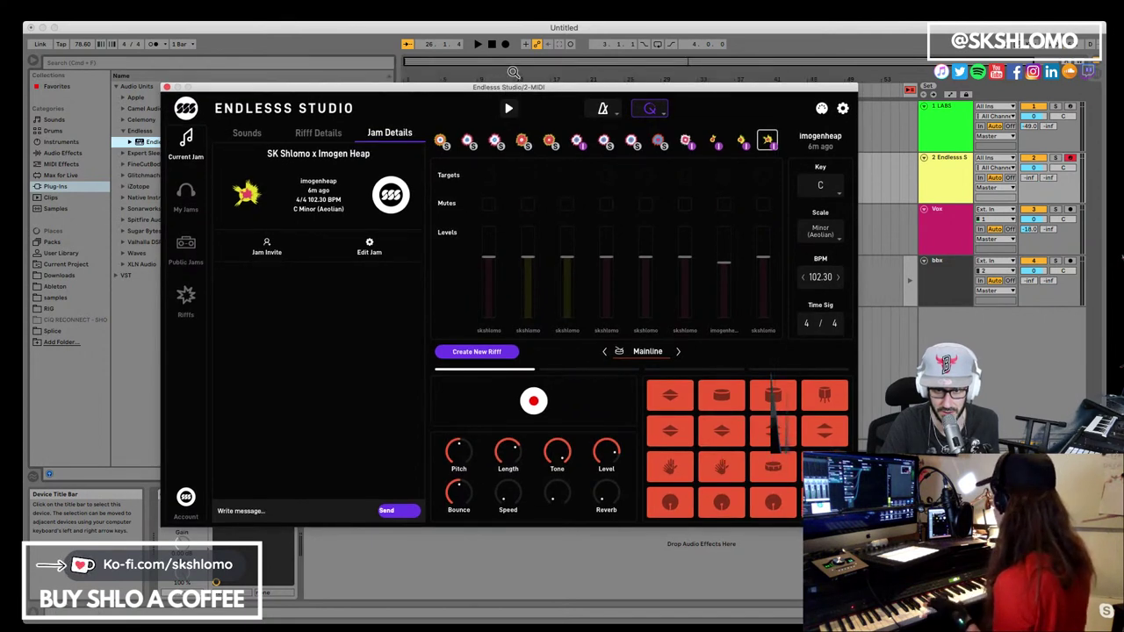
{"action": "left_click", "coordinate": [478, 44]}
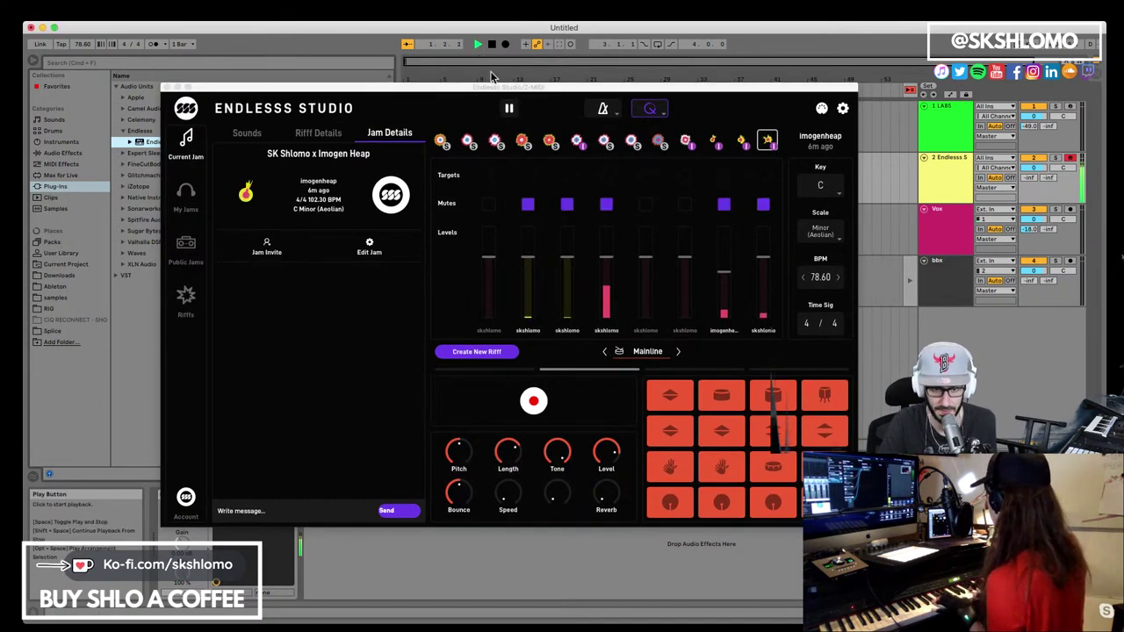
{"action": "key", "text": "space"}
{"action": "left_click", "coordinate": [80, 44]}
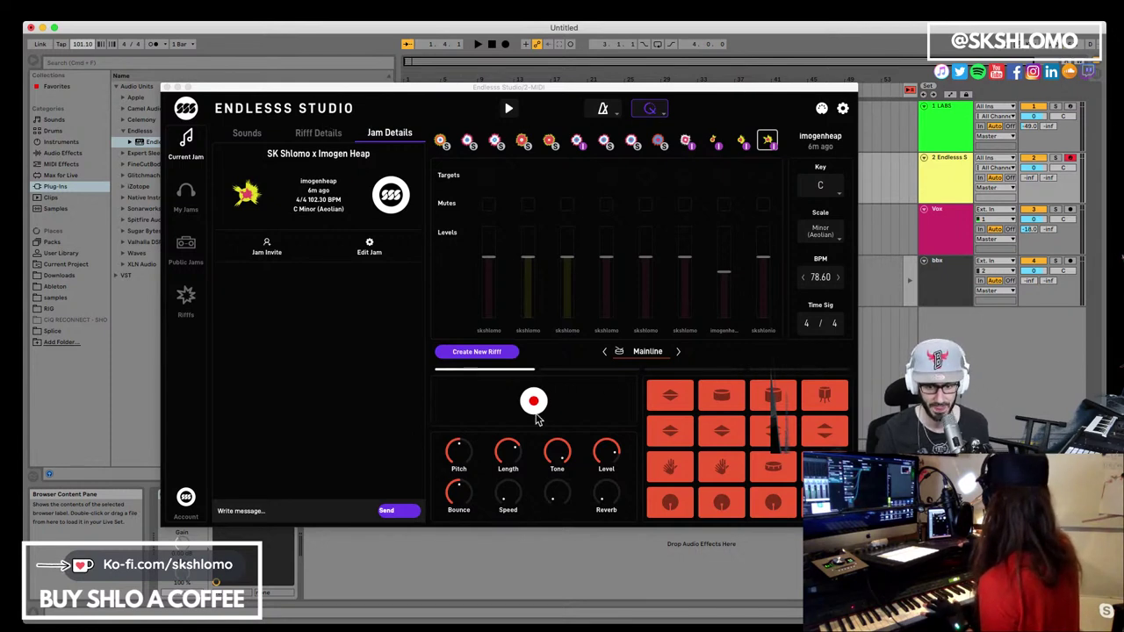
{"action": "key", "text": "space"}
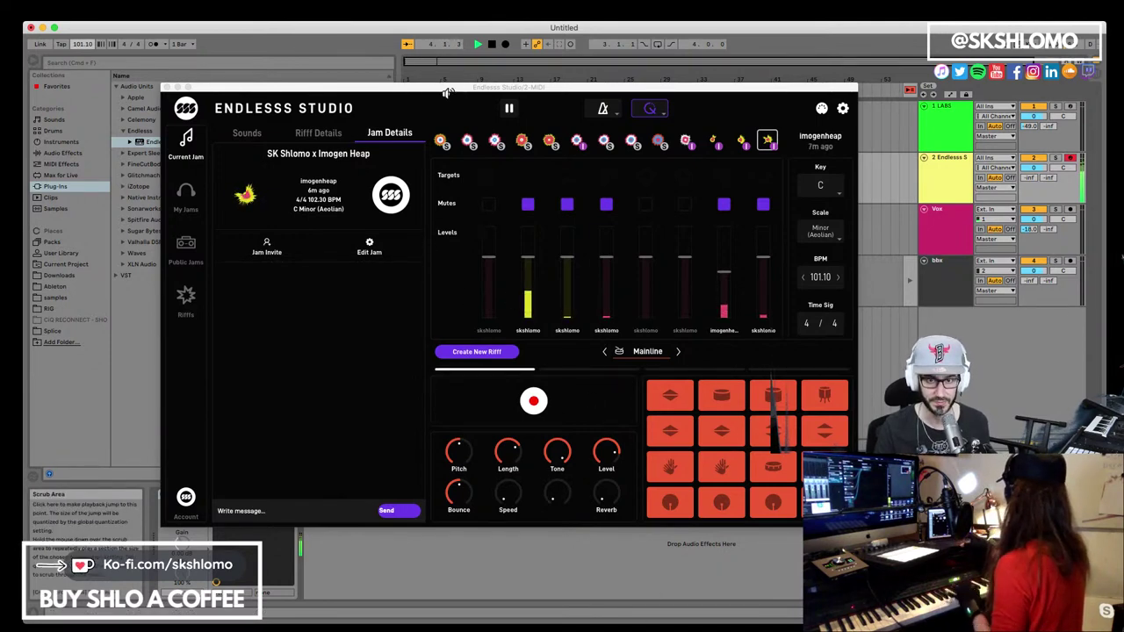
Stop playback, uncover the arrangement and place the riff's stems on new audio tracks beneath bbx, starting at bar 1
{"action": "left_click_drag", "start_coordinate": [447, 92], "coordinate": [427, 85]}
{"action": "left_click", "coordinate": [488, 100]}
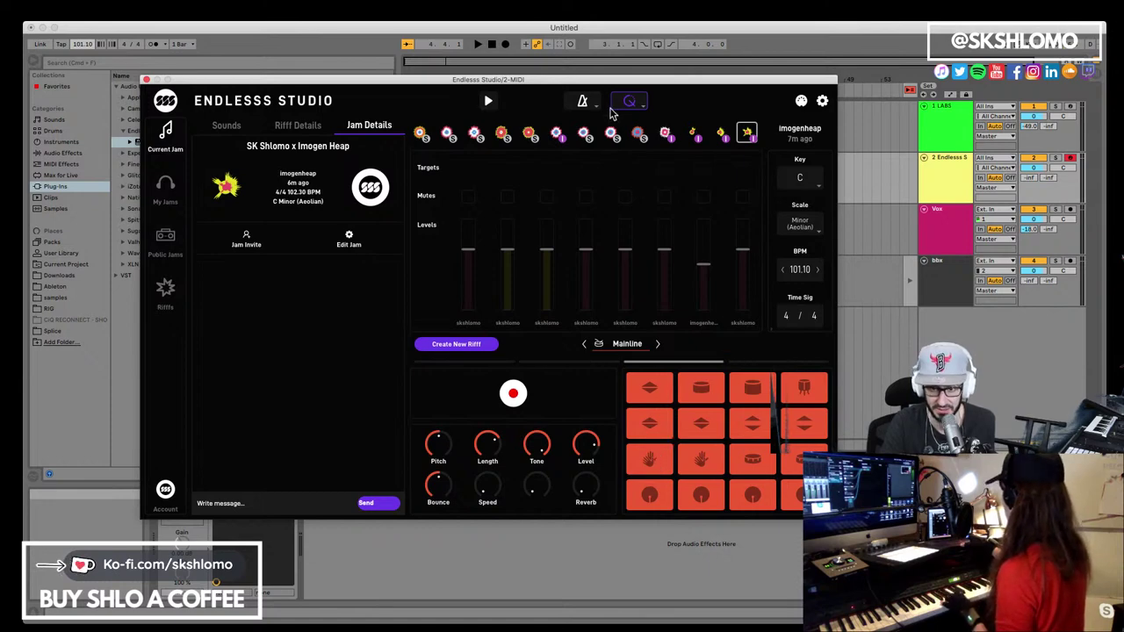
{"action": "left_click_drag", "start_coordinate": [582, 83], "coordinate": [736, 327]}
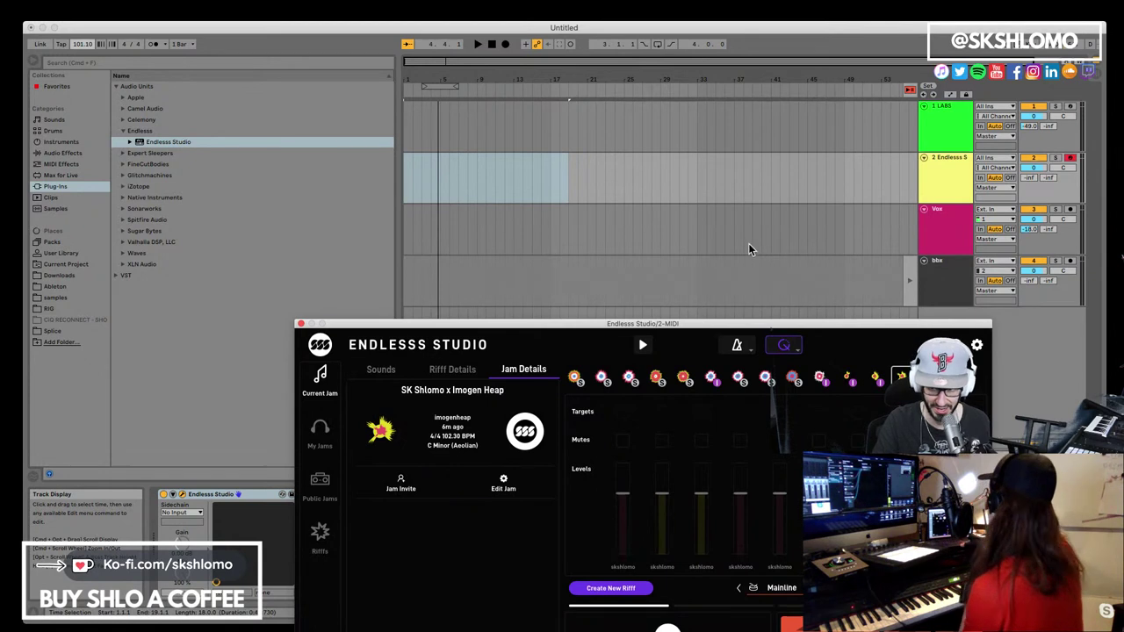
{"action": "left_click_drag", "start_coordinate": [769, 327], "coordinate": [634, 326]}
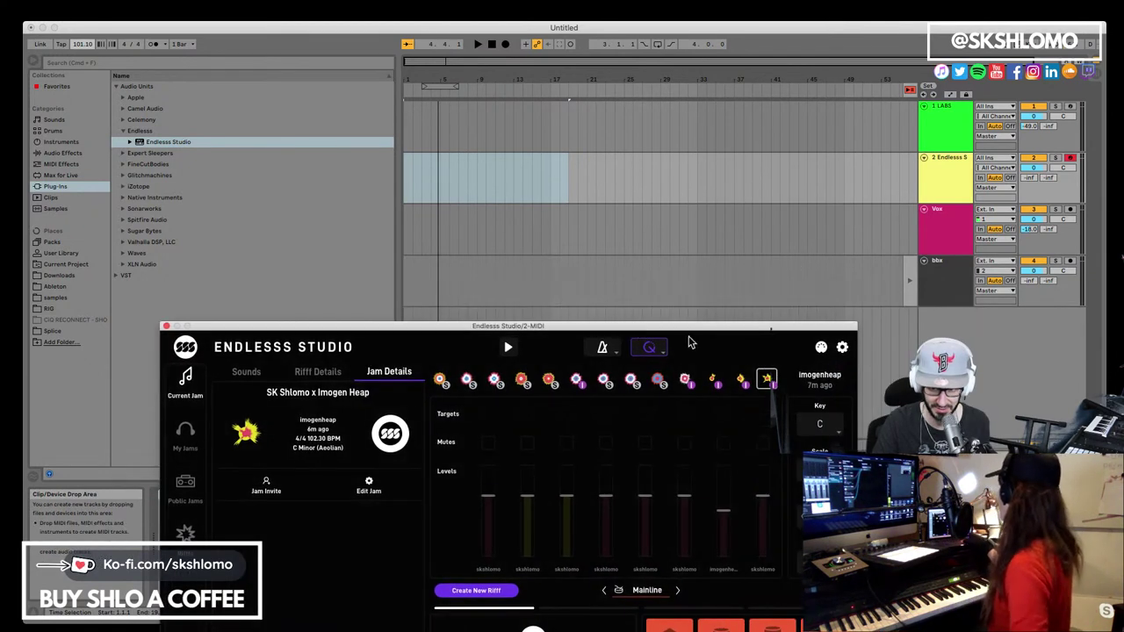
{"action": "left_click_drag", "start_coordinate": [722, 332], "coordinate": [444, 321]}
{"action": "mouse_move", "coordinate": [419, 317]}
{"action": "left_mouse_down"}
{"action": "mouse_move", "coordinate": [401, 317]}
{"action": "mouse_move", "coordinate": [407, 325]}
{"action": "left_mouse_up"}
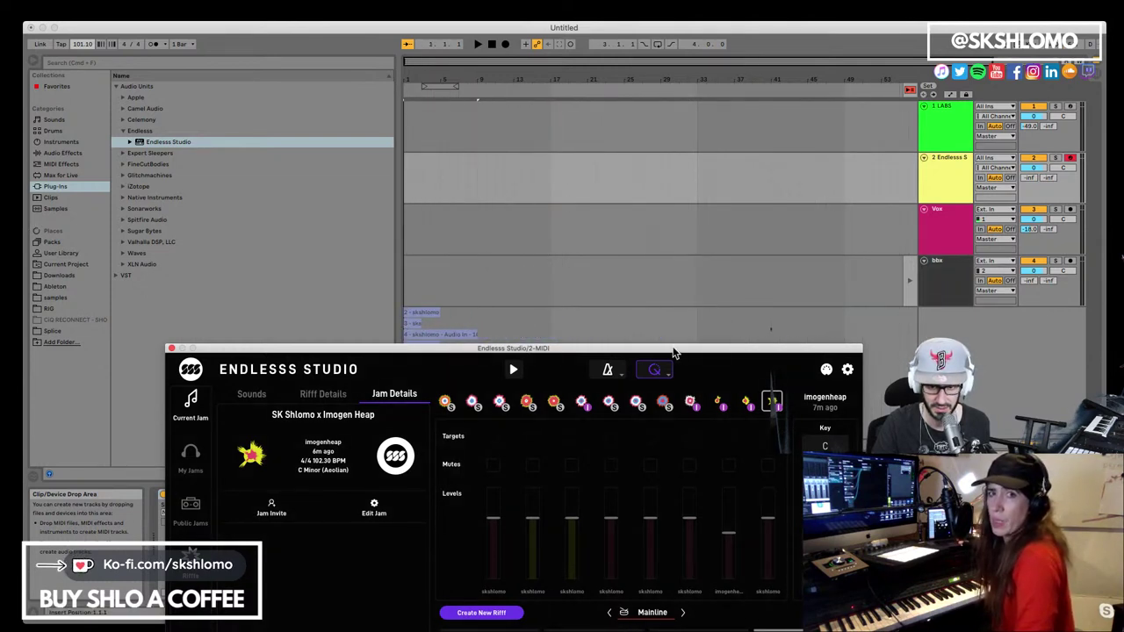
{"action": "left_click_drag", "start_coordinate": [674, 352], "coordinate": [624, 426]}
{"action": "left_click", "coordinate": [620, 389]}
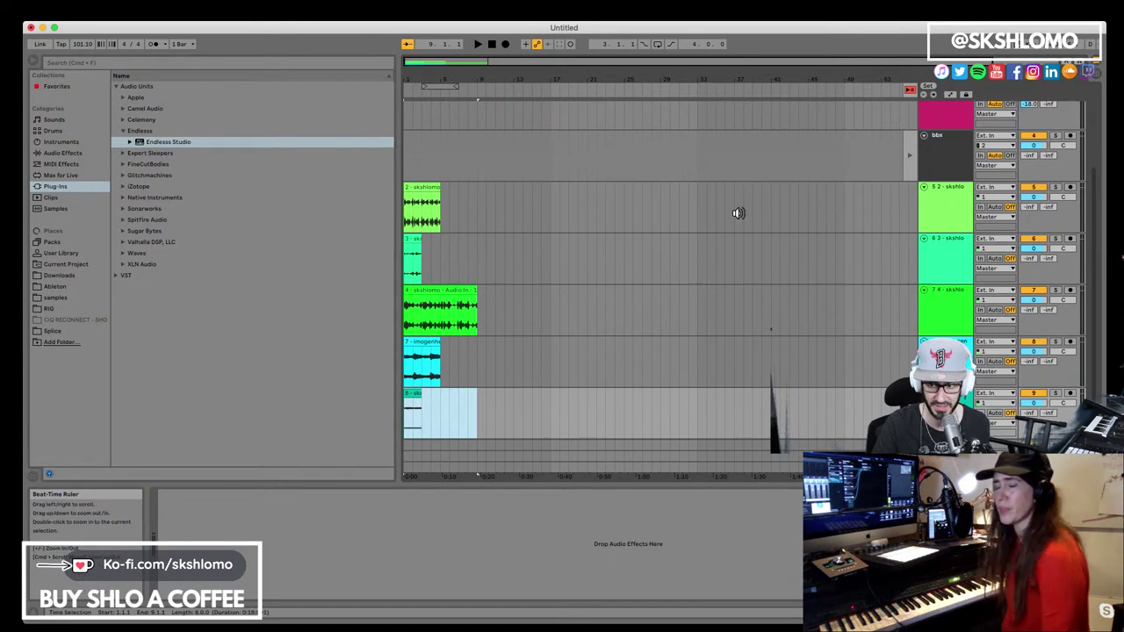
Group the five imported stem tracks and name the group STEMS
{"action": "left_click", "coordinate": [935, 212]}
{"action": "scroll", "coordinate": [935, 263], "scroll_direction": "down", "scroll_amount": 1}
{"action": "left_click", "coordinate": [944, 387], "text": "shift"}
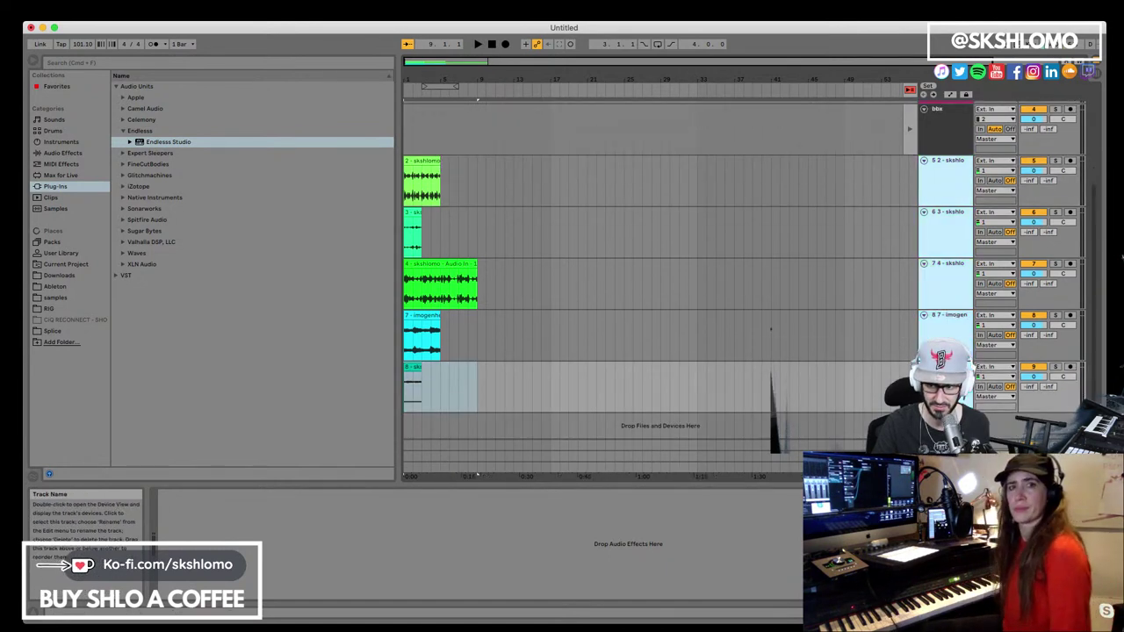
{"action": "key", "text": "super+g"}
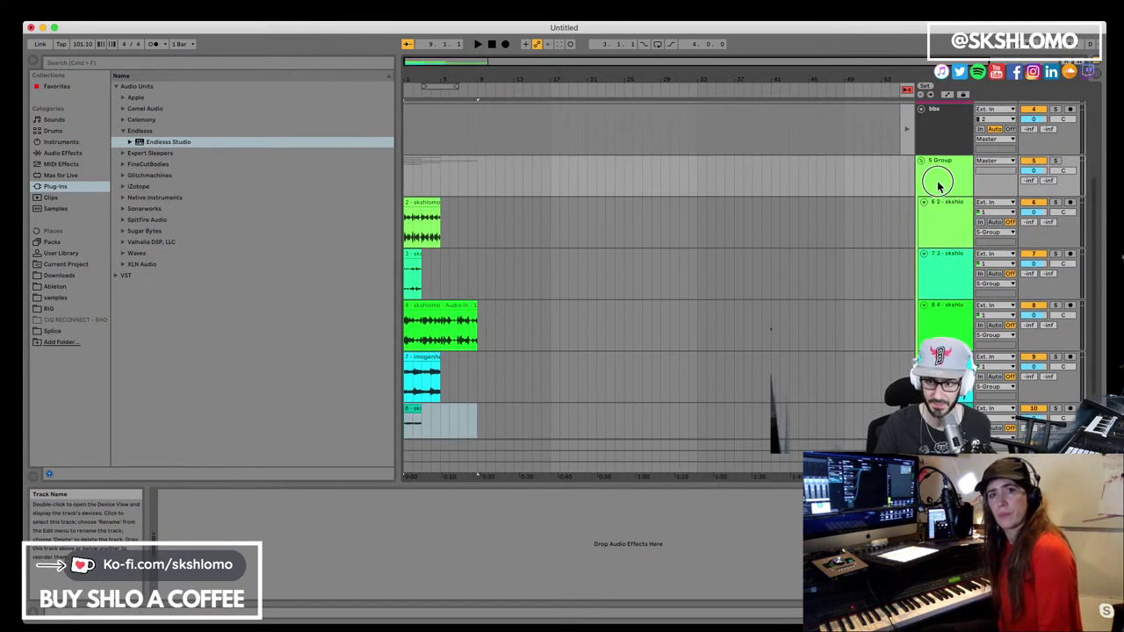
{"action": "left_click", "coordinate": [937, 186]}
{"action": "type", "text": "STEMS"}
{"action": "key", "text": "Return"}
Deactivate the Endlesss Studio track and move it between bbx and the STEMS group
{"action": "scroll", "coordinate": [937, 137], "scroll_direction": "up", "scroll_amount": 2}
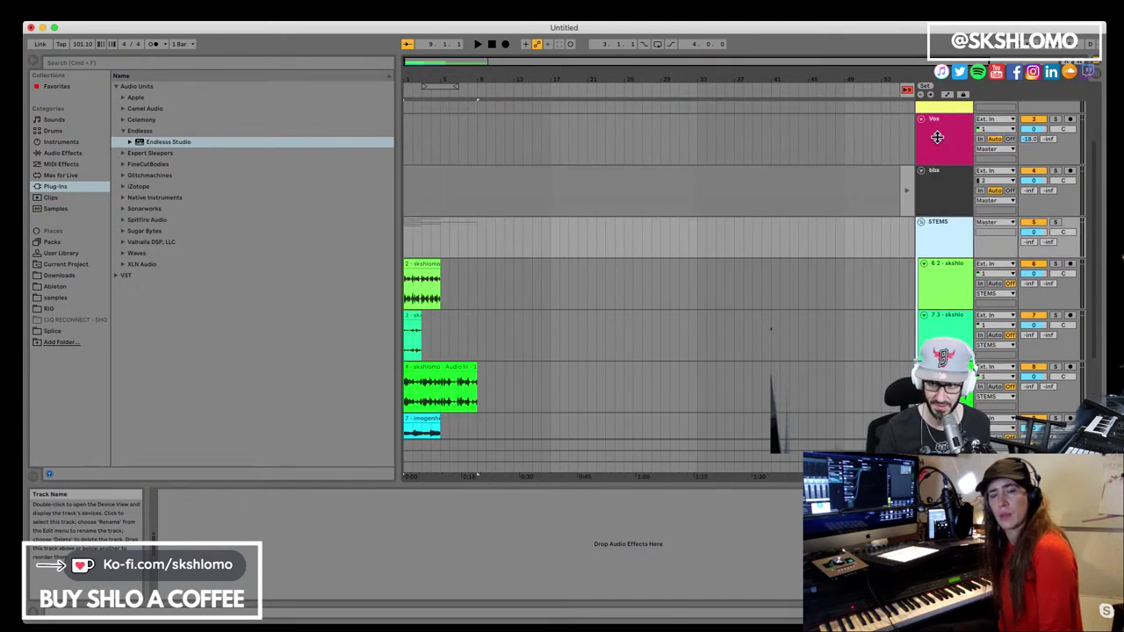
{"action": "scroll", "coordinate": [936, 137], "scroll_direction": "up", "scroll_amount": 2}
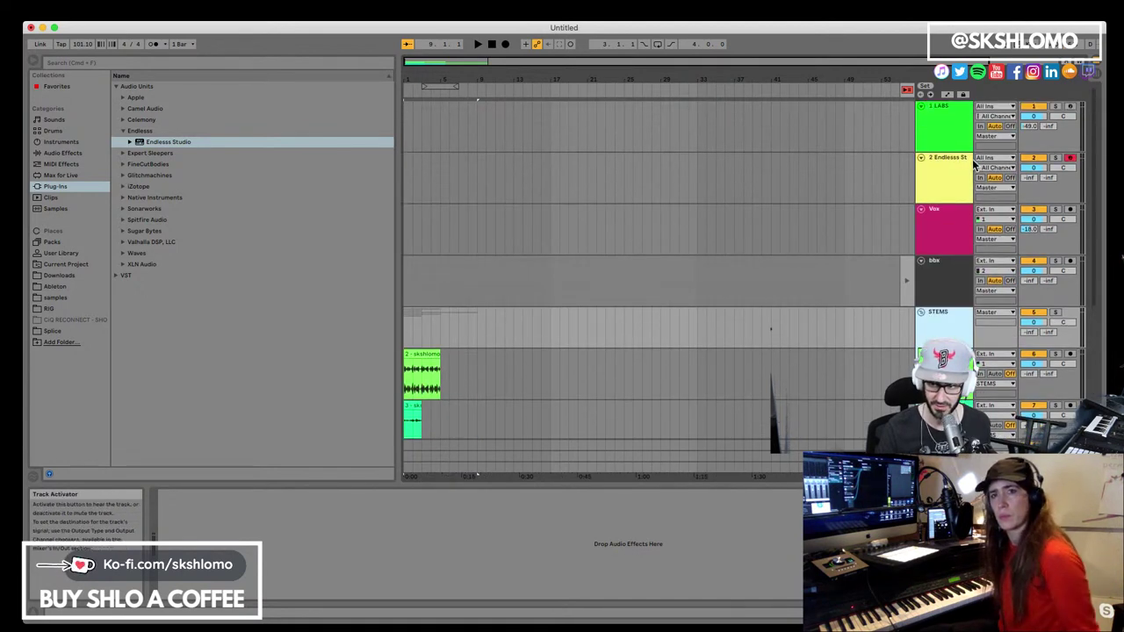
{"action": "left_click", "coordinate": [953, 171]}
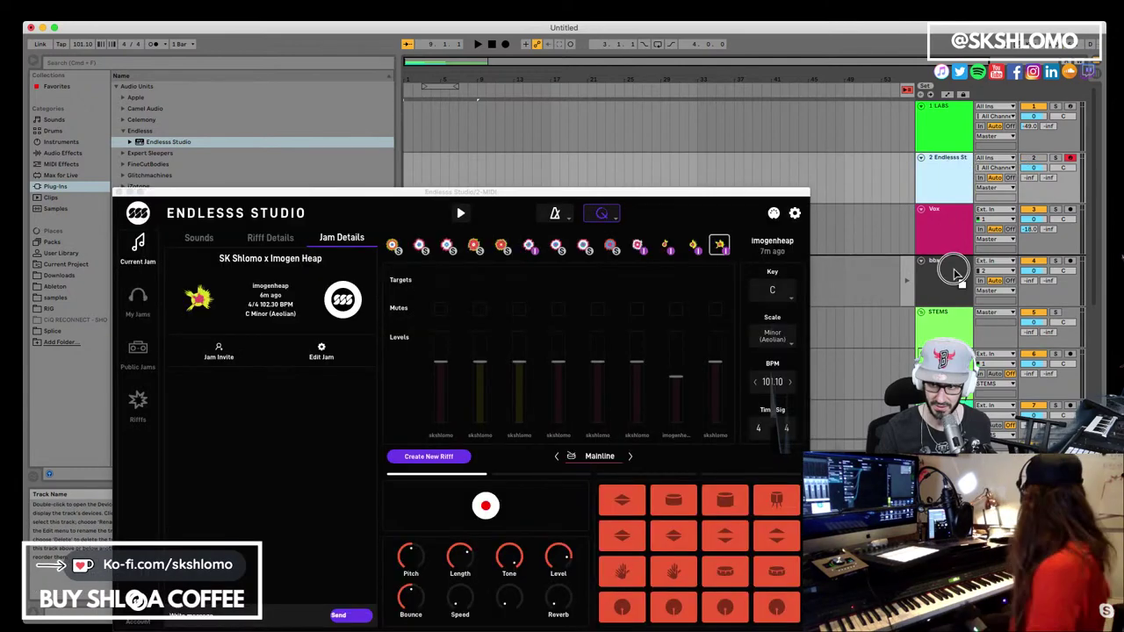
Delete the Vox and bbx tracks and close the Endlesss Studio plug-in window
{"action": "left_click", "coordinate": [934, 136]}
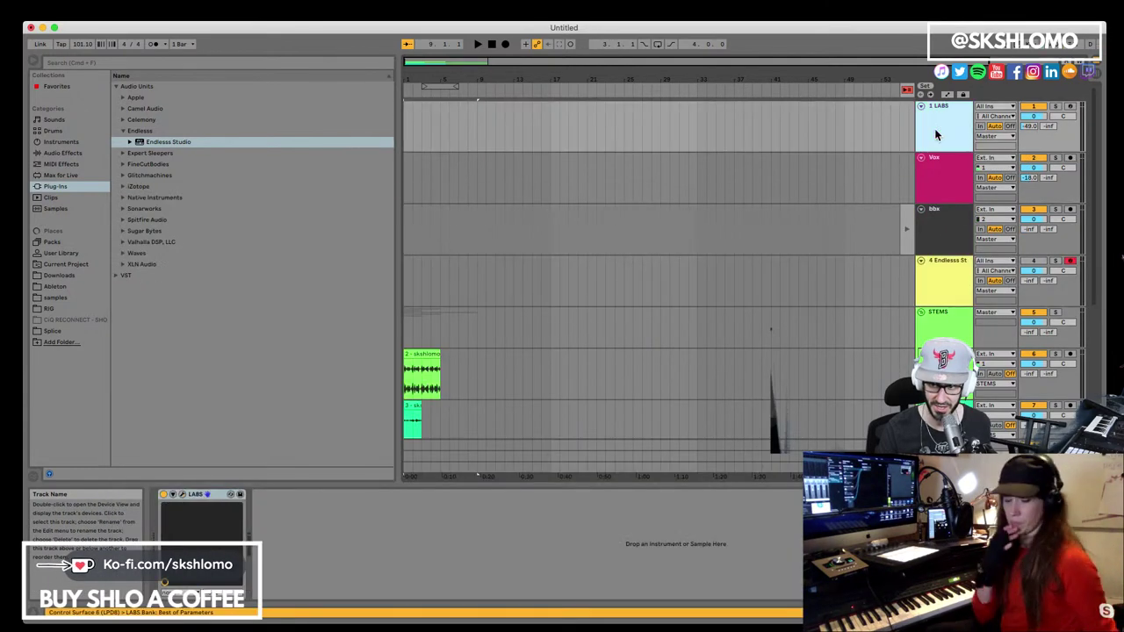
{"action": "key", "text": "Down"}
{"action": "left_click", "coordinate": [955, 237], "text": "shift"}
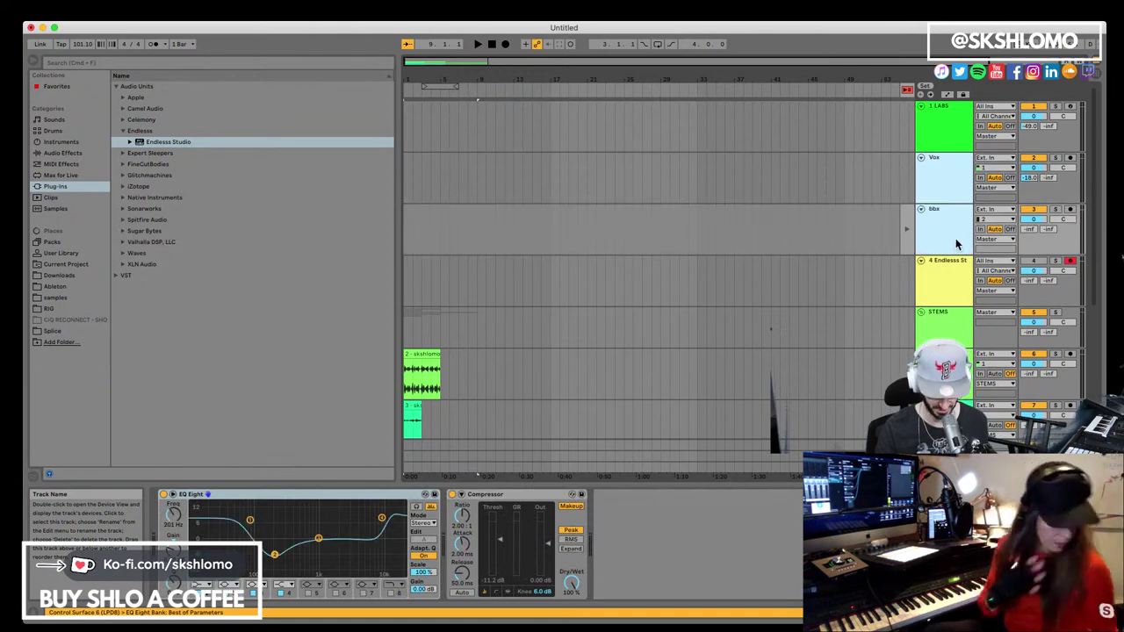
{"action": "key", "text": "Delete"}
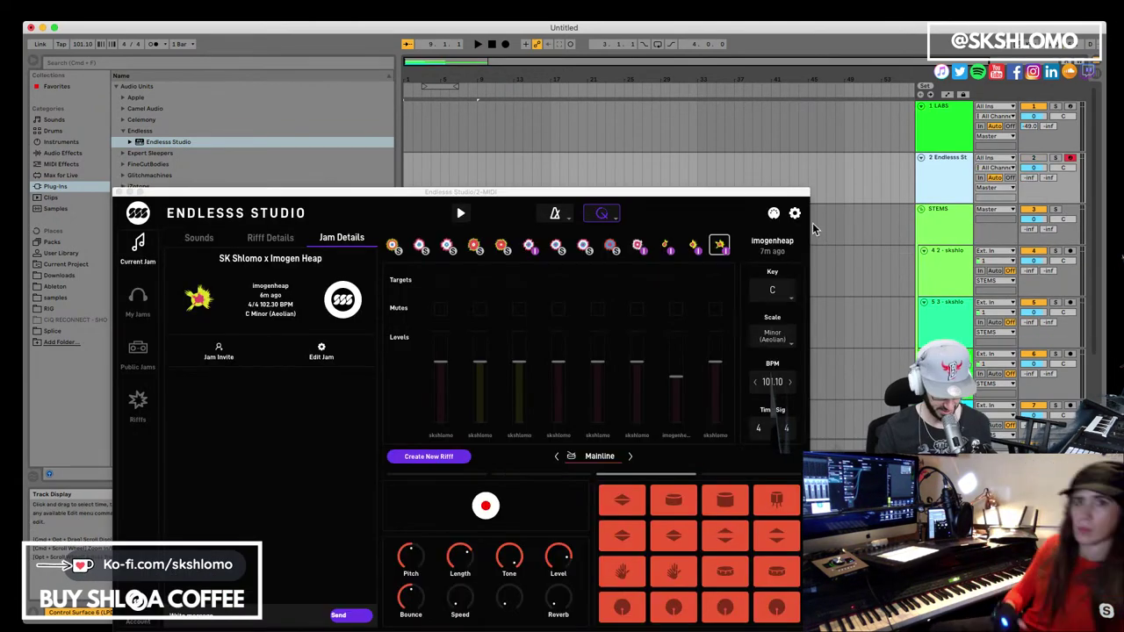
{"action": "left_click", "coordinate": [118, 192]}
Start playback from bar 1 and extend the looping Reveal and Cortado clips to bar 9
{"action": "key", "text": "space"}
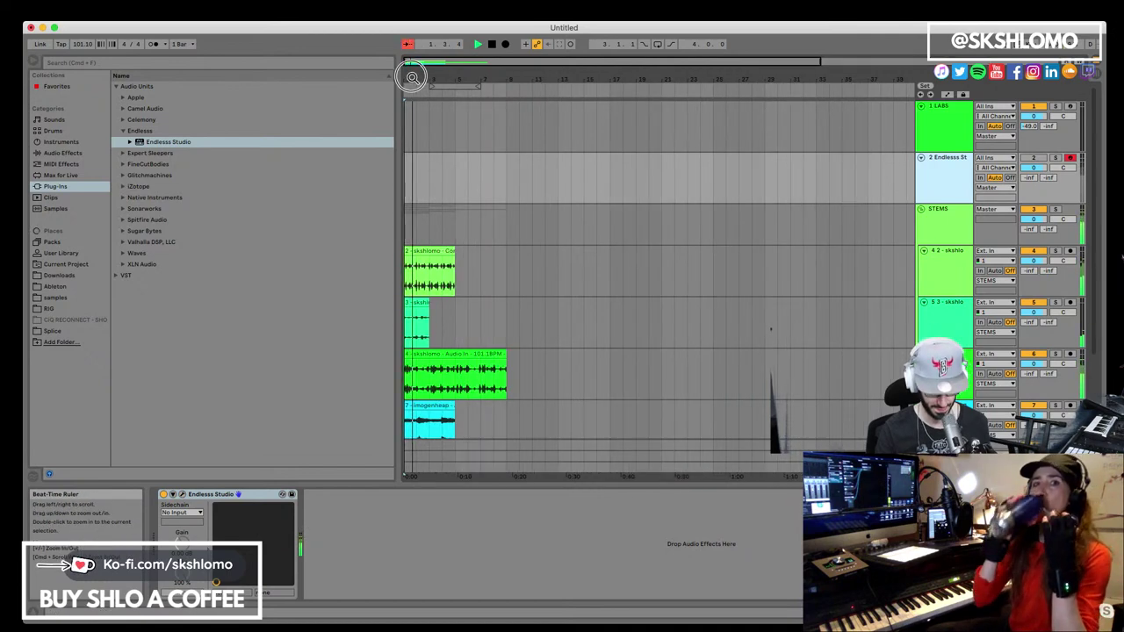
{"action": "scroll", "coordinate": [420, 88], "scroll_direction": "up", "scroll_amount": 5}
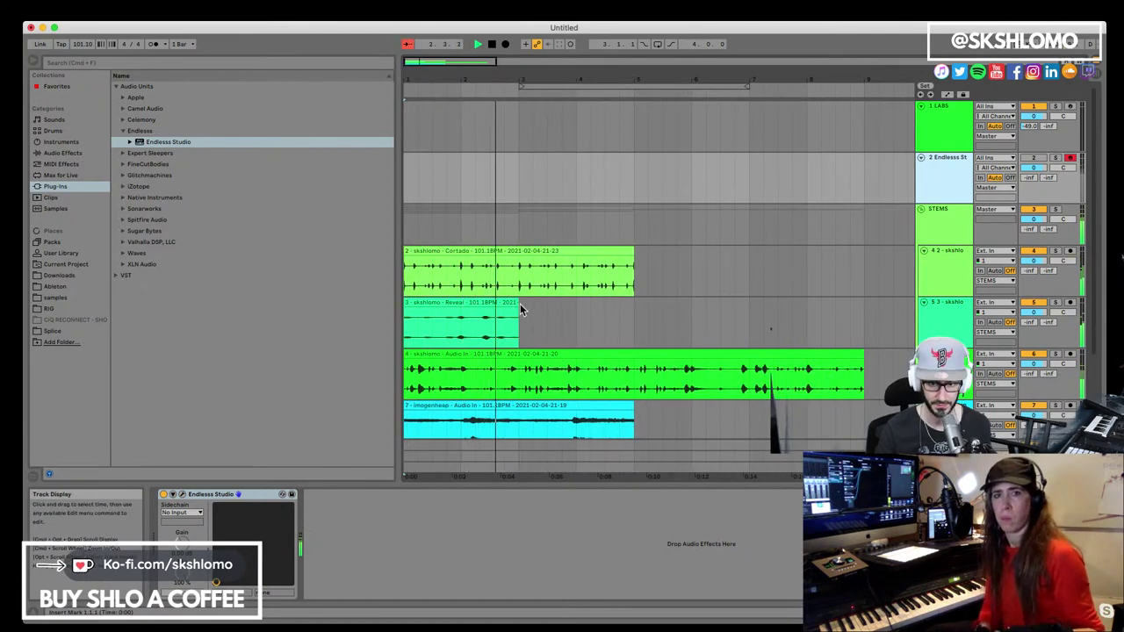
{"action": "left_click_drag", "start_coordinate": [518, 320], "coordinate": [864, 321]}
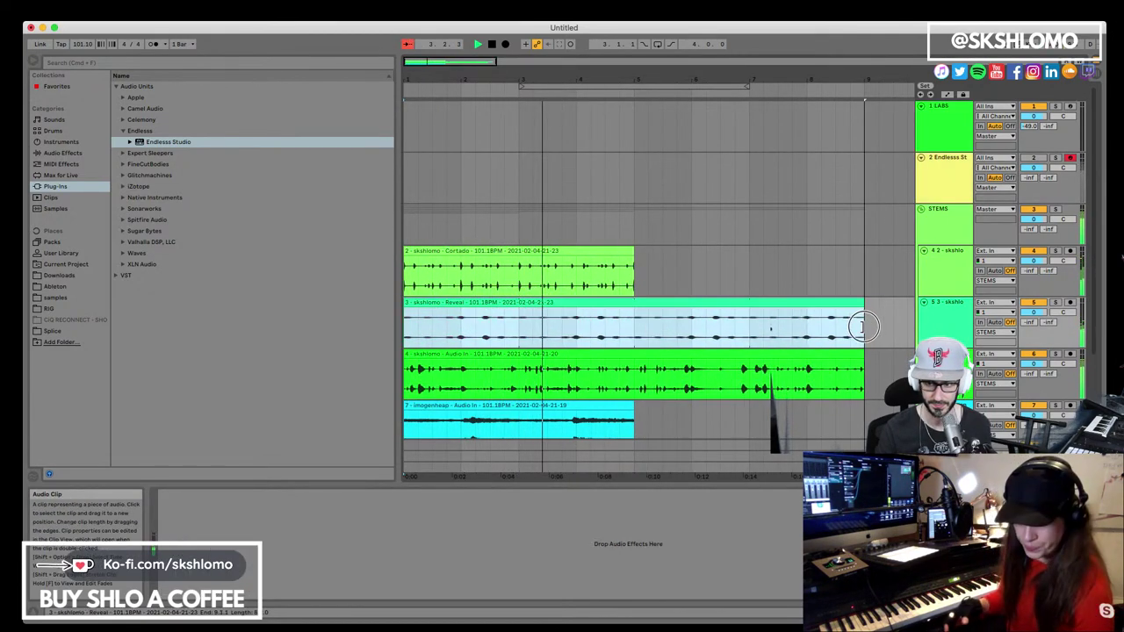
{"action": "left_click_drag", "start_coordinate": [632, 268], "coordinate": [856, 271]}
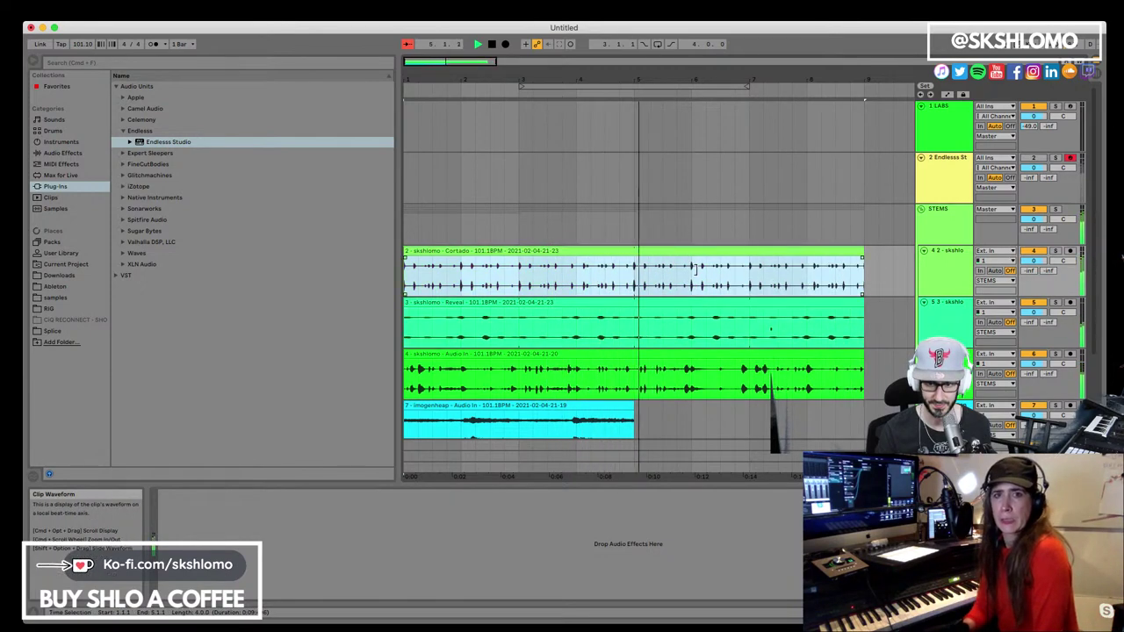
Extend the cyan Audio In clip and the Gate clip to bar 9 to match the other stems
{"action": "scroll", "coordinate": [746, 334], "scroll_direction": "down", "scroll_amount": 1}
{"action": "left_click_drag", "start_coordinate": [634, 392], "coordinate": [864, 392]}
{"action": "scroll", "coordinate": [624, 328], "scroll_direction": "down", "scroll_amount": 3}
{"action": "scroll", "coordinate": [624, 328], "scroll_direction": "down", "scroll_amount": 1}
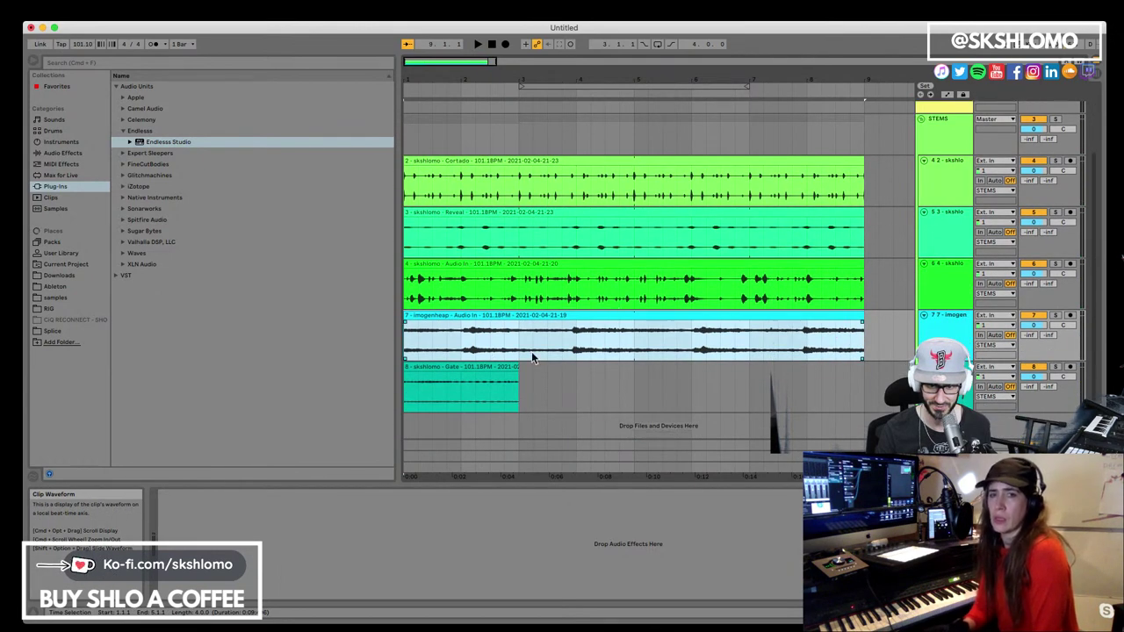
{"action": "left_click_drag", "start_coordinate": [518, 369], "coordinate": [856, 373]}
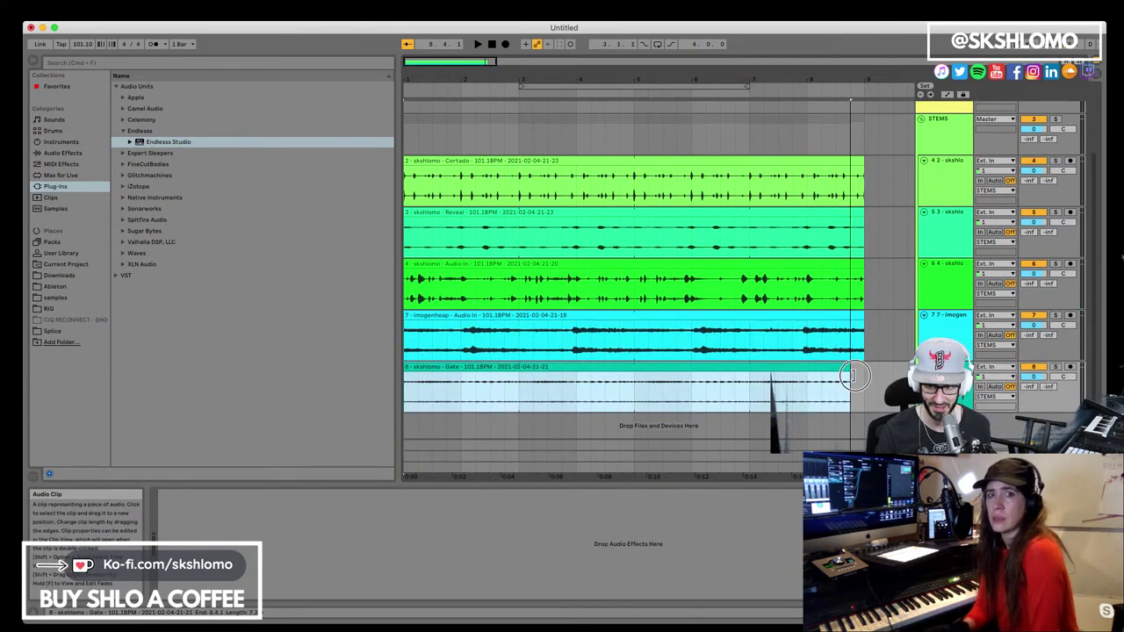
Play the extended stems together from bar 1 and stop after a short listen
{"action": "key", "text": "space"}
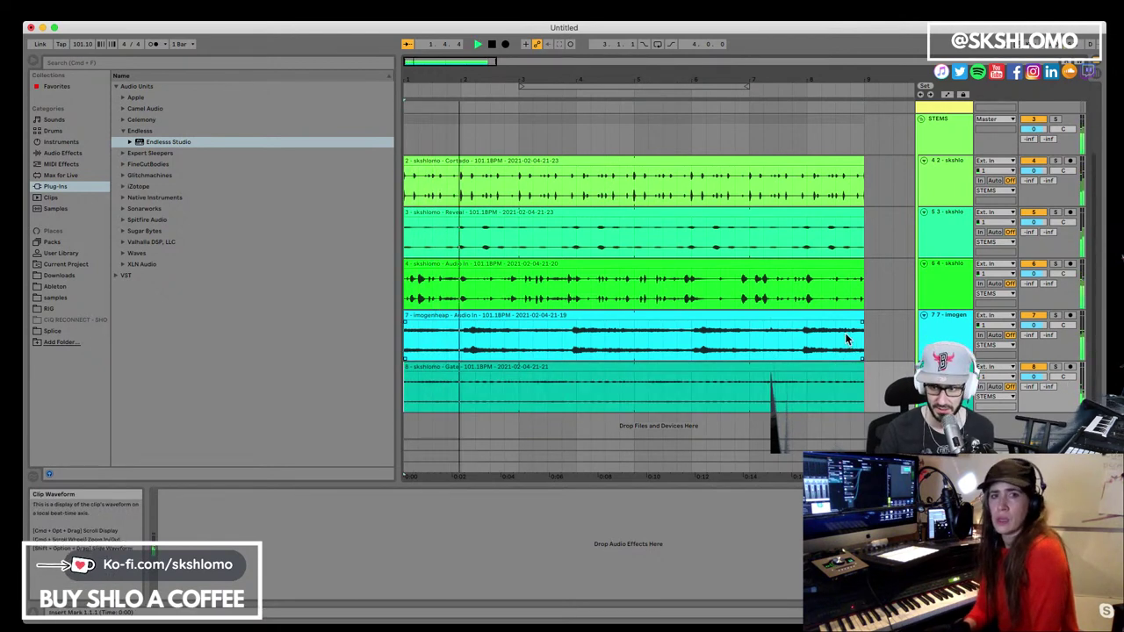
{"action": "scroll", "coordinate": [880, 299], "scroll_direction": "up", "scroll_amount": 1}
{"action": "scroll", "coordinate": [879, 299], "scroll_direction": "up", "scroll_amount": 1}
{"action": "scroll", "coordinate": [879, 299], "scroll_direction": "down", "scroll_amount": 2}
{"action": "key", "text": "space"}
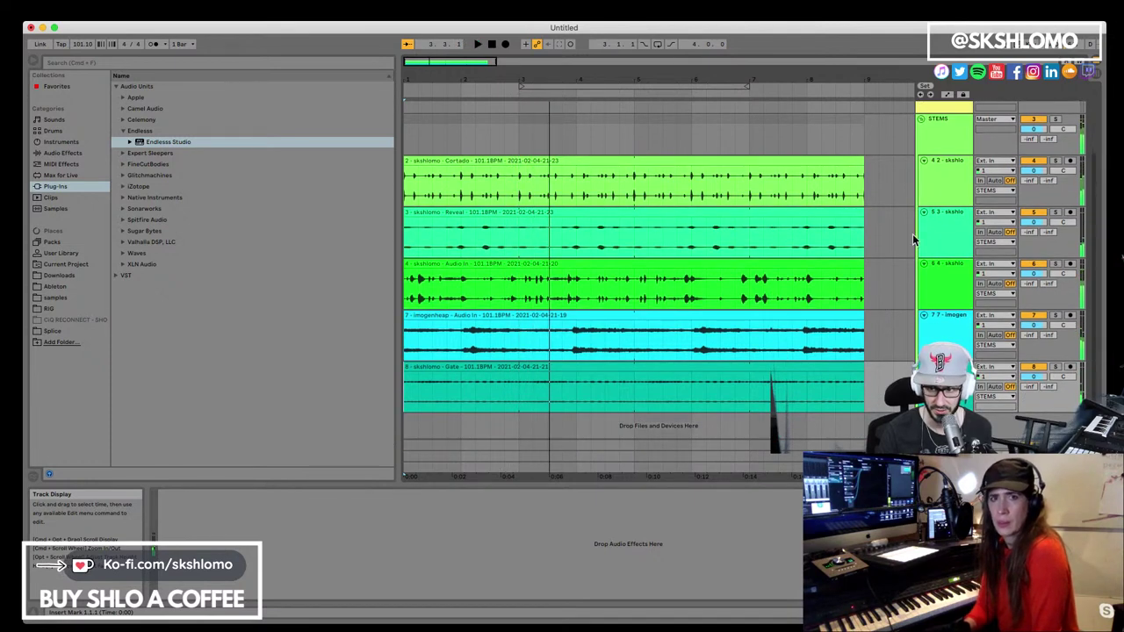
{"action": "left_click", "coordinate": [929, 182]}
{"action": "left_click", "coordinate": [935, 225]}
{"action": "left_click", "coordinate": [940, 284]}
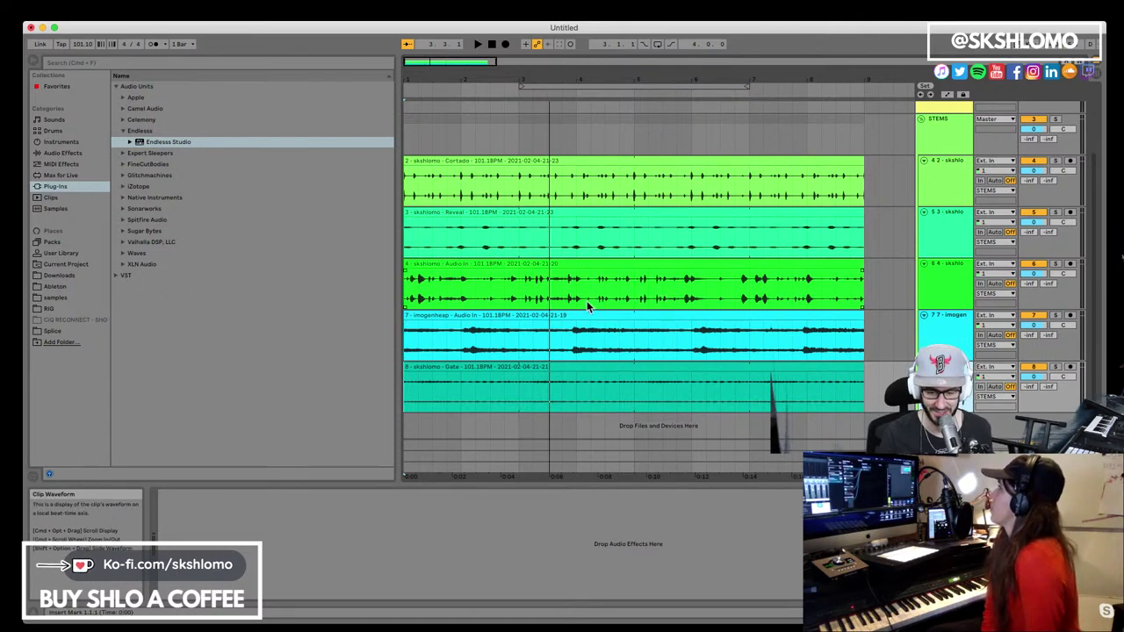
Select the Cortado clip, play the stems with the metronome on and solo the Cortado track
{"action": "left_click_drag", "start_coordinate": [483, 70], "coordinate": [484, 80]}
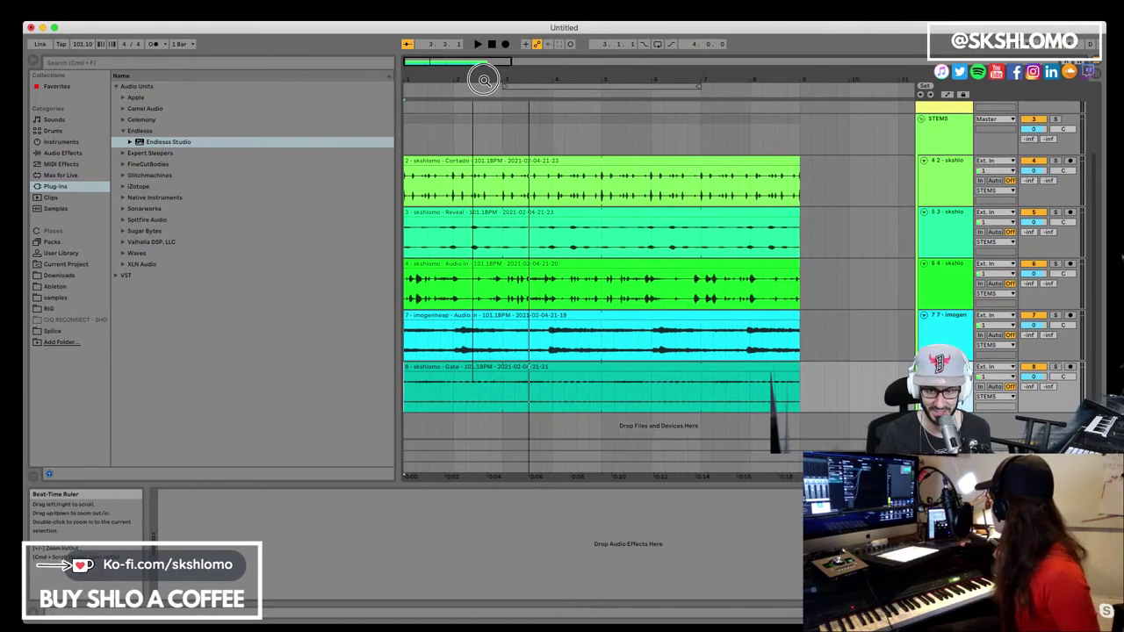
{"action": "left_click", "coordinate": [439, 164]}
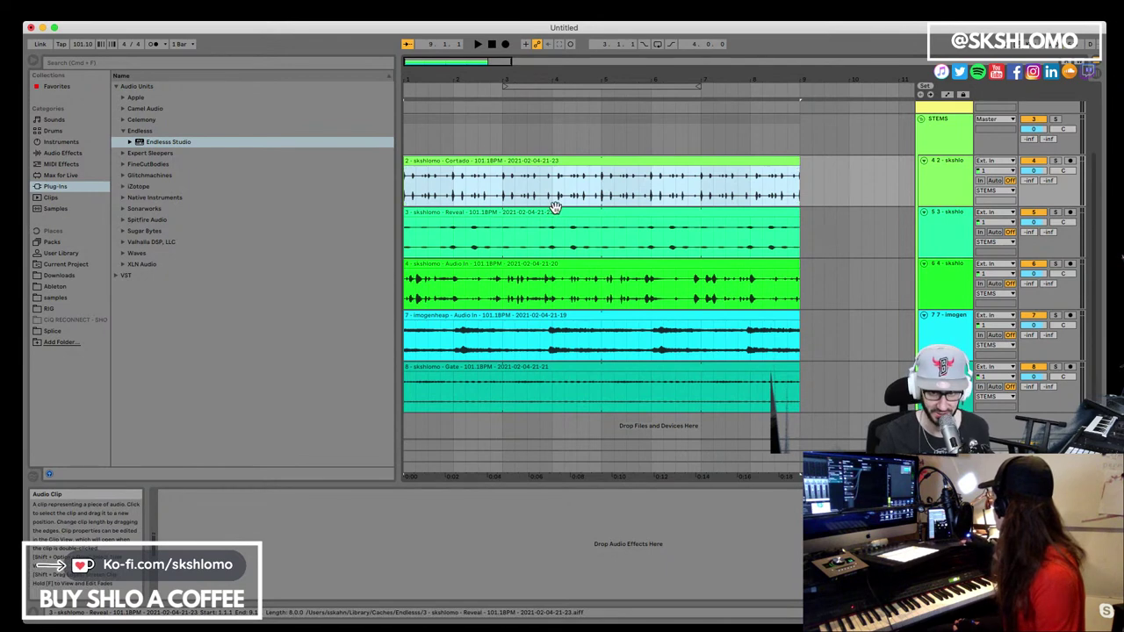
{"action": "key", "text": "space"}
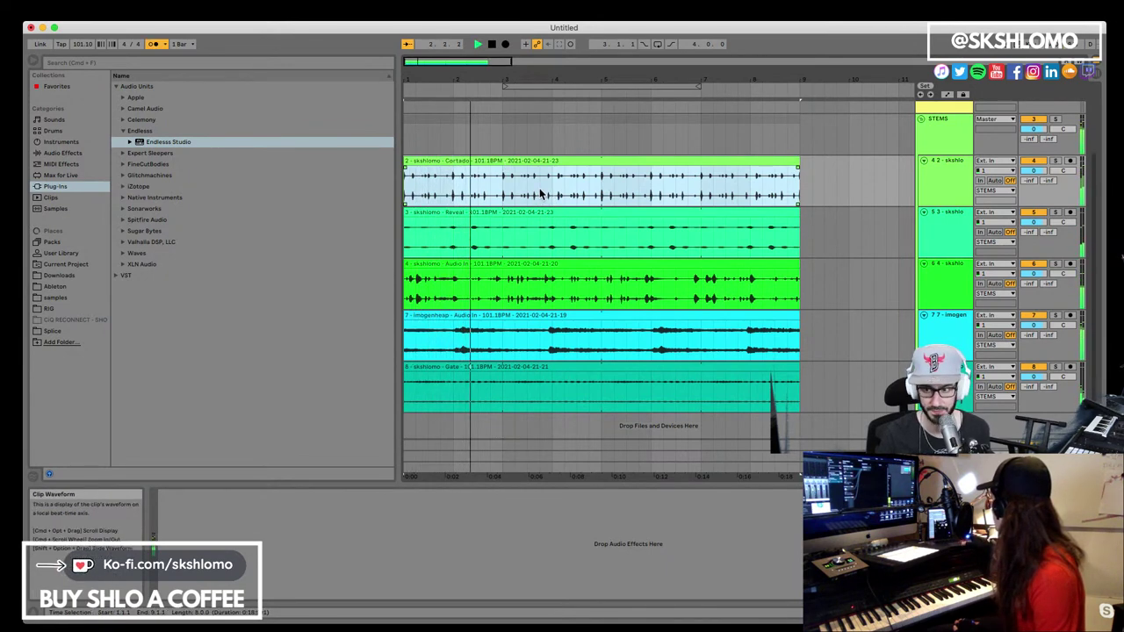
{"action": "left_click", "coordinate": [1055, 161]}
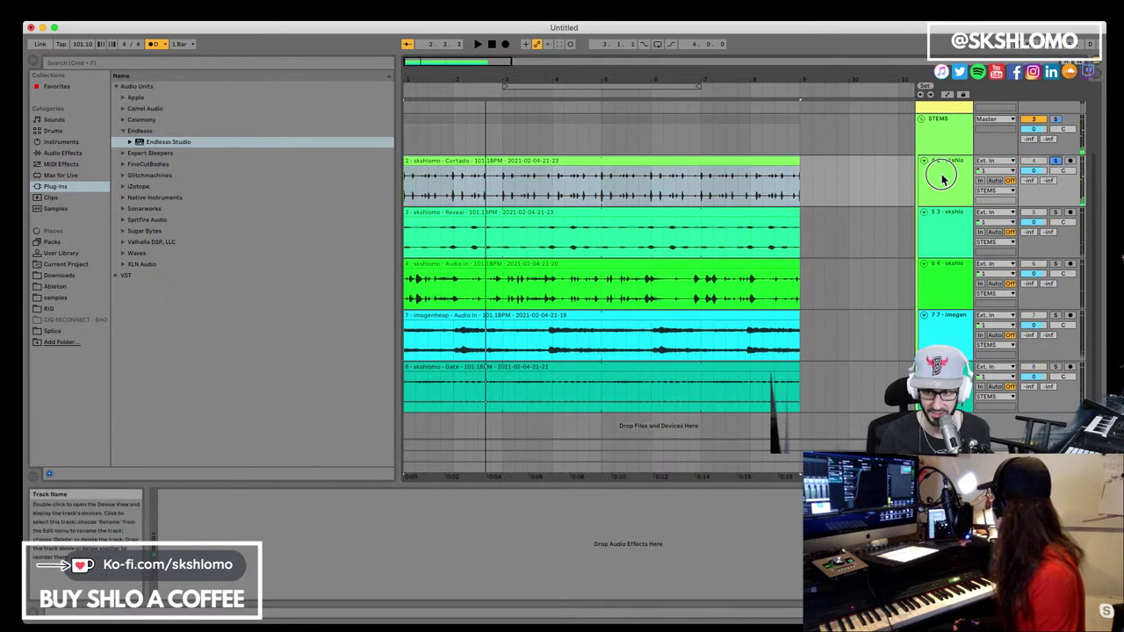
Rename the soloed Cortado stem track "twinkly" while listening to it, and stop playback
{"action": "left_click", "coordinate": [941, 179]}
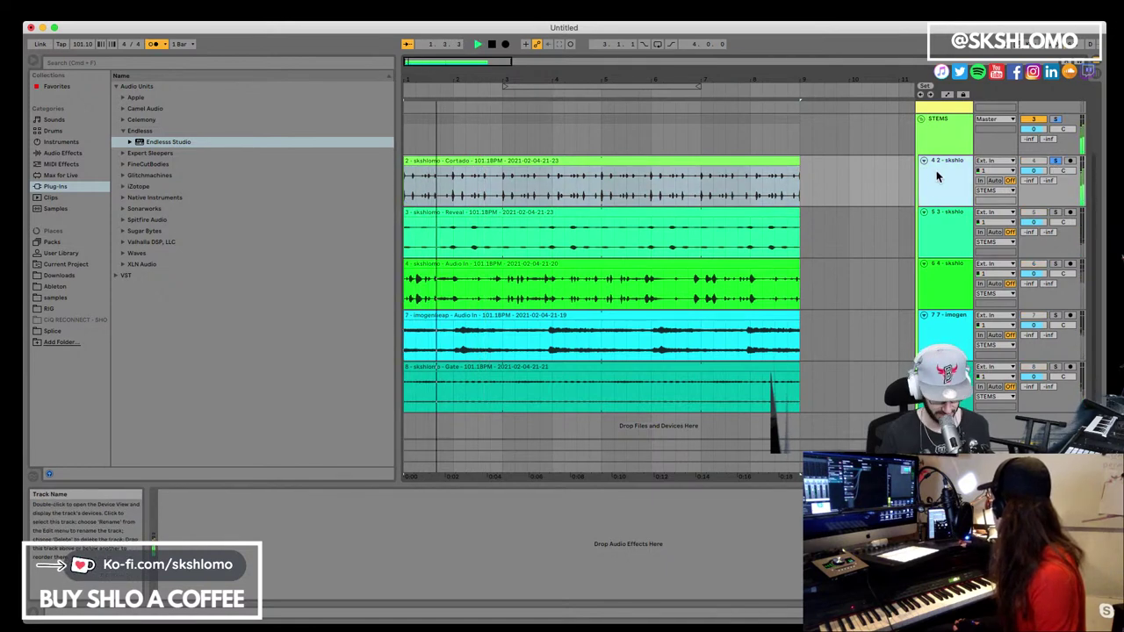
{"action": "key", "text": "super+r"}
{"action": "type", "text": "twinkly"}
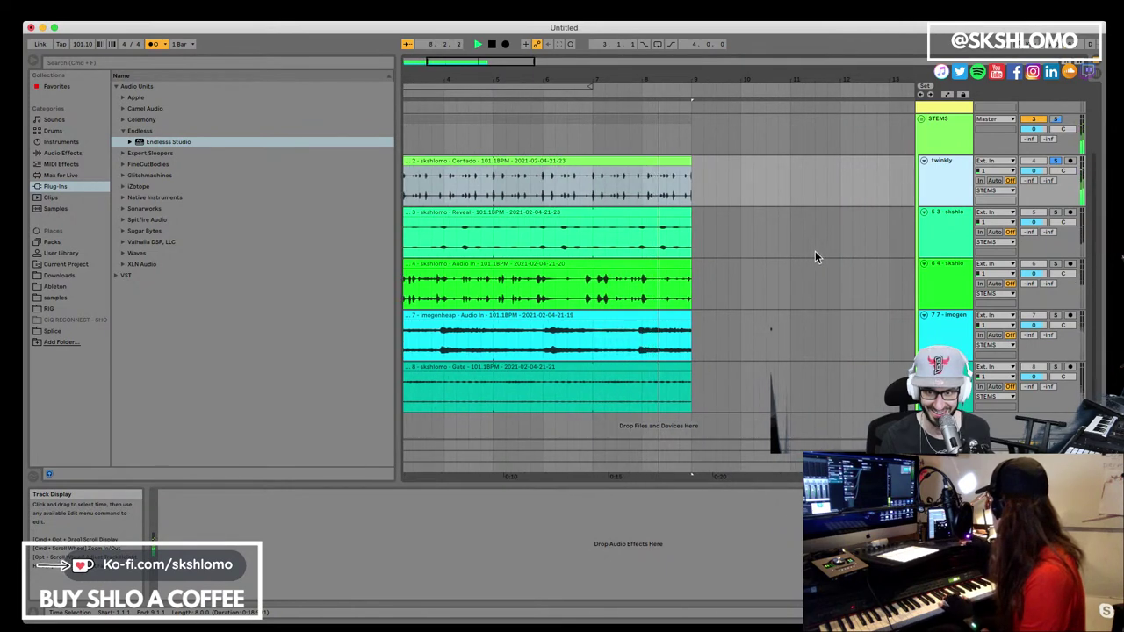
{"action": "left_click_drag", "start_coordinate": [589, 75], "coordinate": [850, 190]}
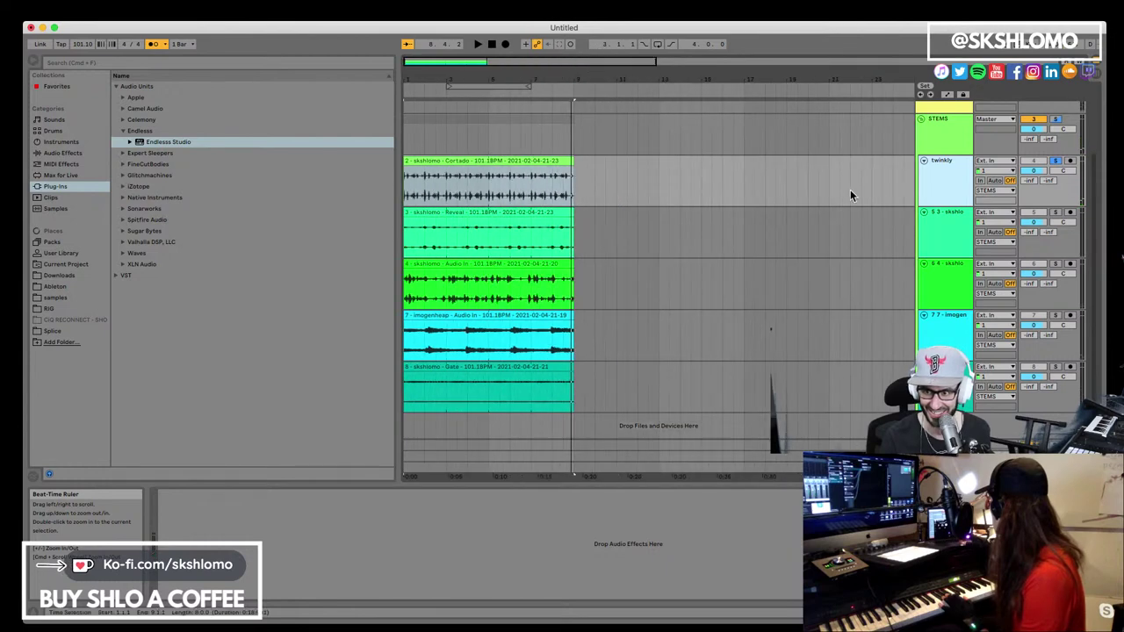
Solo the Reveal stem for a short listen, unsolo it and rename its track "warm synth"
{"action": "left_click", "coordinate": [1055, 211]}
{"action": "left_click", "coordinate": [512, 212]}
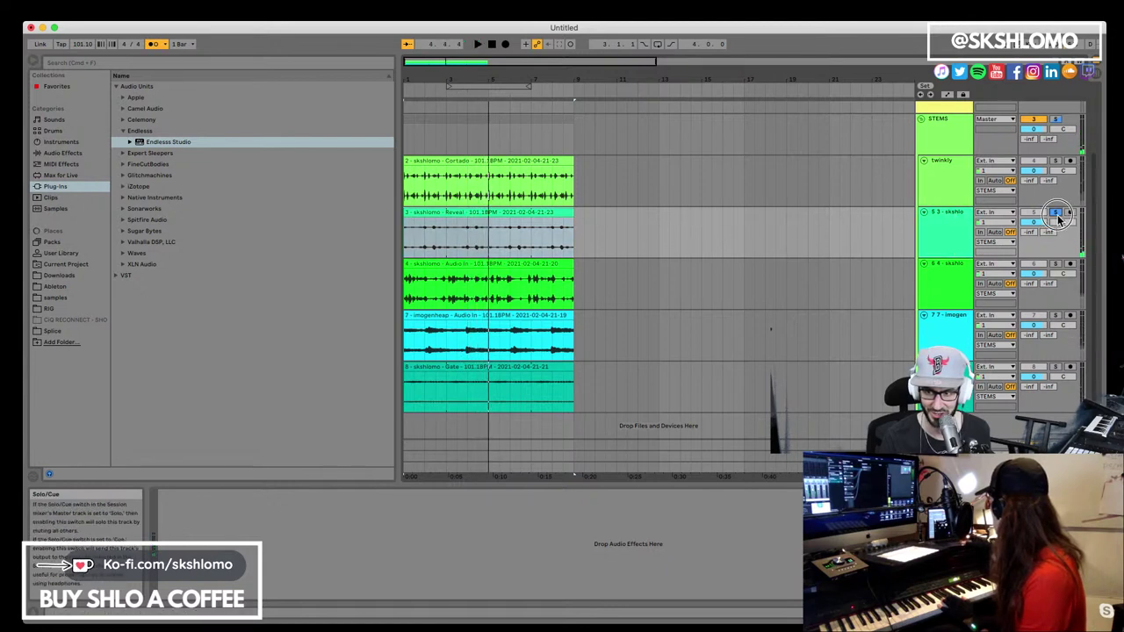
{"action": "key", "text": "space"}
{"action": "key", "text": "space"}
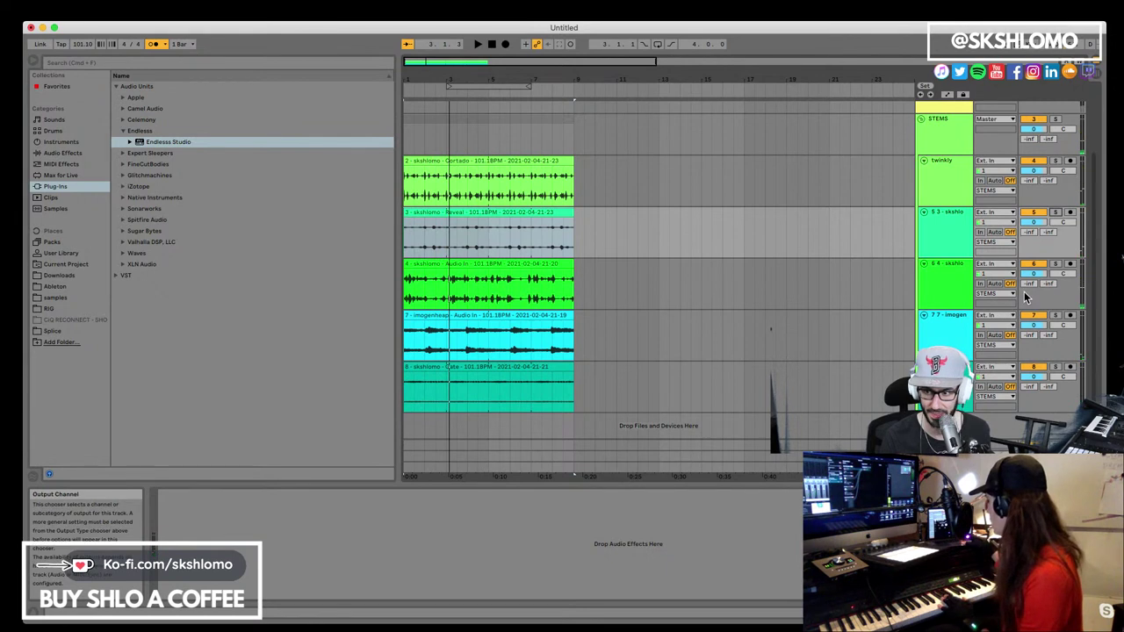
{"action": "left_click", "coordinate": [947, 228]}
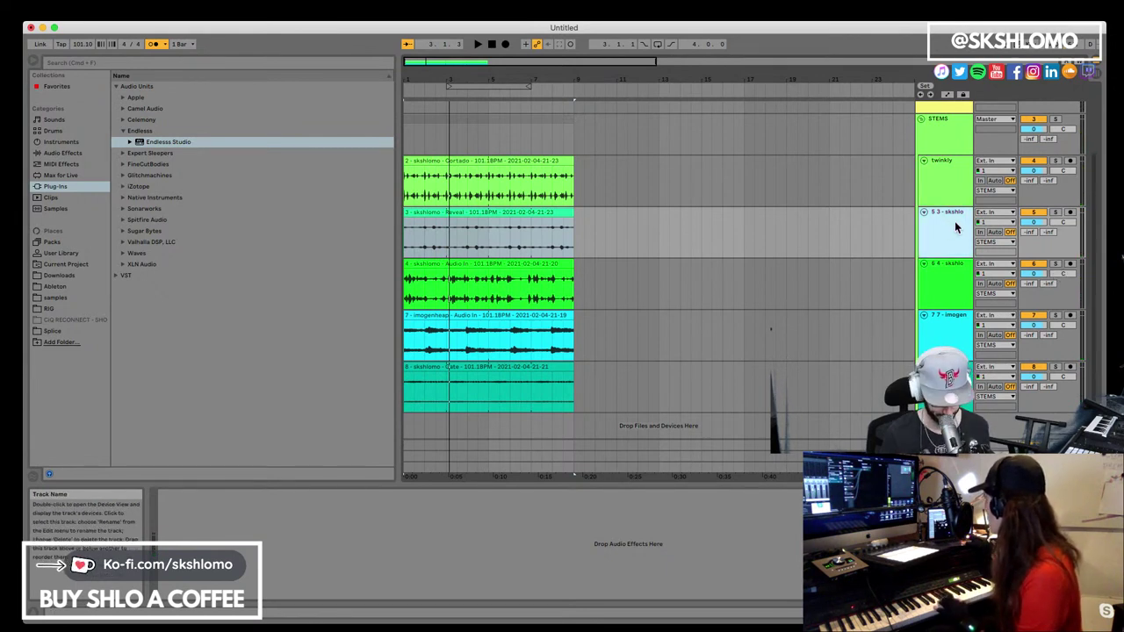
{"action": "key", "text": "super+r"}
{"action": "type", "text": "wa"}
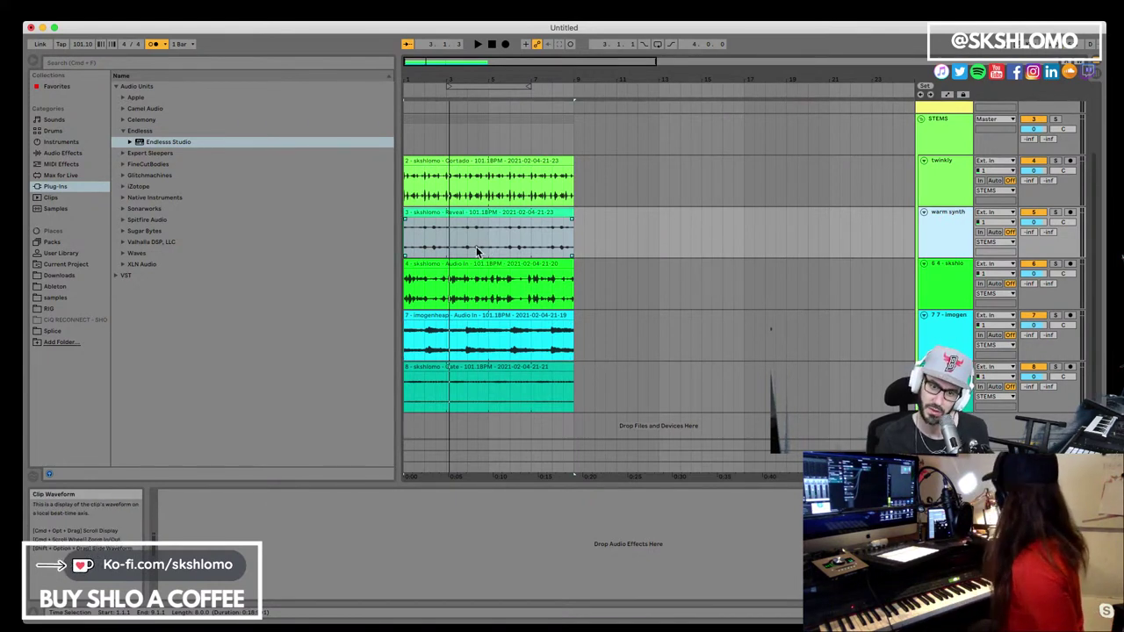
Set the warp mode of all five stem clips to Re-Pitch and the project tempo to 79.97 BPM
{"action": "left_click", "coordinate": [431, 173]}
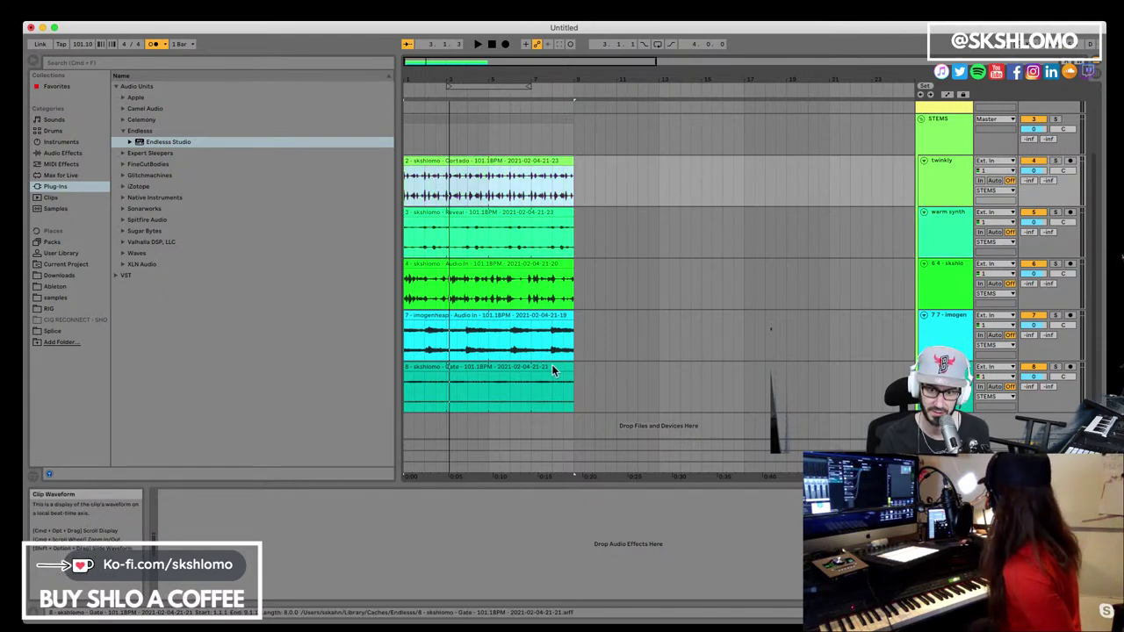
{"action": "left_click", "coordinate": [552, 365], "text": "shift"}
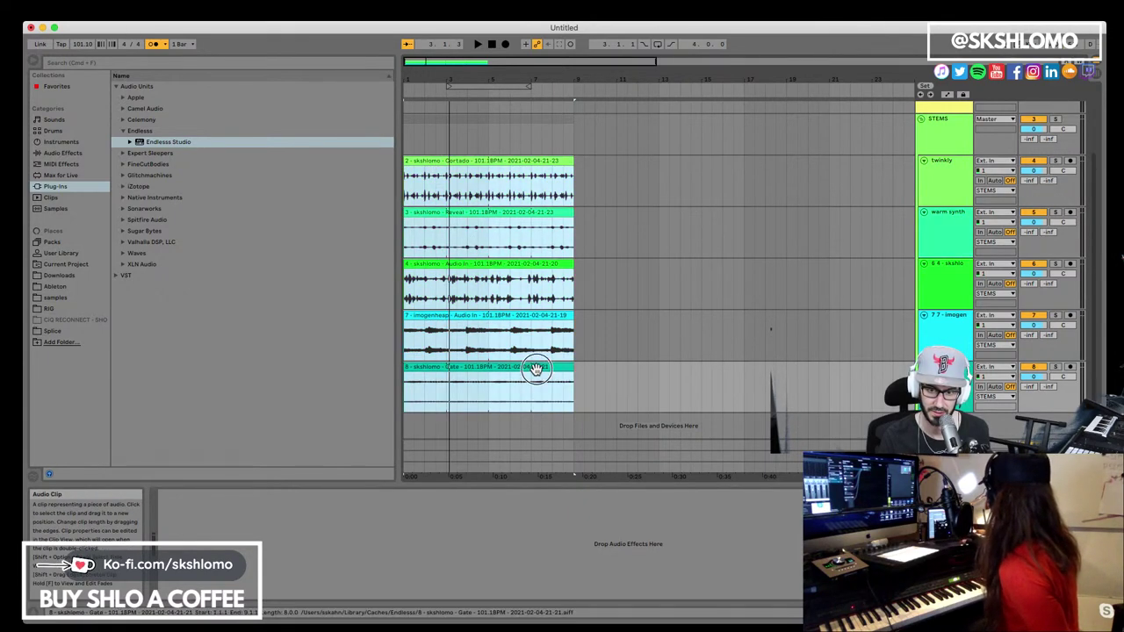
{"action": "double_click", "coordinate": [536, 369]}
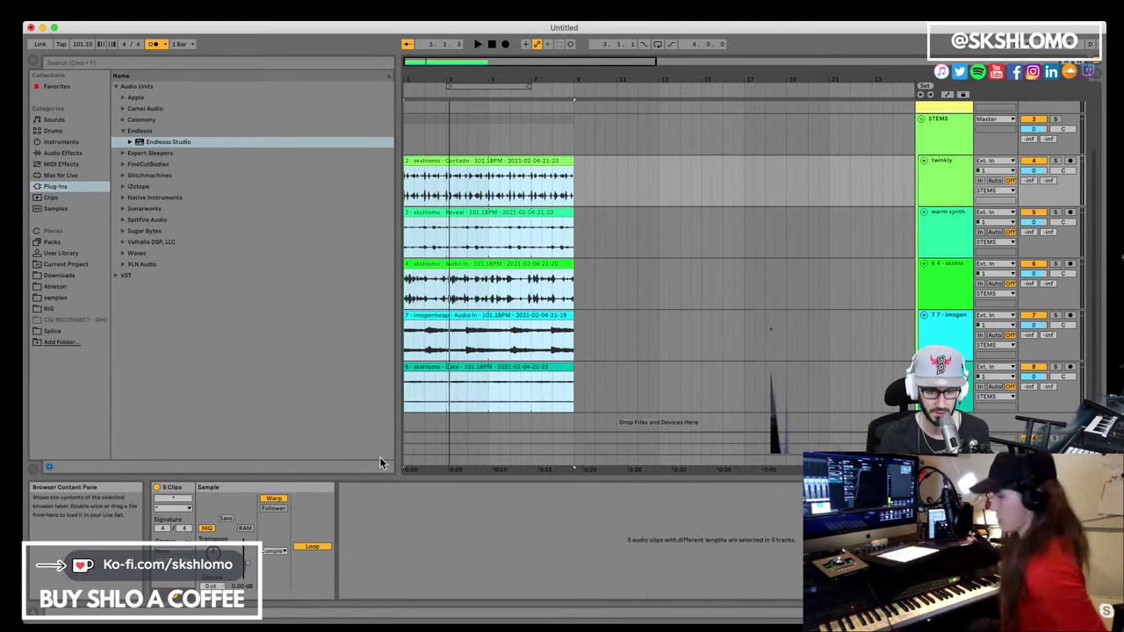
{"action": "left_click", "coordinate": [279, 550]}
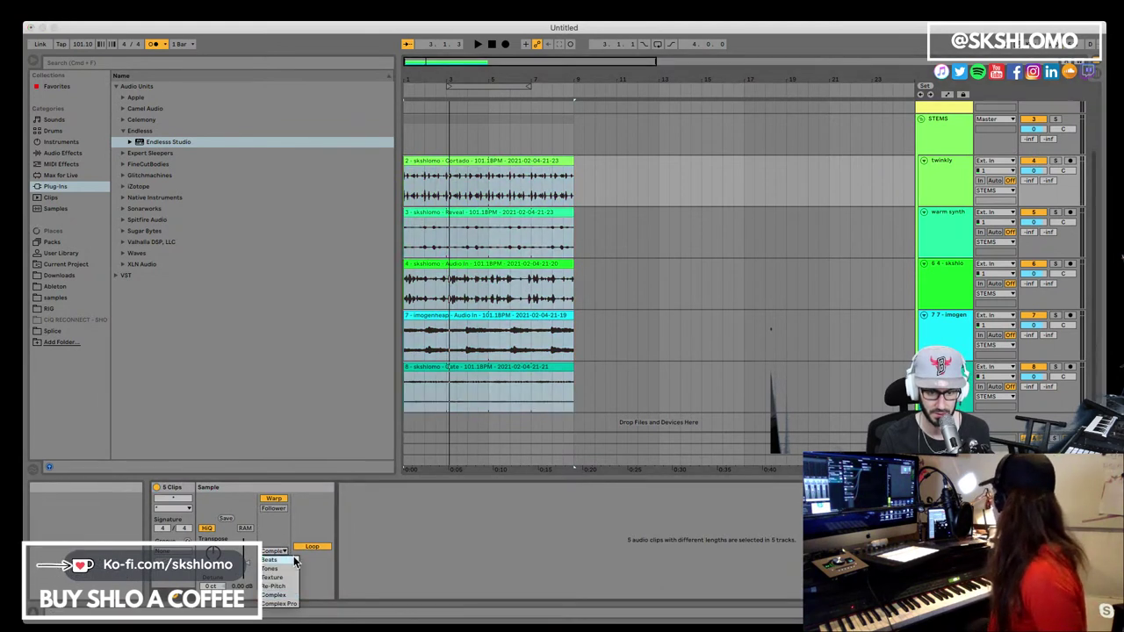
{"action": "left_click", "coordinate": [297, 585]}
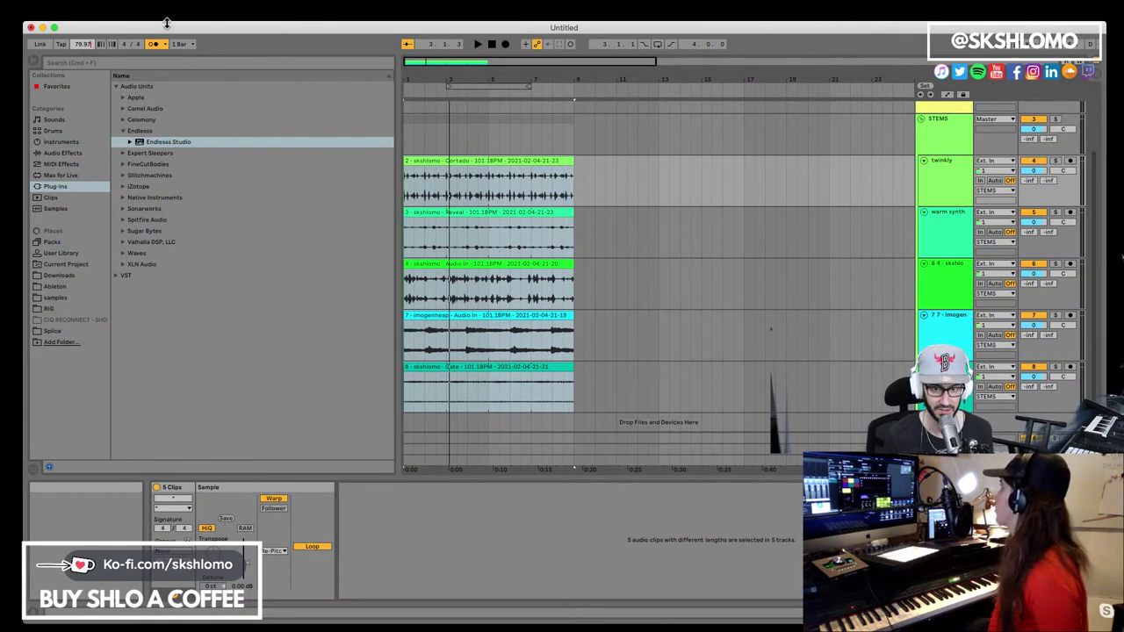
Play the re-pitched stems together, briefly solo the Gate track to hear it alone, and stop playback
{"action": "key", "text": "space"}
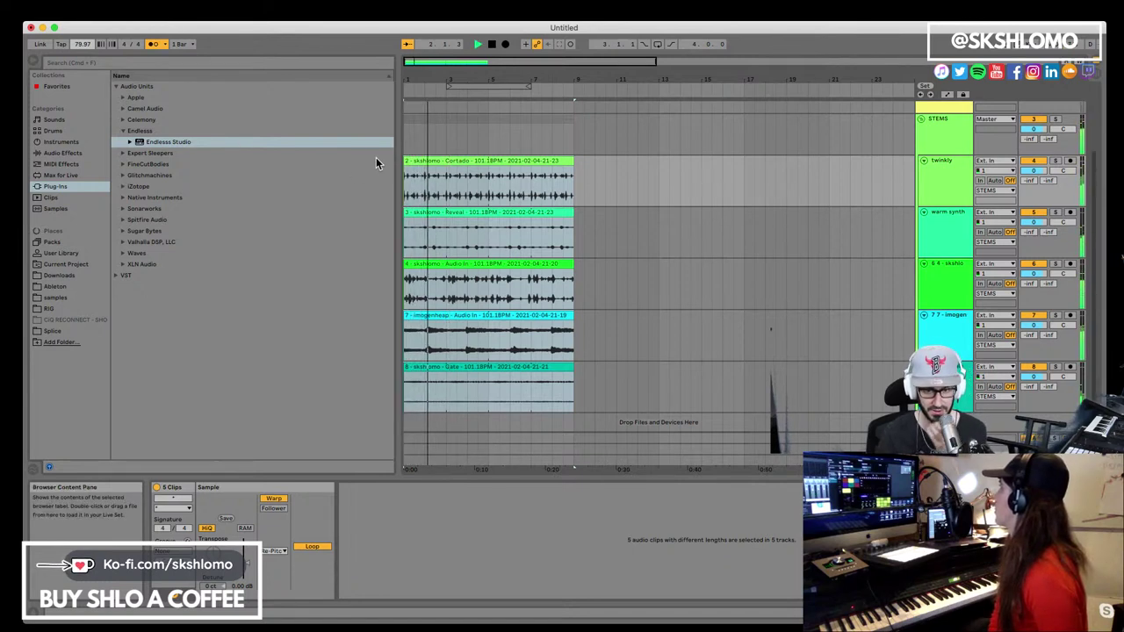
{"action": "scroll", "coordinate": [491, 281], "scroll_direction": "down", "scroll_amount": 1}
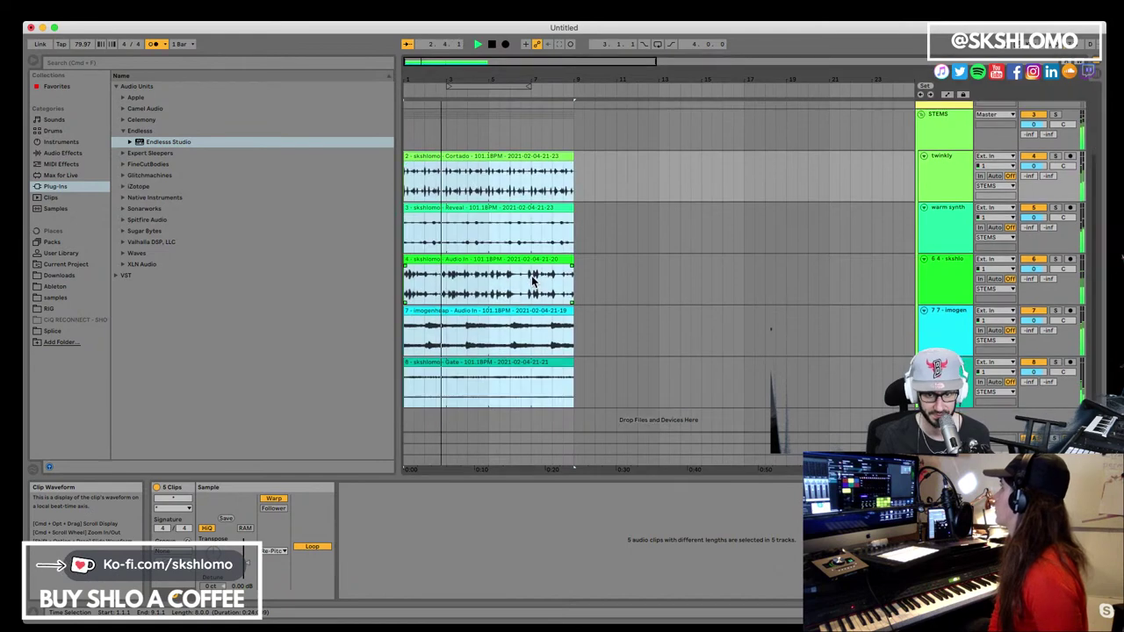
{"action": "scroll", "coordinate": [533, 305], "scroll_direction": "down", "scroll_amount": 1}
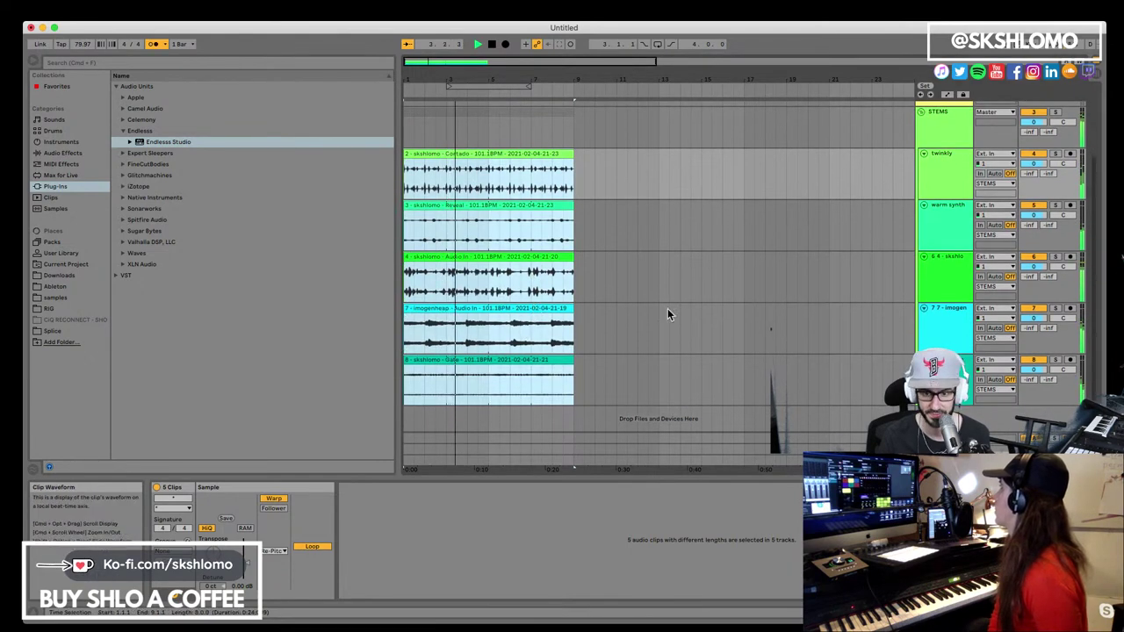
{"action": "left_click", "coordinate": [930, 373]}
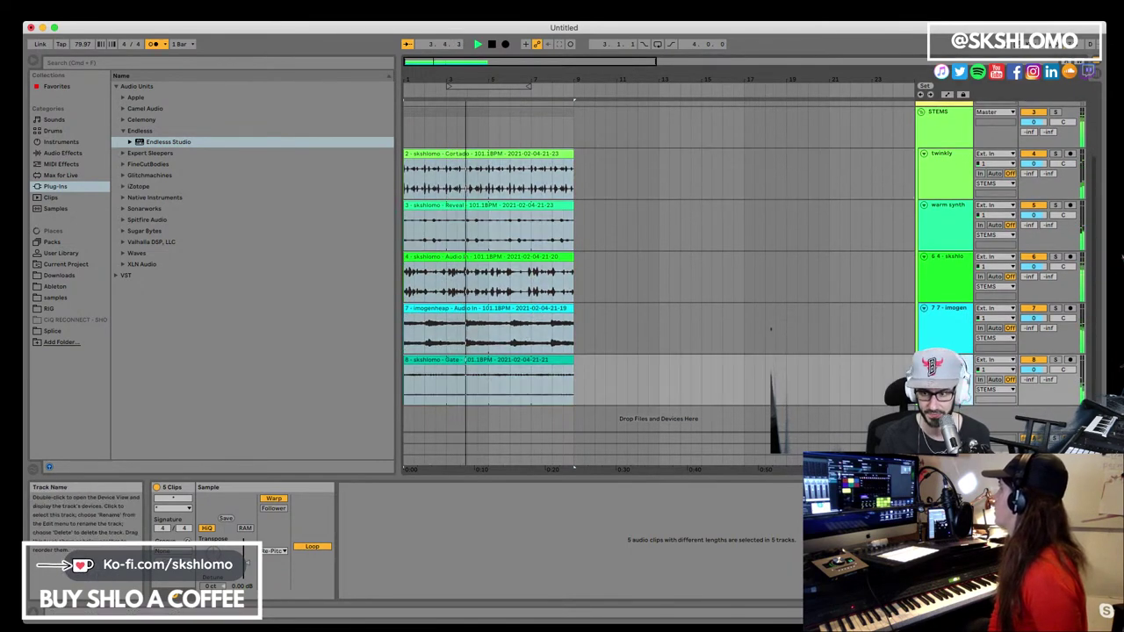
{"action": "left_click", "coordinate": [1056, 361]}
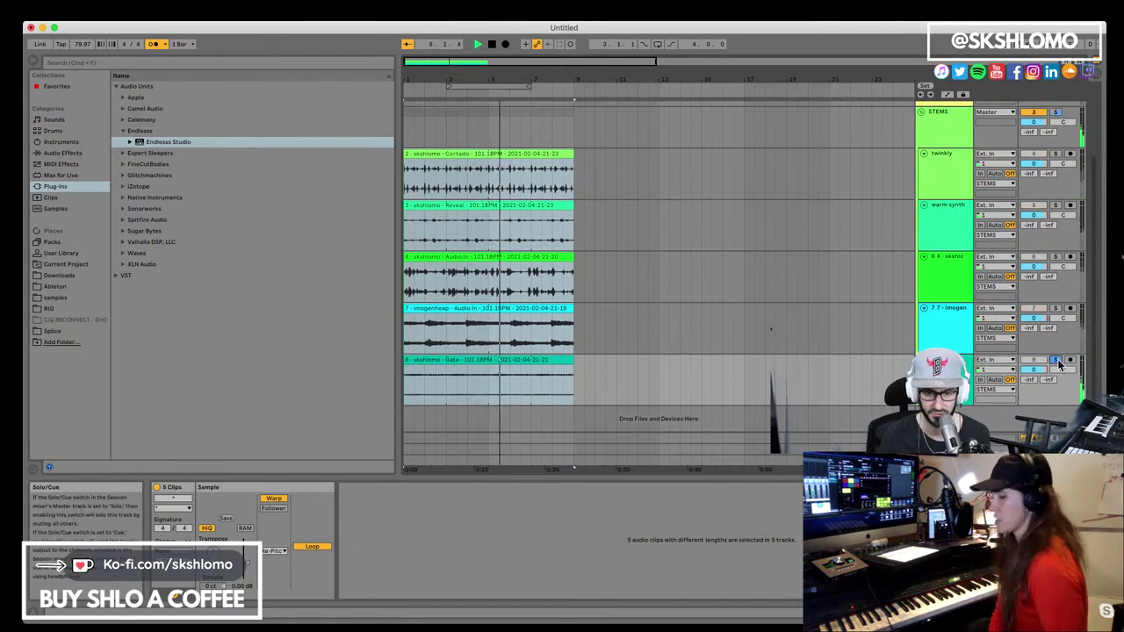
{"action": "left_click", "coordinate": [1056, 361]}
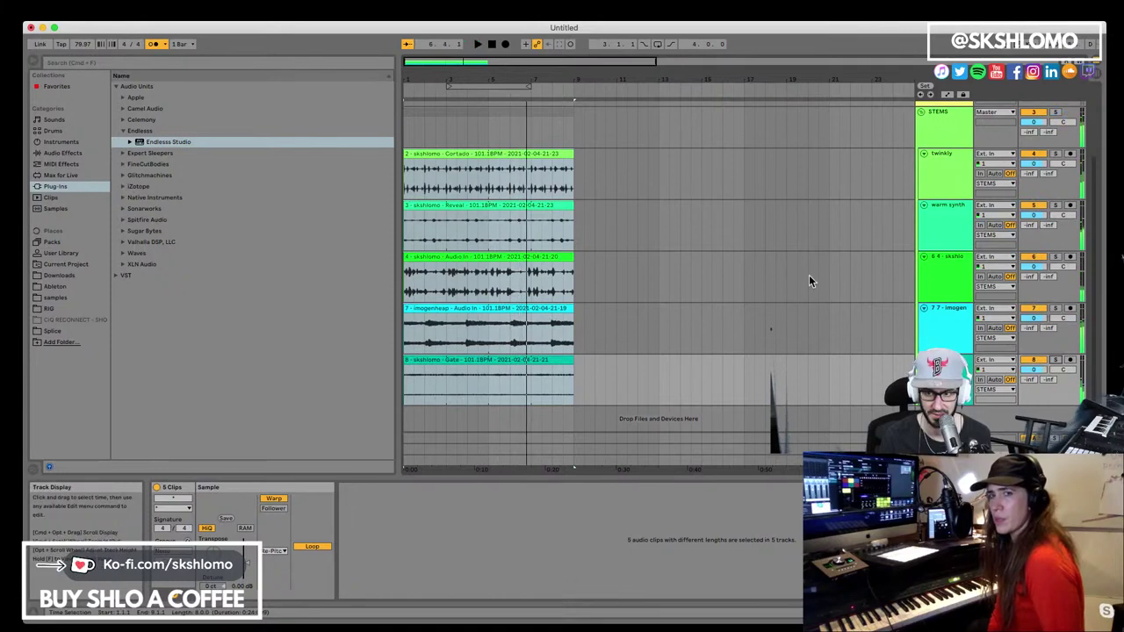
Fold and mute the STEMS group, and open the Endlesss Studio plug-in window from its track
{"action": "scroll", "coordinate": [807, 274], "scroll_direction": "up", "scroll_amount": 3}
{"action": "left_click", "coordinate": [921, 209]}
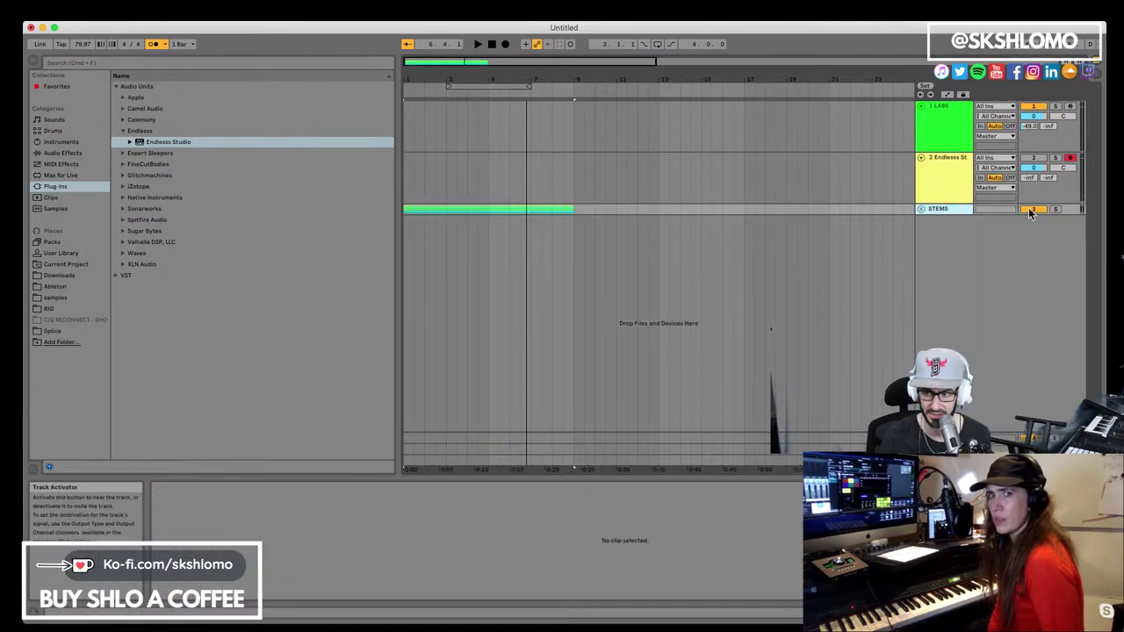
{"action": "left_click", "coordinate": [936, 121]}
{"action": "left_click", "coordinate": [932, 159]}
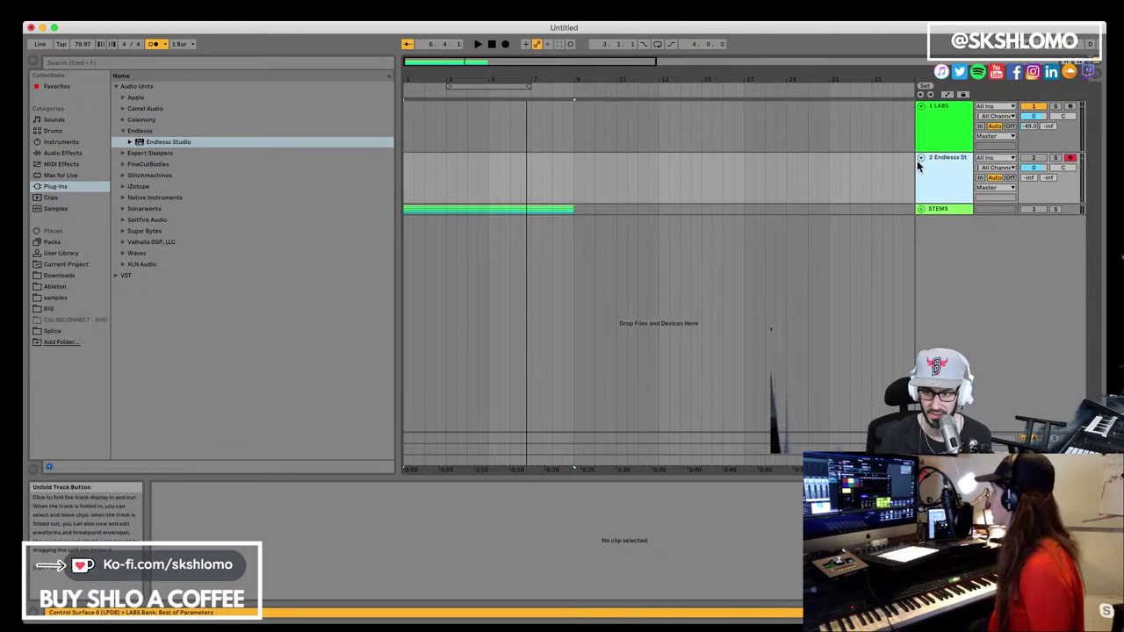
{"action": "double_click", "coordinate": [933, 161]}
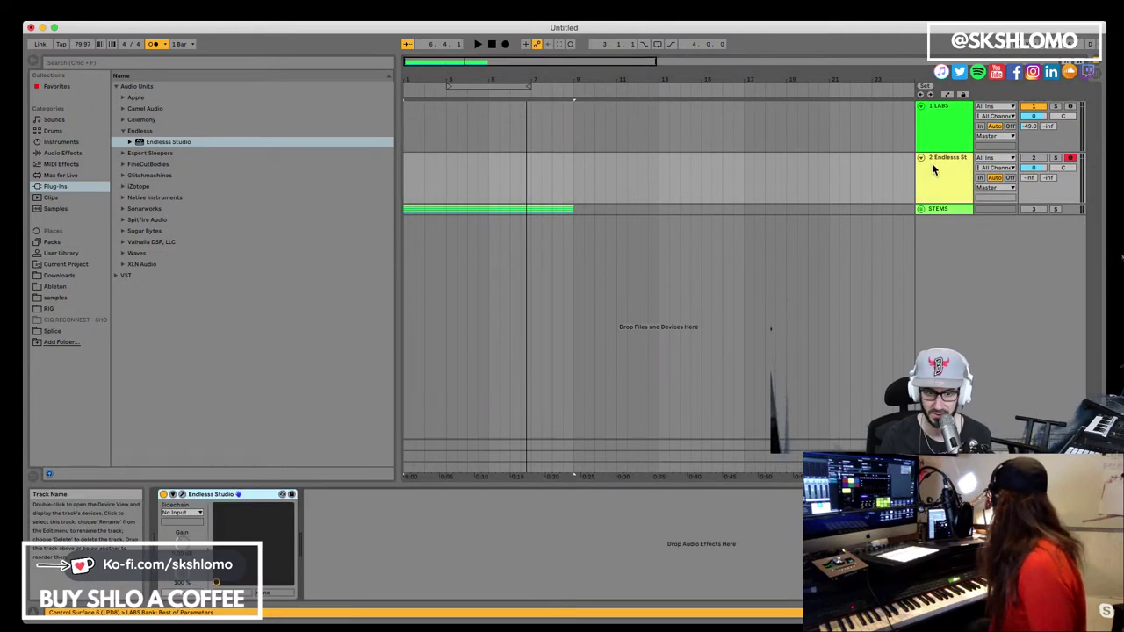
{"action": "left_click", "coordinate": [182, 494]}
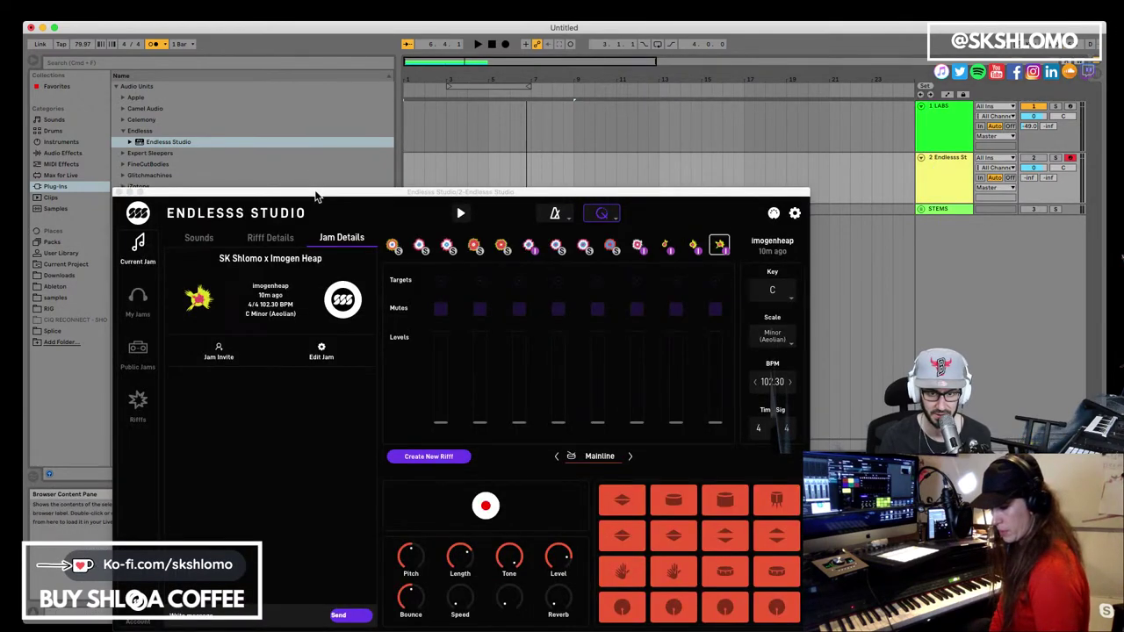
Play the jam riff in Endlesss Studio, switch its track on to hear it, and stop playback
{"action": "left_click_drag", "start_coordinate": [313, 190], "coordinate": [294, 112]}
{"action": "left_click", "coordinate": [429, 132]}
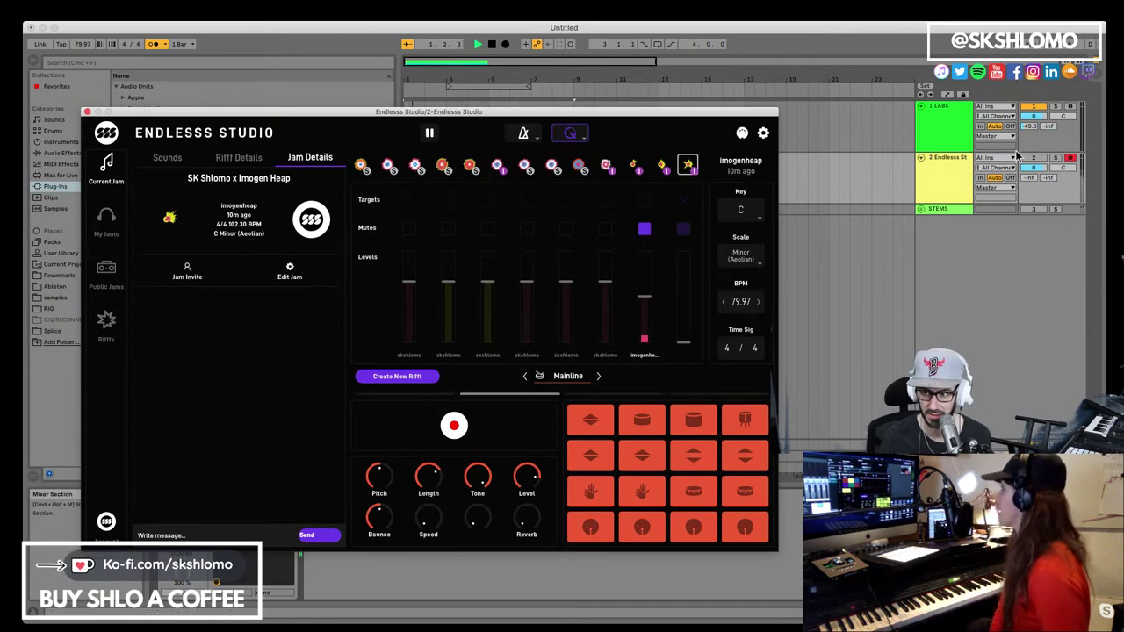
{"action": "left_click", "coordinate": [774, 201]}
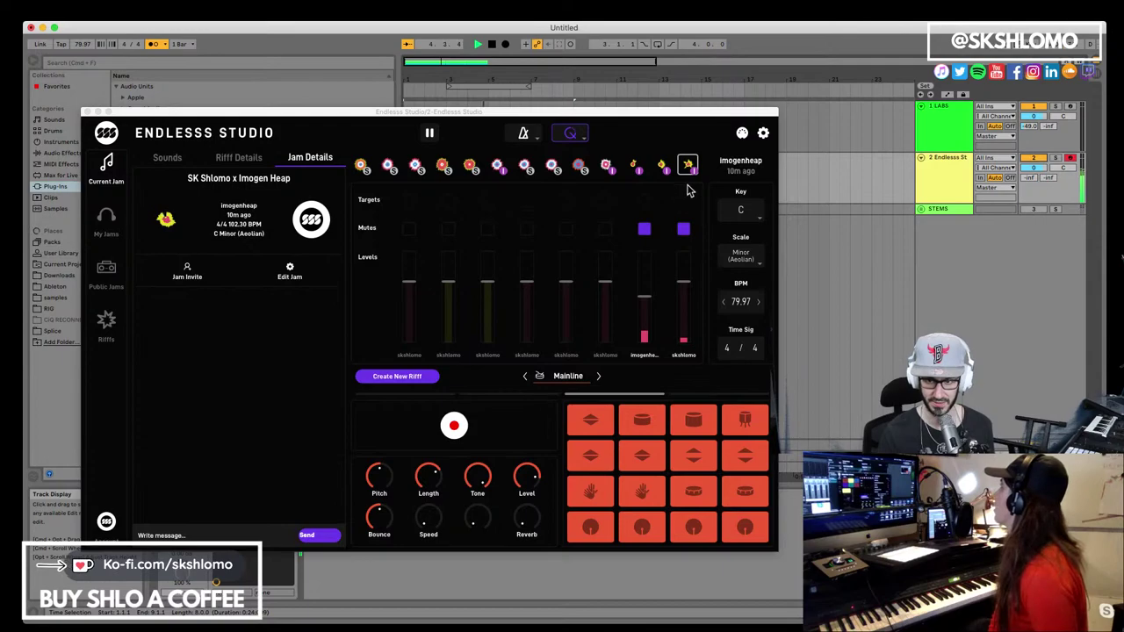
{"action": "left_click_drag", "start_coordinate": [638, 122], "coordinate": [758, 385]}
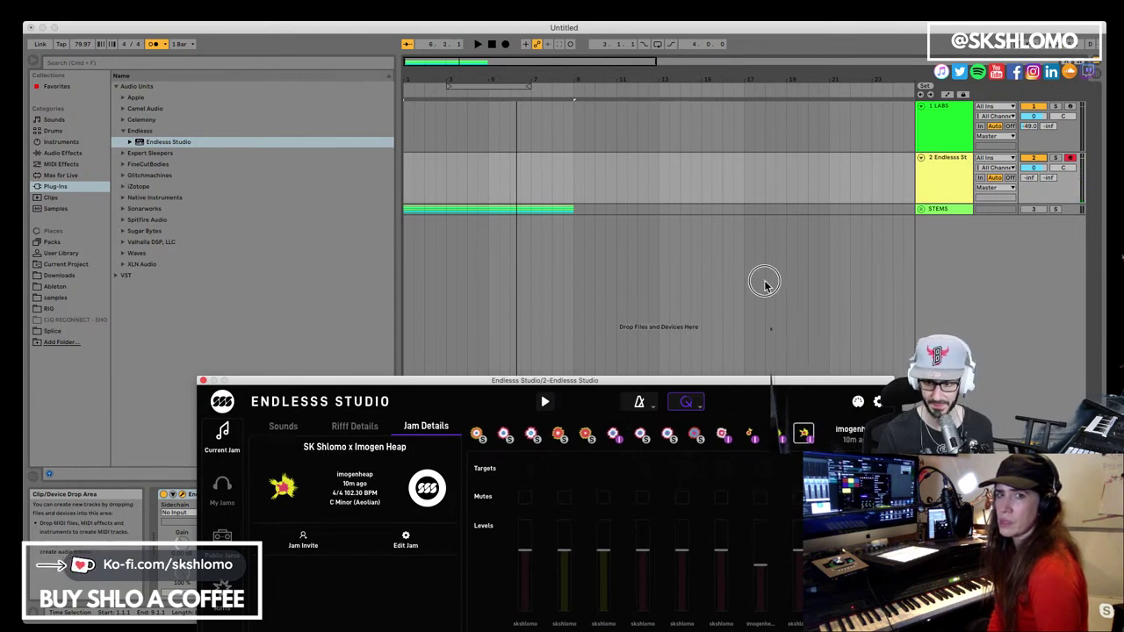
Unfold the STEMS group, move the Endlesss Studio window clear of the tracks and briefly replay the riff
{"action": "left_click", "coordinate": [920, 209]}
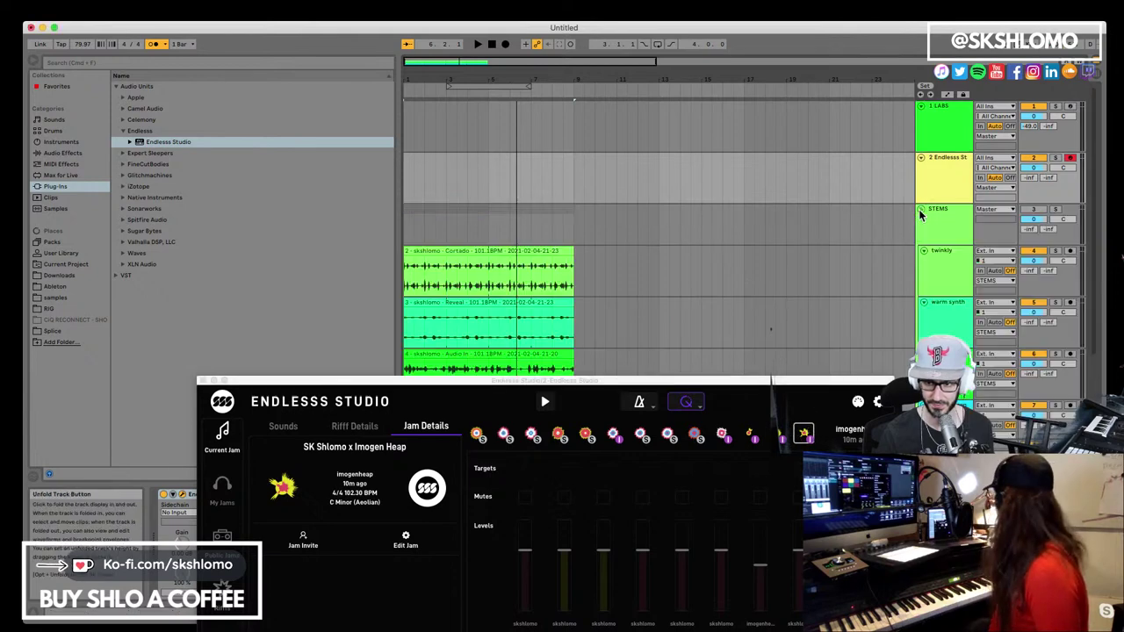
{"action": "scroll", "coordinate": [487, 256], "scroll_direction": "down", "scroll_amount": 3}
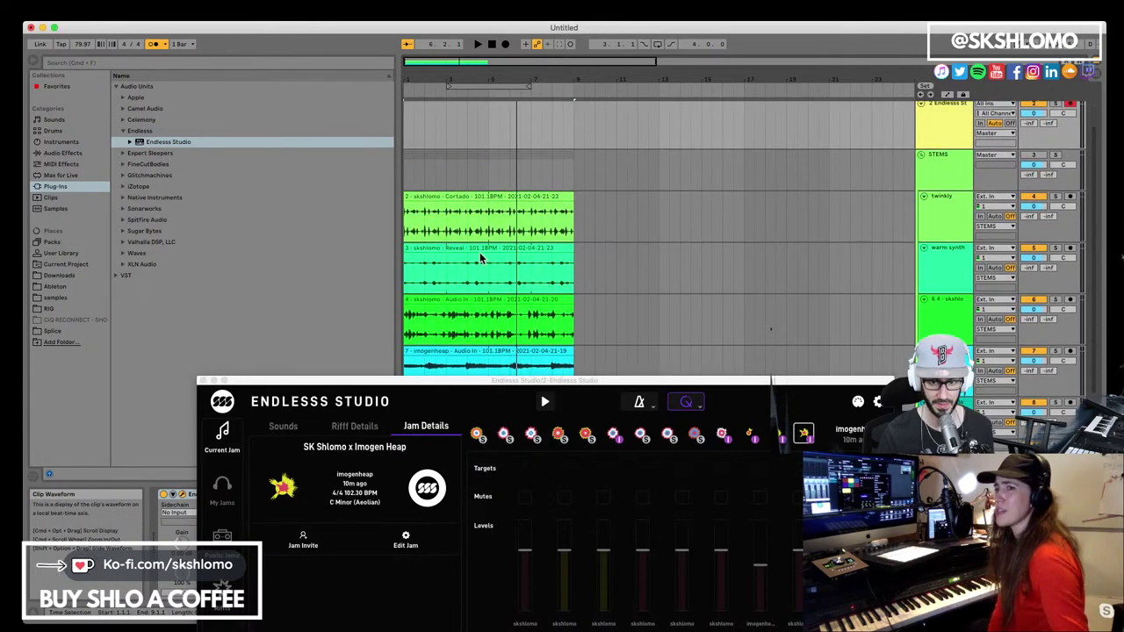
{"action": "left_click_drag", "start_coordinate": [571, 383], "coordinate": [471, 180]}
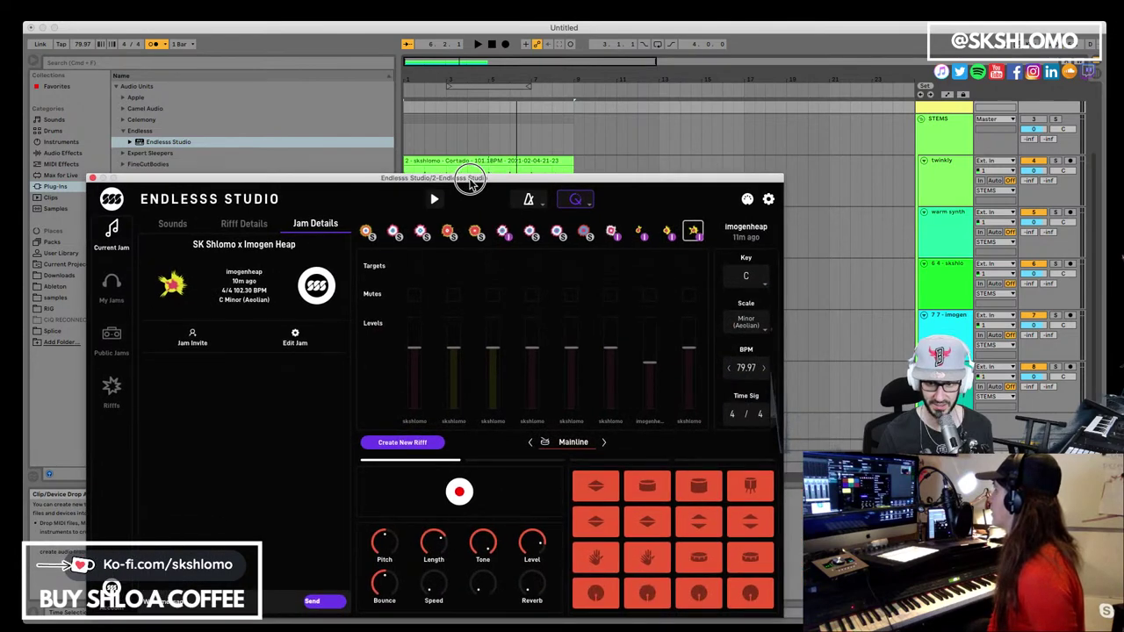
{"action": "key", "text": "space"}
{"action": "left_click_drag", "start_coordinate": [581, 180], "coordinate": [553, 281]}
{"action": "key", "text": "space"}
Insert two empty audio tracks directly below the twinkly track in the STEMS group
{"action": "left_click", "coordinate": [923, 144]}
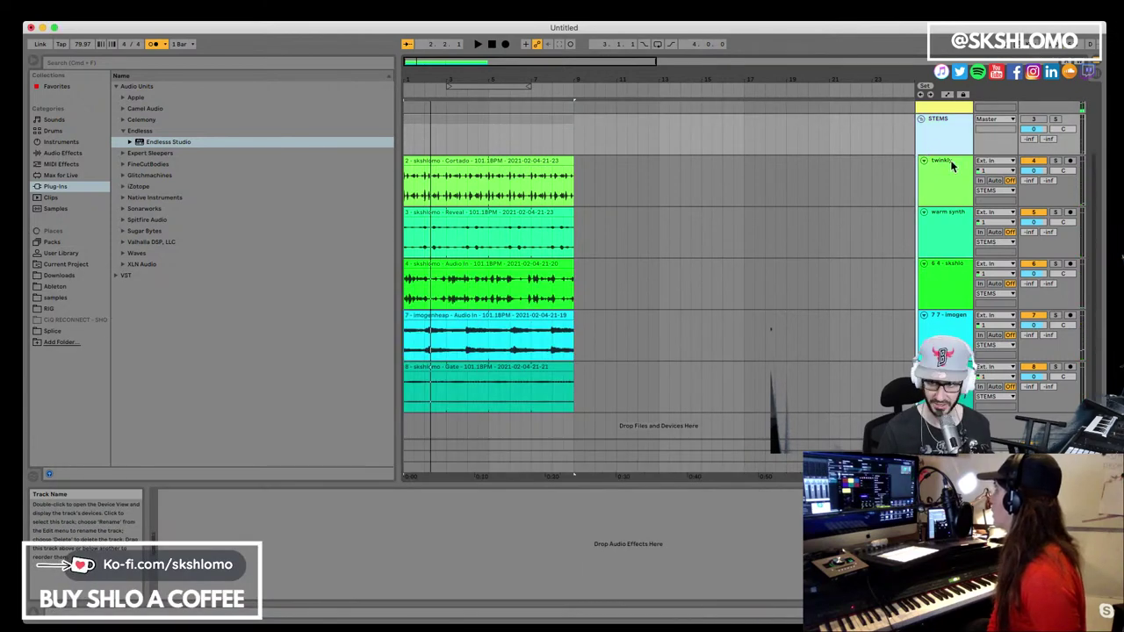
{"action": "left_click", "coordinate": [951, 162]}
{"action": "key", "text": "super+t"}
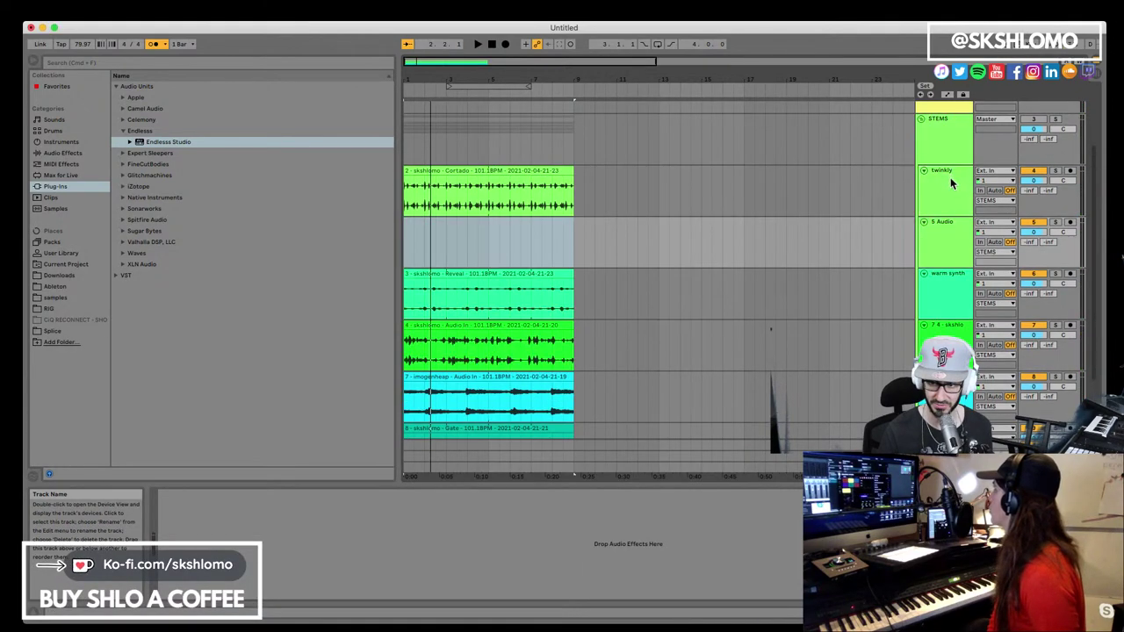
{"action": "key", "text": "super+t"}
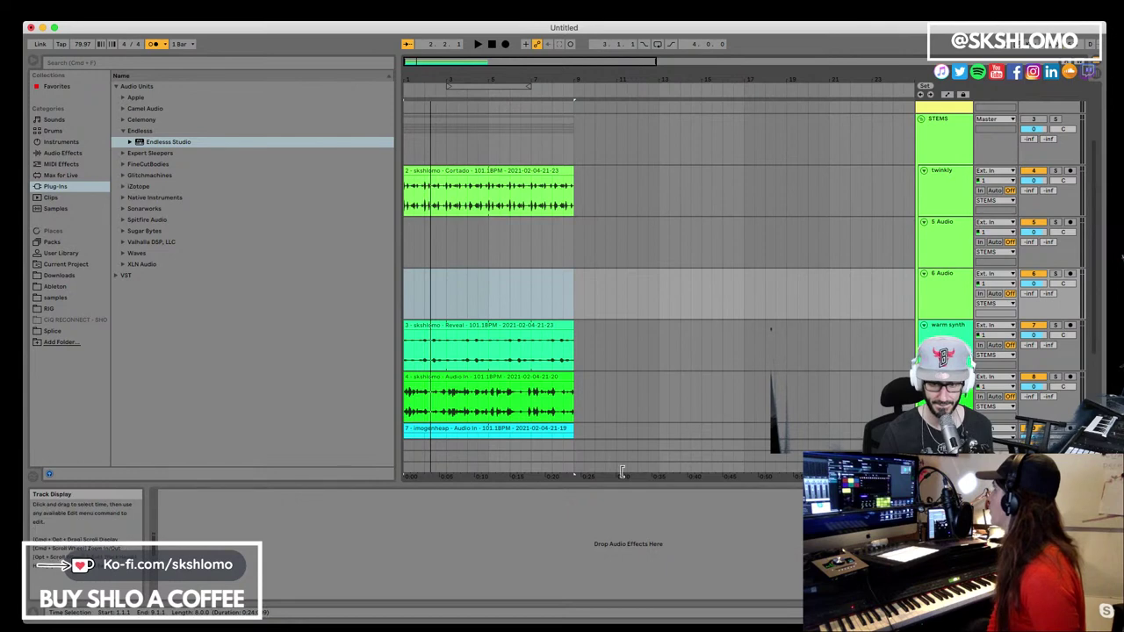
Briefly play the riff in Endlesss Studio and bring its imogenheap stem onto the first empty audio track at bar 1
{"action": "scroll", "coordinate": [945, 134], "scroll_direction": "up", "scroll_amount": 3}
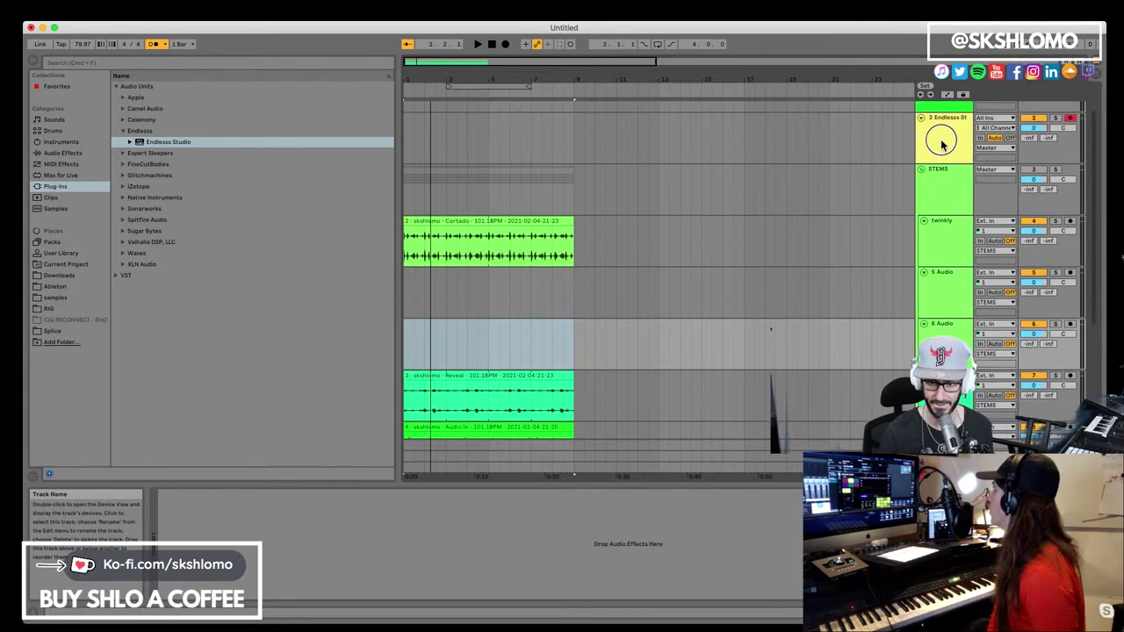
{"action": "left_click", "coordinate": [940, 138]}
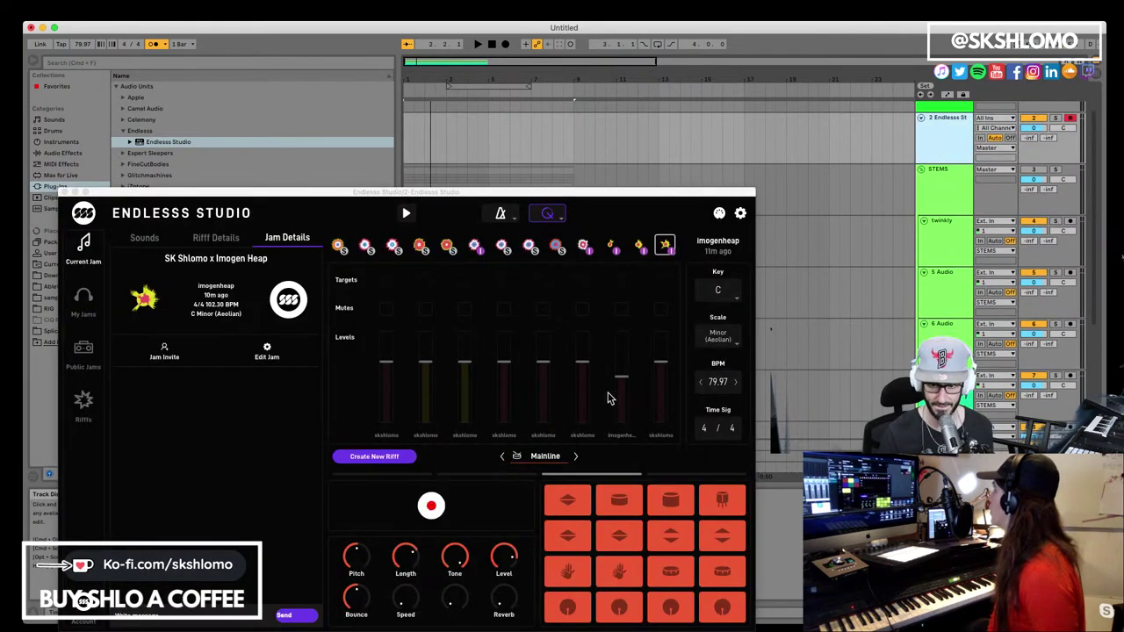
{"action": "key", "text": "space"}
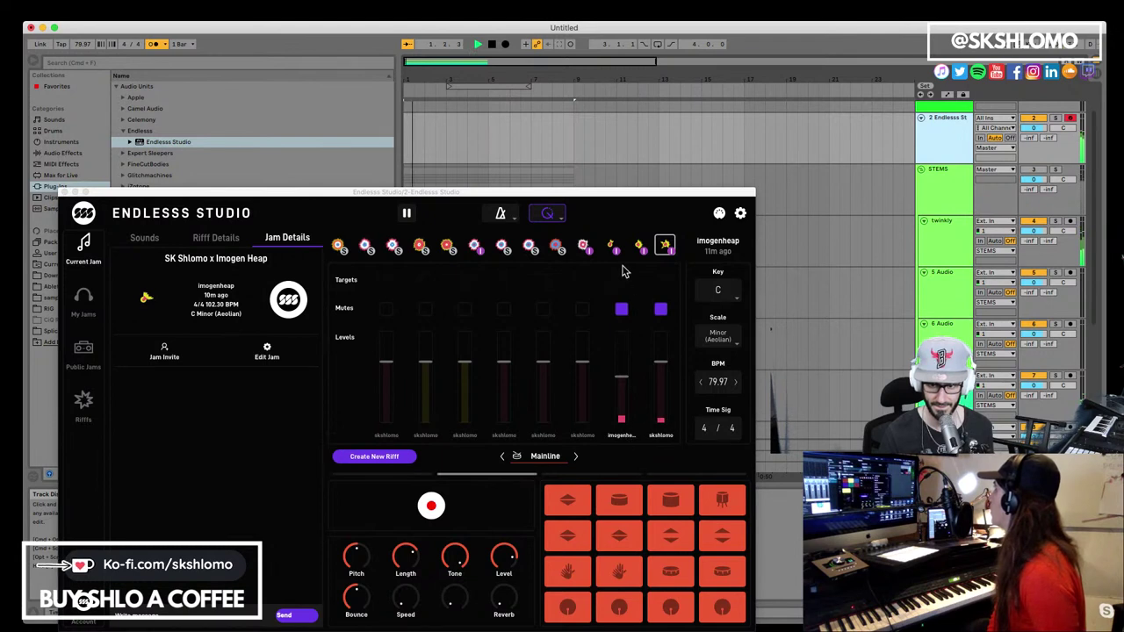
{"action": "key", "text": "space"}
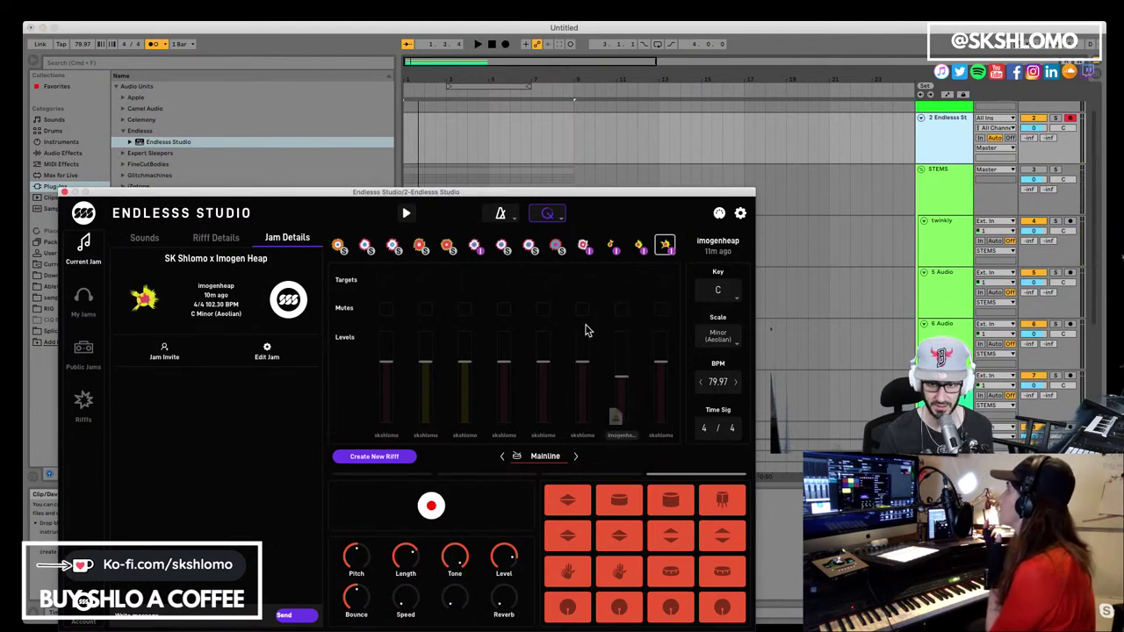
{"action": "left_click_drag", "start_coordinate": [566, 201], "coordinate": [556, 313]}
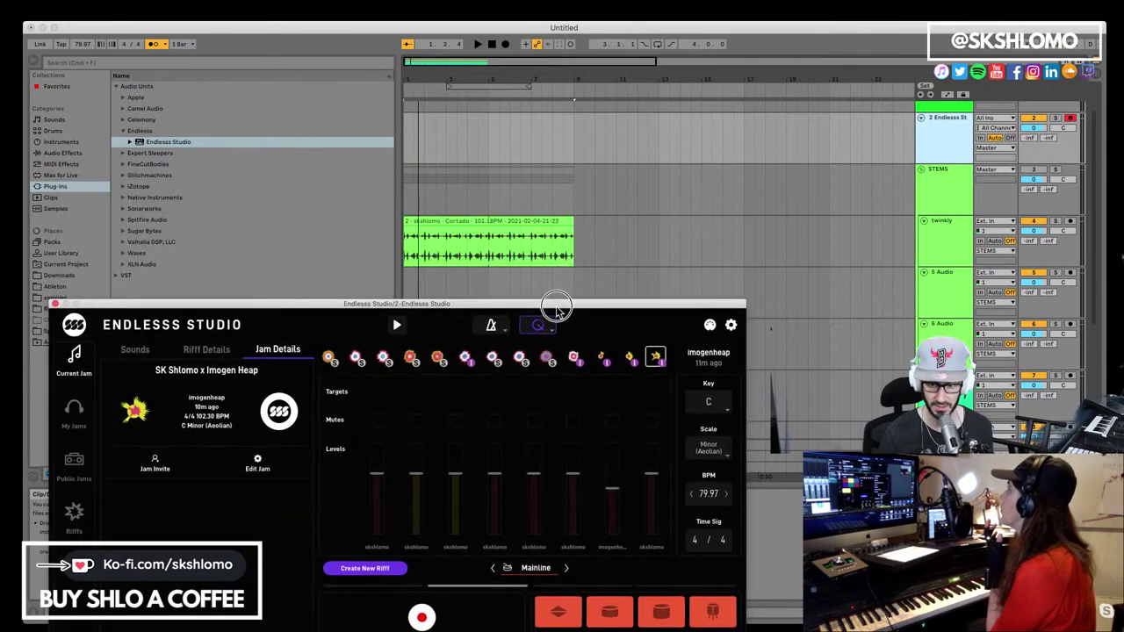
{"action": "left_click_drag", "start_coordinate": [462, 354], "coordinate": [410, 277]}
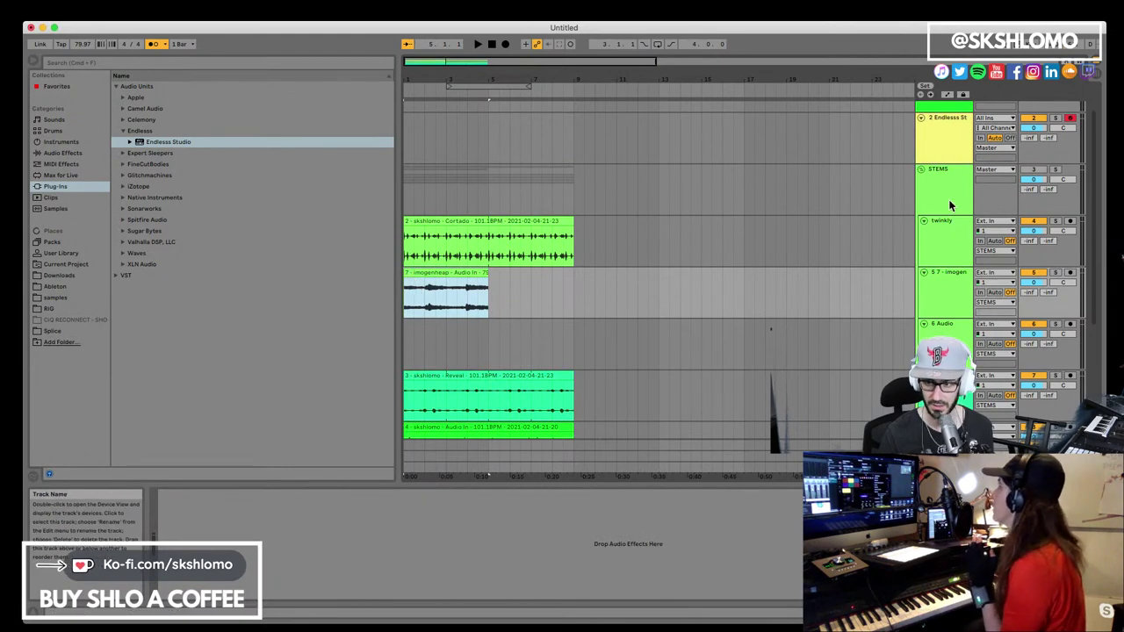
Reopen Endlesss Studio, move its window clear of the tracks and bring the last skshlomo stem onto the remaining empty audio track at bar 1
{"action": "left_click", "coordinate": [947, 156]}
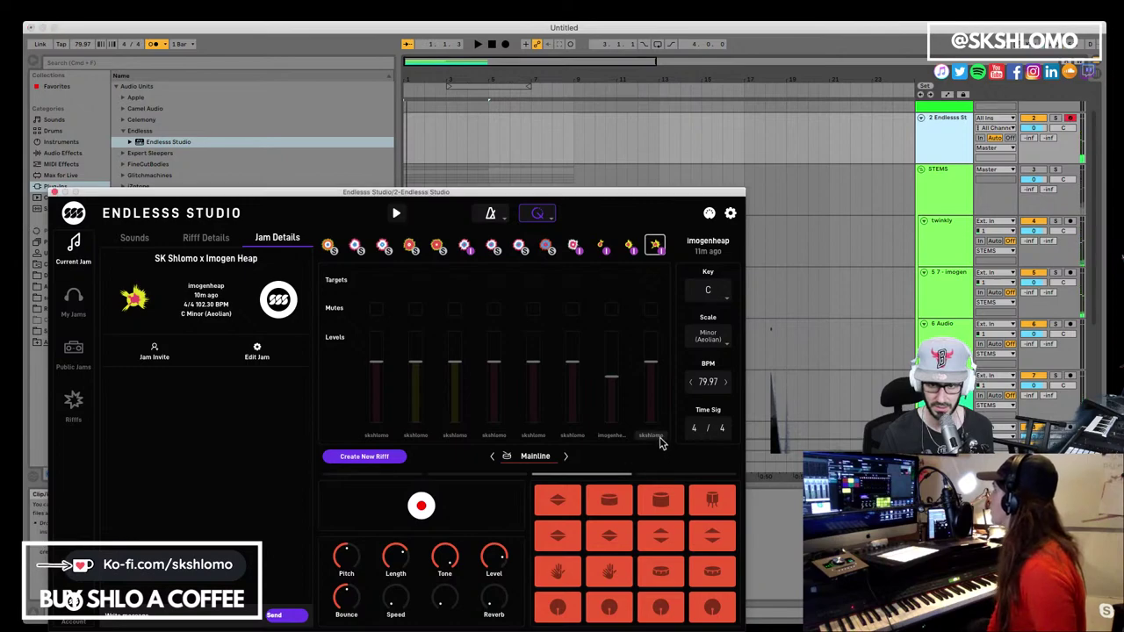
{"action": "left_click_drag", "start_coordinate": [539, 208], "coordinate": [955, 47]}
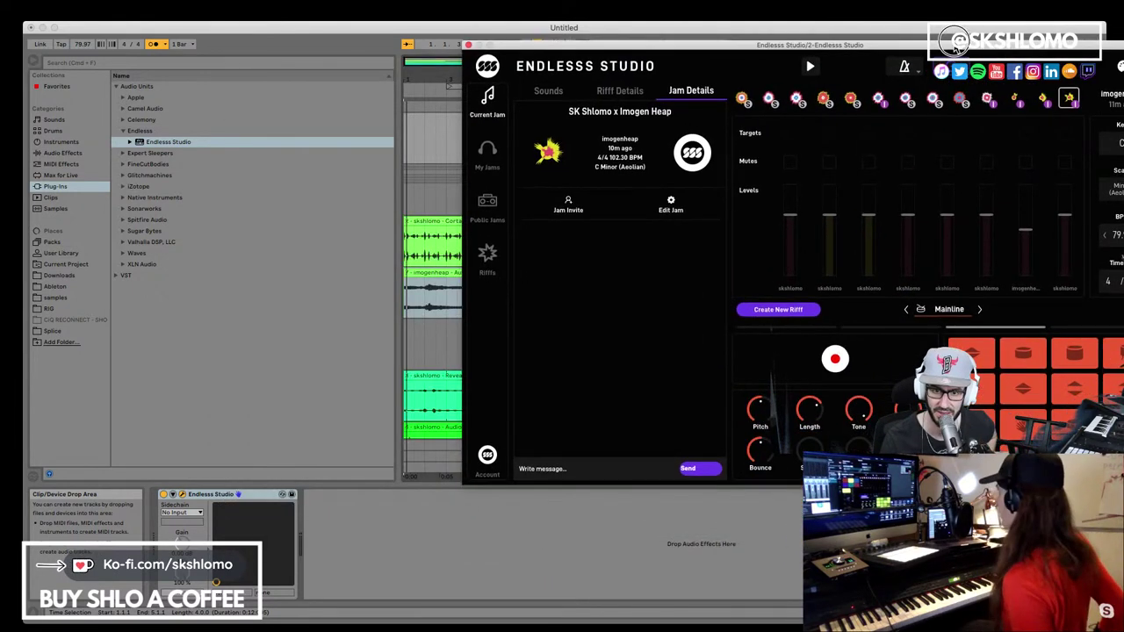
{"action": "left_click_drag", "start_coordinate": [1060, 290], "coordinate": [418, 344]}
Extend the new Gate and imogenheap 79.97BPM clips to bar 9 and play the arrangement
{"action": "left_click_drag", "start_coordinate": [482, 324], "coordinate": [568, 325]}
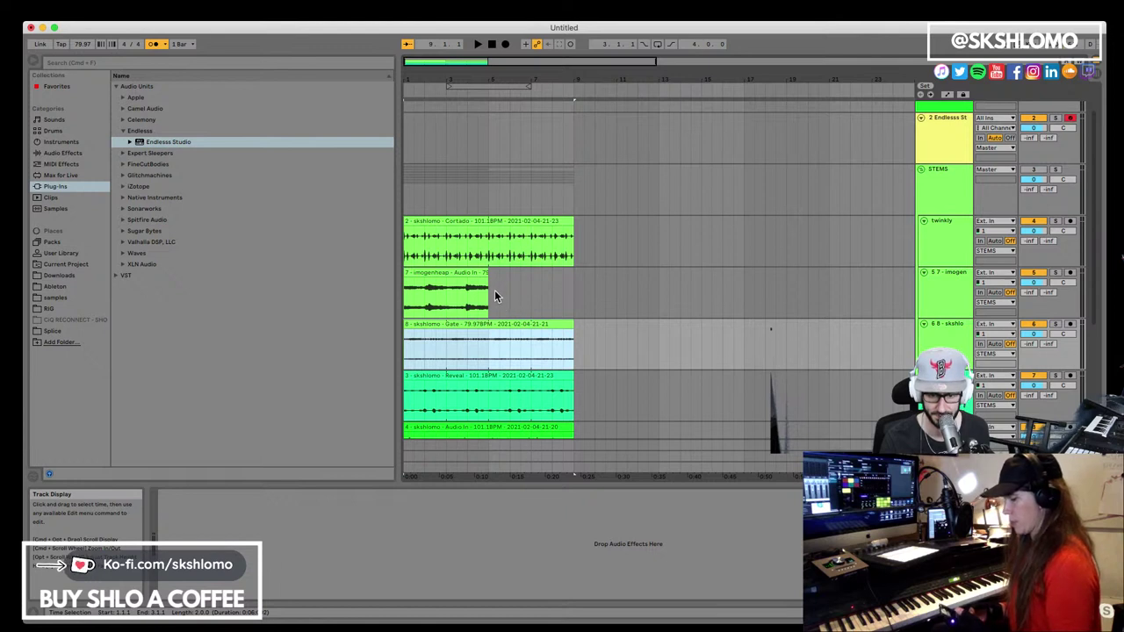
{"action": "left_click_drag", "start_coordinate": [486, 269], "coordinate": [574, 281]}
{"action": "key", "text": "space"}
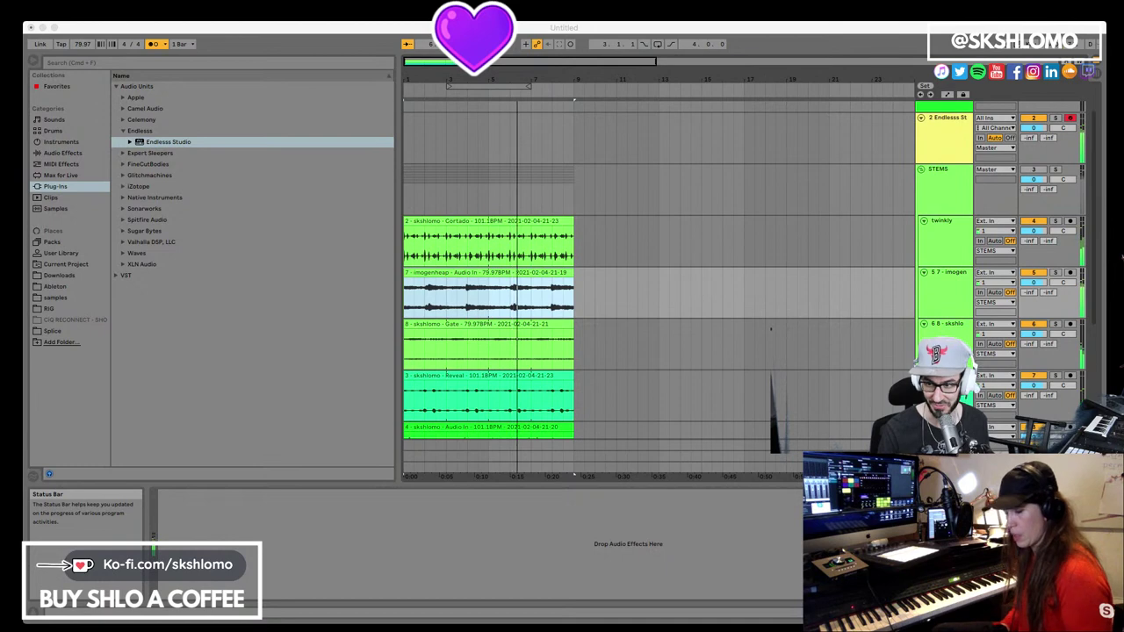
Listen through the STEMS tracks, soloing the bottom Gate track and then the imogenheap 101.1BPM track in turn
{"action": "scroll", "coordinate": [1045, 153], "scroll_direction": "up", "scroll_amount": 2}
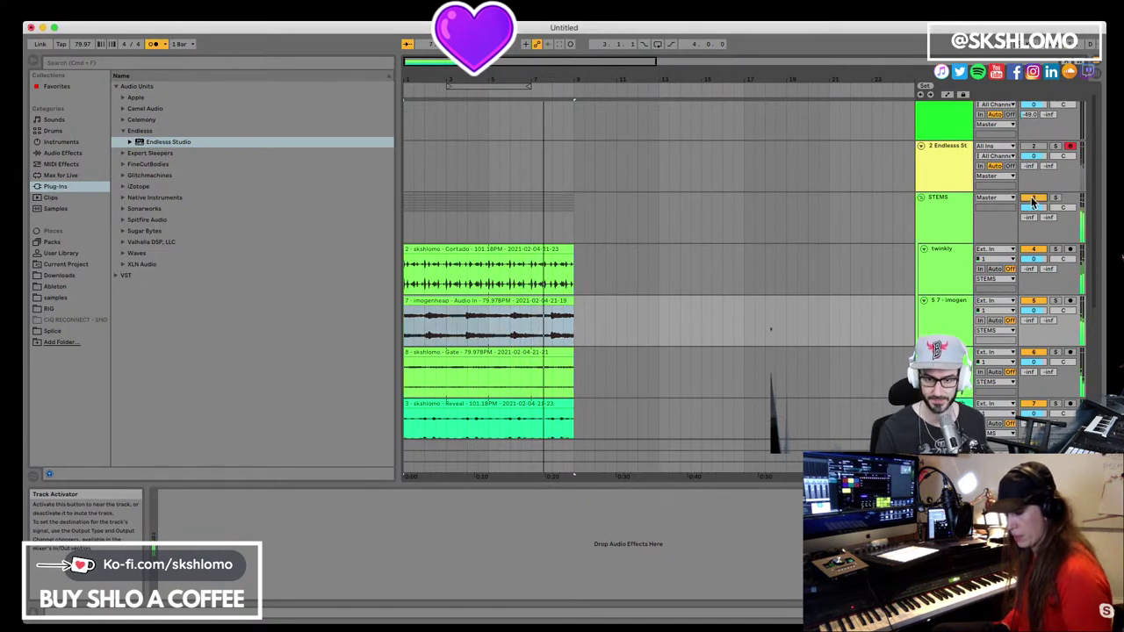
{"action": "scroll", "coordinate": [499, 255], "scroll_direction": "down", "scroll_amount": 2}
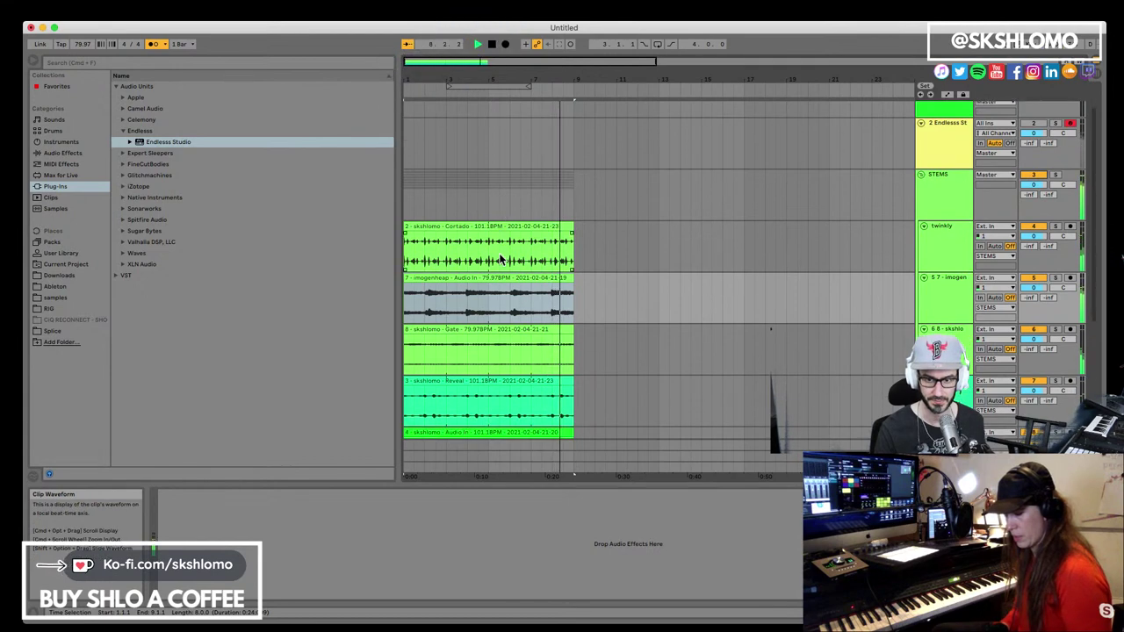
{"action": "scroll", "coordinate": [498, 255], "scroll_direction": "down", "scroll_amount": 2}
{"action": "scroll", "coordinate": [496, 253], "scroll_direction": "down", "scroll_amount": 4}
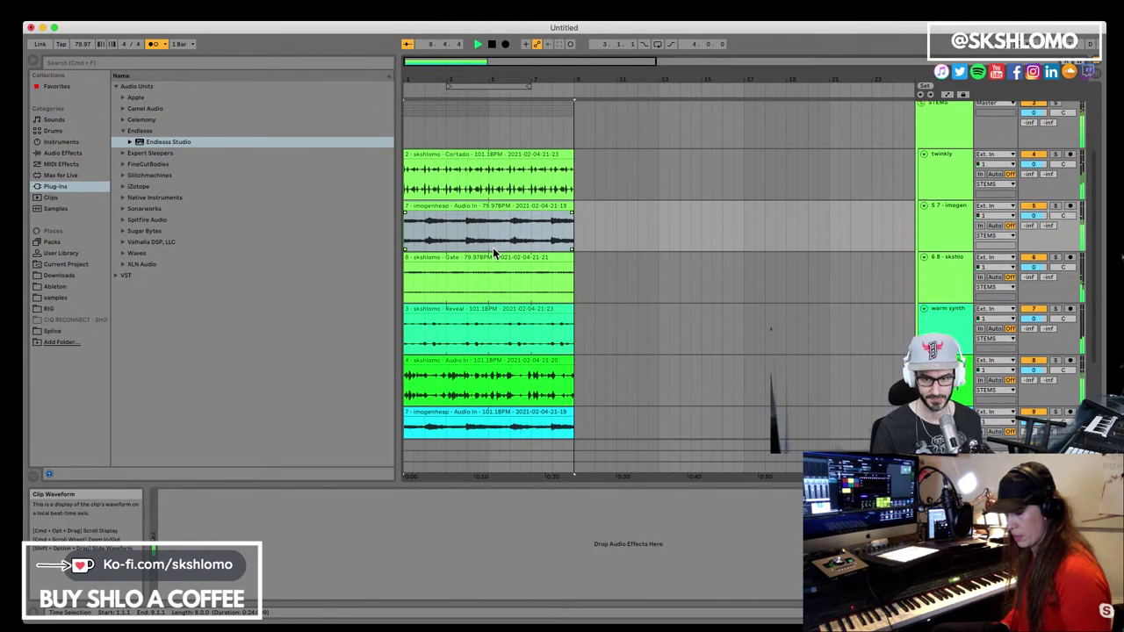
{"action": "scroll", "coordinate": [493, 250], "scroll_direction": "down", "scroll_amount": 1}
{"action": "left_click", "coordinate": [496, 153]}
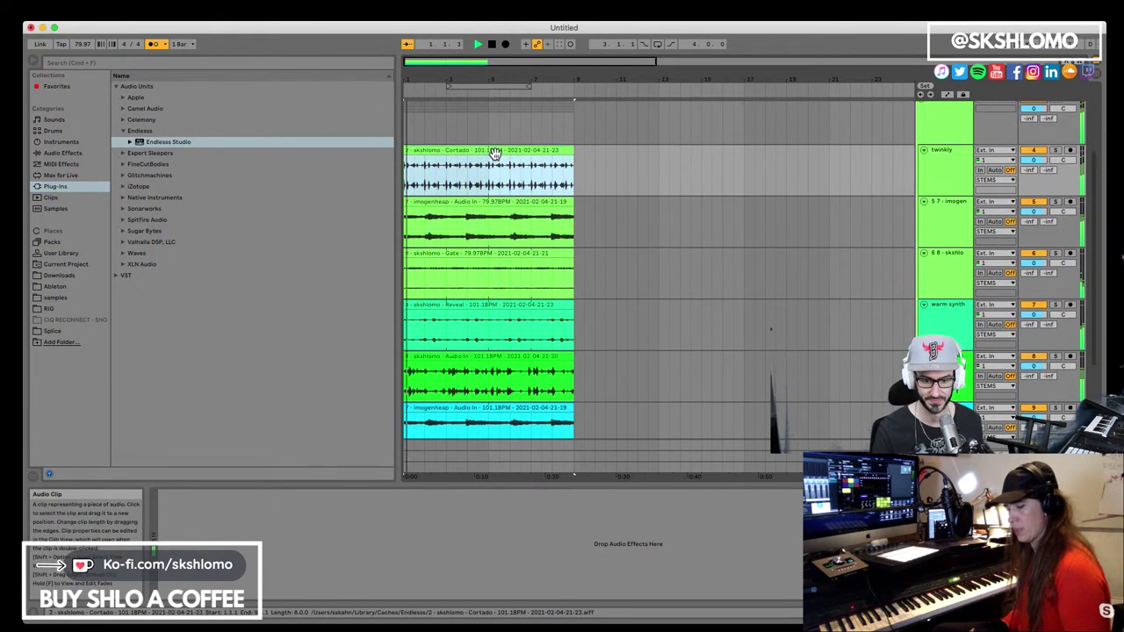
{"action": "scroll", "coordinate": [888, 347], "scroll_direction": "down", "scroll_amount": 4}
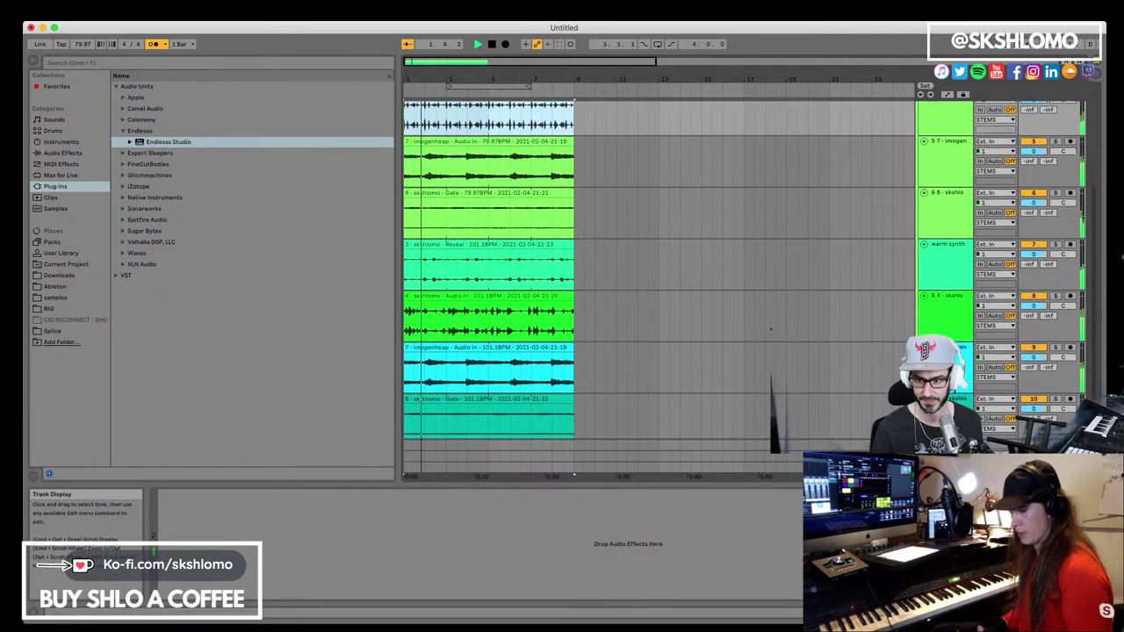
{"action": "scroll", "coordinate": [986, 396], "scroll_direction": "down", "scroll_amount": 3}
{"action": "left_click", "coordinate": [1055, 366]}
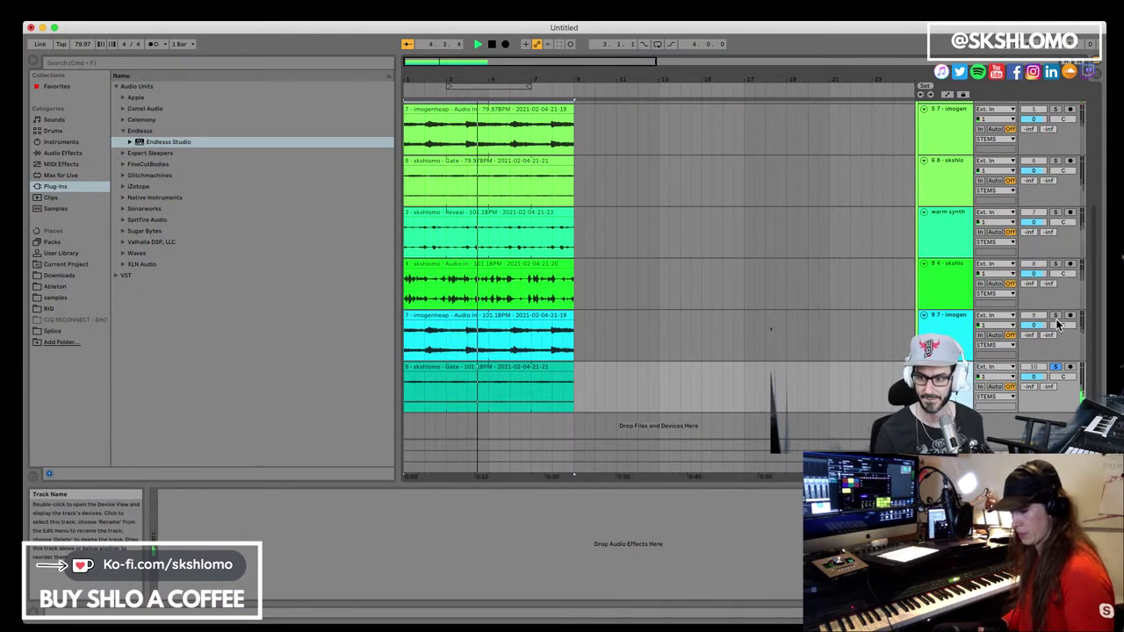
{"action": "left_click", "coordinate": [1056, 316]}
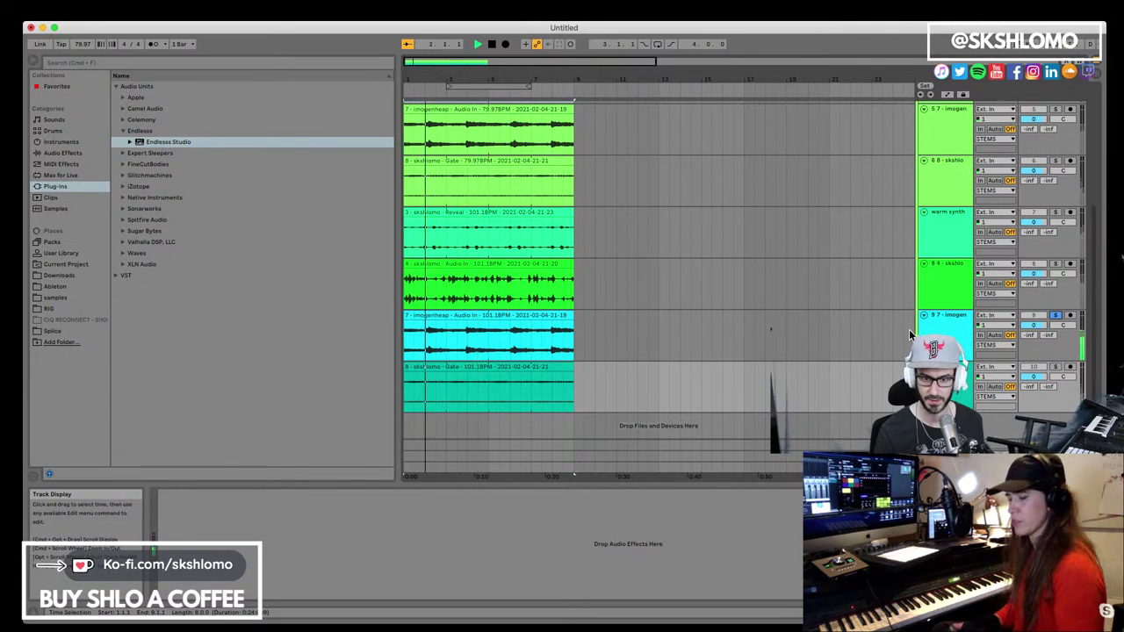
Rename the track holding the imogenheap 101.1BPM clip as immi-verby
{"action": "left_click", "coordinate": [954, 333]}
{"action": "key", "text": "super+r"}
{"action": "type", "text": "imm"}
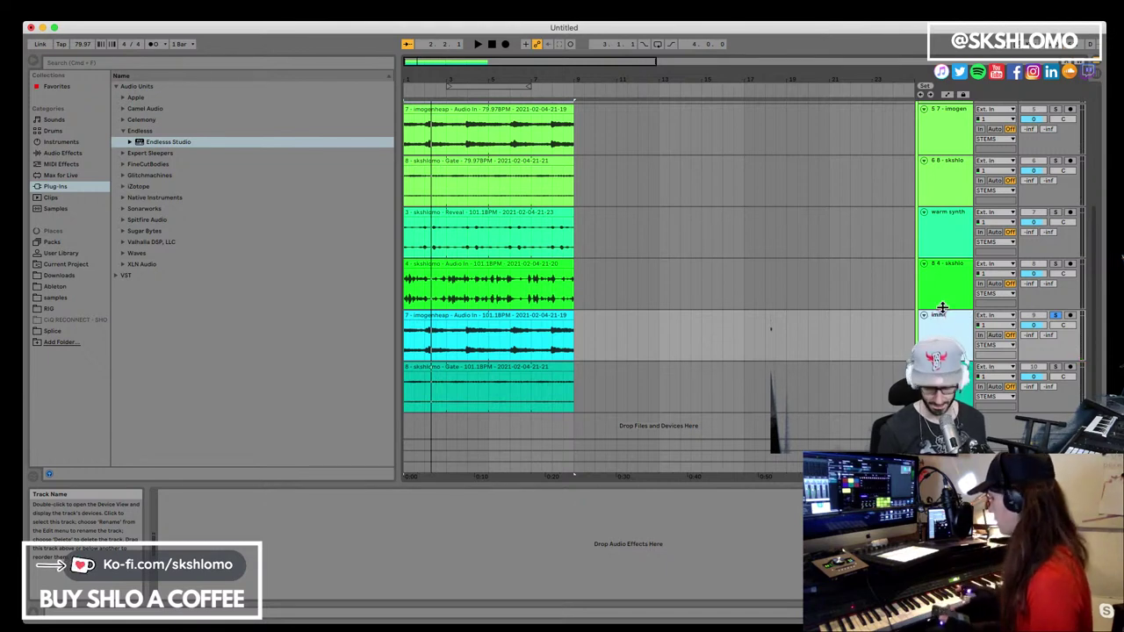
{"action": "type", "text": "e"}
{"action": "key", "text": "BackSpace"}
{"action": "type", "text": "i-verby"}
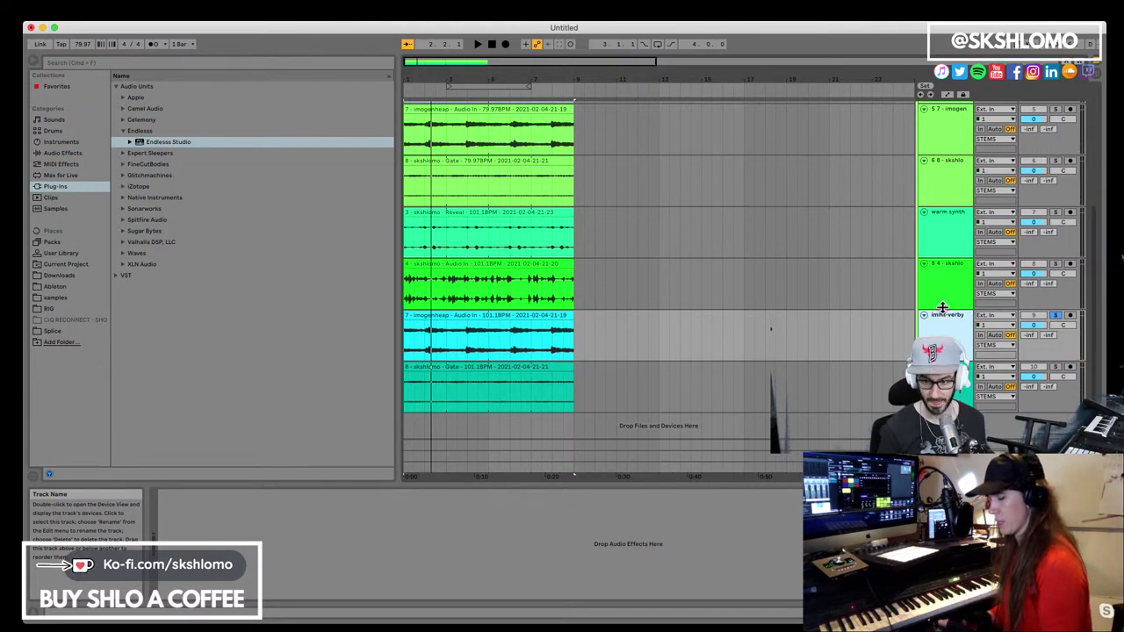
{"action": "key", "text": "Return"}
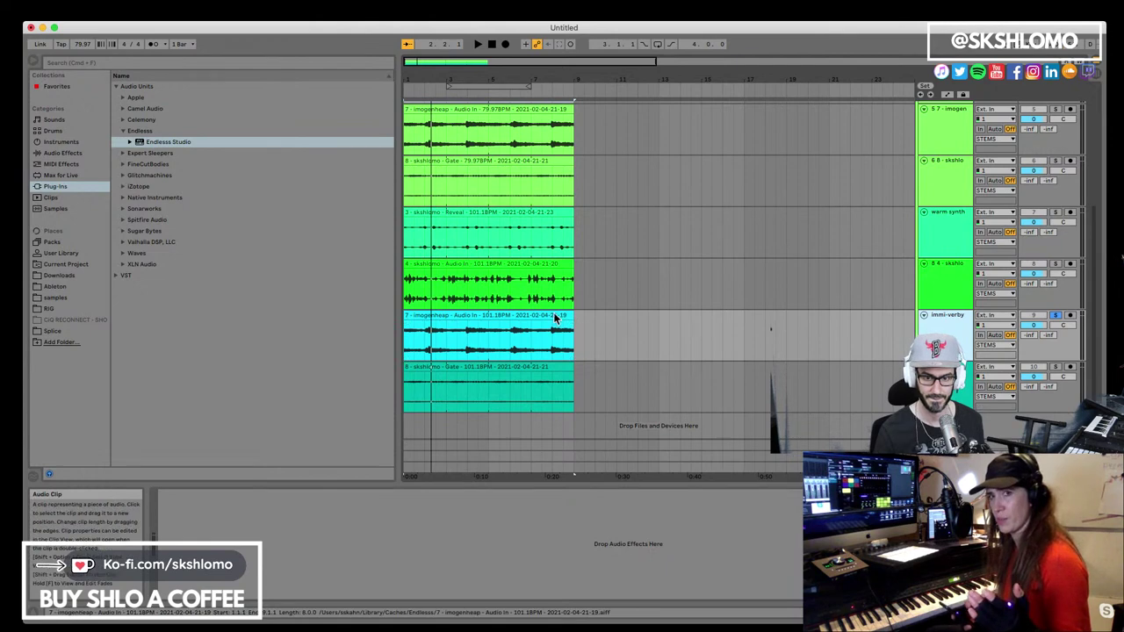
Select all seven stem clips and set their warp mode to Re-Pitch
{"action": "scroll", "coordinate": [553, 318], "scroll_direction": "up", "scroll_amount": 5}
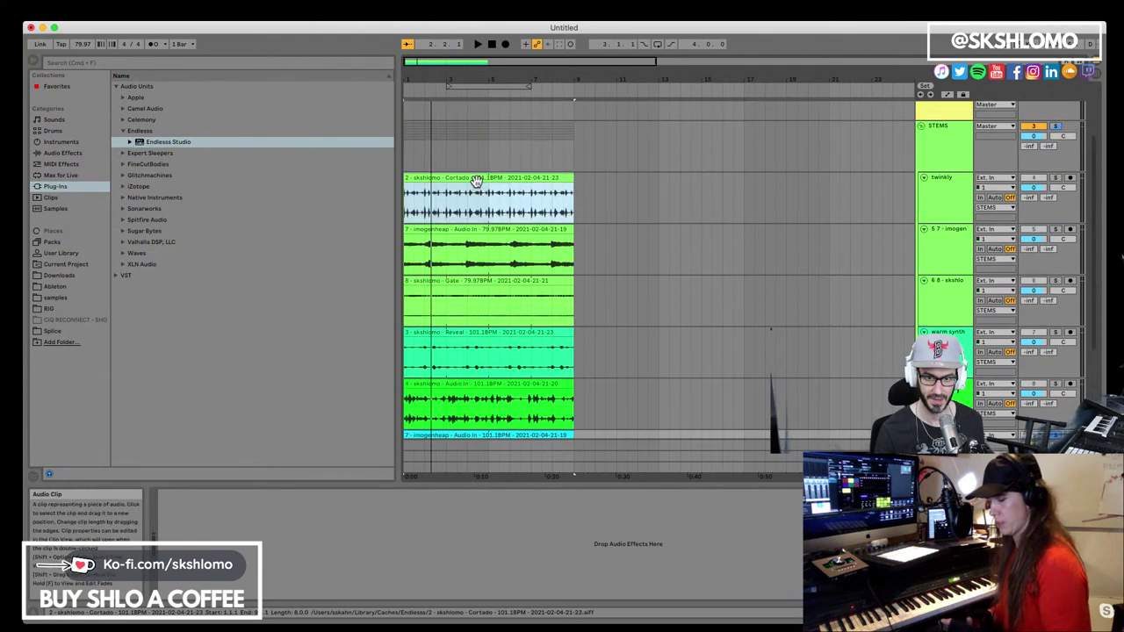
{"action": "scroll", "coordinate": [483, 263], "scroll_direction": "down", "scroll_amount": 3}
{"action": "scroll", "coordinate": [494, 289], "scroll_direction": "down", "scroll_amount": 1}
{"action": "left_click", "coordinate": [498, 365], "text": "shift"}
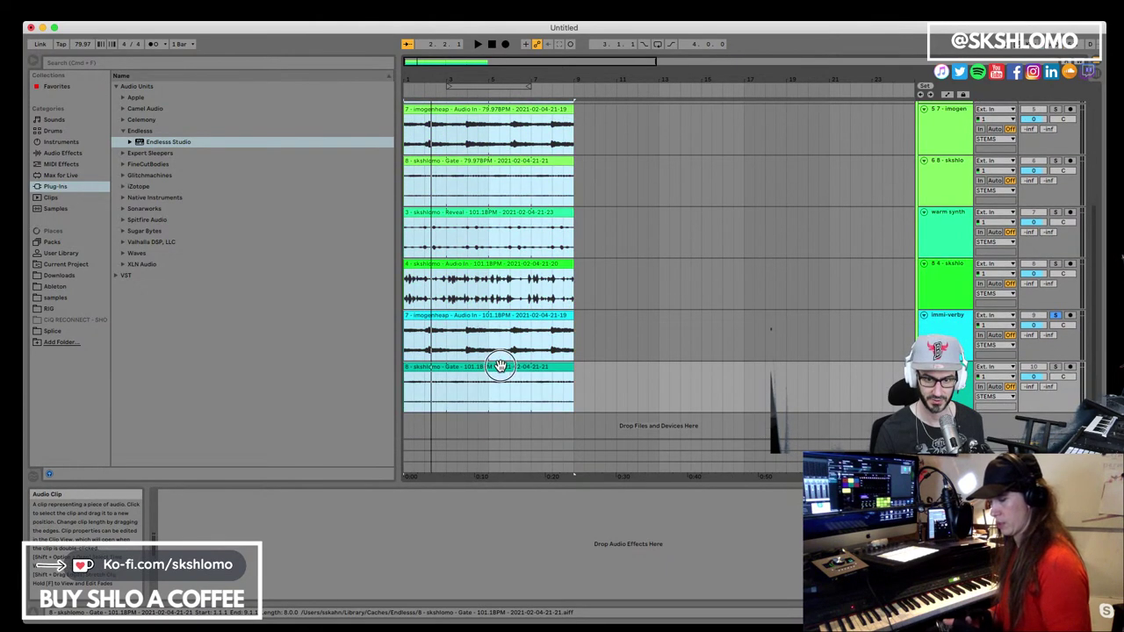
{"action": "left_click", "coordinate": [498, 365]}
{"action": "scroll", "coordinate": [505, 263], "scroll_direction": "up", "scroll_amount": 6}
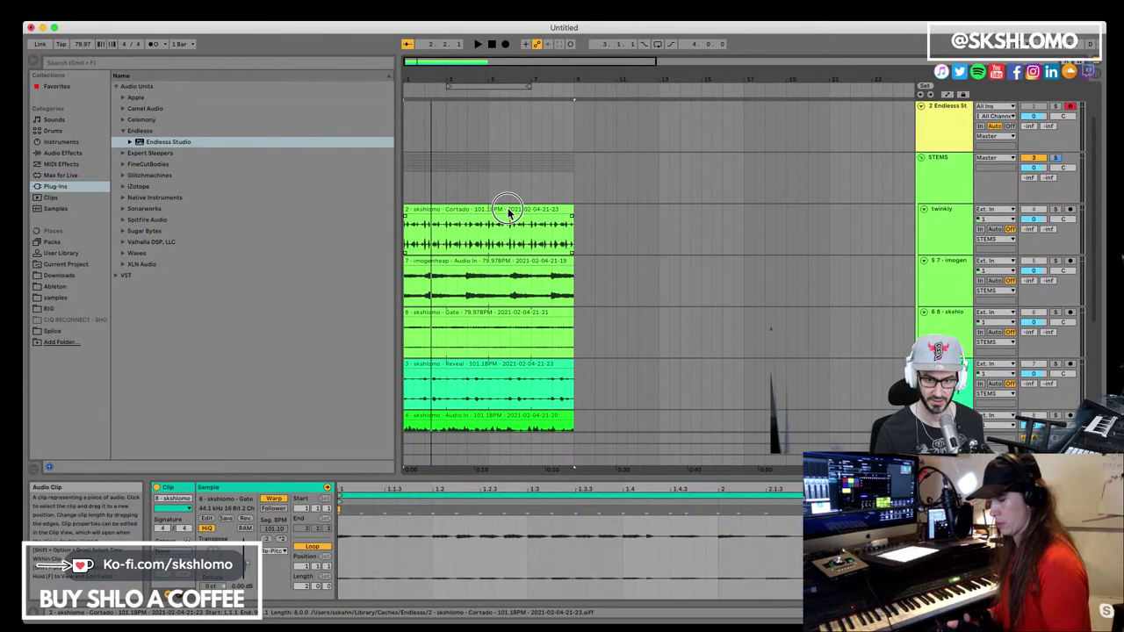
{"action": "key", "text": "super+a"}
{"action": "left_click", "coordinate": [280, 553]}
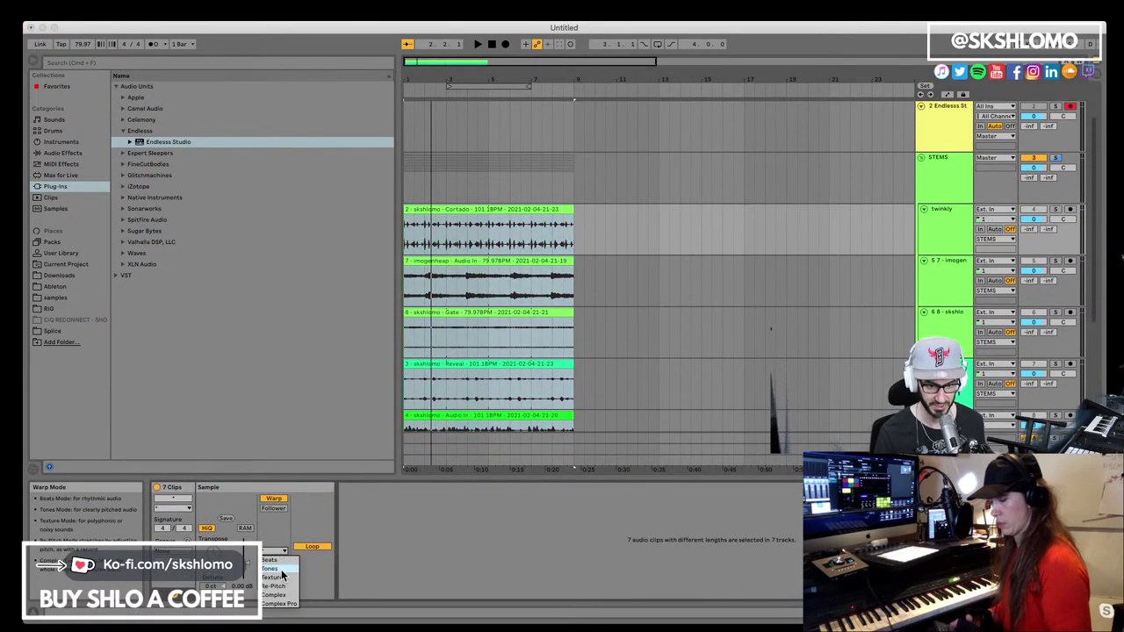
{"action": "left_click", "coordinate": [289, 587]}
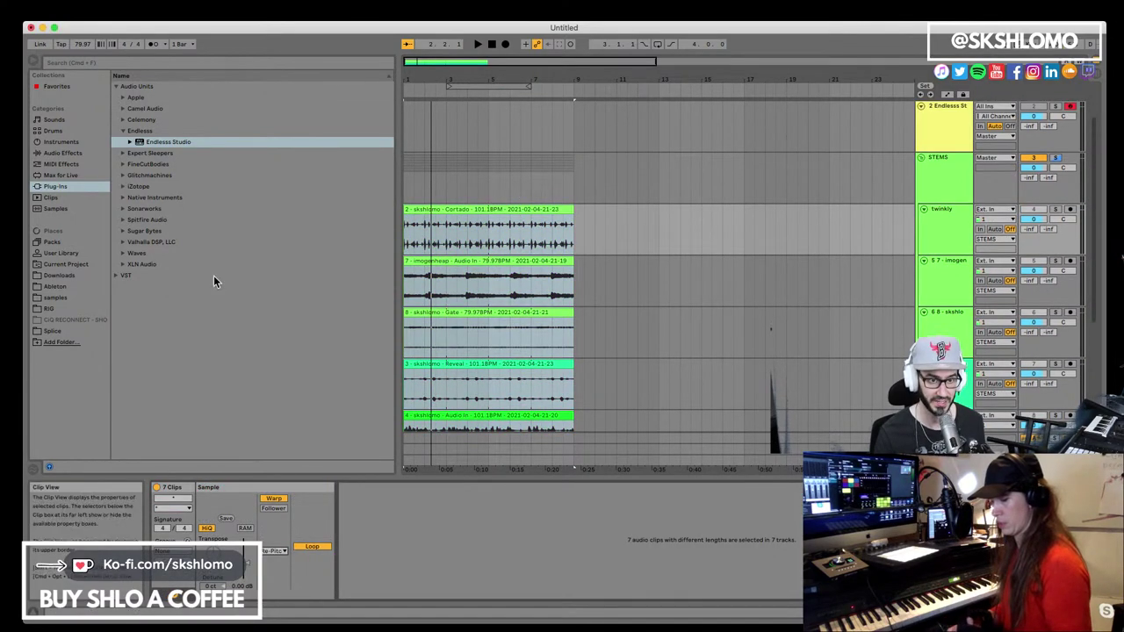
Set the project tempo to 100.76 BPM and play the stems
{"action": "left_click", "coordinate": [82, 46]}
{"action": "type", "text": "79."}
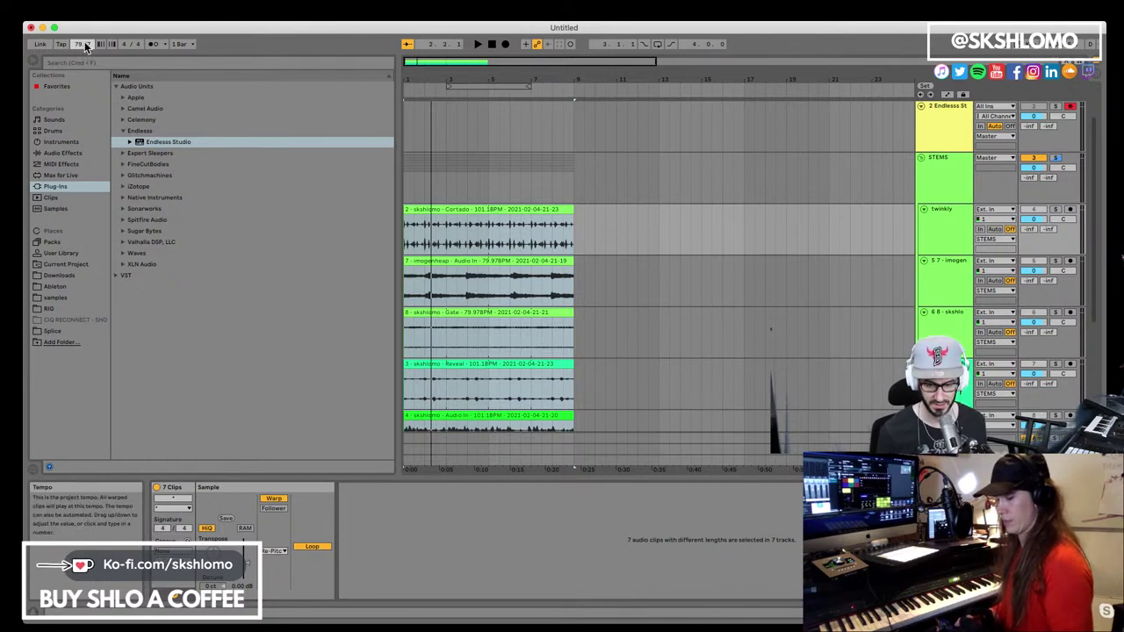
{"action": "type", "text": "97"}
{"action": "key", "text": "Return"}
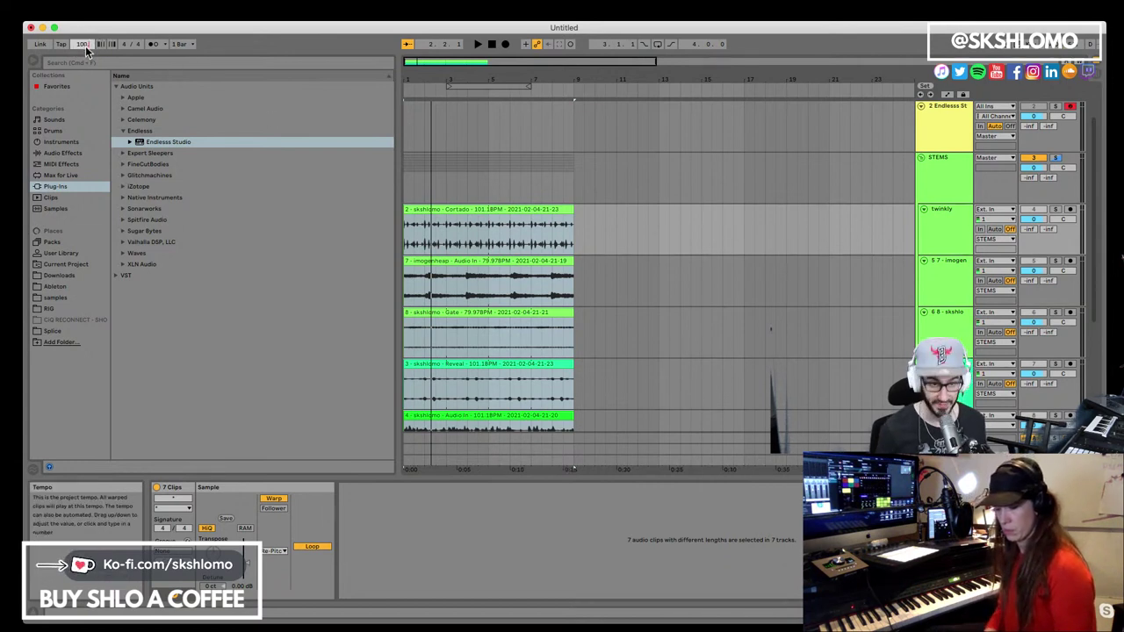
{"action": "key", "text": "space"}
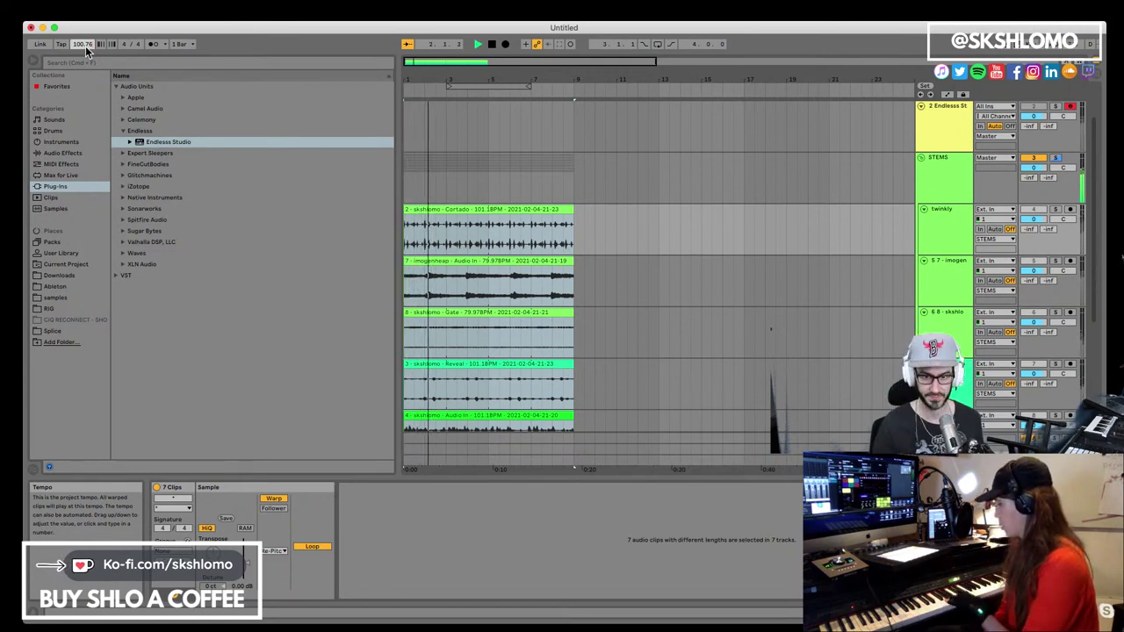
Arm and solo the LABS track to play along with the stems, then stop playback
{"action": "scroll", "coordinate": [927, 163], "scroll_direction": "up", "scroll_amount": 2}
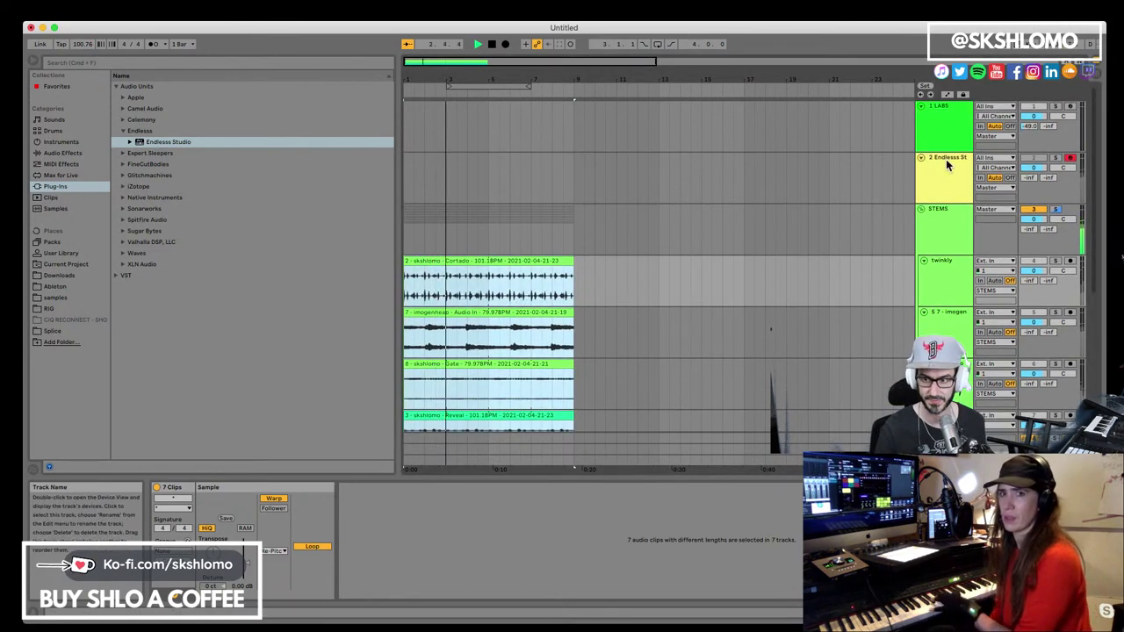
{"action": "left_click", "coordinate": [1070, 107]}
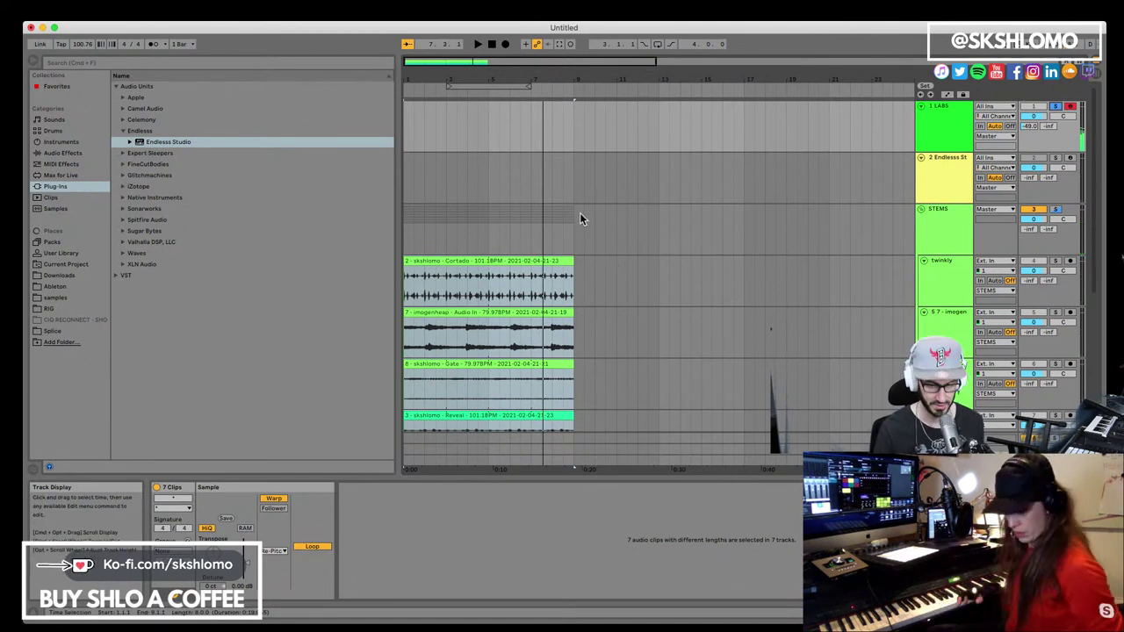
{"action": "key", "text": "space"}
{"action": "key", "text": "space"}
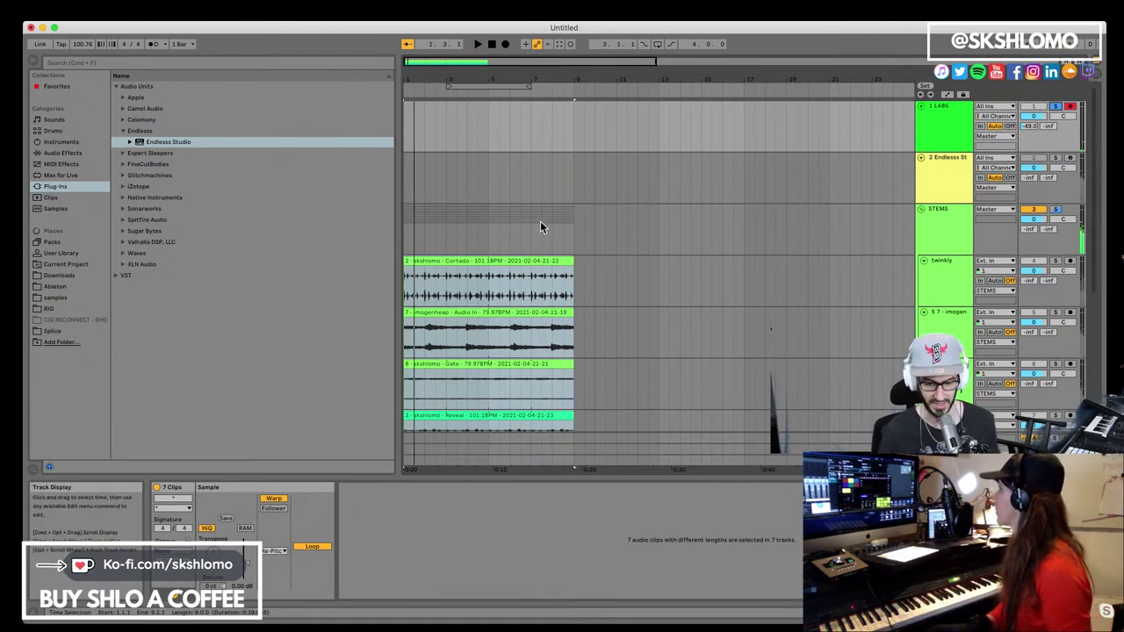
{"action": "mouse_move", "coordinate": [573, 308]}
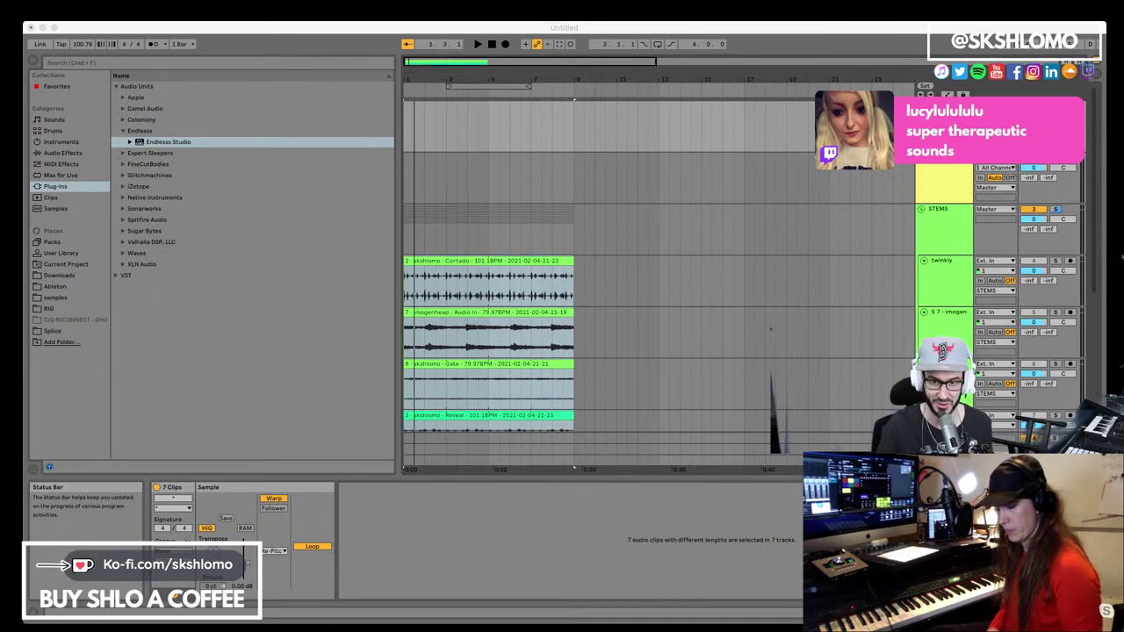
Replay the stems from bar 1 and turn off solo on the LABS track and the STEMS group
{"action": "left_click", "coordinate": [574, 467]}
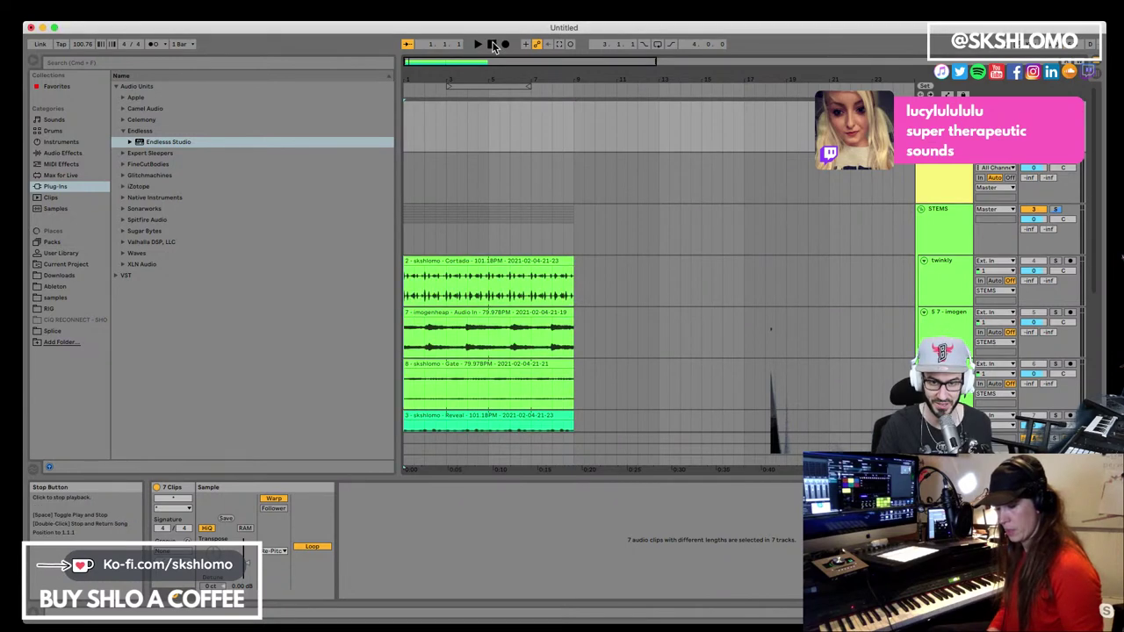
{"action": "key", "text": "space"}
{"action": "scroll", "coordinate": [544, 267], "scroll_direction": "down", "scroll_amount": 1}
{"action": "scroll", "coordinate": [543, 267], "scroll_direction": "down", "scroll_amount": 1}
{"action": "scroll", "coordinate": [543, 267], "scroll_direction": "up", "scroll_amount": 2}
{"action": "left_click", "coordinate": [1056, 108]}
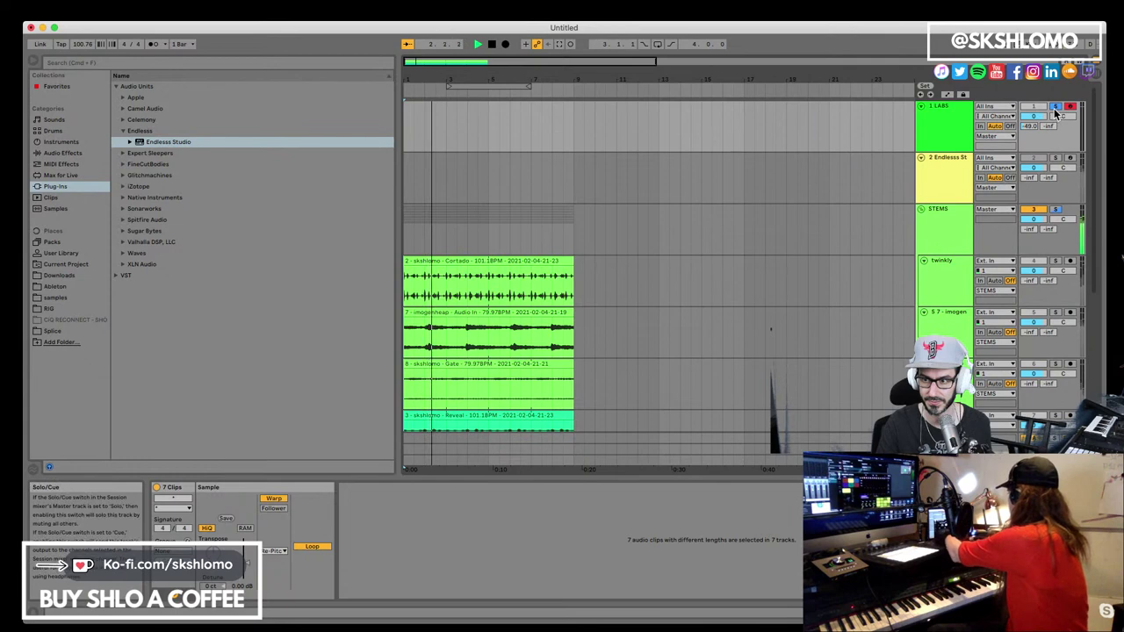
{"action": "left_click", "coordinate": [1053, 208]}
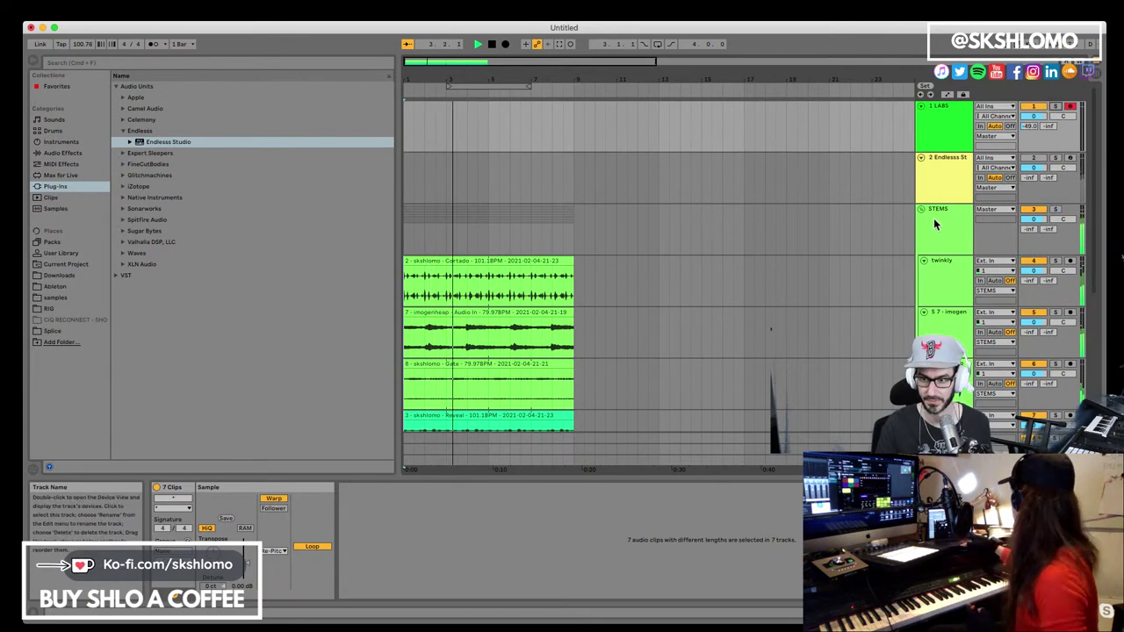
Solo track 8 below warm synth, play it and rename the track as beatbox
{"action": "scroll", "coordinate": [941, 227], "scroll_direction": "down", "scroll_amount": 5}
{"action": "scroll", "coordinate": [942, 256], "scroll_direction": "down", "scroll_amount": 7}
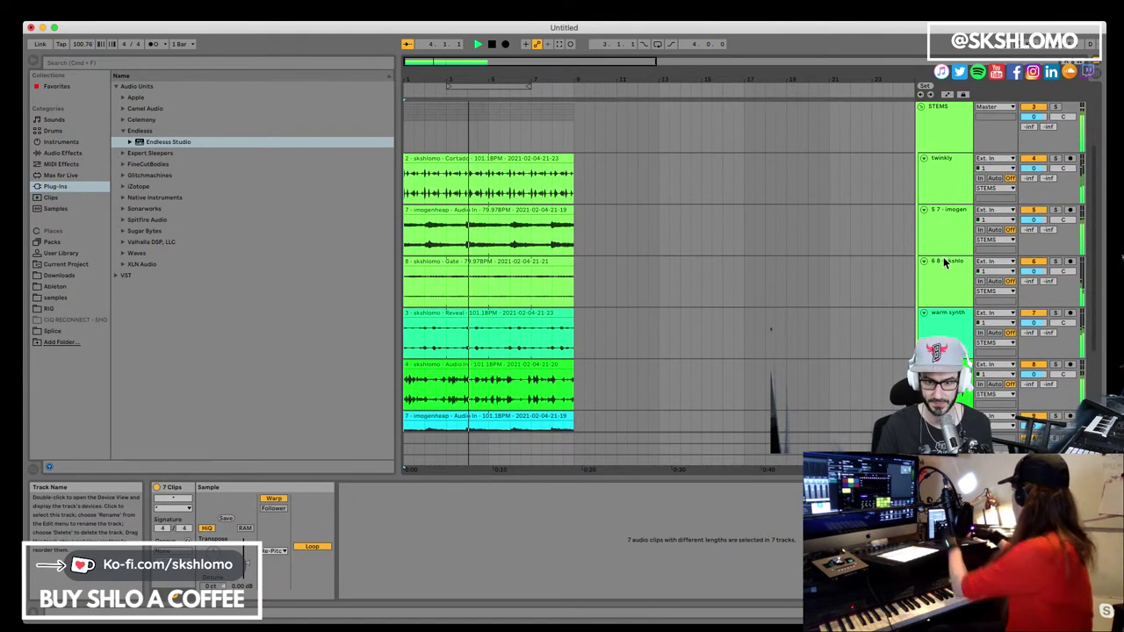
{"action": "scroll", "coordinate": [956, 275], "scroll_direction": "up", "scroll_amount": 1}
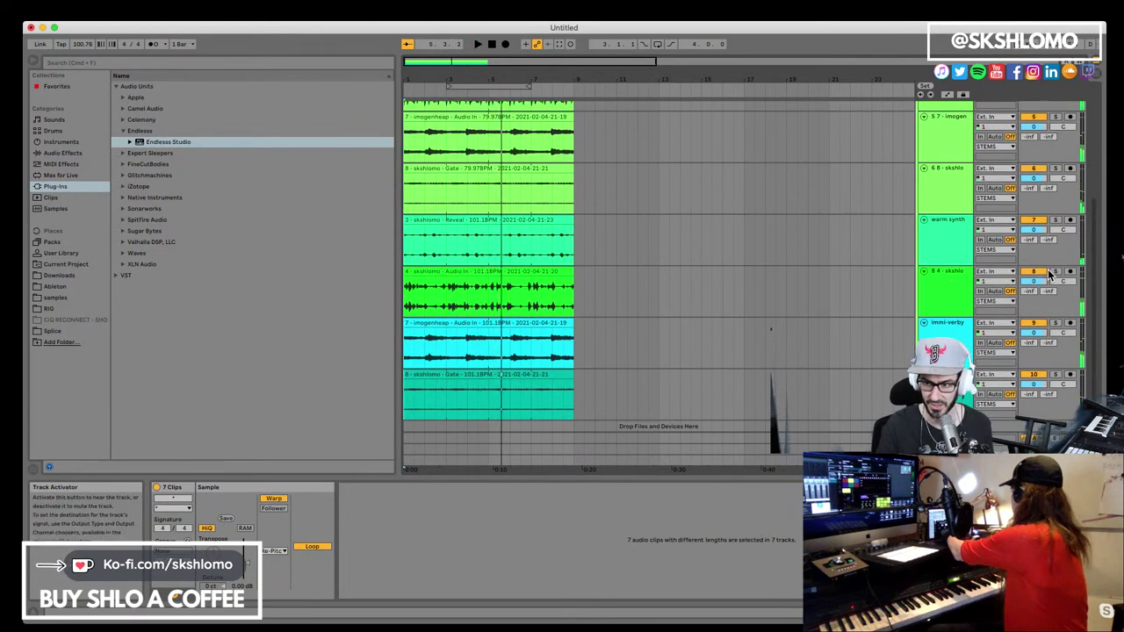
{"action": "left_click", "coordinate": [1053, 274]}
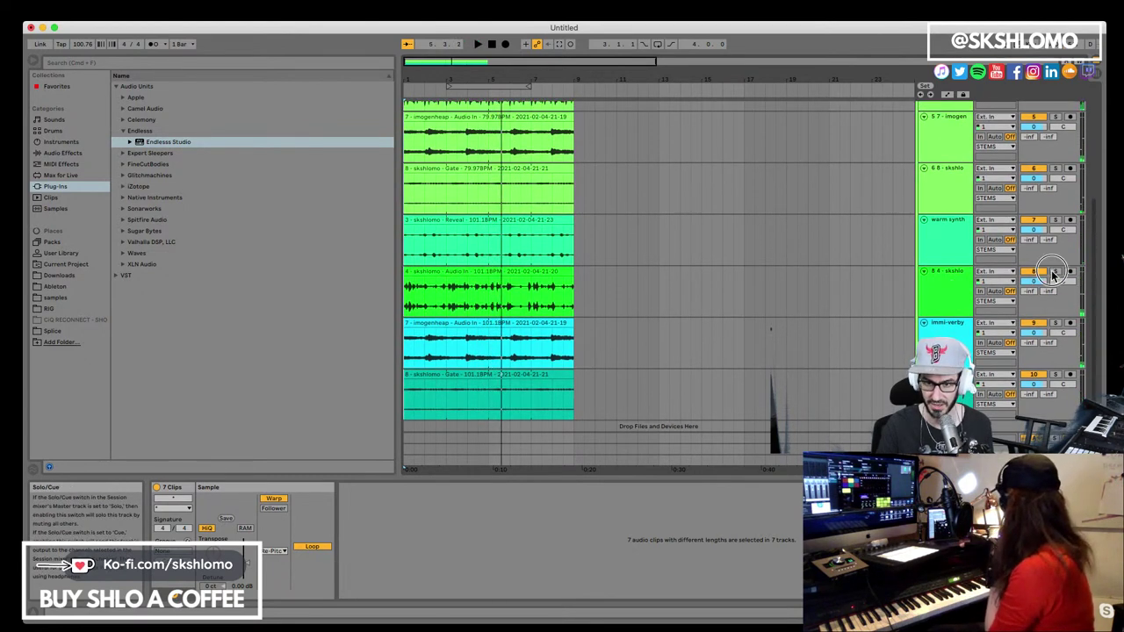
{"action": "left_click", "coordinate": [962, 274]}
{"action": "key", "text": "space"}
{"action": "key", "text": "super+r"}
{"action": "type", "text": "beatbox"}
{"action": "key", "text": "Return"}
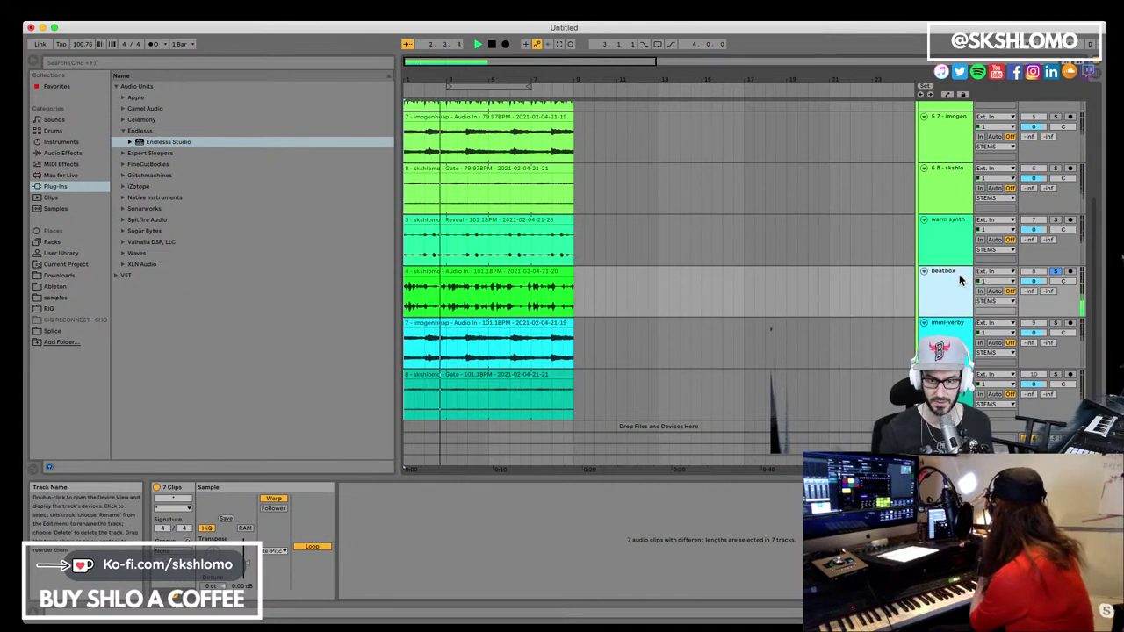
Solo the warm synth, Gate 79.97BPM and bottom Gate 101.1BPM tracks in turn to identify their sounds
{"action": "left_click", "coordinate": [1056, 222]}
{"action": "left_click", "coordinate": [1056, 168]}
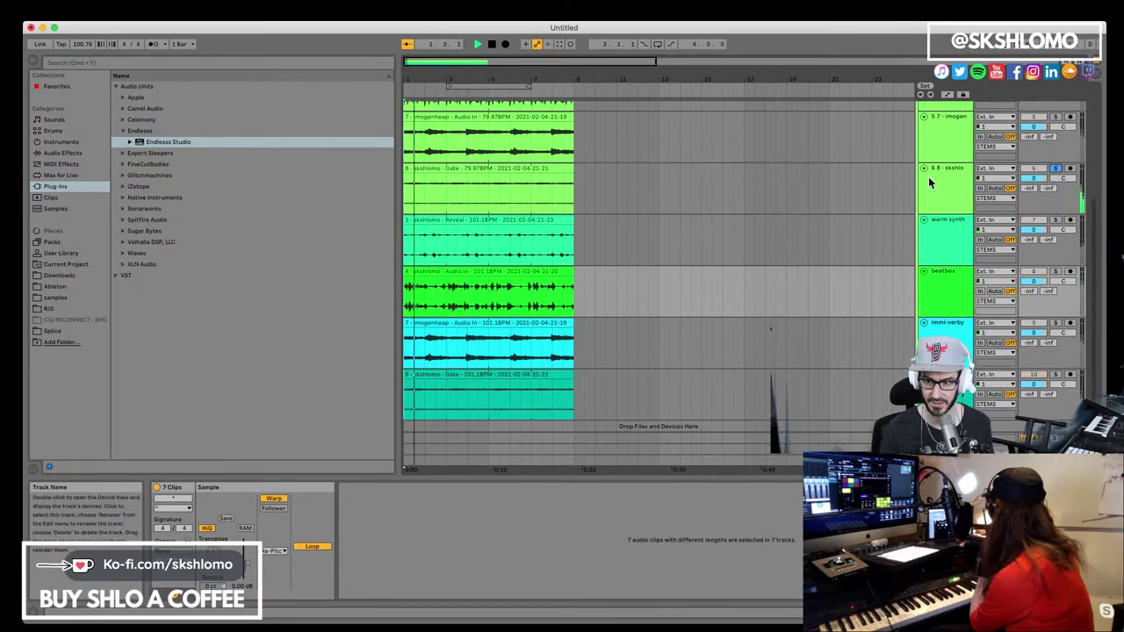
{"action": "left_click", "coordinate": [1056, 375]}
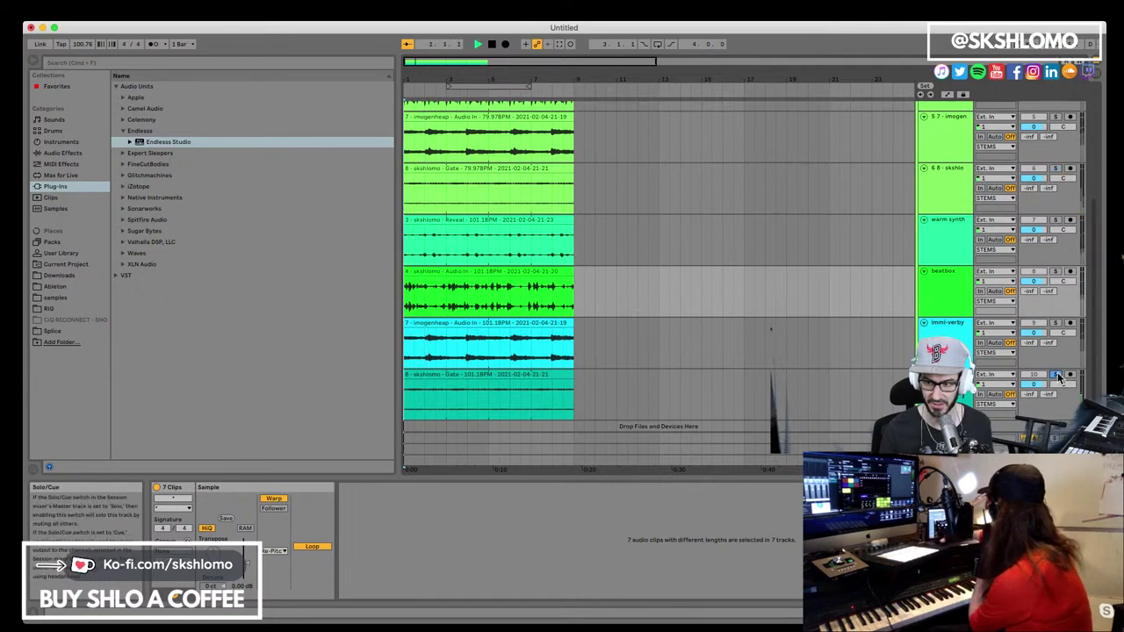
Delete the remaining Gate and imogenheap Audio In 79.97BPM tracks from the STEMS group and clear the stem solos
{"action": "left_click", "coordinate": [941, 199]}
{"action": "key", "text": "Delete"}
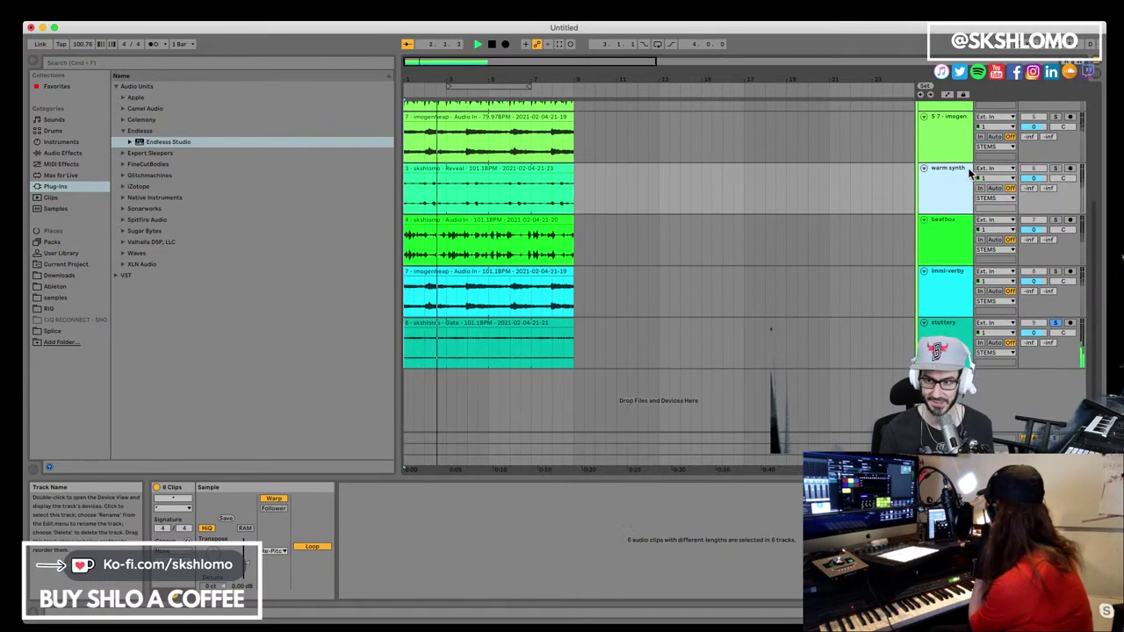
{"action": "left_click", "coordinate": [948, 145]}
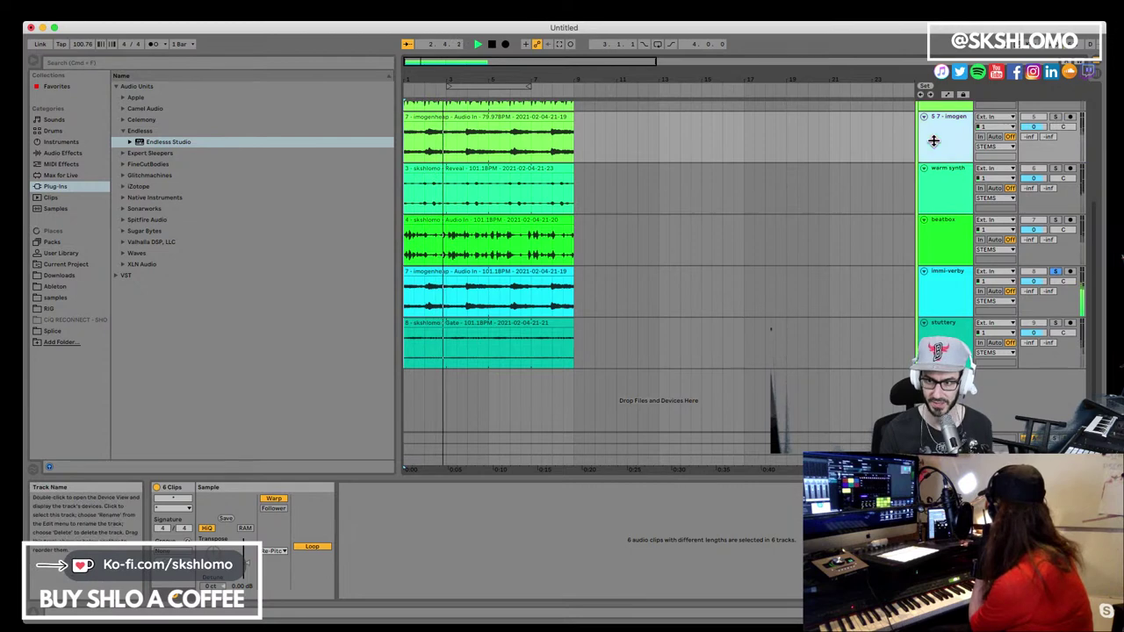
{"action": "scroll", "coordinate": [941, 207], "scroll_direction": "up", "scroll_amount": 1}
{"action": "key", "text": "super+z"}
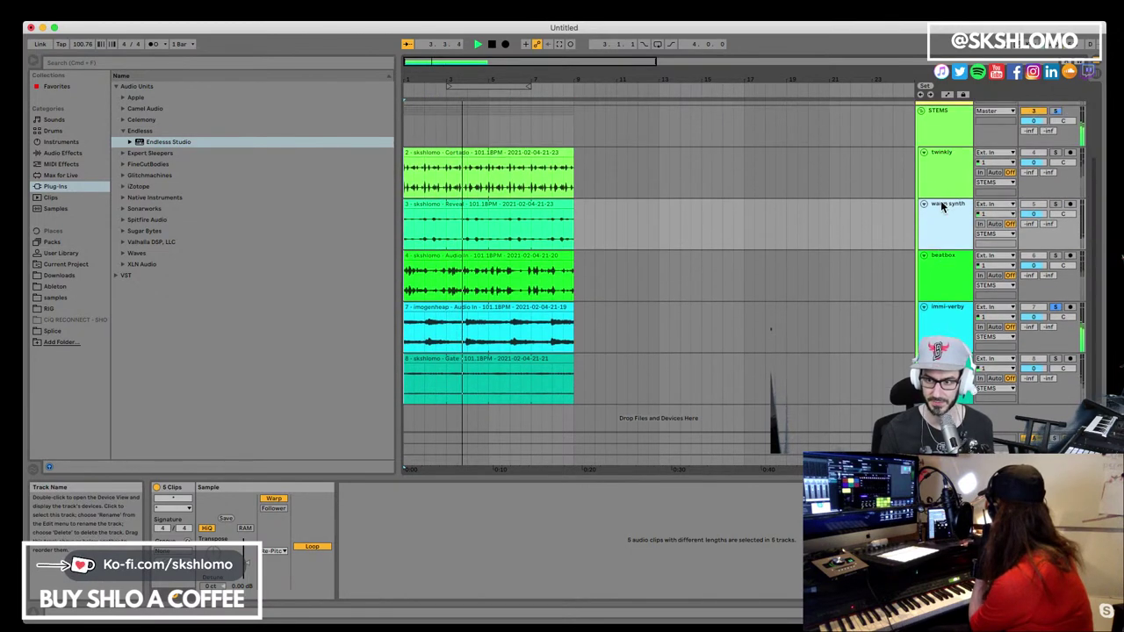
{"action": "scroll", "coordinate": [941, 201], "scroll_direction": "up", "scroll_amount": 1}
{"action": "left_click", "coordinate": [941, 201]}
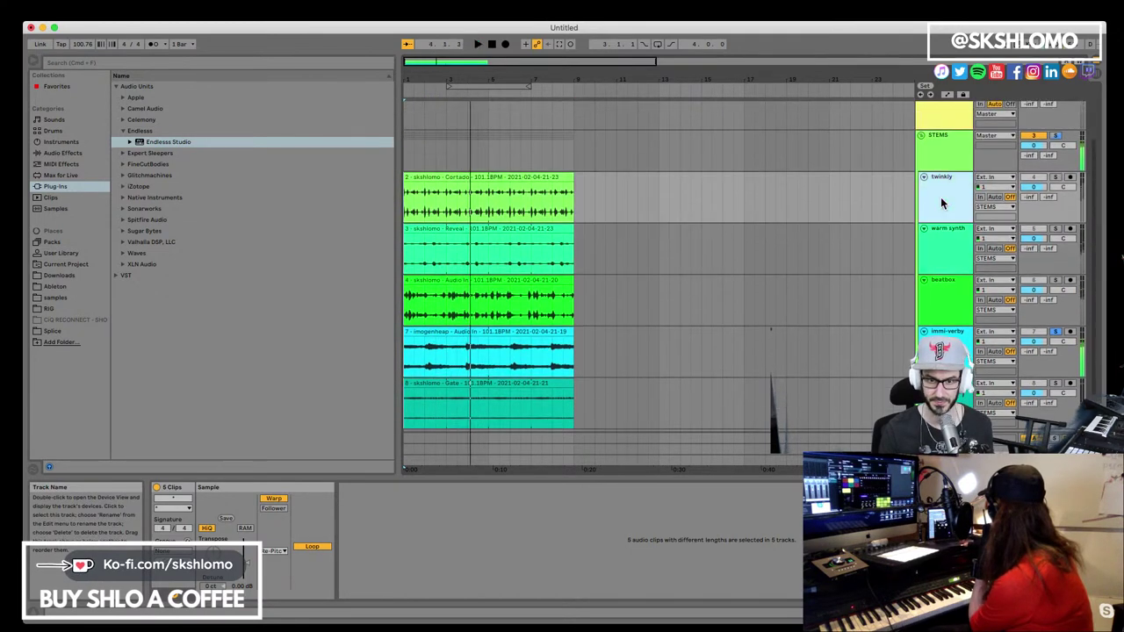
{"action": "left_click", "coordinate": [1056, 177]}
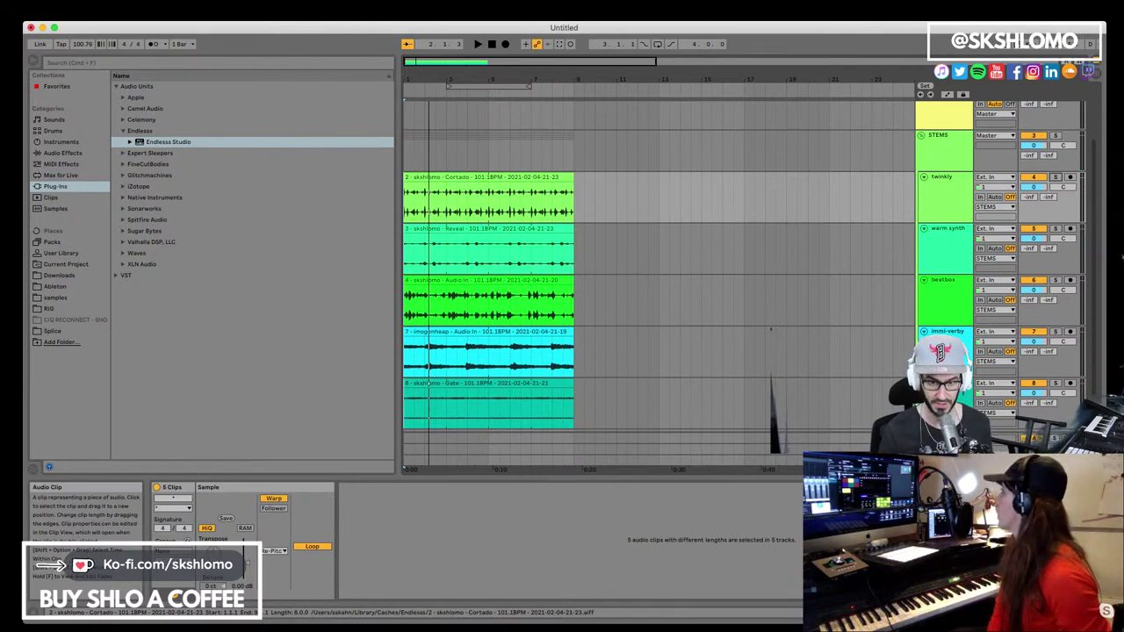
Save the Live Set as IMMI - Pink Mountain in the ENDLESS JAMS folder inside JAMS ALBUM 2
{"action": "key", "text": "super+s"}
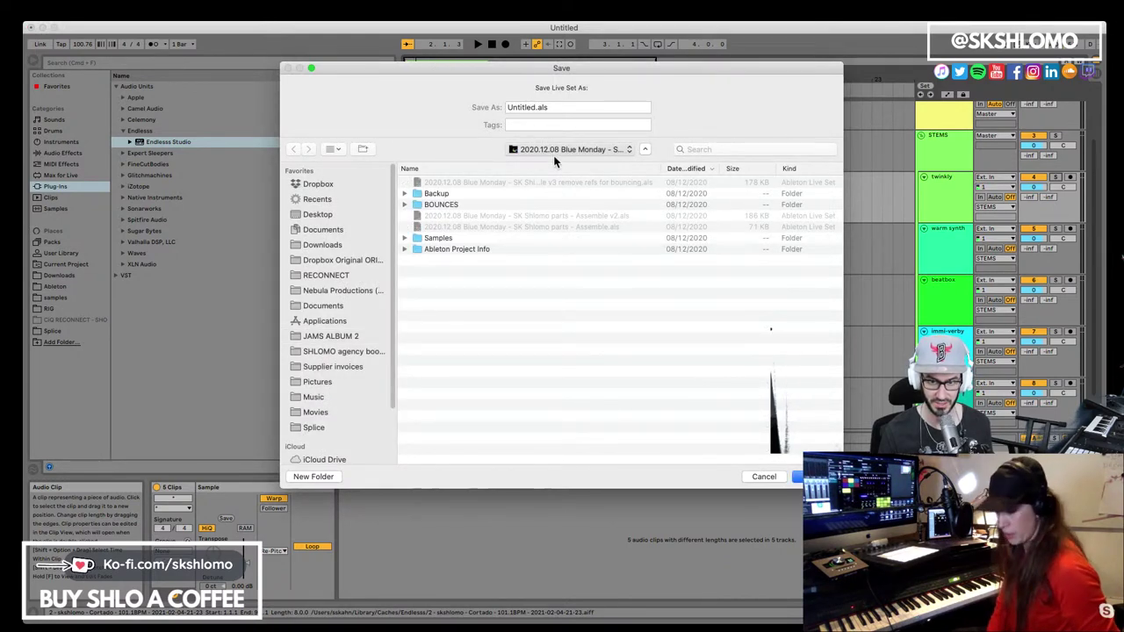
{"action": "key", "text": "super+Up"}
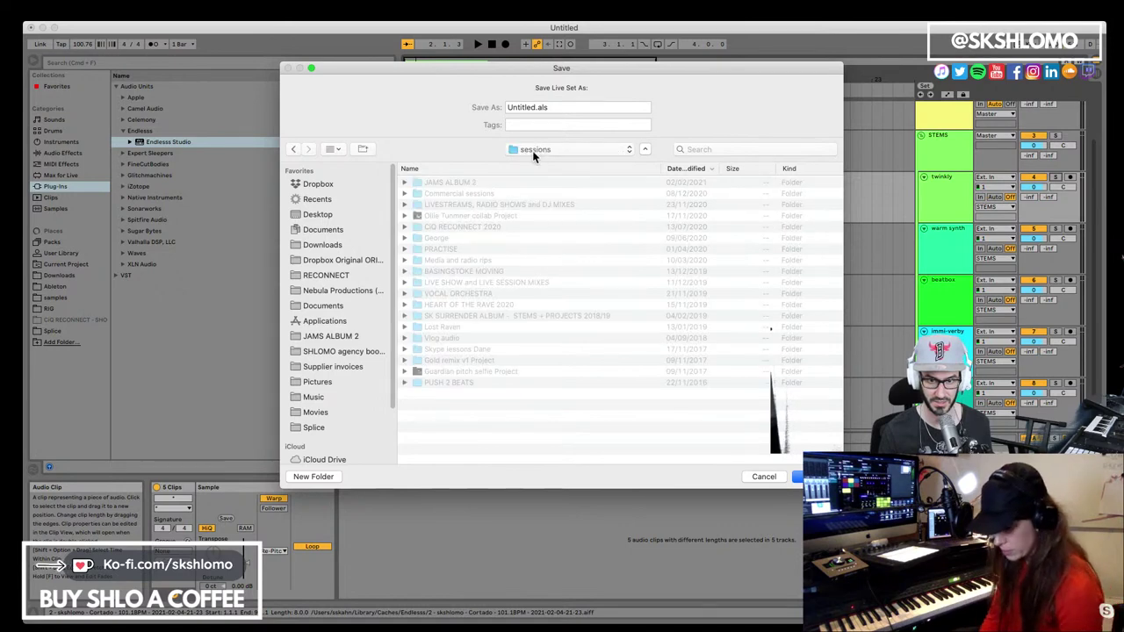
{"action": "left_click", "coordinate": [456, 183]}
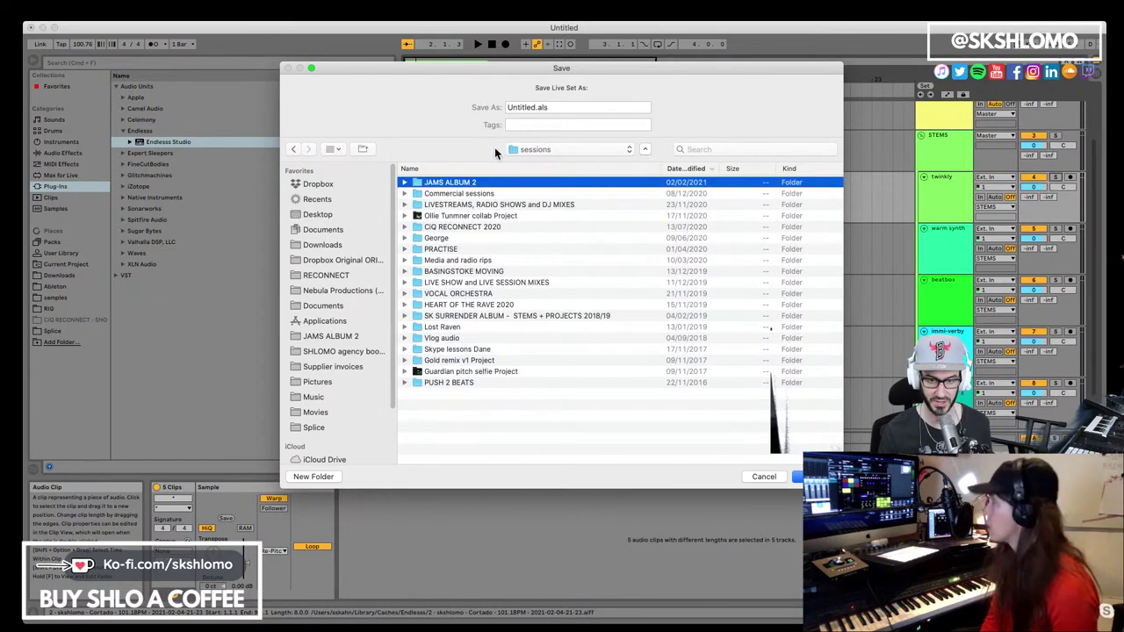
{"action": "double_click", "coordinate": [460, 182]}
{"action": "double_click", "coordinate": [449, 194]}
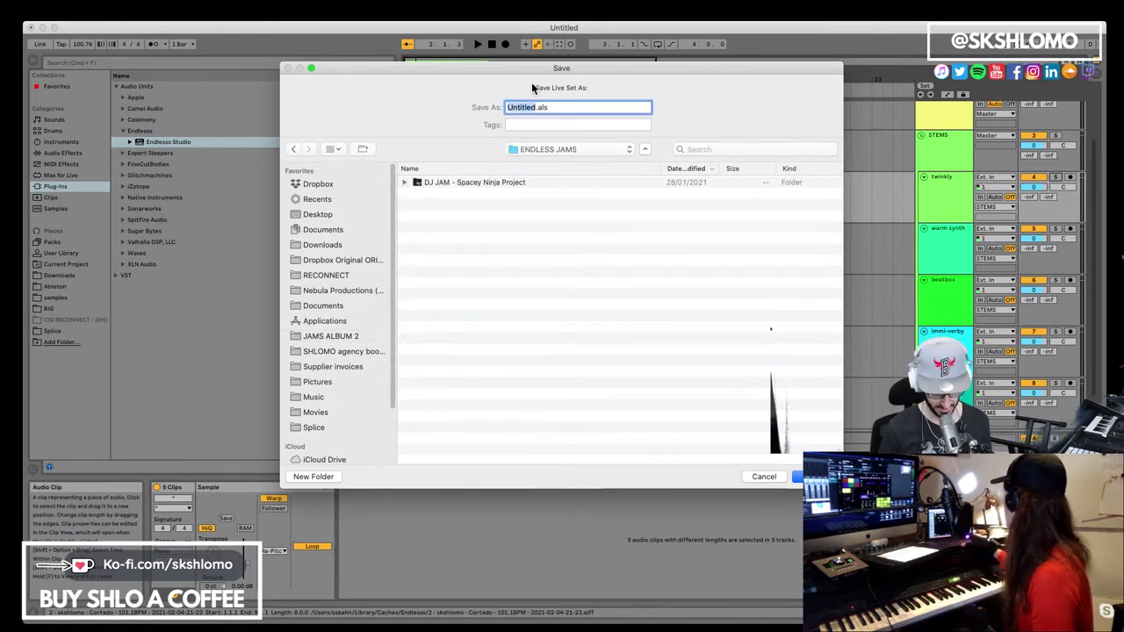
{"action": "type", "text": "IMMI - Pink"}
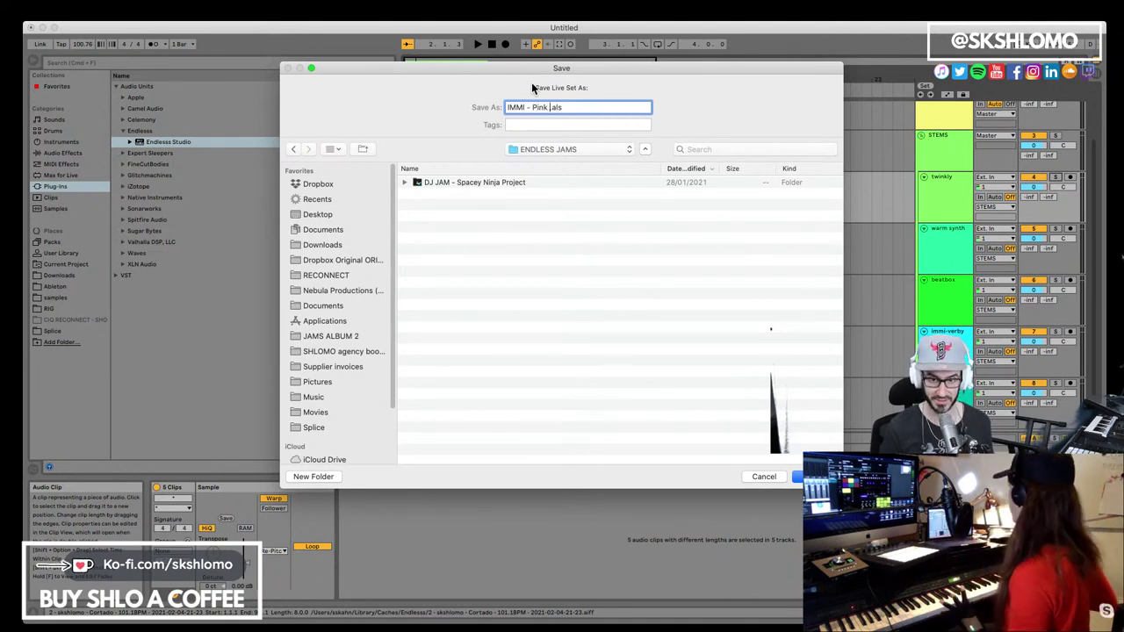
{"action": "key", "text": "Return"}
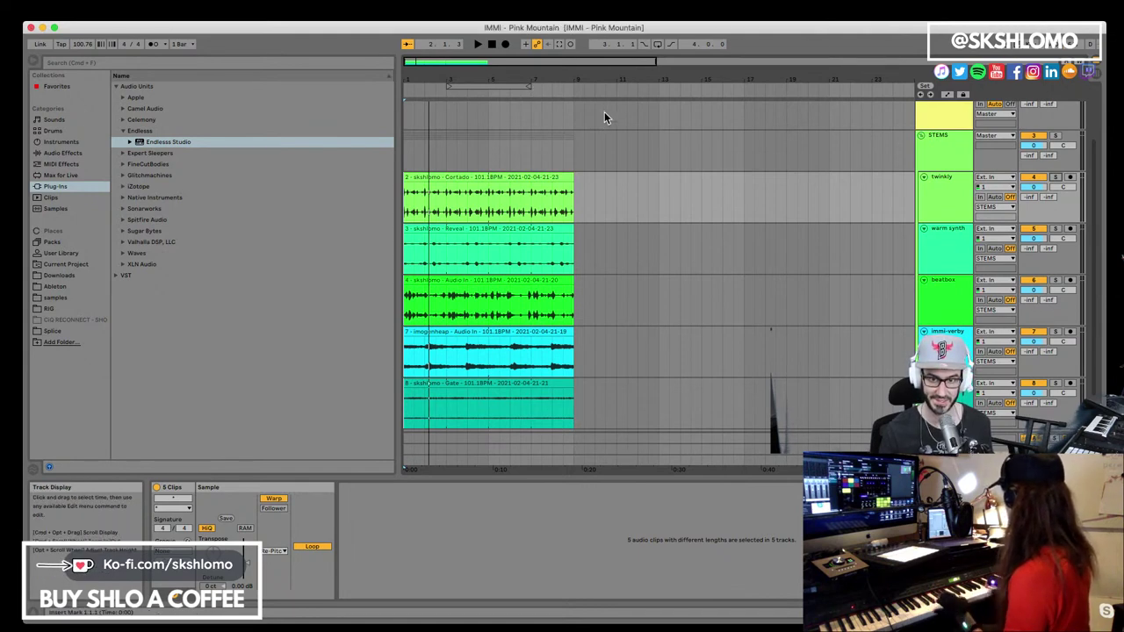
Save the set under the new name IMMI - Pink Moon in the same project folder
{"action": "key", "text": "super+shift+s"}
{"action": "double_click", "coordinate": [554, 107]}
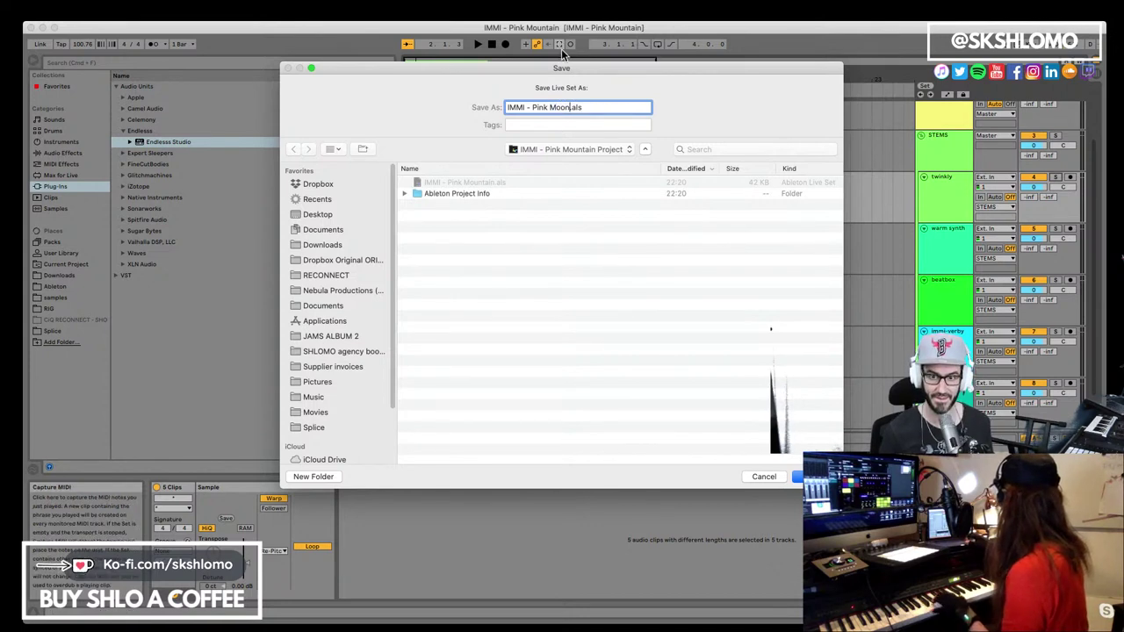
{"action": "type", "text": "Moon"}
{"action": "key", "text": "Return"}
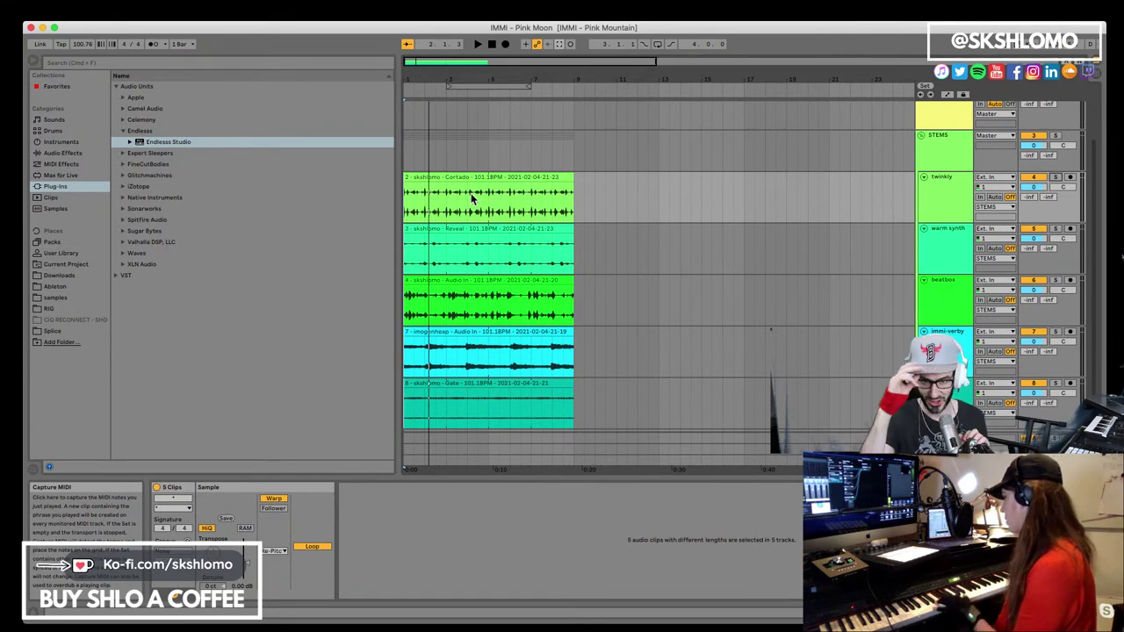
Play the stems together, then audition twinkly, warm synth, beatbox and immi-verby one at a time in solo
{"action": "key", "text": "space"}
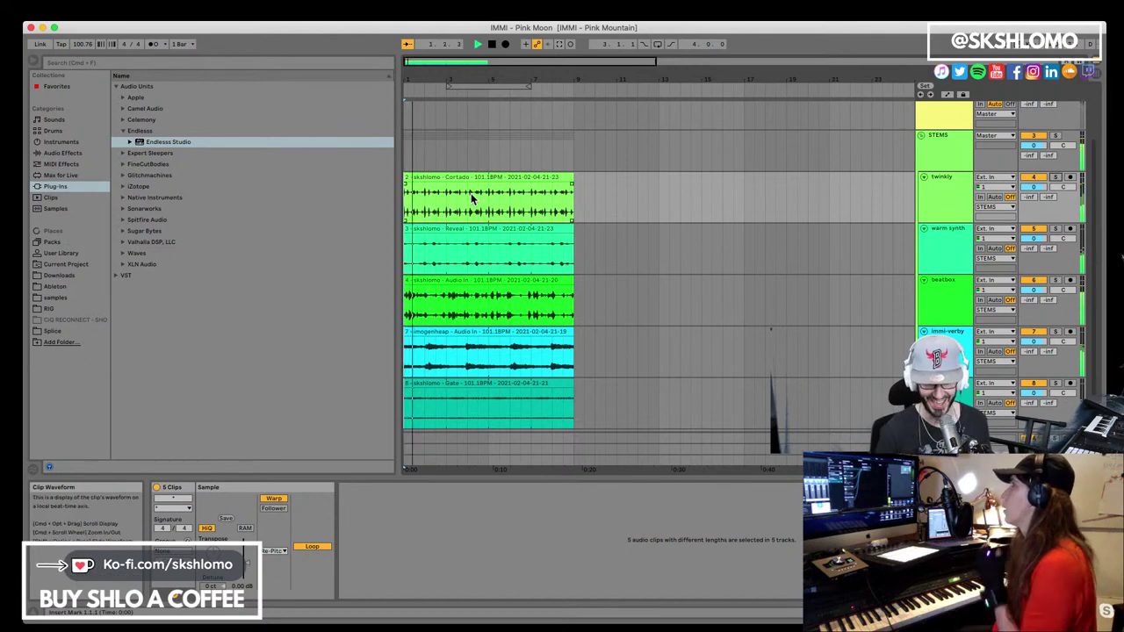
{"action": "scroll", "coordinate": [443, 182], "scroll_direction": "down", "scroll_amount": 1}
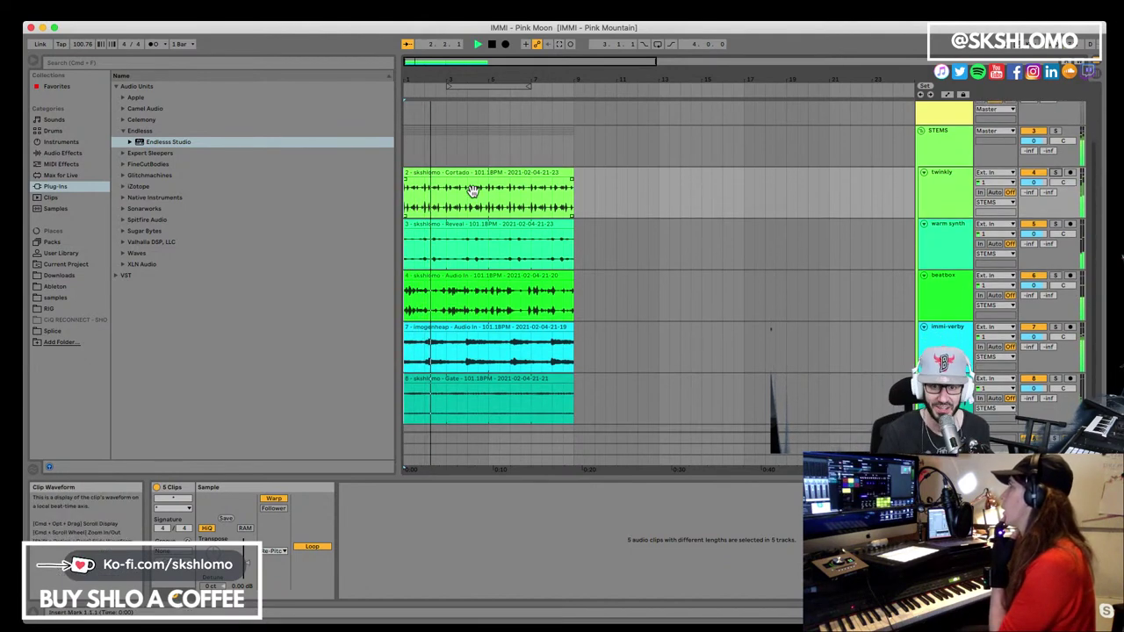
{"action": "left_click", "coordinate": [444, 175]}
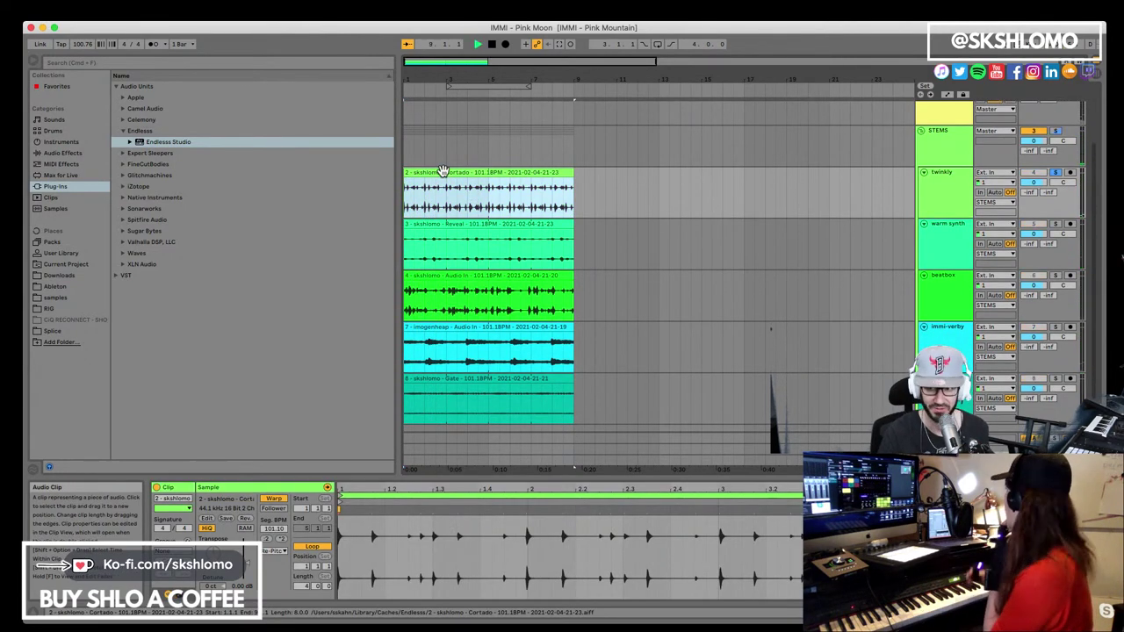
{"action": "key", "text": "space"}
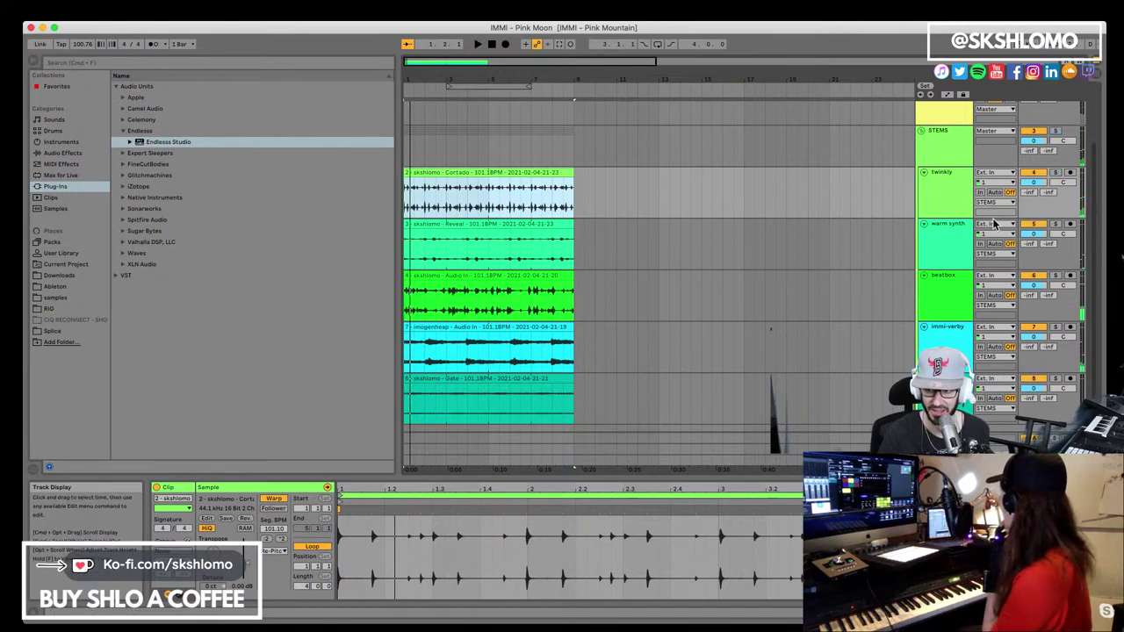
{"action": "left_click", "coordinate": [1055, 225]}
{"action": "key", "text": "space"}
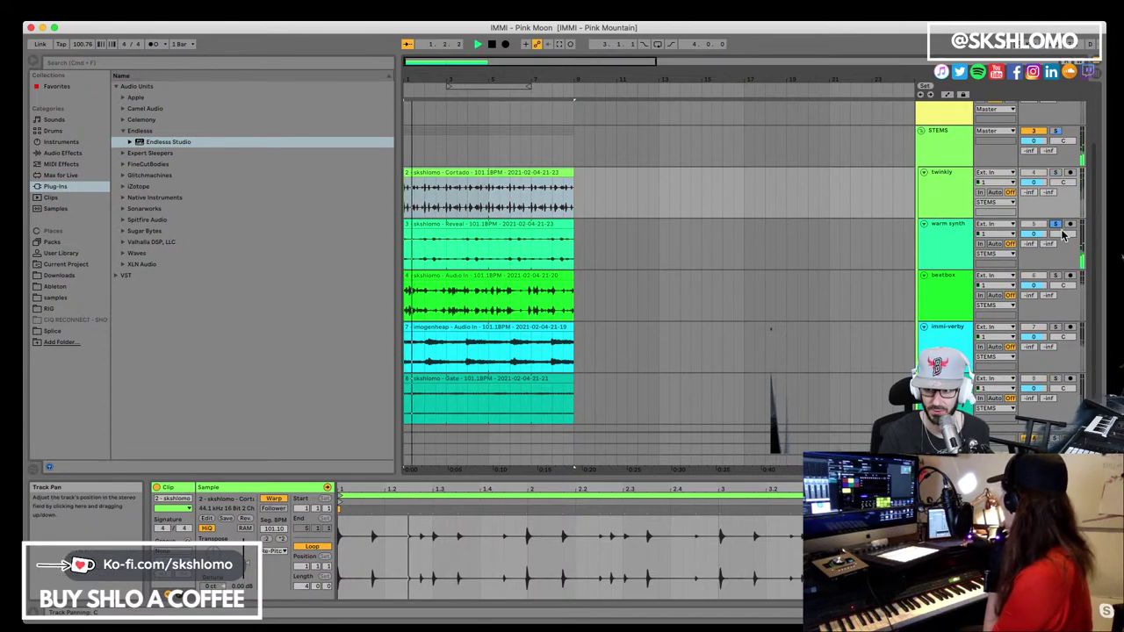
{"action": "left_click", "coordinate": [1055, 276]}
{"action": "left_click", "coordinate": [1056, 283]}
{"action": "key", "text": "space"}
{"action": "left_click", "coordinate": [1056, 328]}
{"action": "key", "text": "space"}
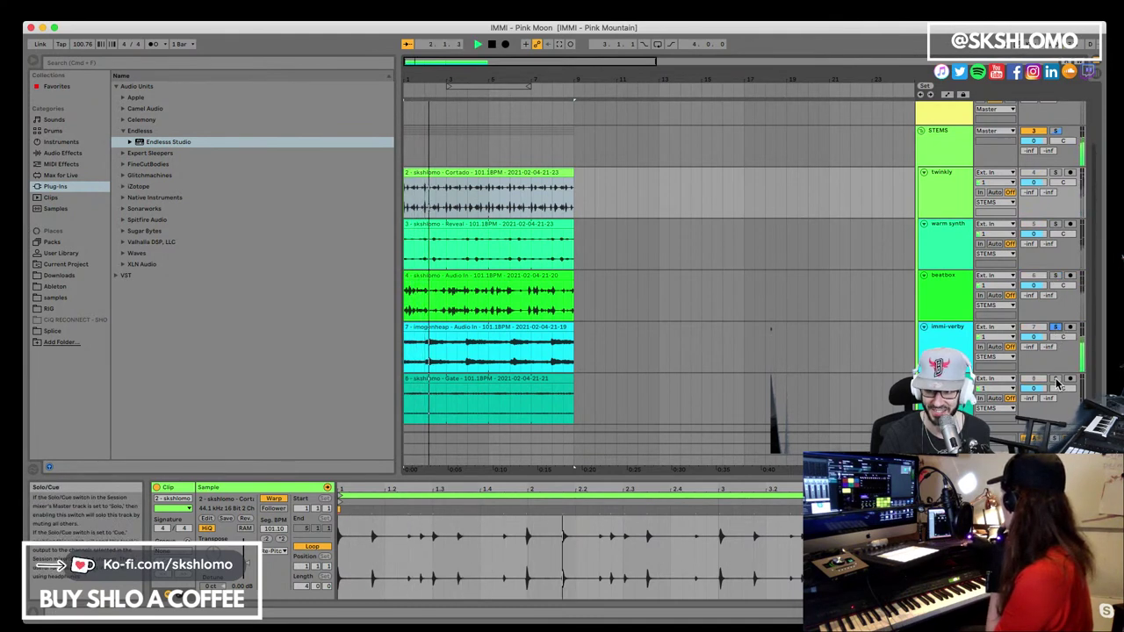
Stop playback and duplicate the eight-bar clips of all five stem tracks to bars 9 to 17
{"action": "left_click", "coordinate": [495, 328]}
{"action": "key", "text": "space"}
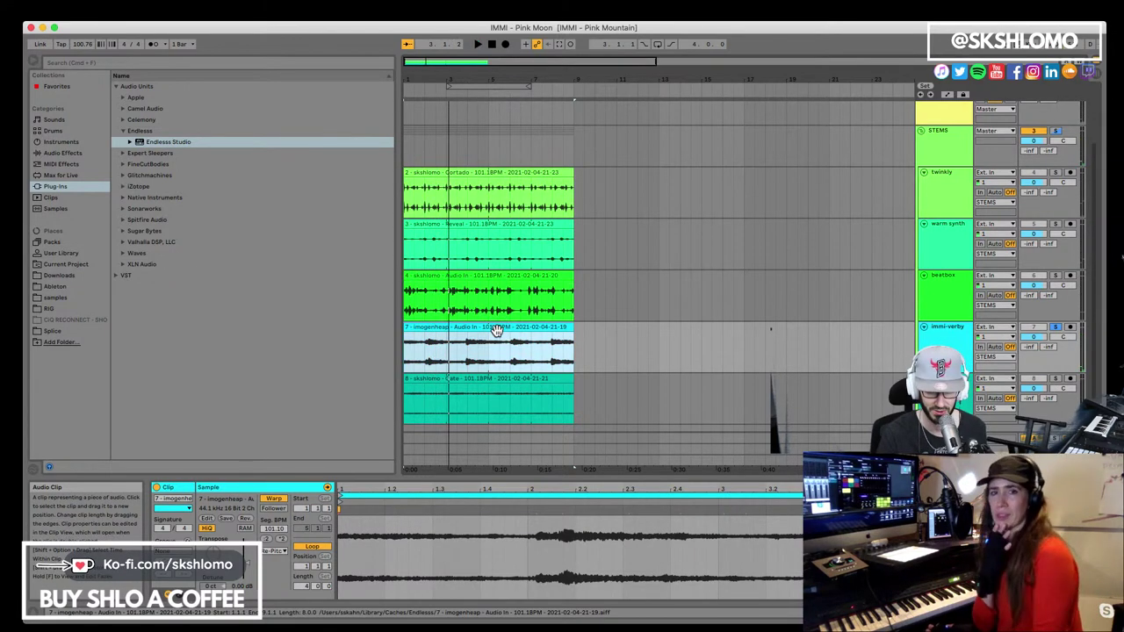
{"action": "key", "text": "super+d"}
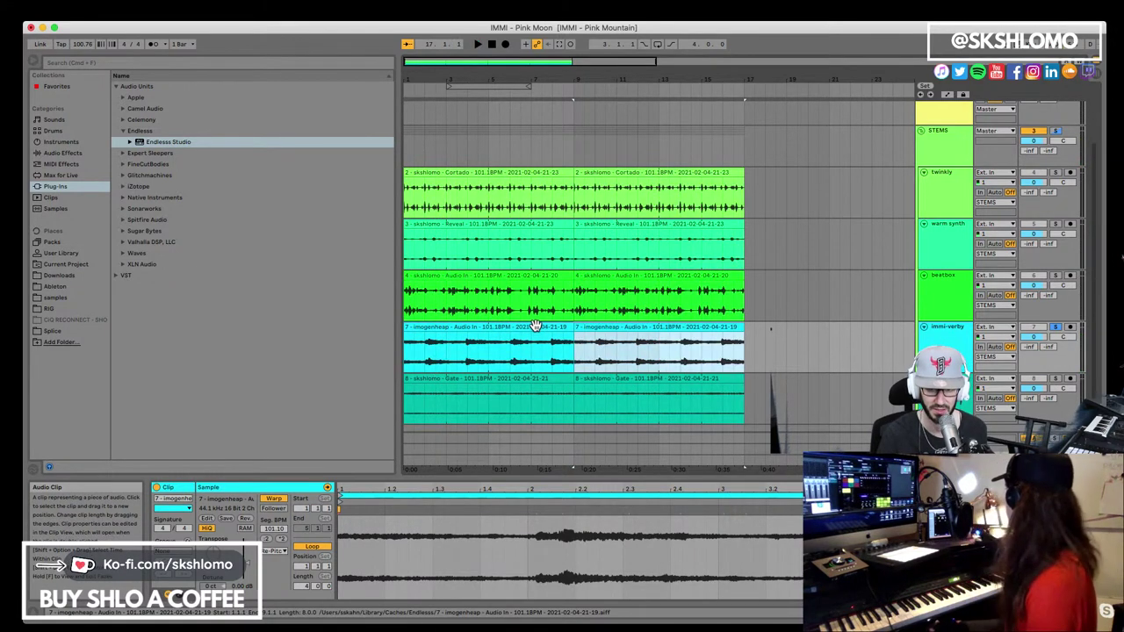
Delete the first eight-bar clips of beatbox, warm synth, twinkly and the Gate track, then play the immi-verby intro
{"action": "left_click", "coordinate": [497, 281]}
{"action": "key", "text": "Delete"}
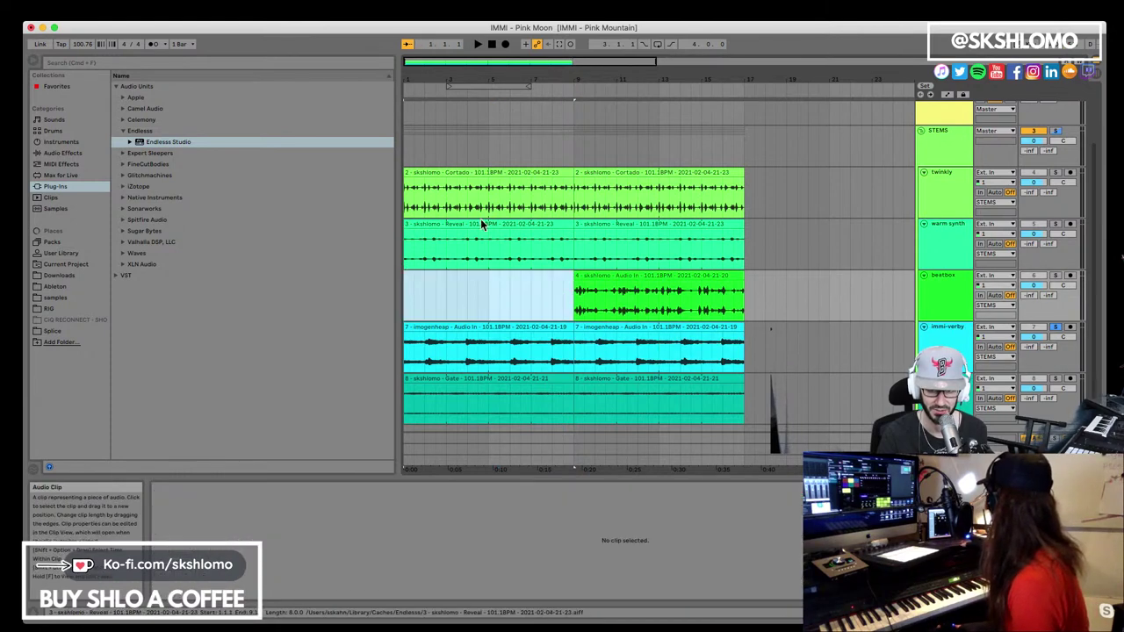
{"action": "left_click", "coordinate": [483, 229]}
{"action": "key", "text": "Delete"}
{"action": "left_click", "coordinate": [478, 184]}
{"action": "key", "text": "Delete"}
{"action": "left_click", "coordinate": [479, 379]}
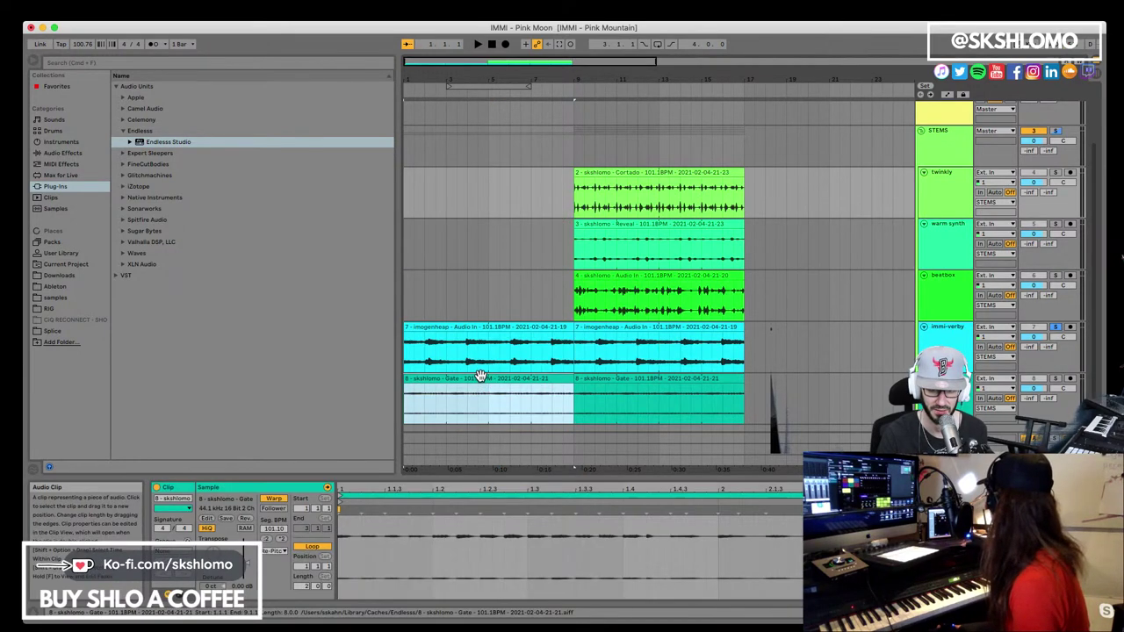
{"action": "key", "text": "Delete"}
{"action": "left_click", "coordinate": [460, 327]}
{"action": "key", "text": "space"}
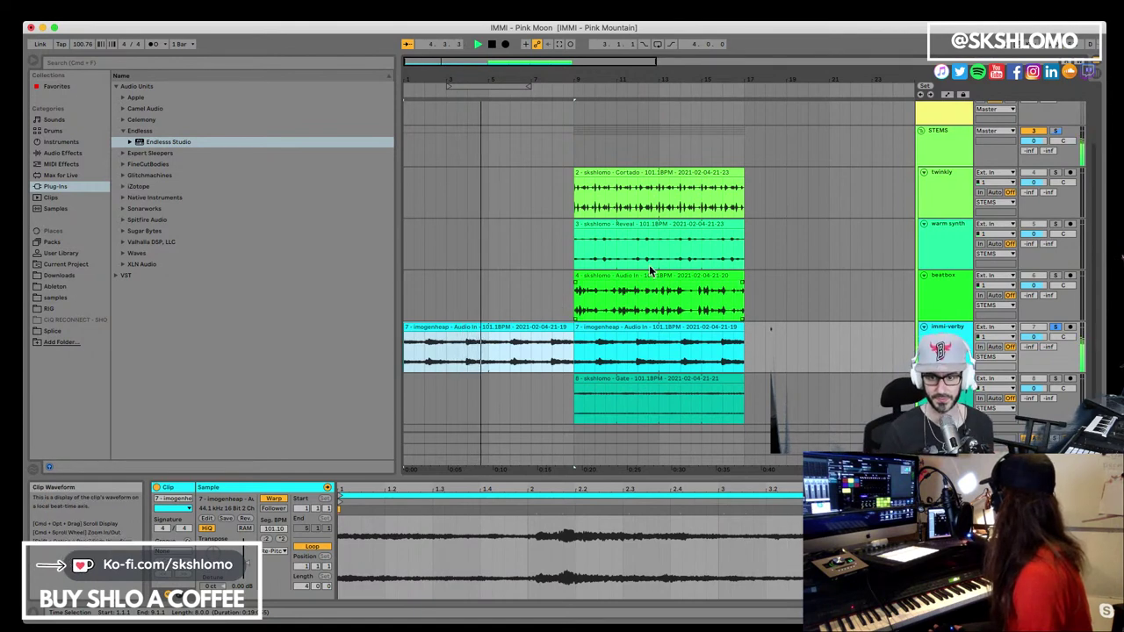
Duplicate the bar 9 clips of all five stem tracks so they repeat from bar 17
{"action": "left_click", "coordinate": [682, 228]}
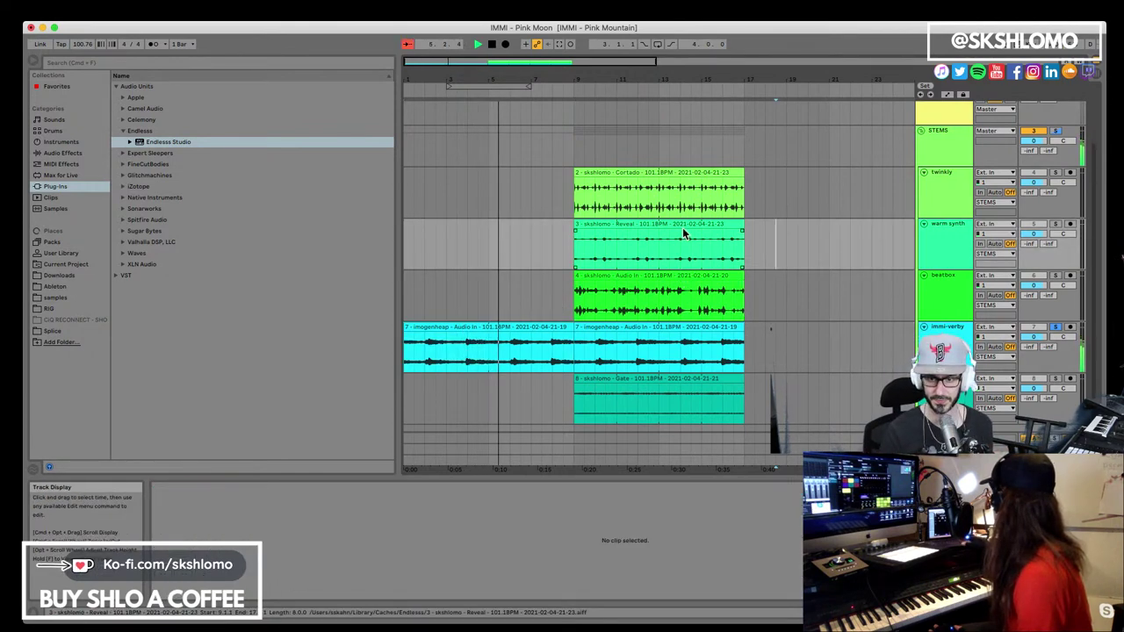
{"action": "left_click", "coordinate": [649, 173]}
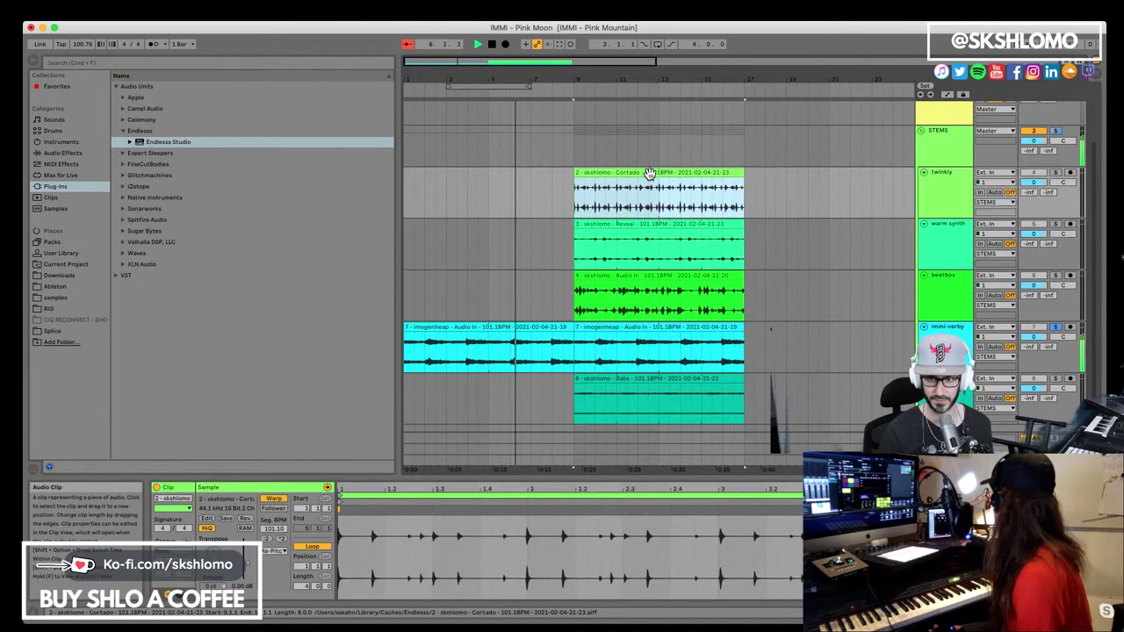
{"action": "key", "text": "super+d"}
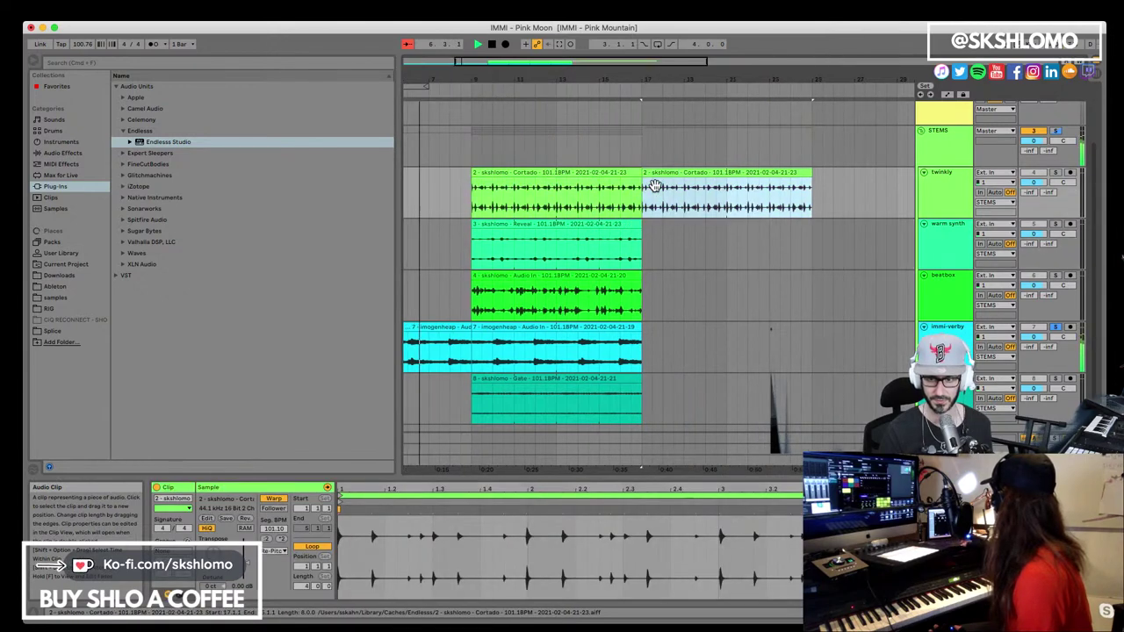
{"action": "left_click", "coordinate": [592, 379]}
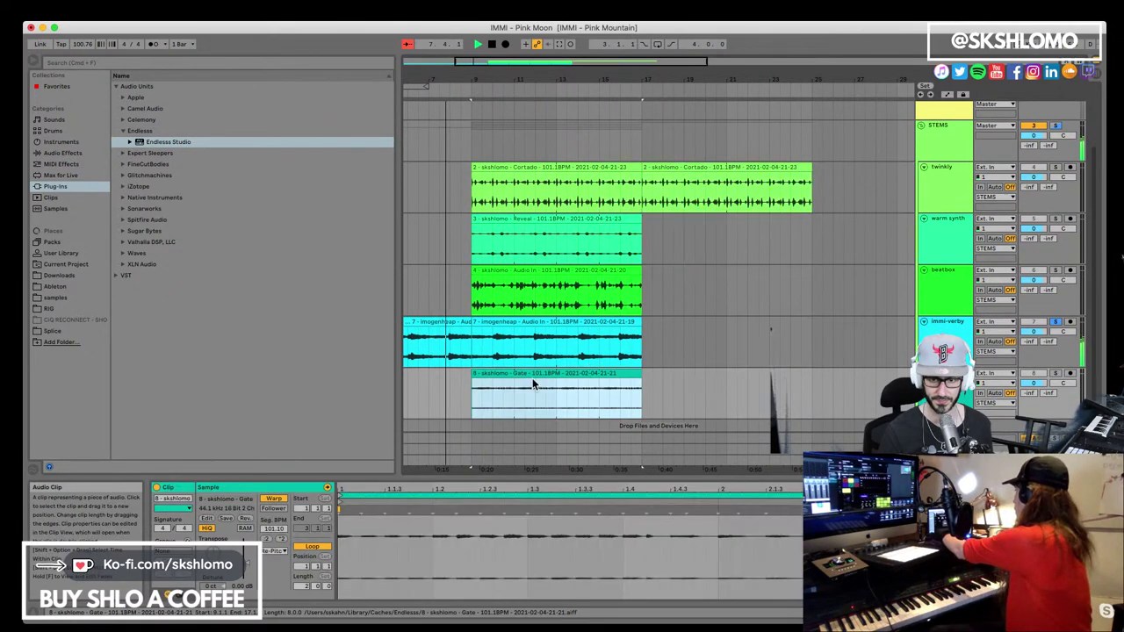
{"action": "left_click", "coordinate": [491, 168], "text": "shift"}
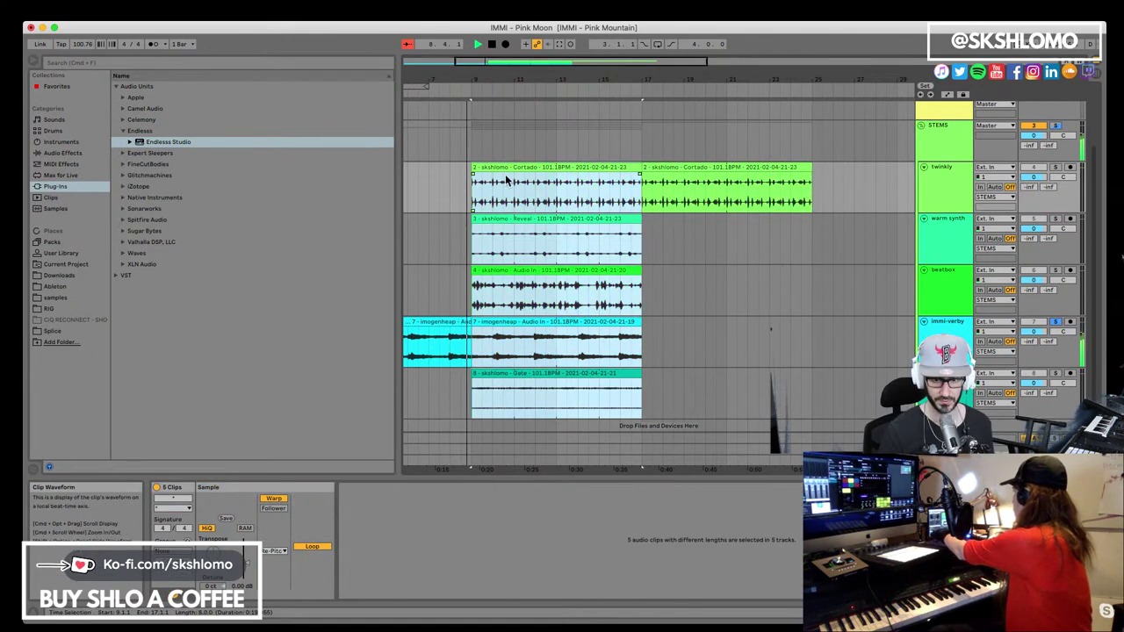
{"action": "key", "text": "super+d"}
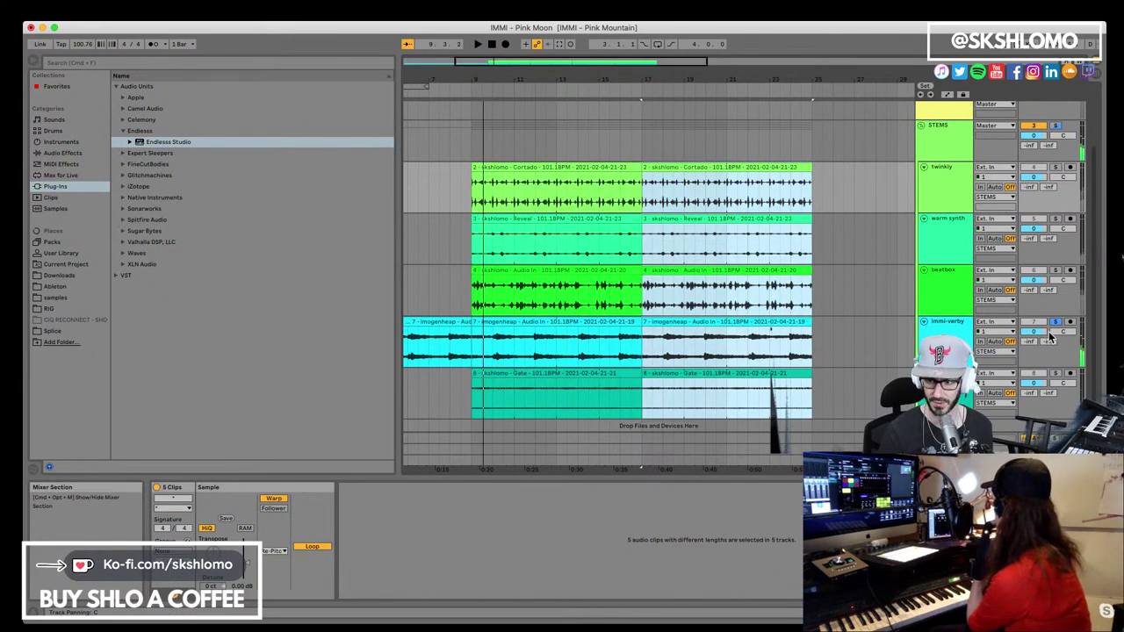
Turn off the immi-verby solo and delete the warm synth and twinkly clips between bars 9 and 17
{"action": "left_click", "coordinate": [462, 285]}
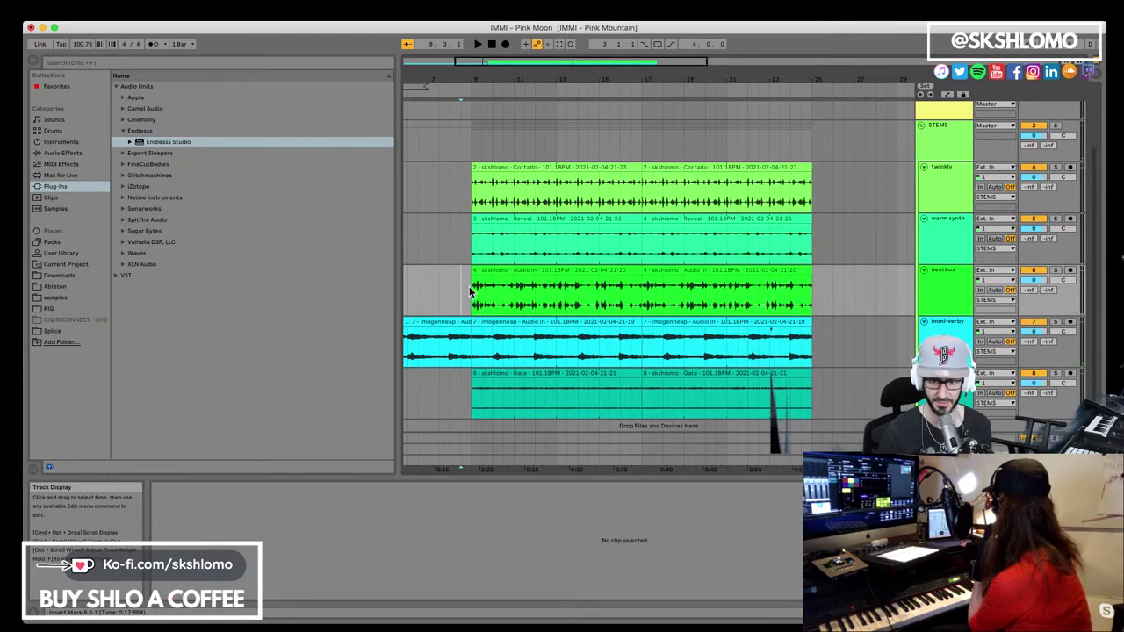
{"action": "left_click", "coordinate": [504, 255]}
{"action": "key", "text": "Delete"}
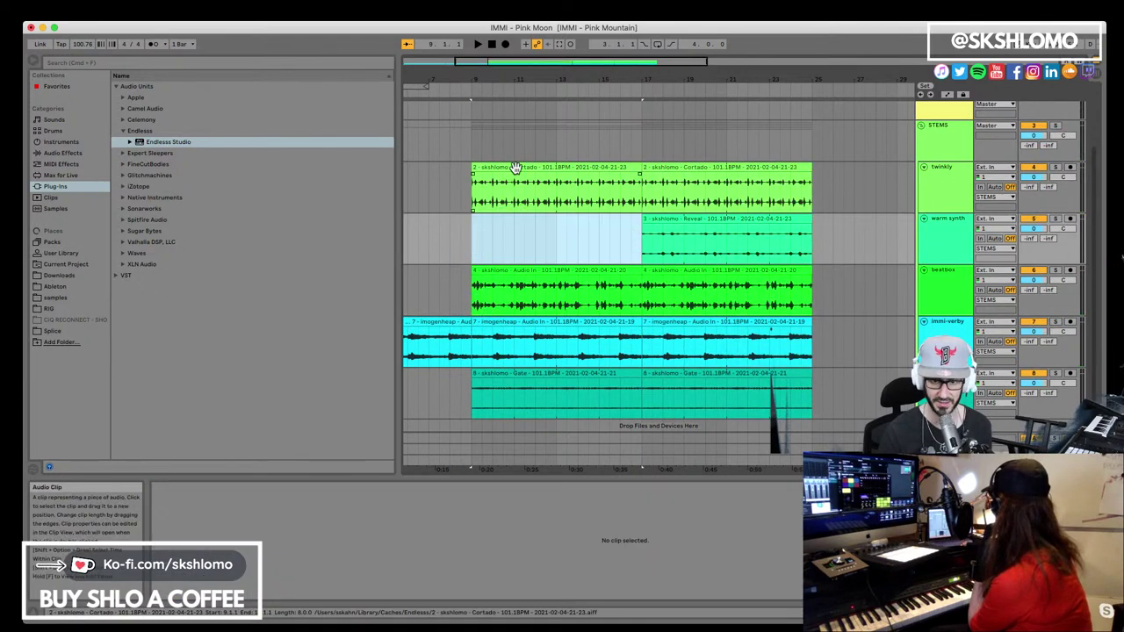
{"action": "left_click", "coordinate": [515, 170]}
{"action": "key", "text": "Delete"}
Play the section from bar 9, trim the first beatbox clip to start at bar 10, and replay it
{"action": "left_click", "coordinate": [468, 272]}
{"action": "left_click_drag", "start_coordinate": [468, 272], "coordinate": [575, 279]}
{"action": "key", "text": "space"}
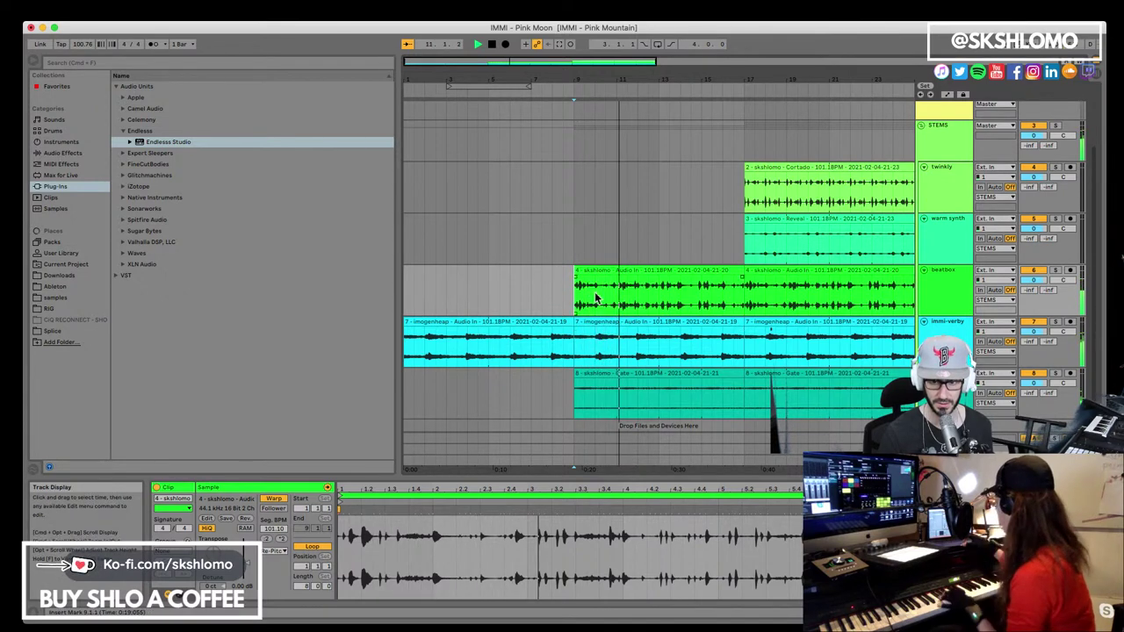
{"action": "key", "text": "space"}
{"action": "left_click_drag", "start_coordinate": [576, 272], "coordinate": [602, 269]}
{"action": "key", "text": "space"}
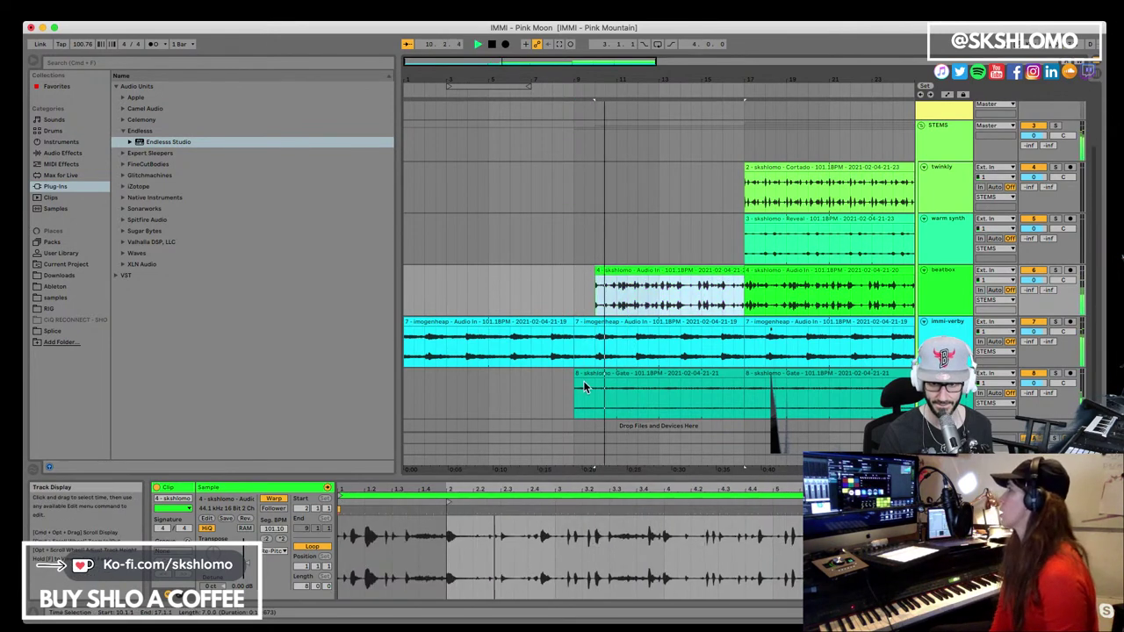
Stop playback and trim the start of the first Gate clip to bar 10, in line with the beatbox clip
{"action": "key", "text": "space"}
{"action": "left_click_drag", "start_coordinate": [576, 379], "coordinate": [590, 373]}
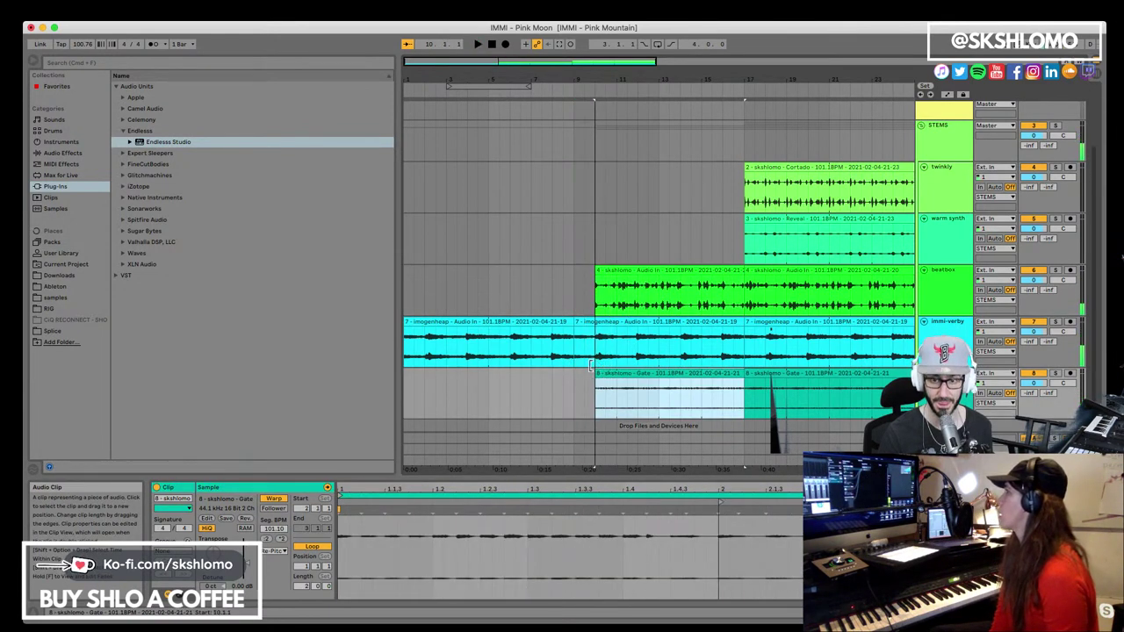
Cut the first bar of the arrangement across all tracks and play it back from the start
{"action": "scroll", "coordinate": [425, 347], "scroll_direction": "down", "scroll_amount": 3}
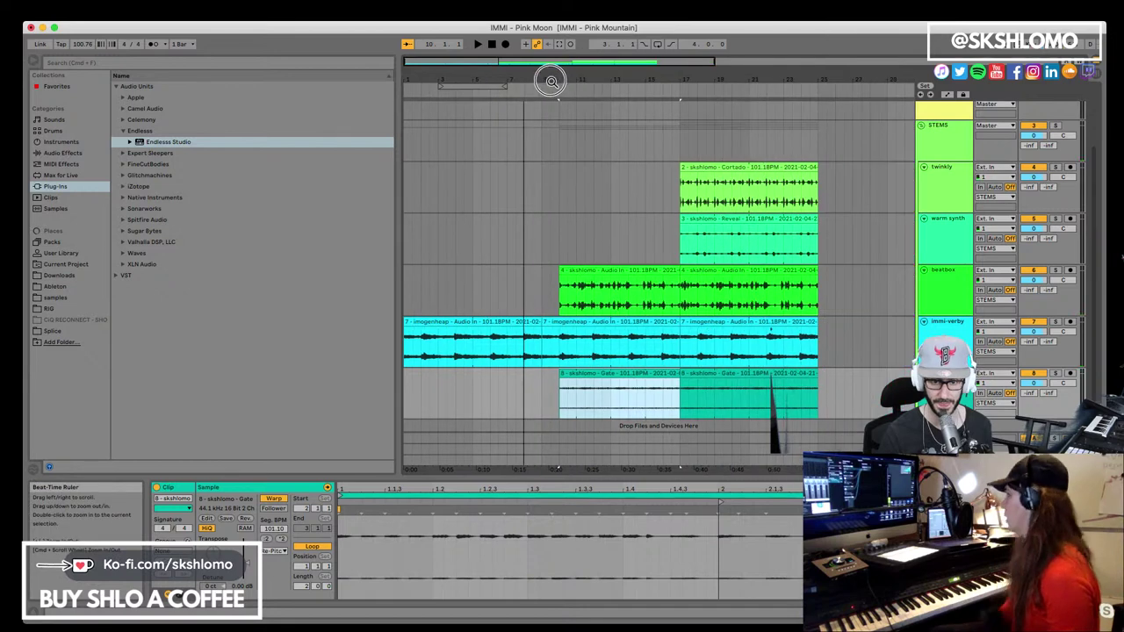
{"action": "left_click", "coordinate": [421, 350]}
{"action": "key", "text": "space"}
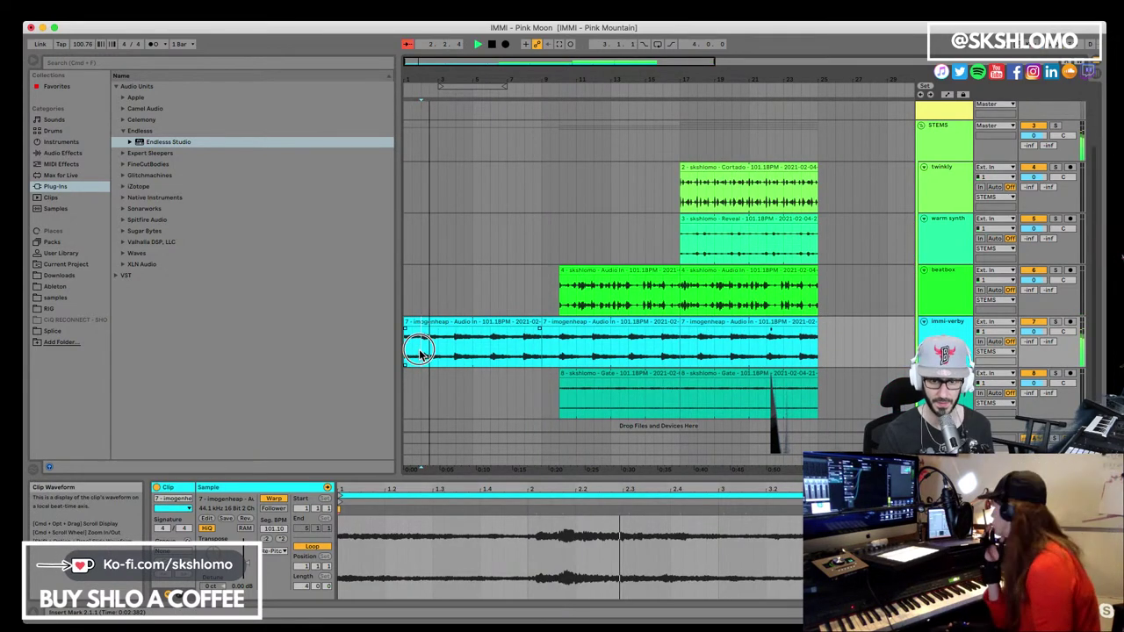
{"action": "key", "text": "space"}
{"action": "key", "text": "space"}
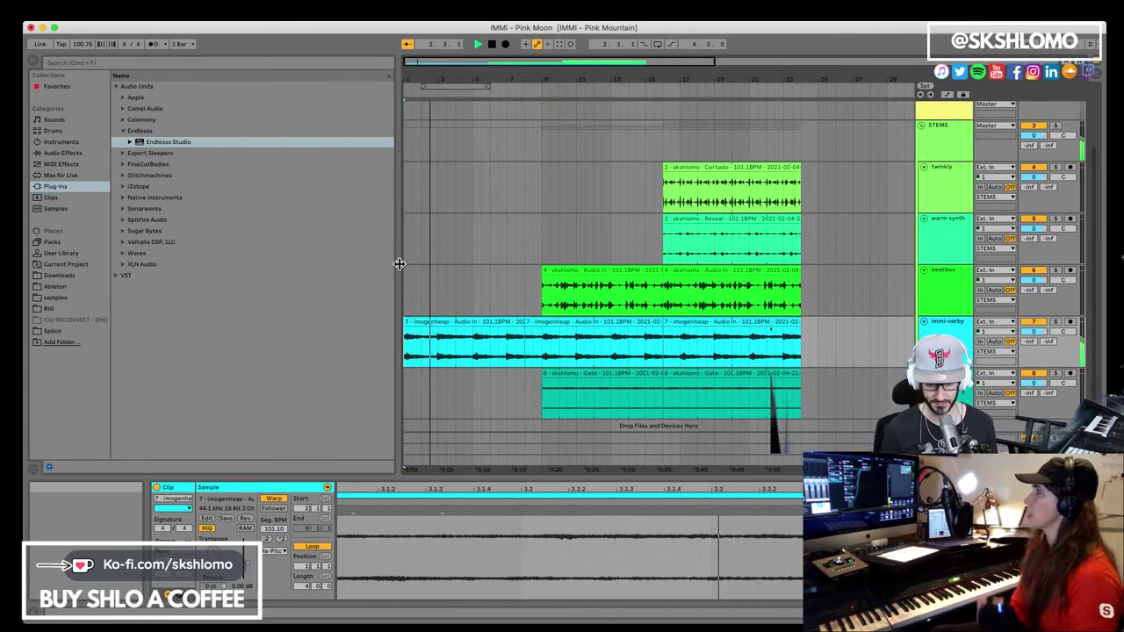
Delete the last bar of the first beatbox clip, from bar 15 to bar 16
{"action": "scroll", "coordinate": [518, 290], "scroll_direction": "down", "scroll_amount": 2}
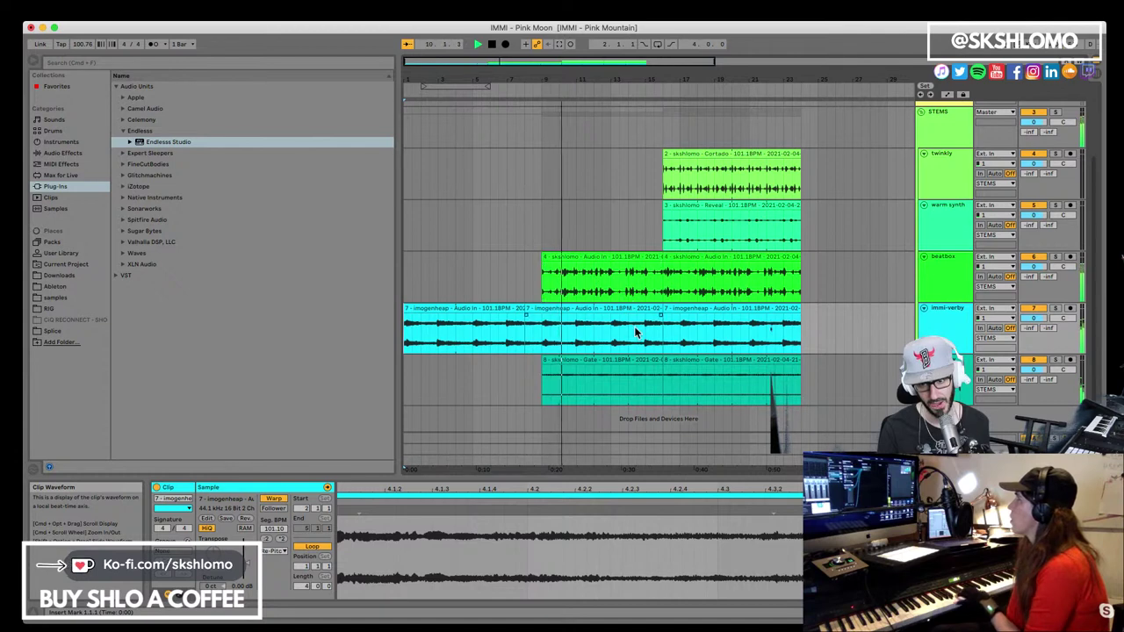
{"action": "scroll", "coordinate": [595, 298], "scroll_direction": "up", "scroll_amount": 1}
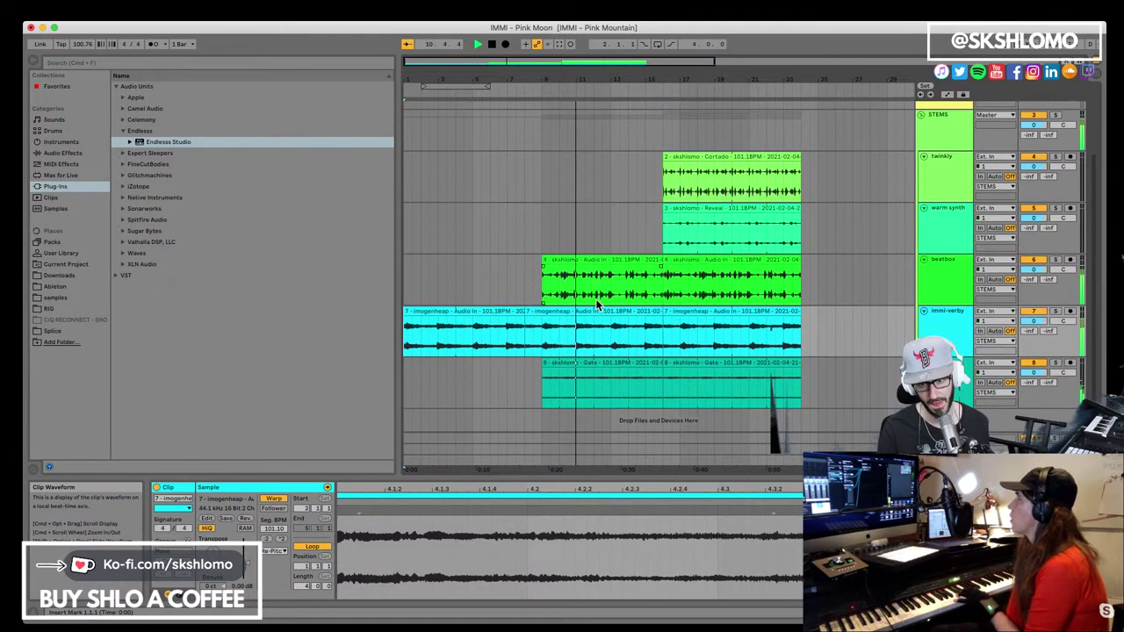
{"action": "scroll", "coordinate": [596, 304], "scroll_direction": "up", "scroll_amount": 2}
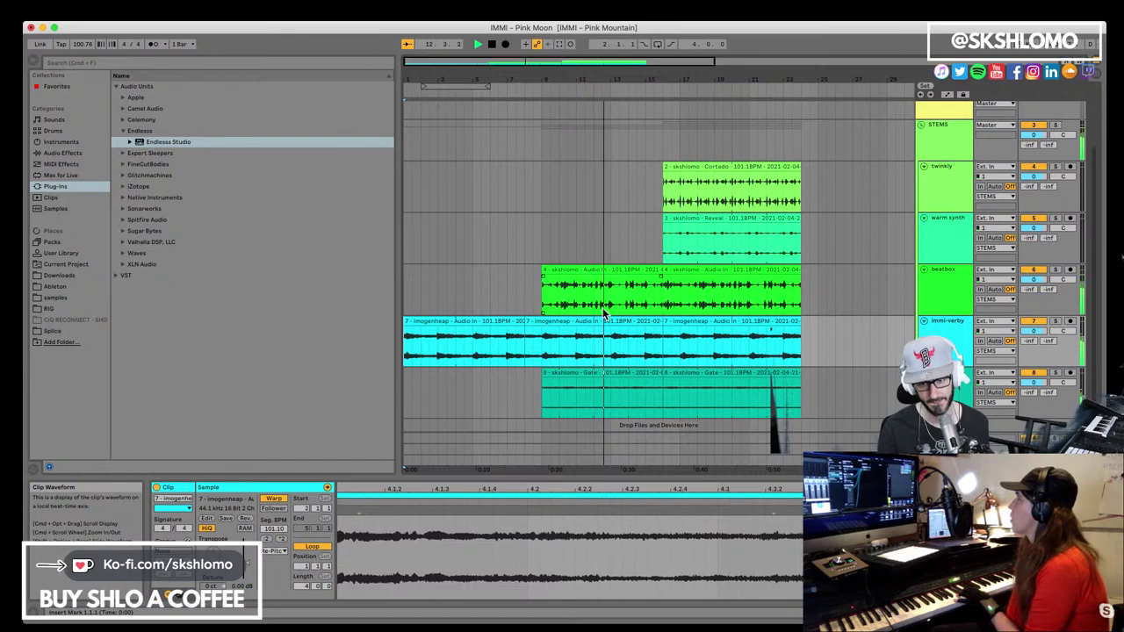
{"action": "scroll", "coordinate": [600, 310], "scroll_direction": "down", "scroll_amount": 1}
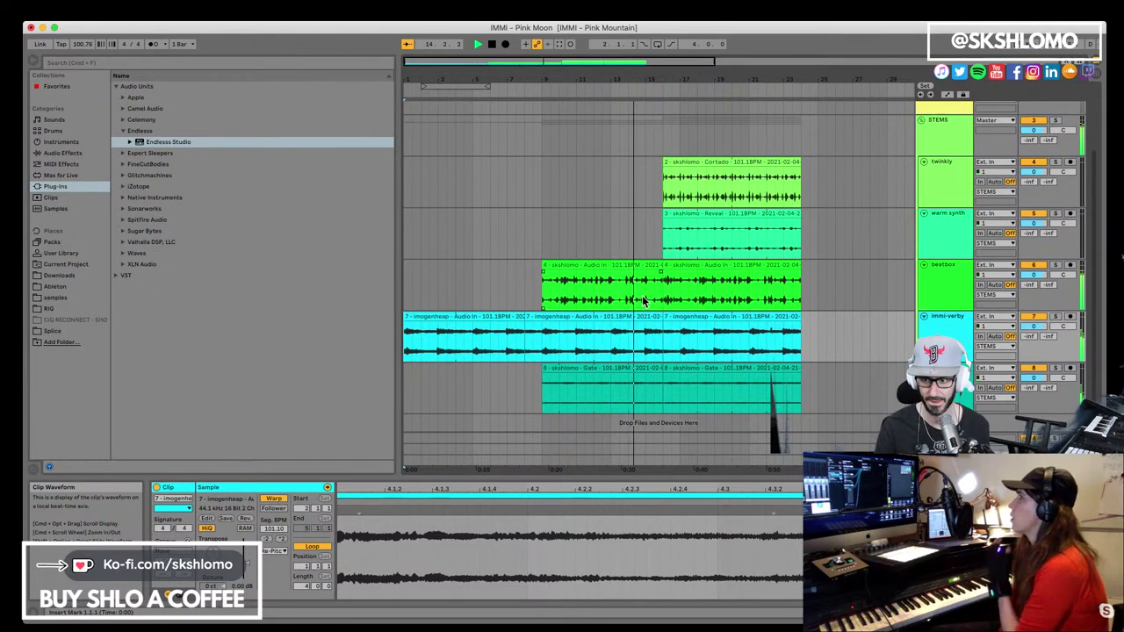
{"action": "left_click_drag", "start_coordinate": [644, 296], "coordinate": [660, 297]}
{"action": "key", "text": "Delete"}
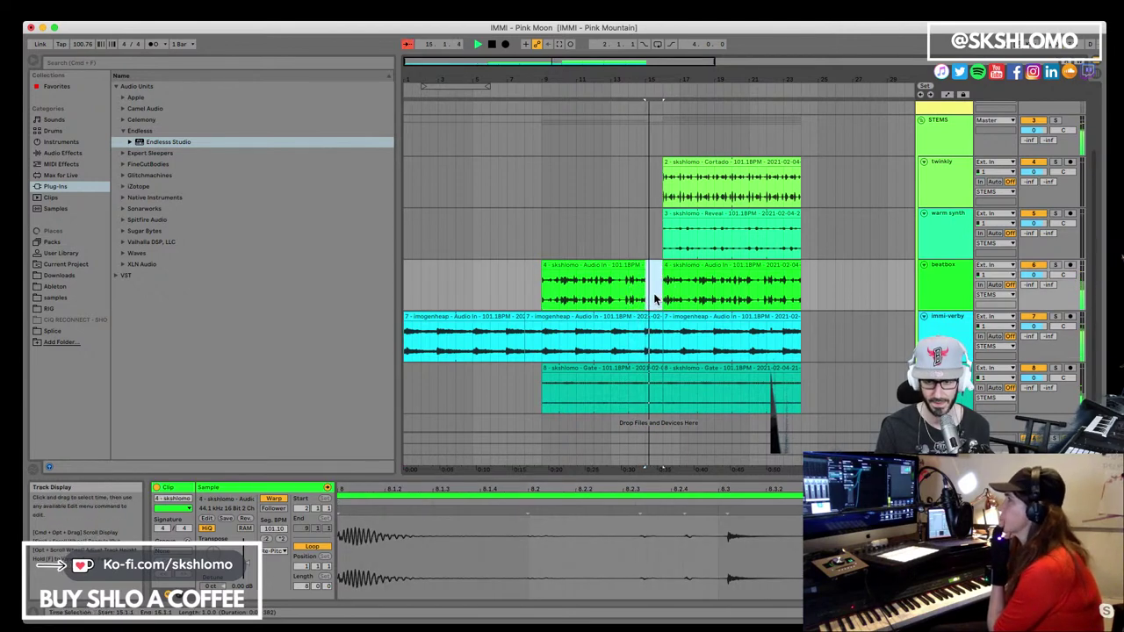
Clear bar 16 on the twinkly, warm synth and beatbox tracks and audition the break from bar 14
{"action": "scroll", "coordinate": [647, 294], "scroll_direction": "down", "scroll_amount": 1}
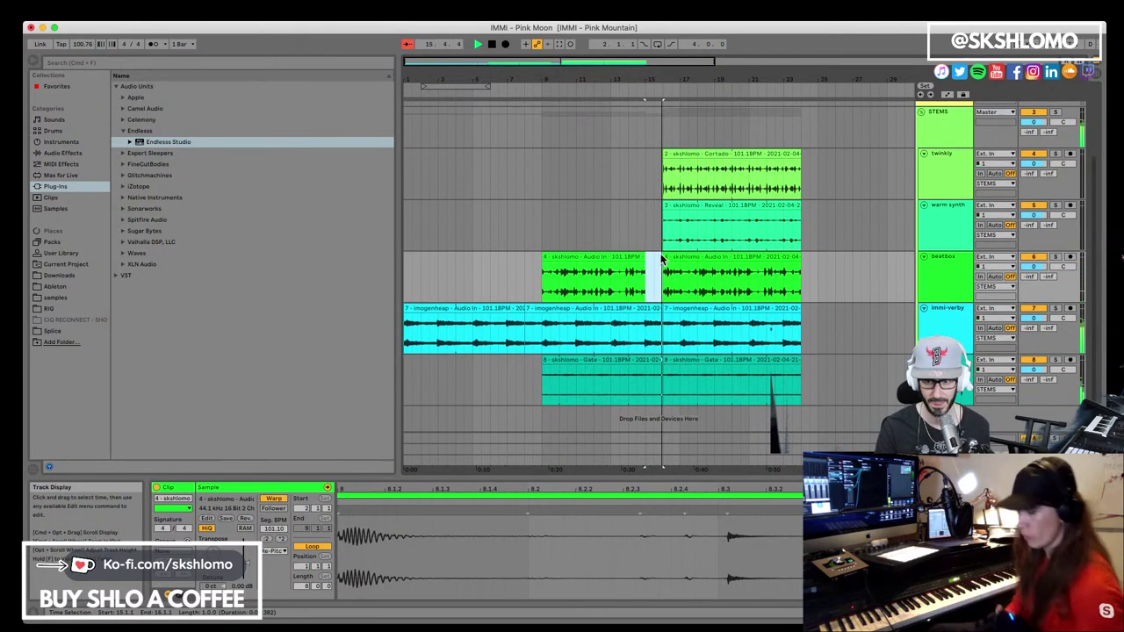
{"action": "left_click_drag", "start_coordinate": [657, 274], "coordinate": [684, 191]}
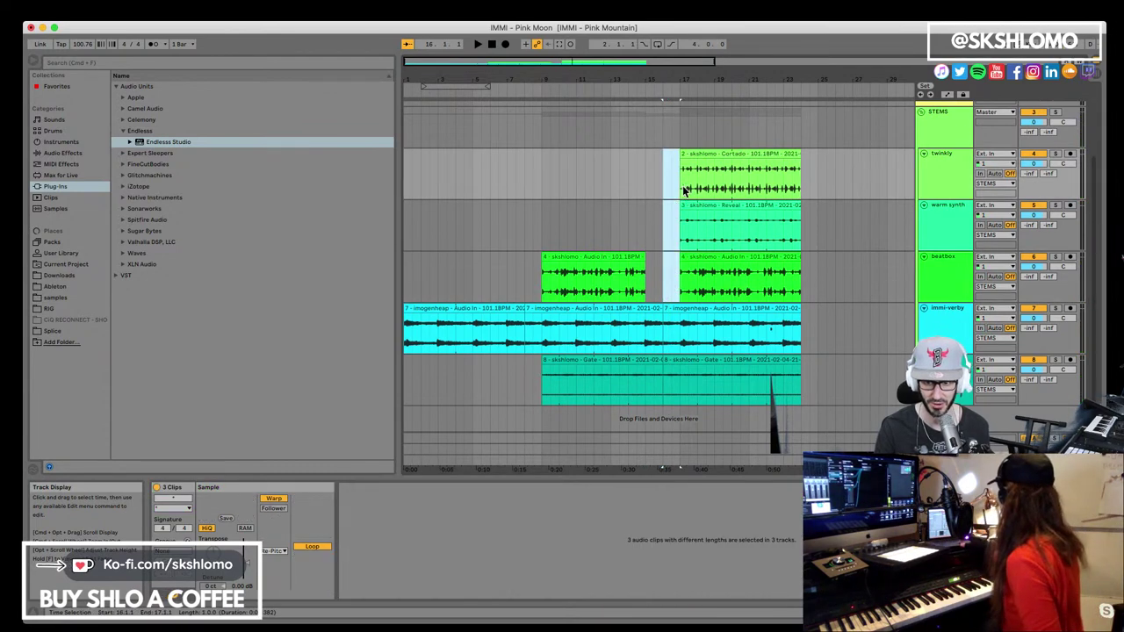
{"action": "left_click", "coordinate": [632, 286]}
{"action": "key", "text": "space"}
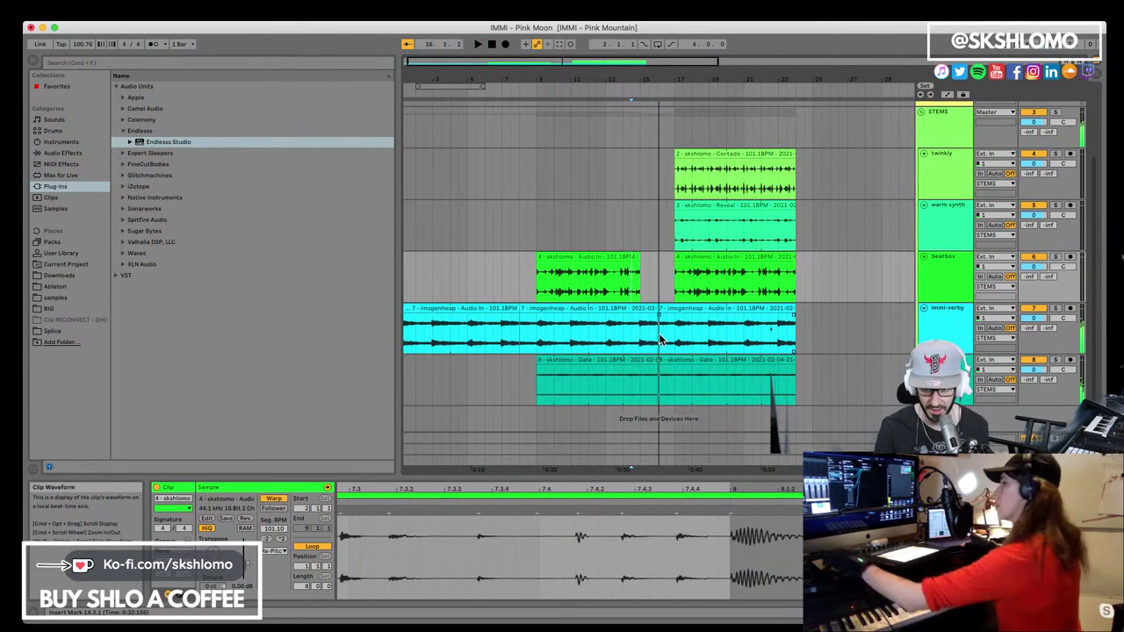
{"action": "key", "text": "space"}
Split bar 16 out of the immi-verby clip as its own clip and reverse its sample
{"action": "left_click_drag", "start_coordinate": [658, 335], "coordinate": [674, 337]}
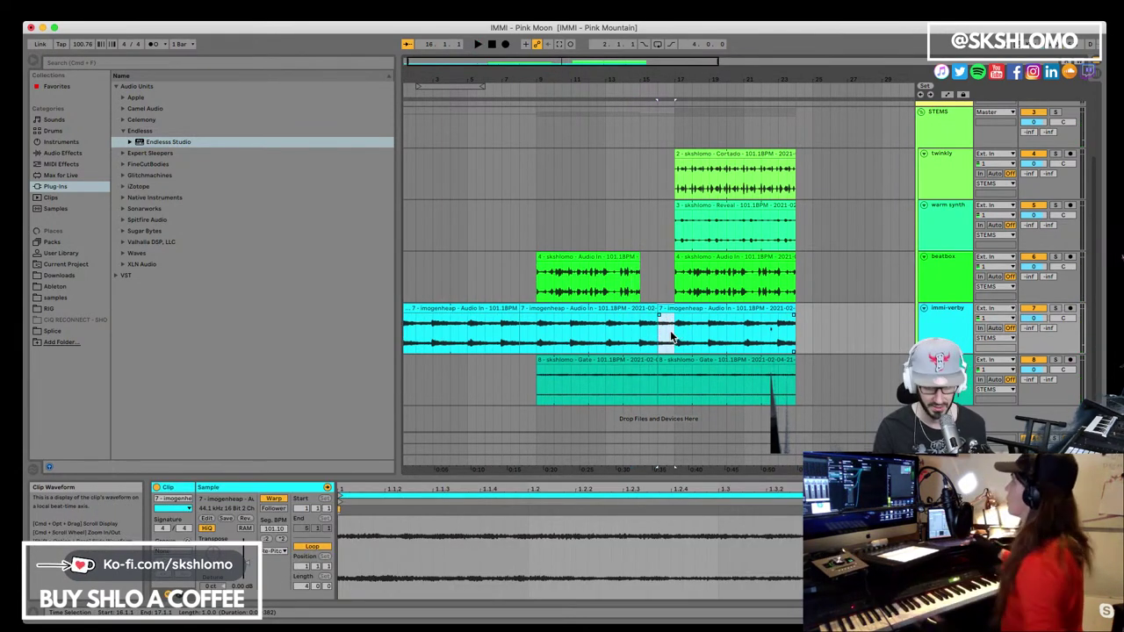
{"action": "key", "text": "super+e"}
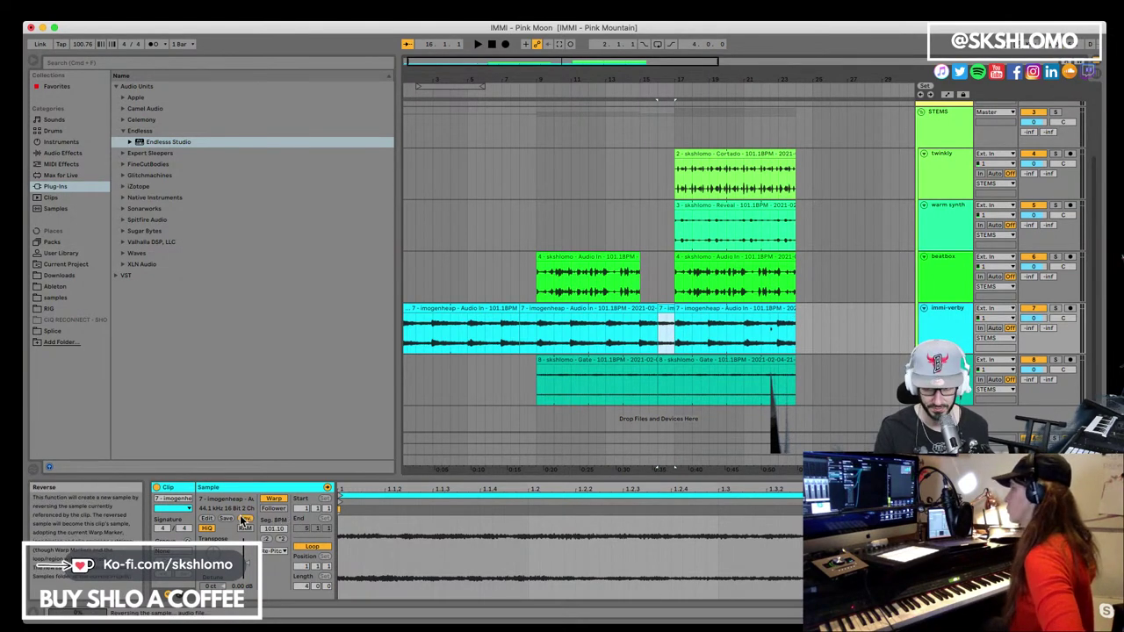
Play back the transition into bar 17, starting from bar 15 and again from bar 16
{"action": "key", "text": "space"}
{"action": "left_click", "coordinate": [714, 293]}
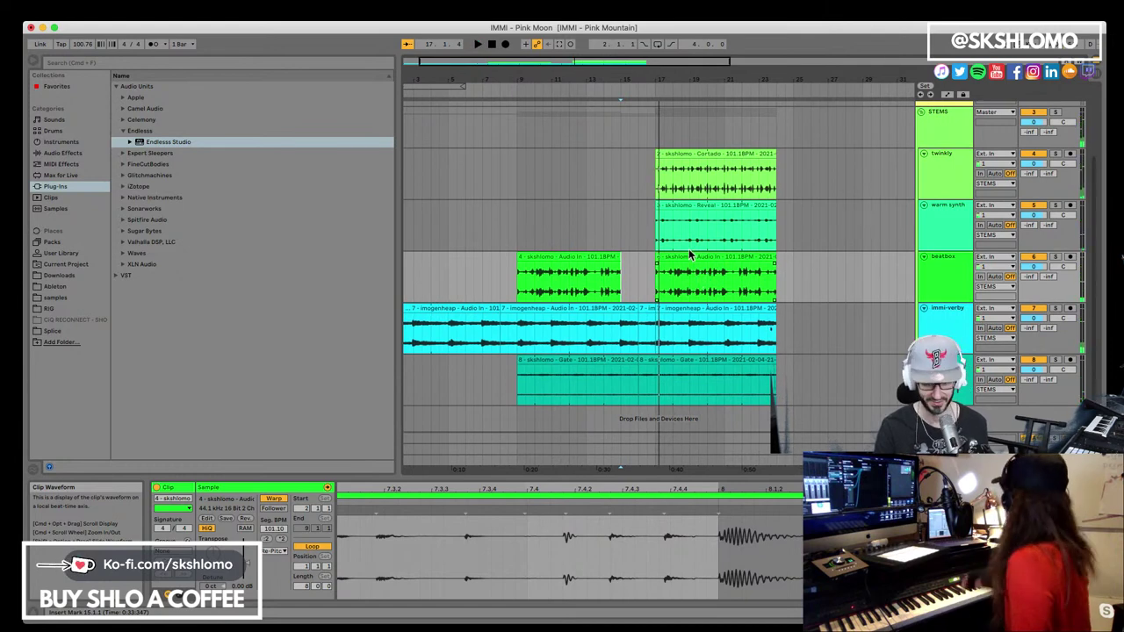
{"action": "left_click", "coordinate": [630, 189]}
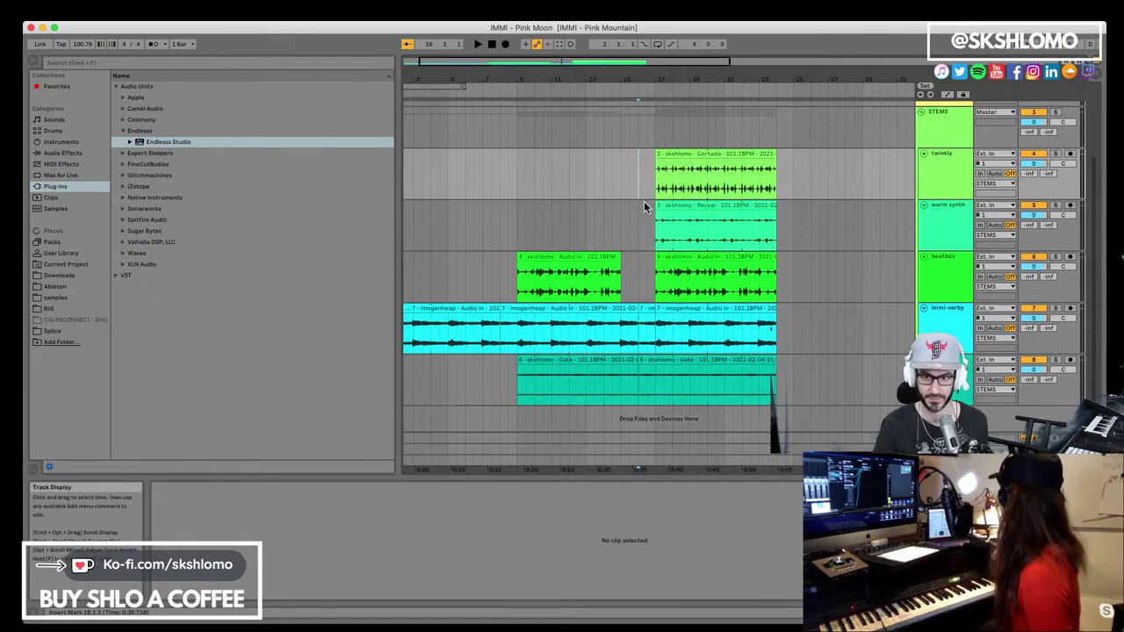
{"action": "key", "text": "space"}
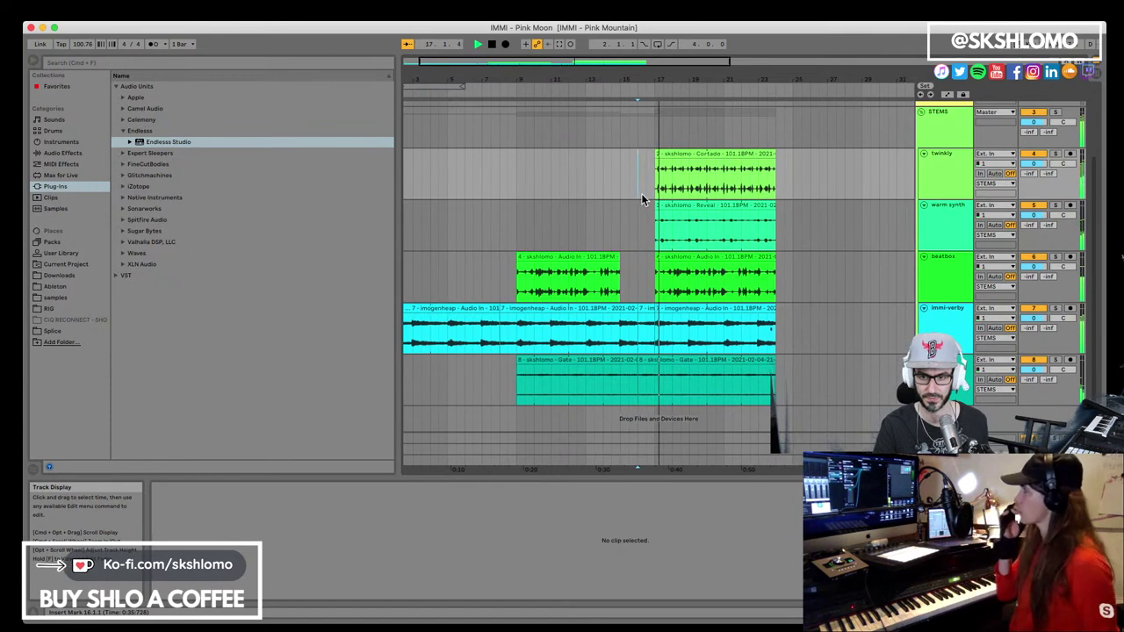
{"action": "key", "text": "space"}
Try duplicating bar 17 across all tracks, and undo the duplication
{"action": "left_click", "coordinate": [654, 185]}
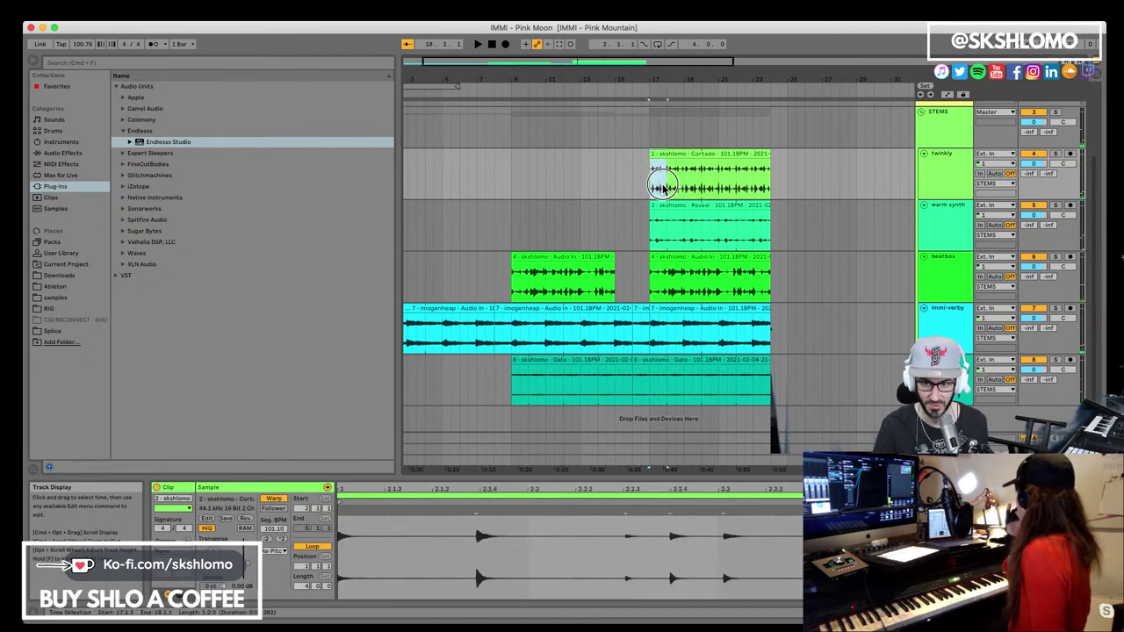
{"action": "key", "text": "super+shift+d"}
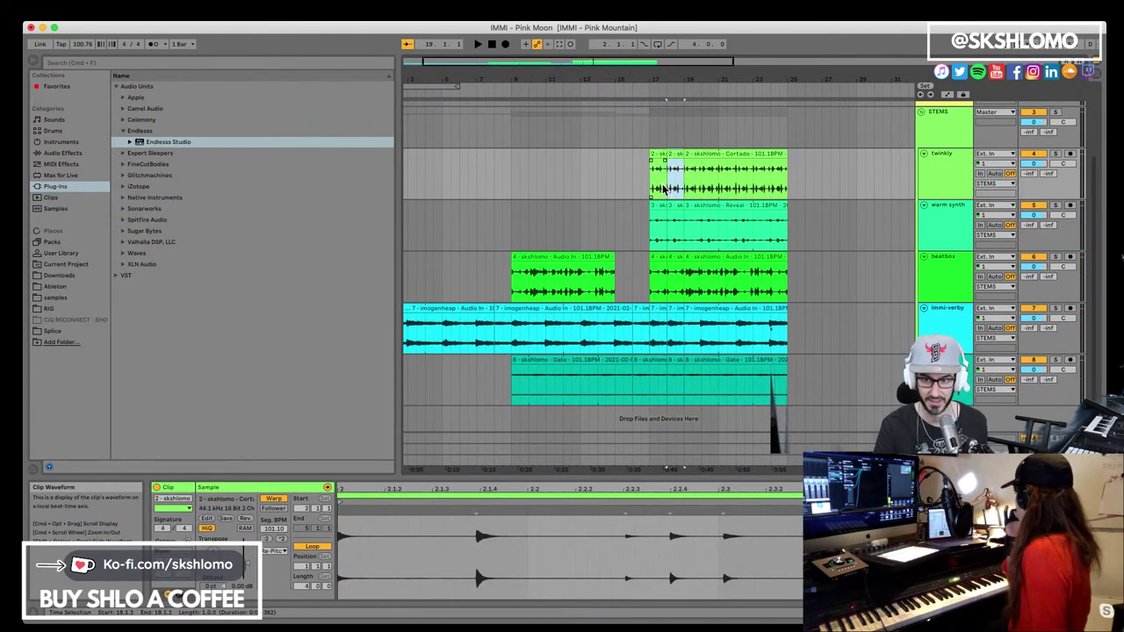
{"action": "key", "text": "super+z"}
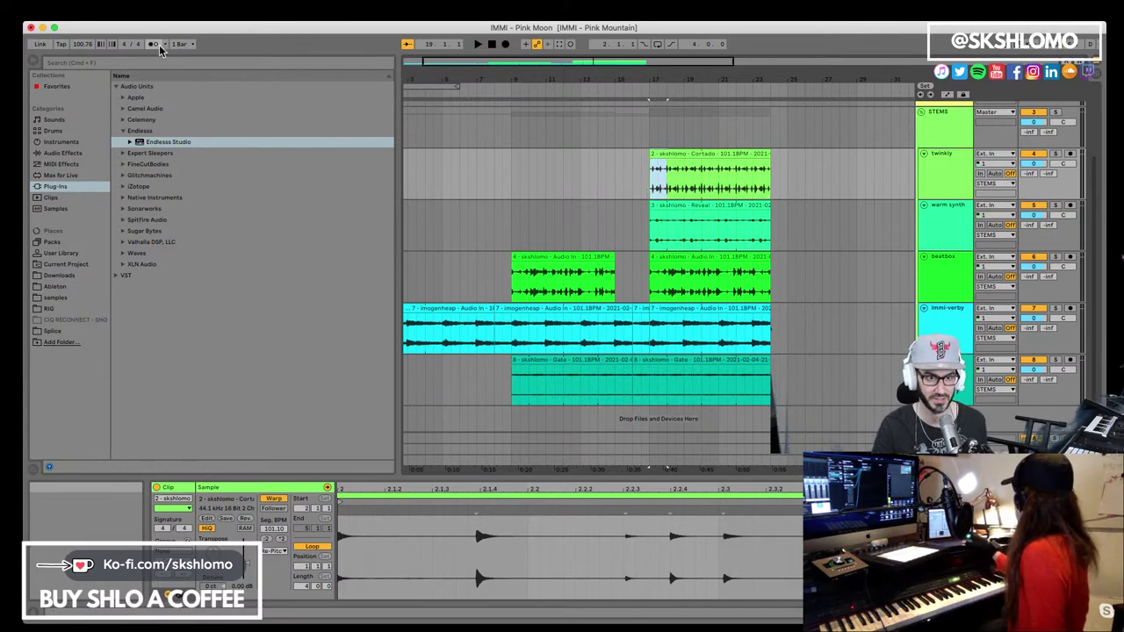
Insert one bar of silence at bar 17 across all tracks
{"action": "left_click", "coordinate": [119, 7]}
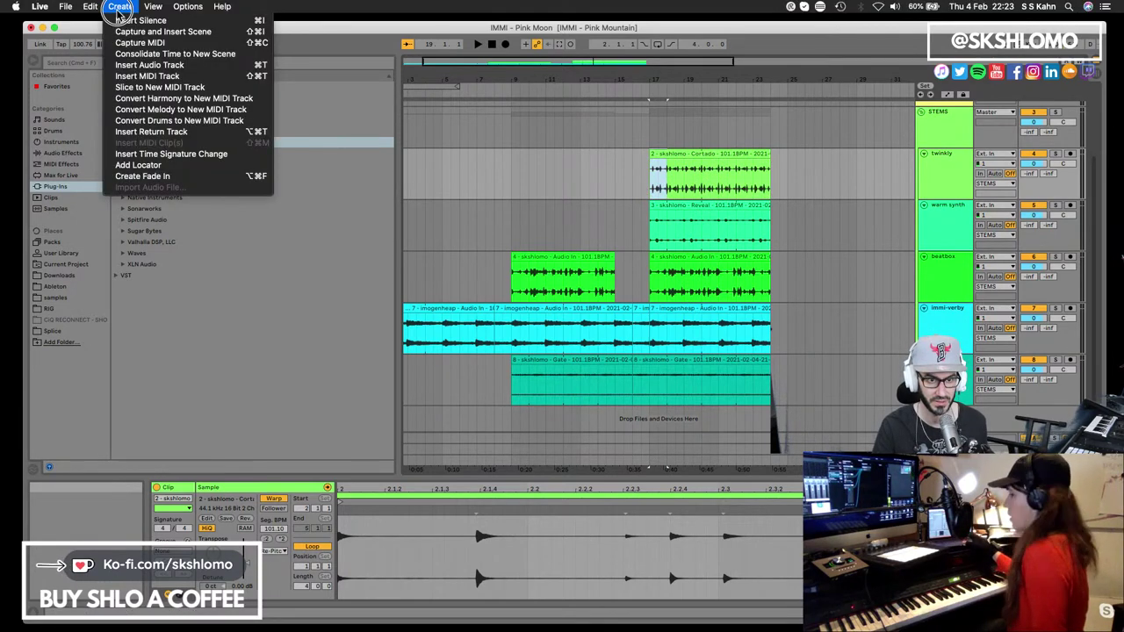
{"action": "left_click", "coordinate": [114, 7]}
{"action": "key", "text": "super+i"}
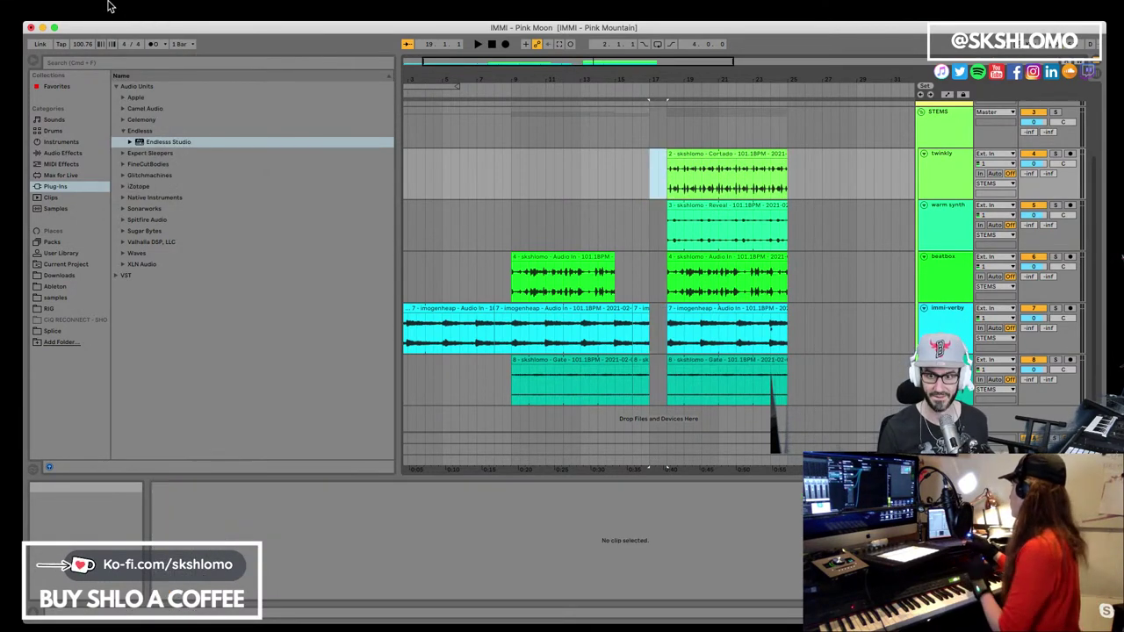
Audition the silent bar from the middle of bar 16 and set the immi-verby track's first send to -9.7 dB
{"action": "left_click", "coordinate": [635, 233]}
{"action": "key", "text": "space"}
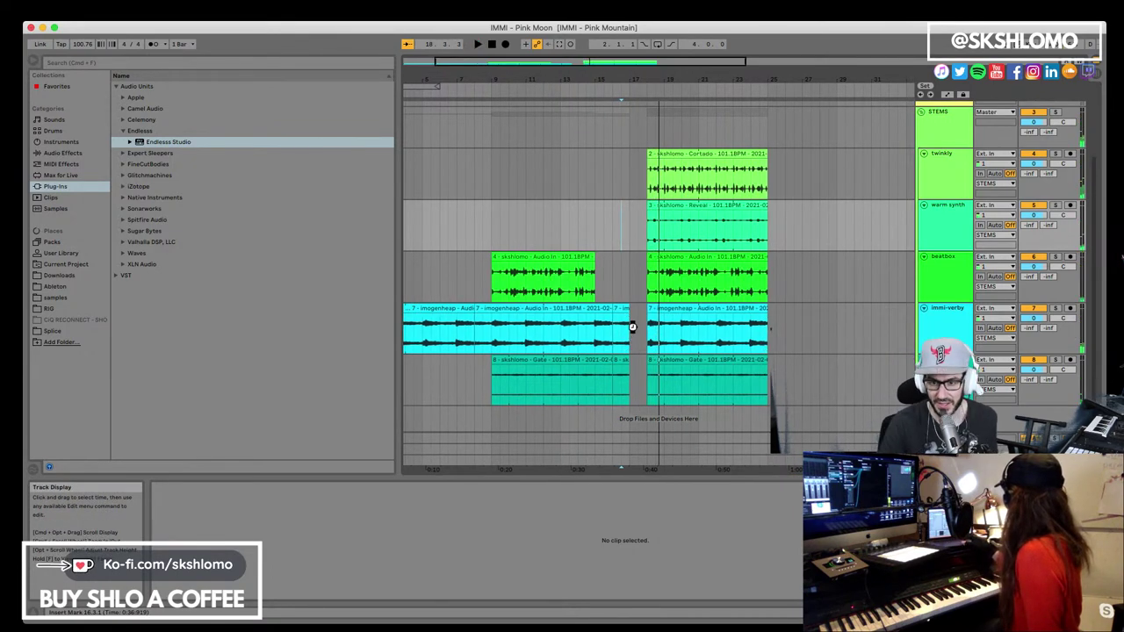
{"action": "left_click", "coordinate": [629, 331]}
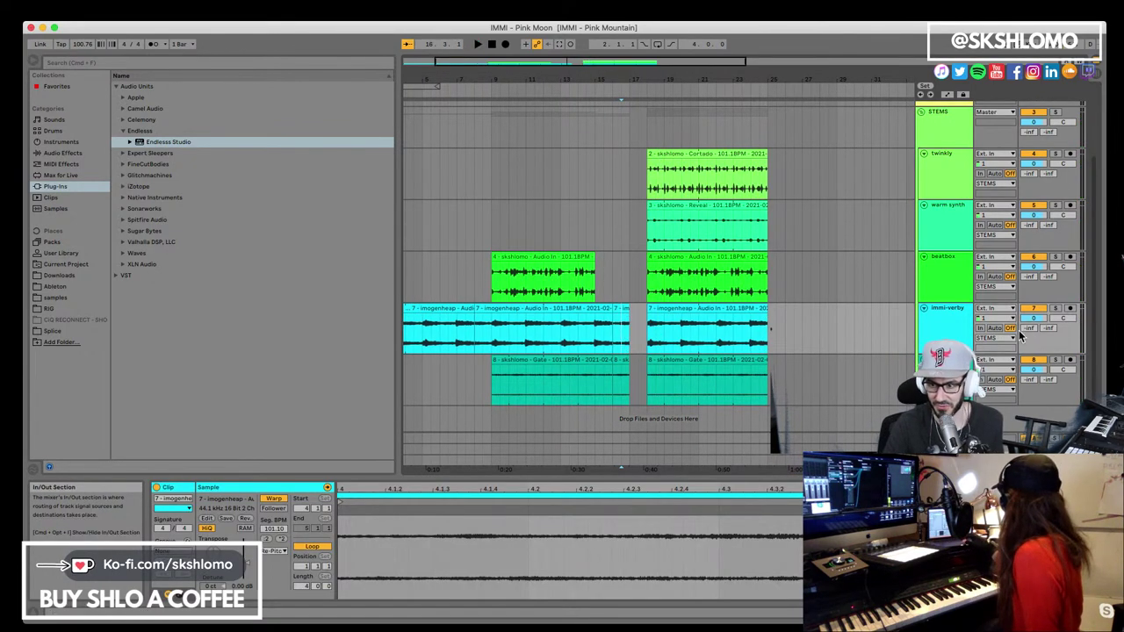
{"action": "left_click_drag", "start_coordinate": [1029, 328], "coordinate": [1029, 298]}
During playback, lower the twinkly track's volume to -10.6 dB and pan it to 5L
{"action": "key", "text": "space"}
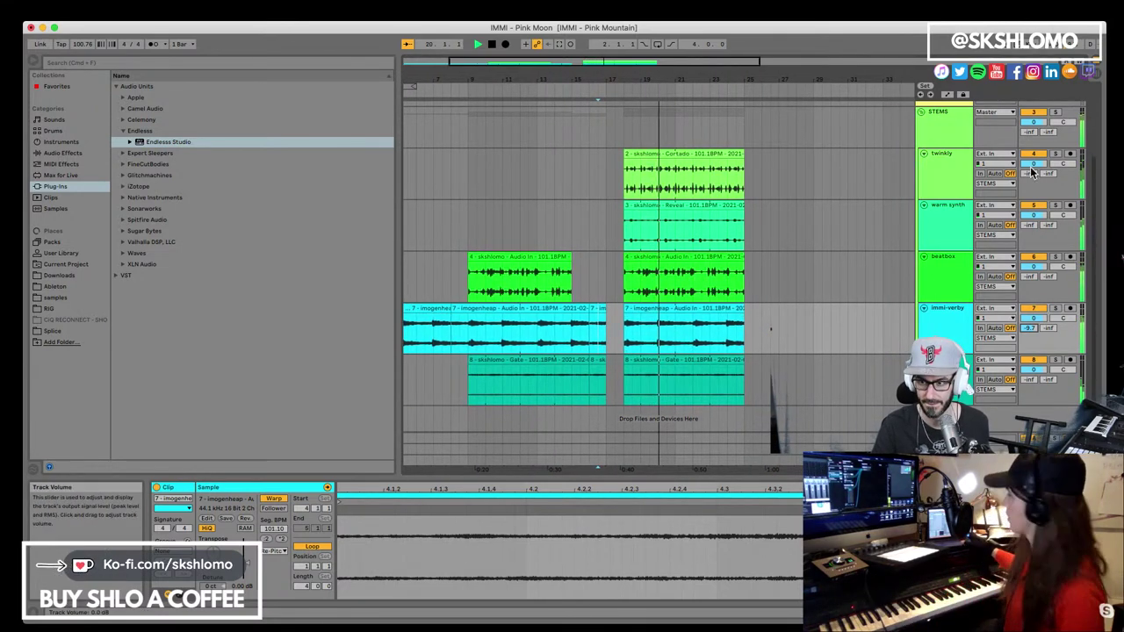
{"action": "left_click_drag", "start_coordinate": [1033, 163], "coordinate": [1032, 171]}
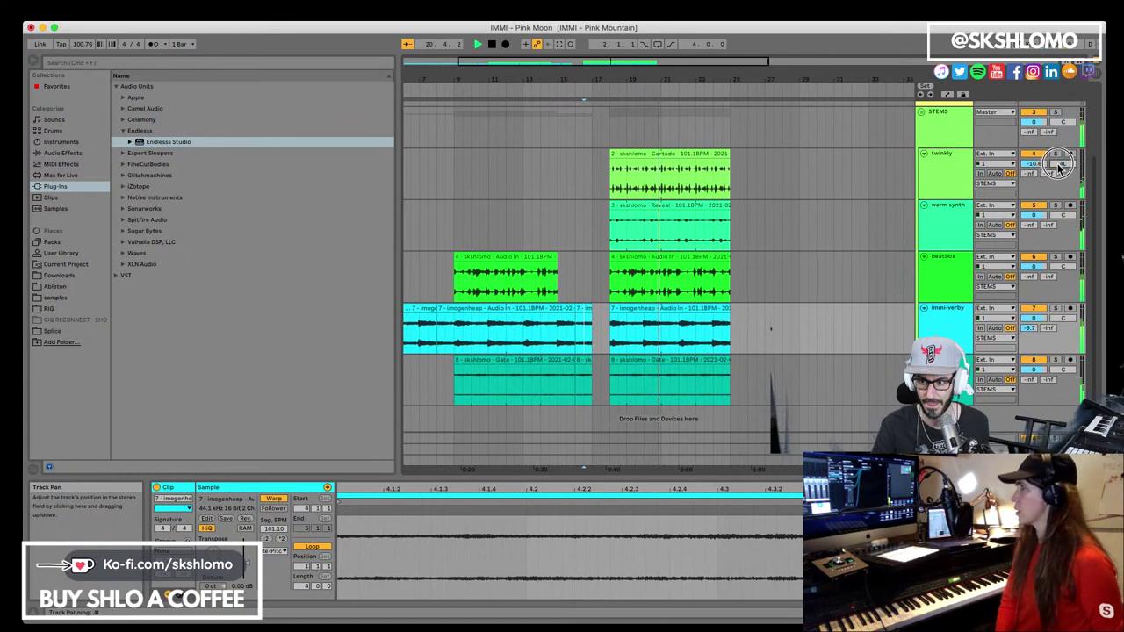
Duplicate the twinkly track and consolidate the copy's clip from bar 18 to bar 25
{"action": "left_click", "coordinate": [942, 188]}
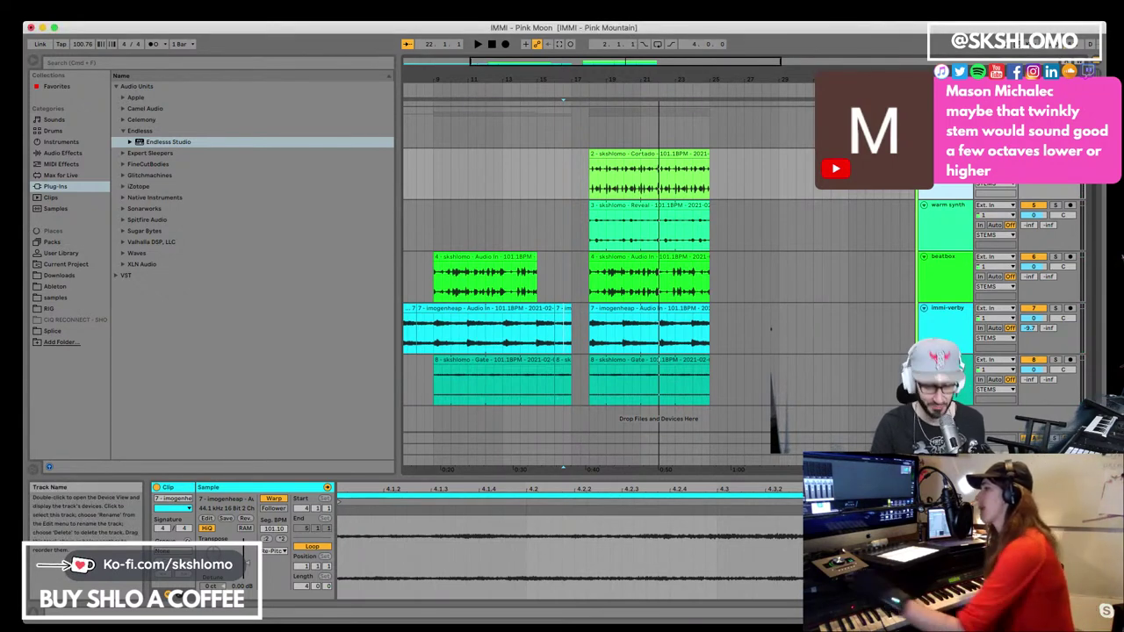
{"action": "key", "text": "ctrl+d"}
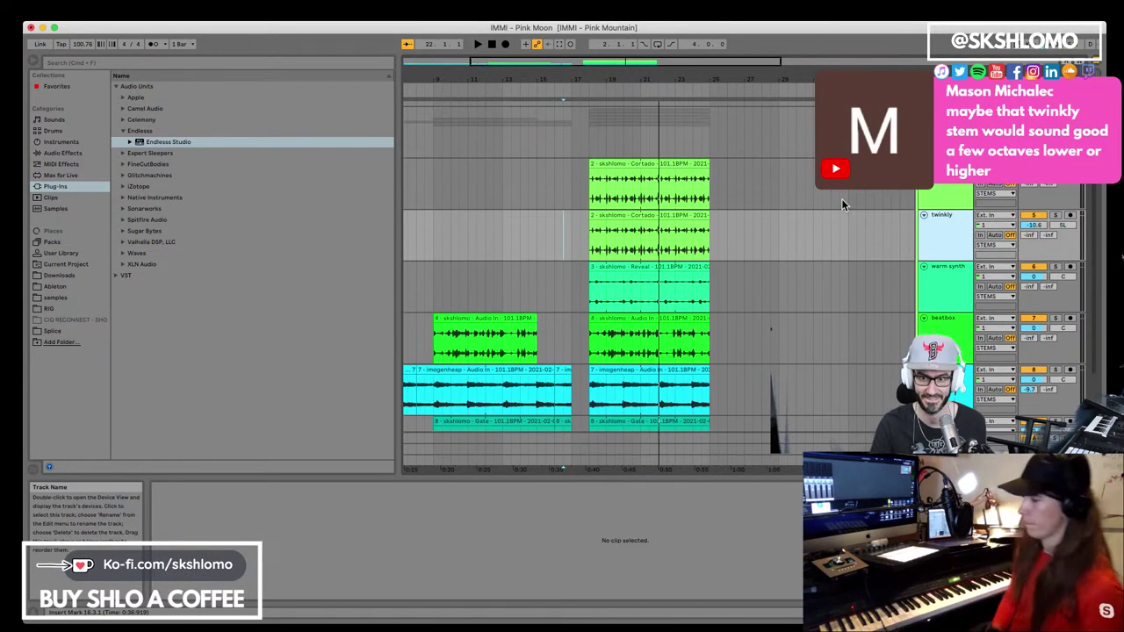
{"action": "left_click", "coordinate": [647, 220]}
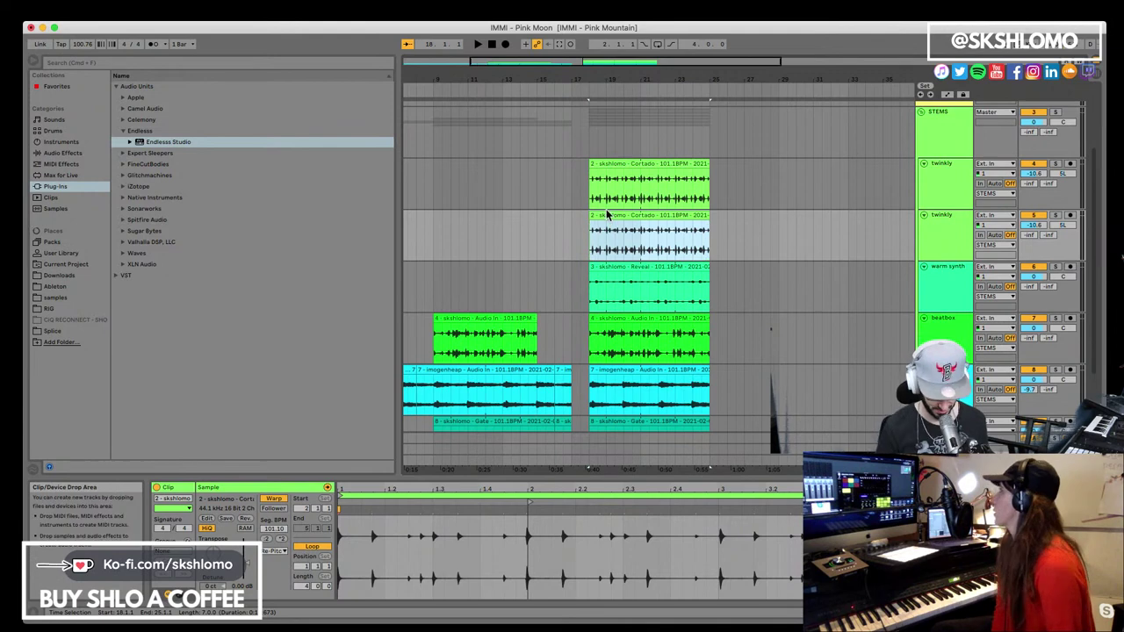
{"action": "key", "text": "super+j"}
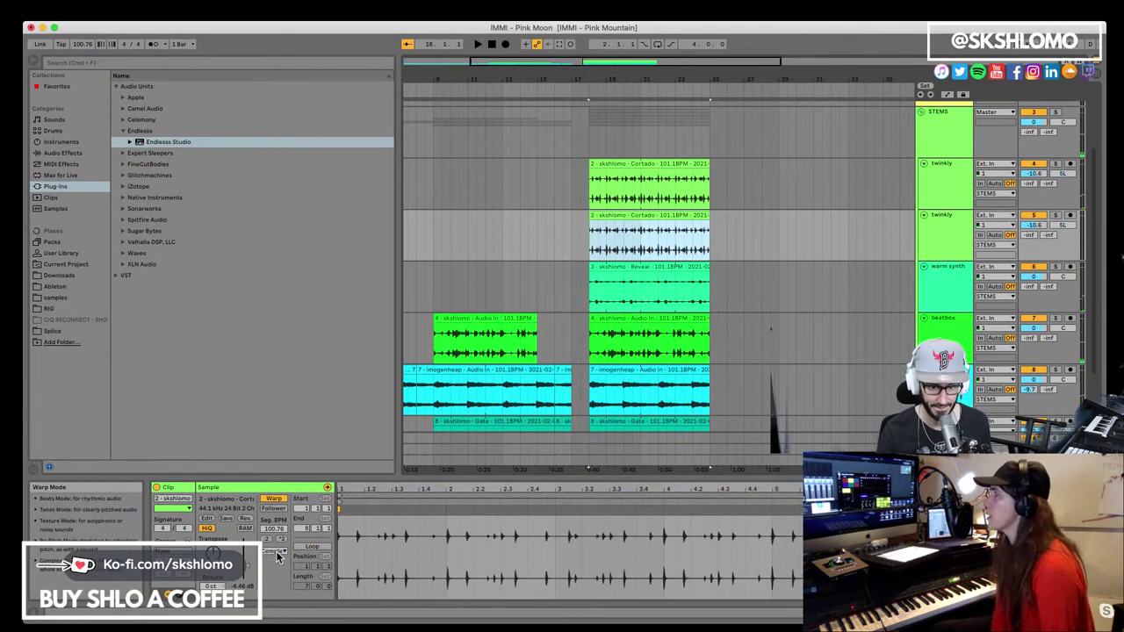
Try the Complex Pro warp mode on the duplicate twinkly clip and audition that track soloed
{"action": "left_click", "coordinate": [277, 553]}
{"action": "left_click", "coordinate": [280, 604]}
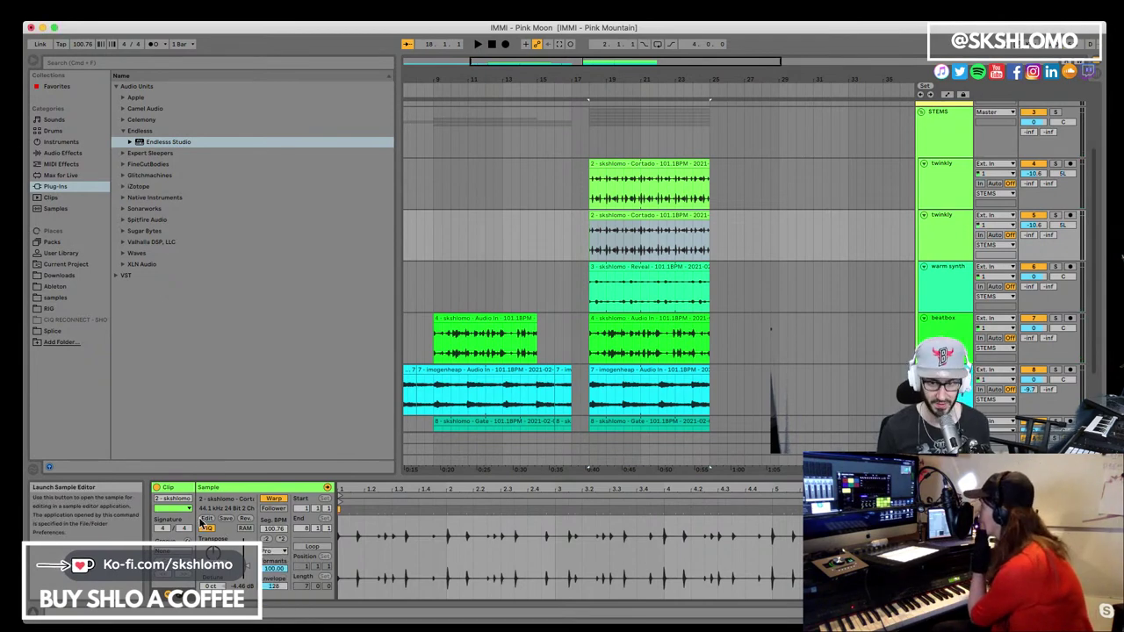
{"action": "key", "text": "space"}
{"action": "scroll", "coordinate": [615, 351], "scroll_direction": "left", "scroll_amount": 3}
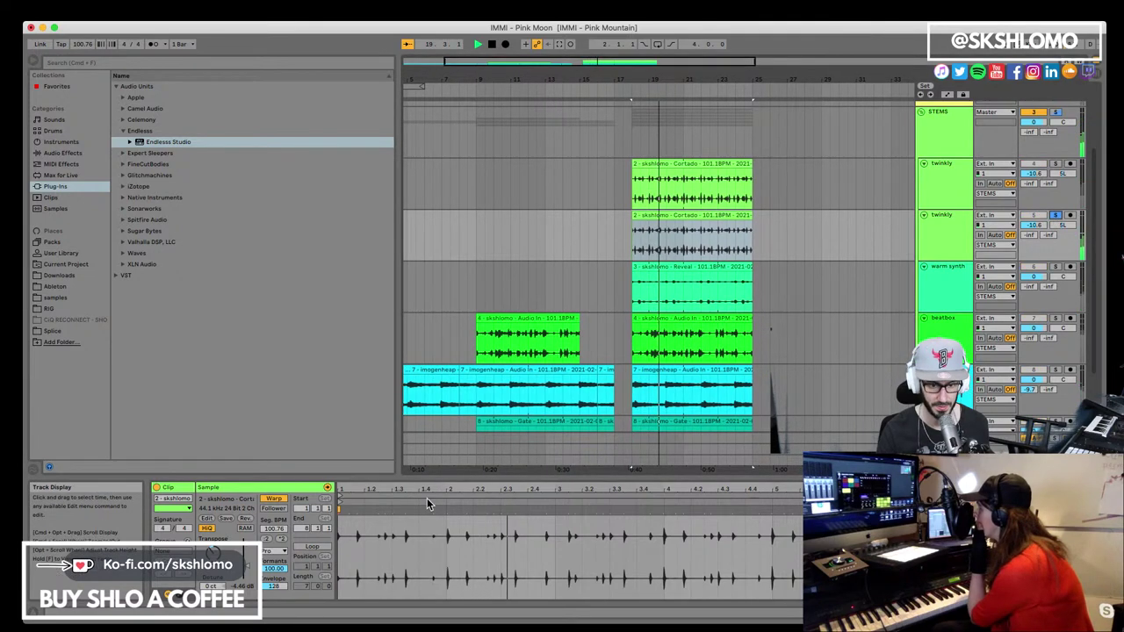
Set the duplicate twinkly clip's warp mode to Complex and pan its track to 17L while auditioning the mix
{"action": "left_click", "coordinate": [274, 550]}
{"action": "left_click", "coordinate": [281, 601]}
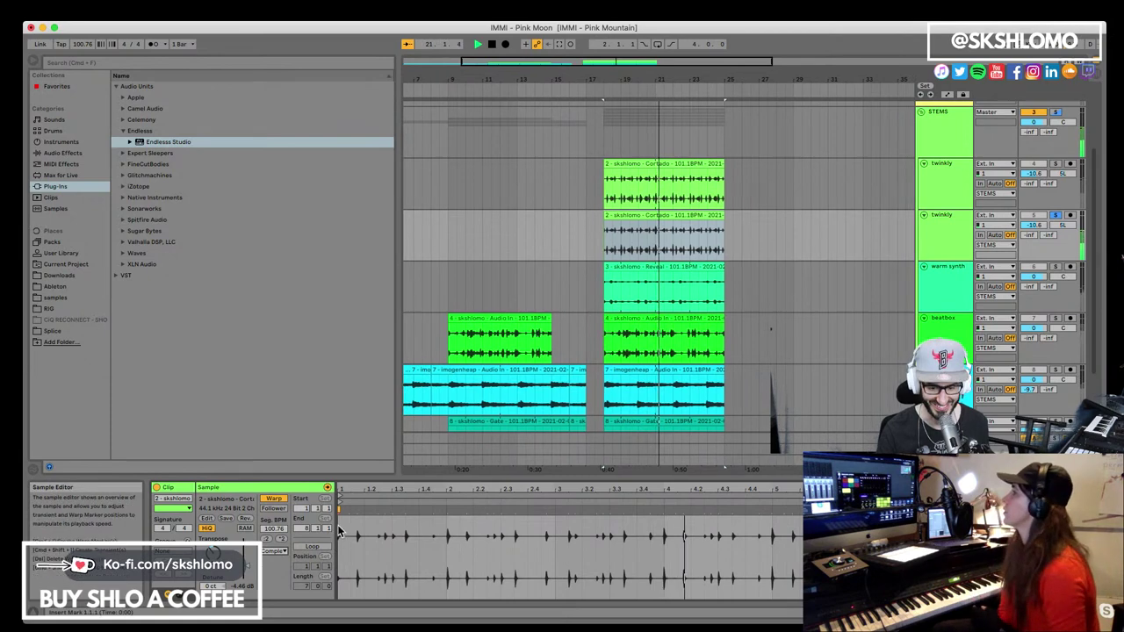
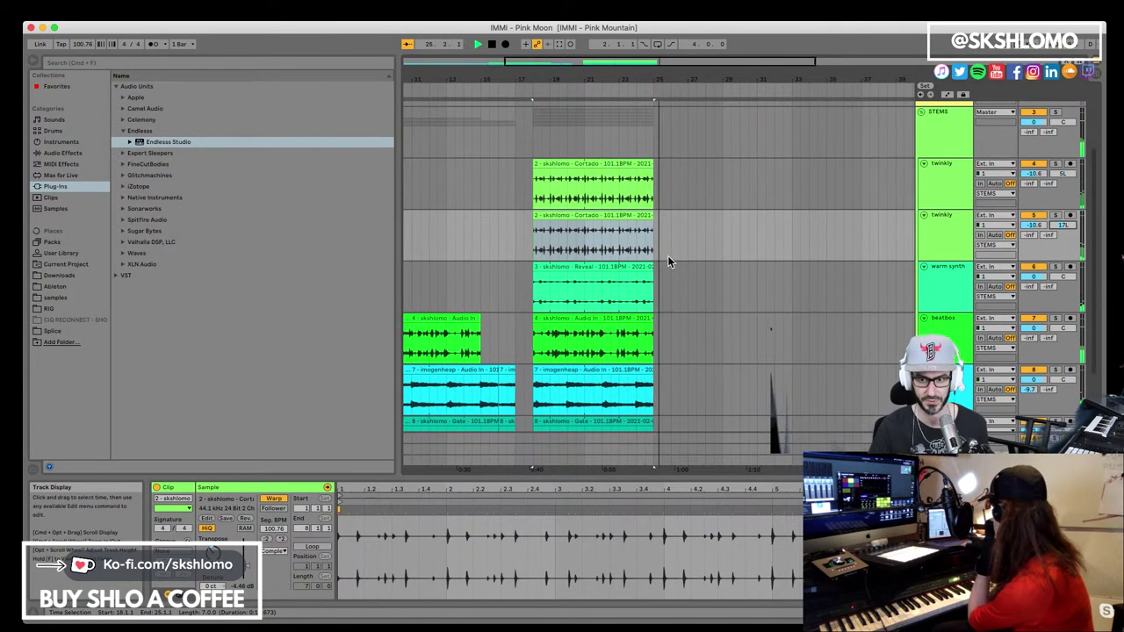
{"action": "key", "text": "space"}
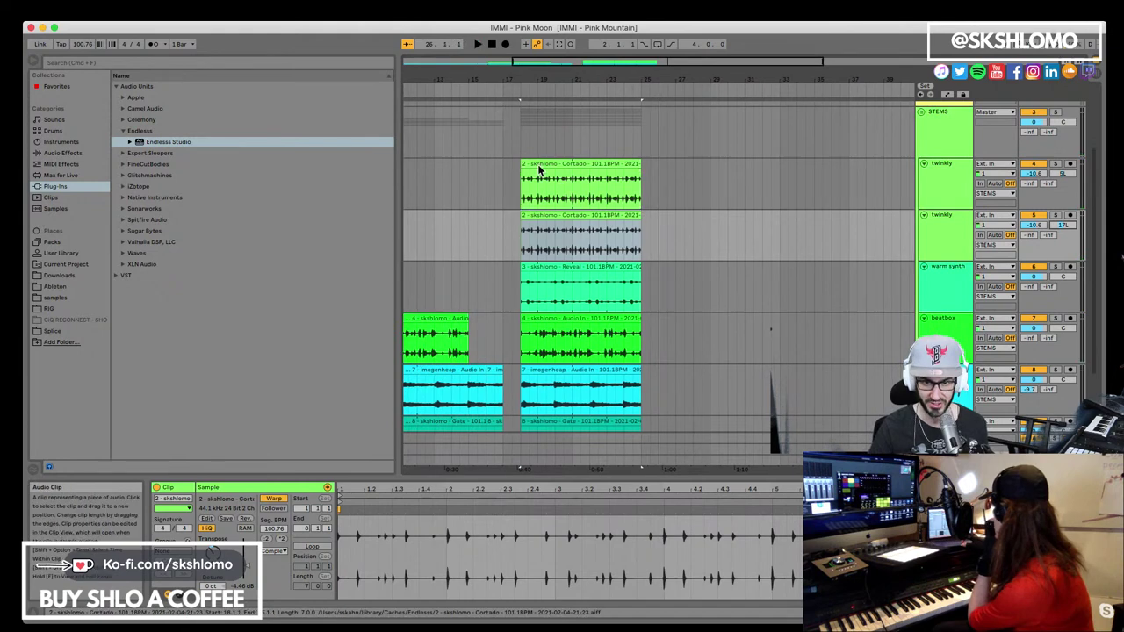
Select all six stem tracks from bar 18 to bar 26 and duplicate that section directly after itself
{"action": "left_click", "coordinate": [609, 170]}
{"action": "scroll", "coordinate": [602, 334], "scroll_direction": "down", "scroll_amount": 3}
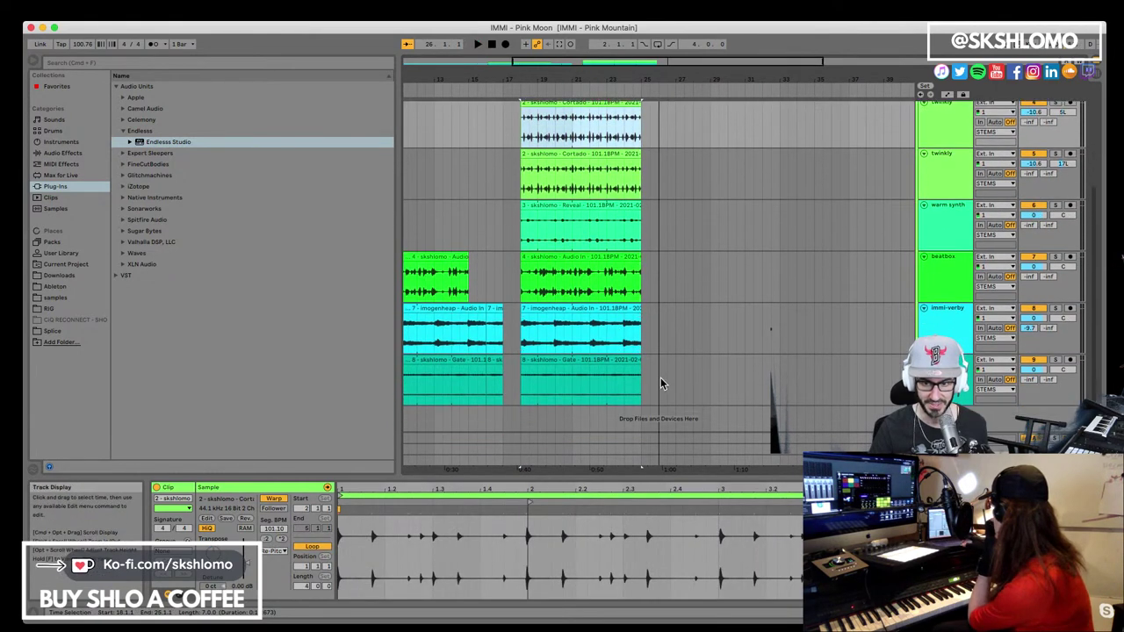
{"action": "left_click", "coordinate": [660, 383], "text": "shift"}
{"action": "scroll", "coordinate": [681, 246], "scroll_direction": "up", "scroll_amount": 3}
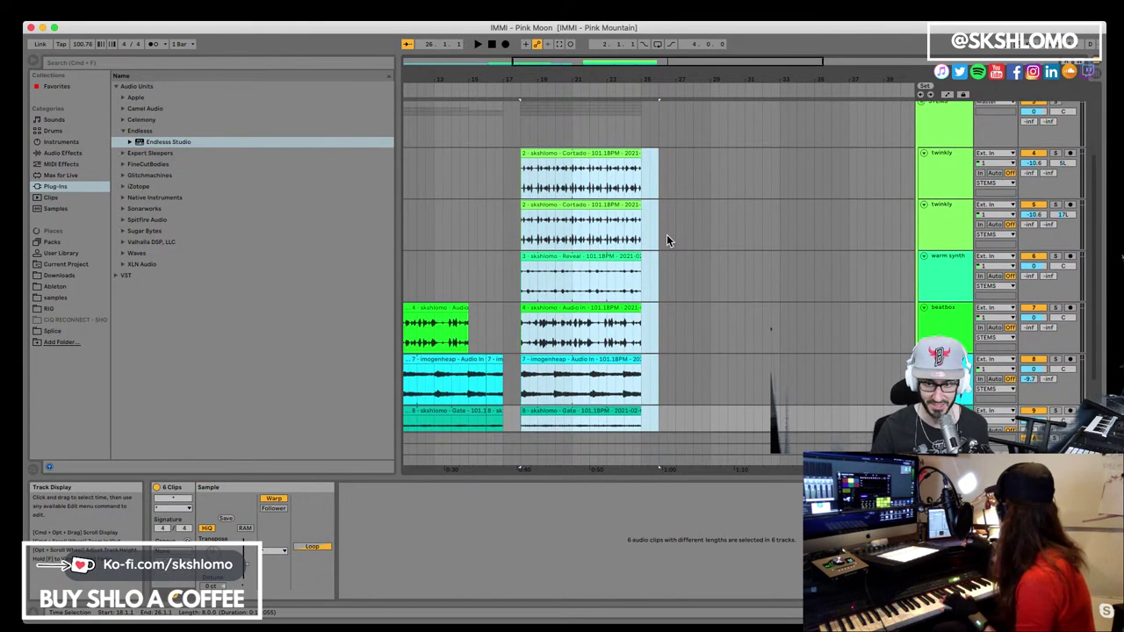
{"action": "key", "text": "super+d"}
{"action": "scroll", "coordinate": [667, 176], "scroll_direction": "up", "scroll_amount": 3}
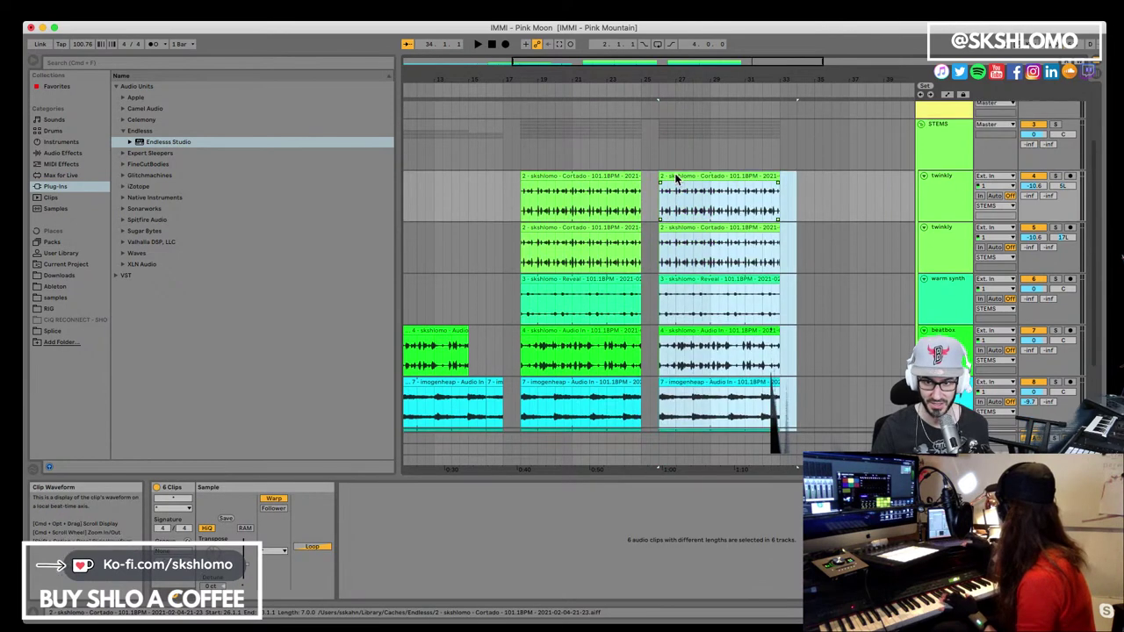
{"action": "scroll", "coordinate": [624, 187], "scroll_direction": "up", "scroll_amount": 1}
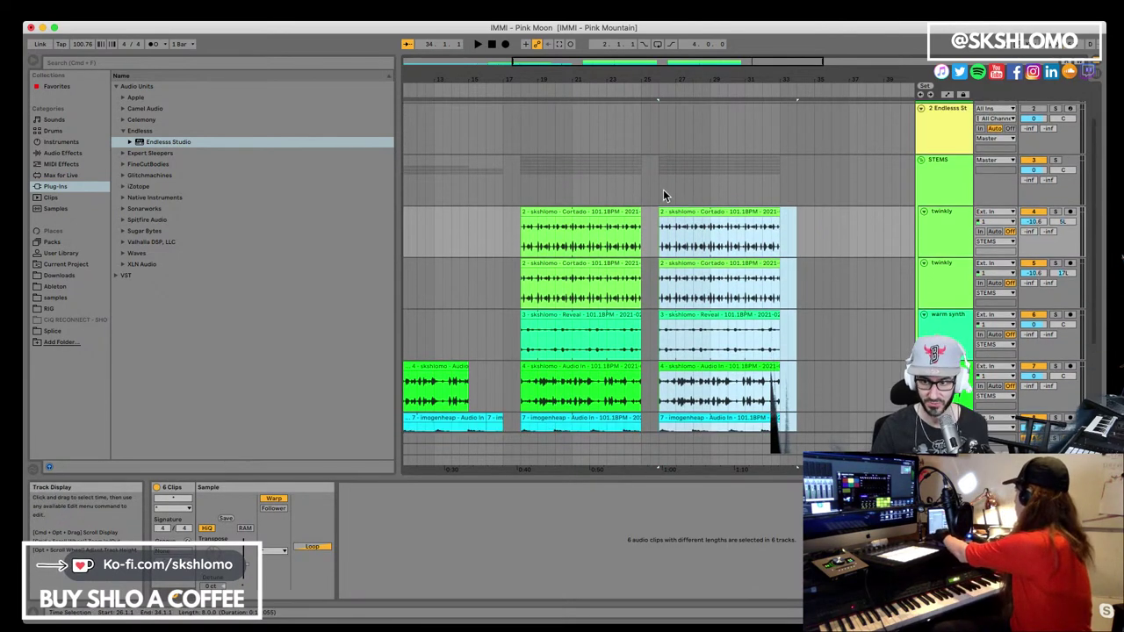
Insert a MIDI track below the stems and audition the 32 Pad Kit Special and 64 Pad Kit Jazz drum kits
{"action": "scroll", "coordinate": [919, 184], "scroll_direction": "down", "scroll_amount": 6}
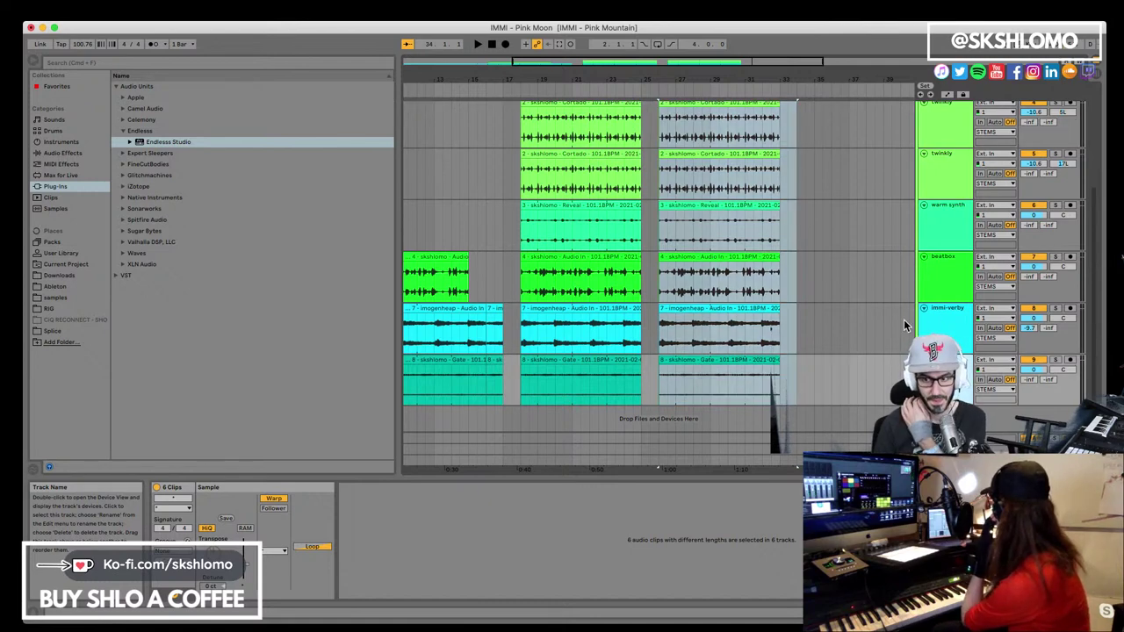
{"action": "key", "text": "super+t"}
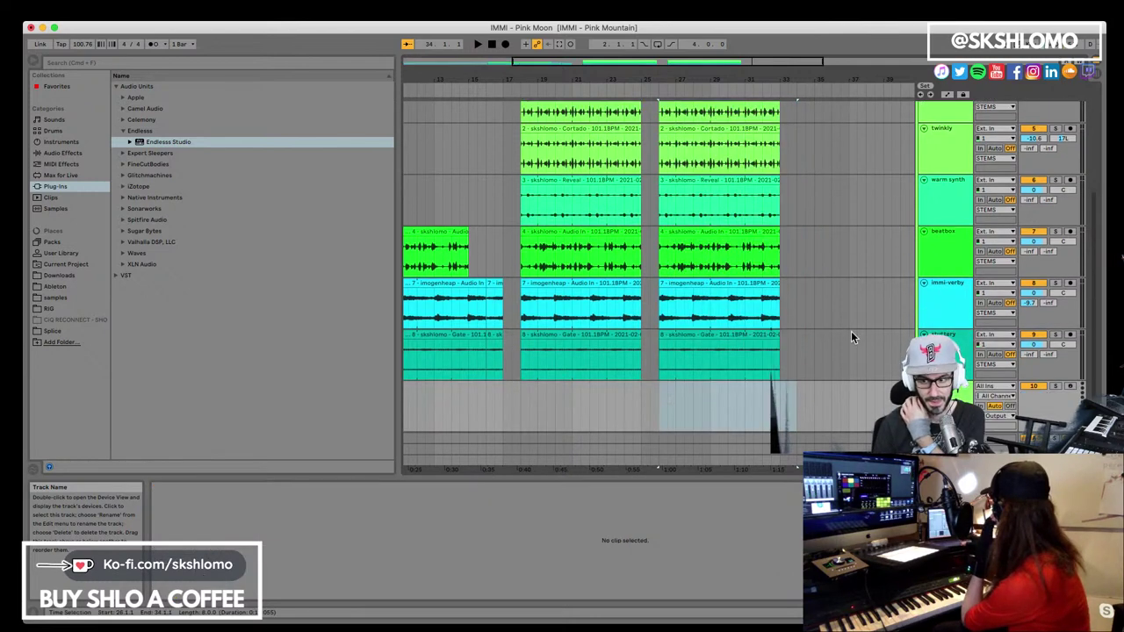
{"action": "left_click", "coordinate": [55, 131]}
{"action": "left_click", "coordinate": [177, 153]}
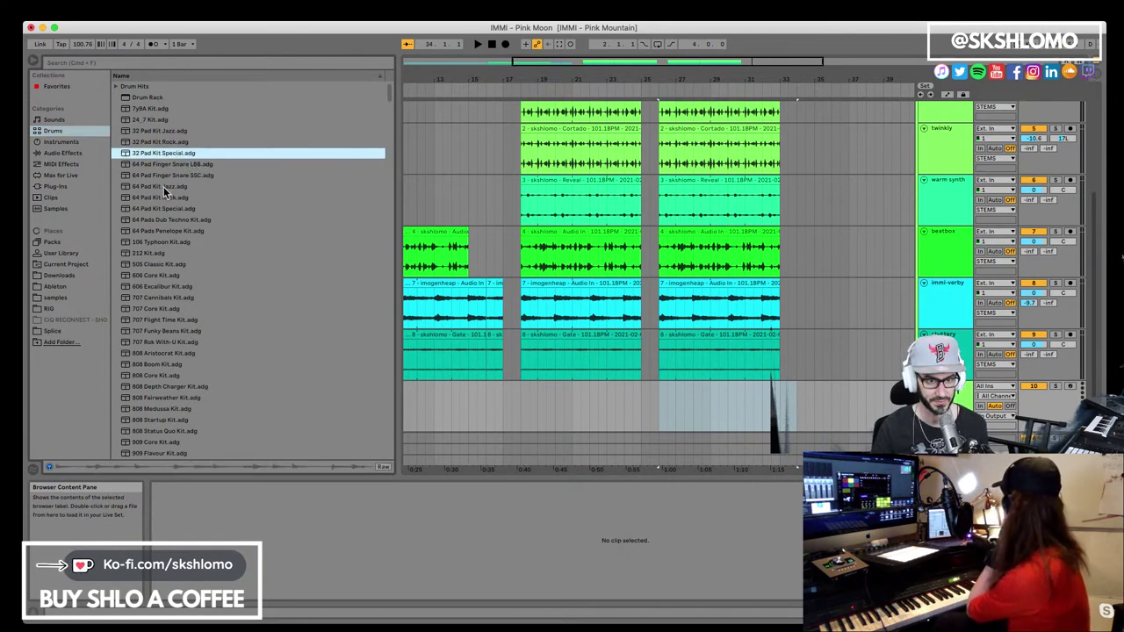
{"action": "left_click", "coordinate": [163, 186]}
{"action": "scroll", "coordinate": [174, 296], "scroll_direction": "down", "scroll_amount": 8}
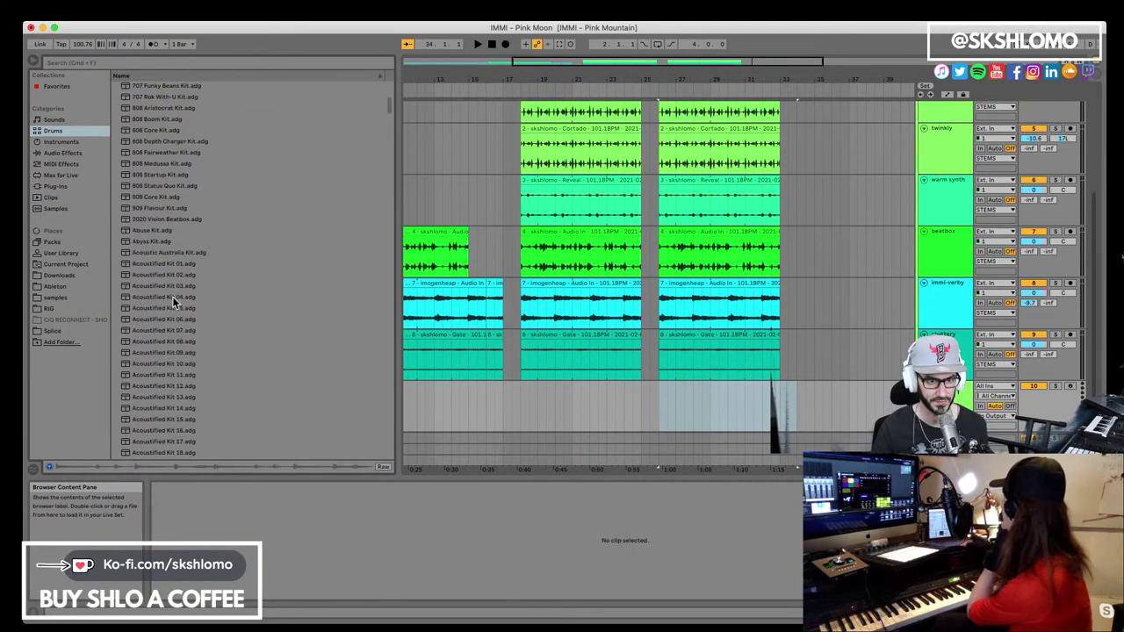
Audition more drum kits, including Acoustified Kit 04, Acoustified Kit 12, Africa Drum and Agile Shot Kit
{"action": "left_click", "coordinate": [172, 296]}
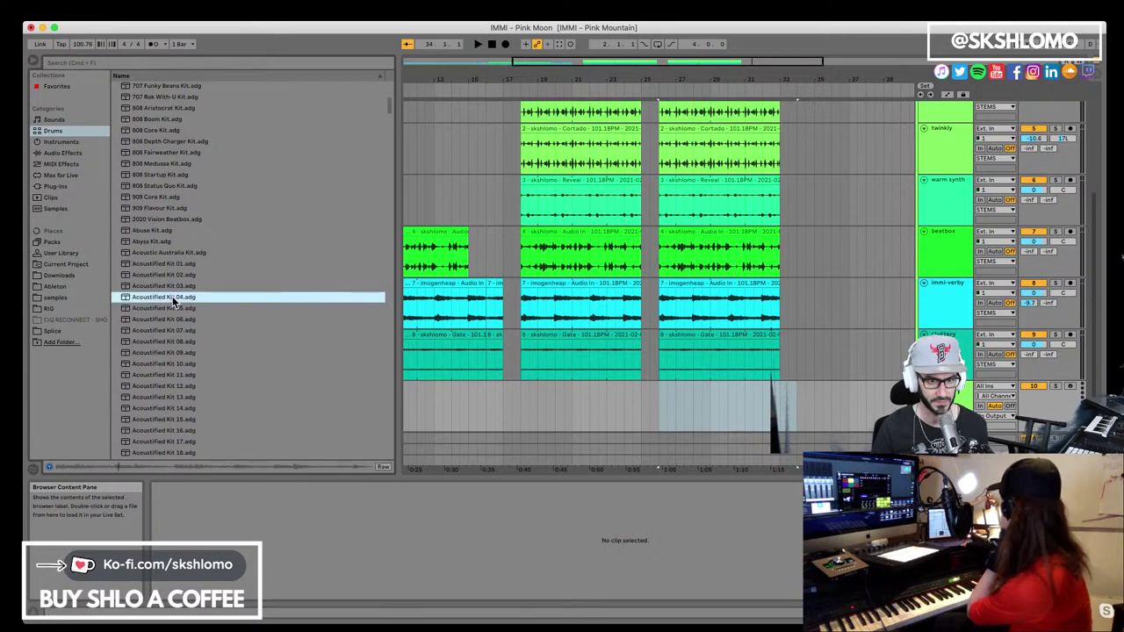
{"action": "scroll", "coordinate": [172, 296], "scroll_direction": "down", "scroll_amount": 2}
{"action": "left_click", "coordinate": [182, 328]}
{"action": "scroll", "coordinate": [188, 334], "scroll_direction": "down", "scroll_amount": 3}
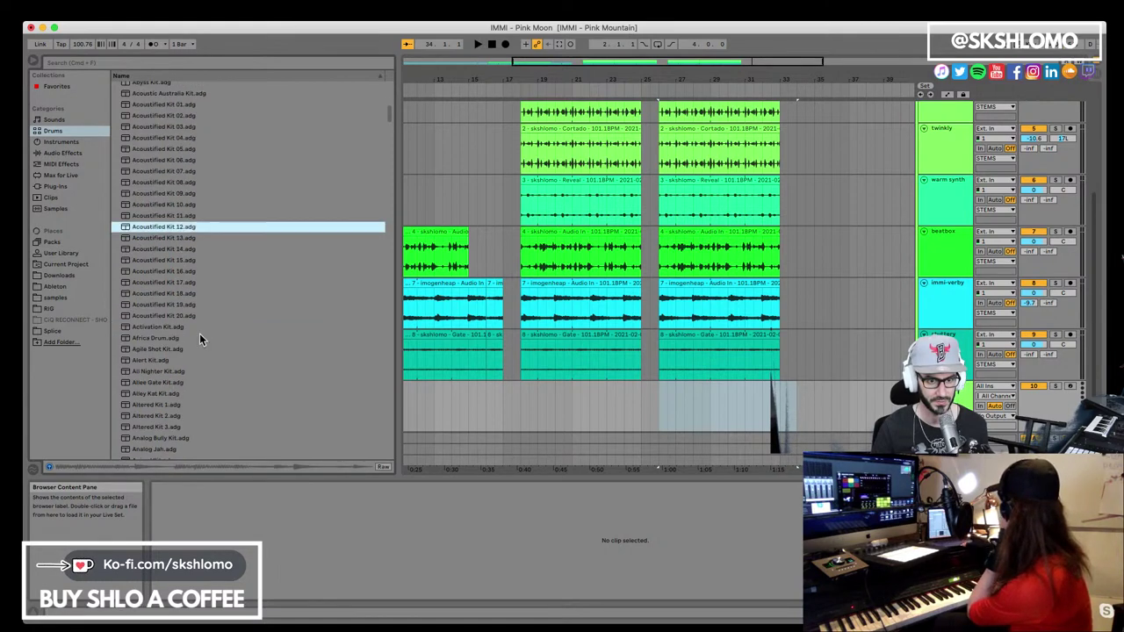
{"action": "left_click", "coordinate": [201, 339]}
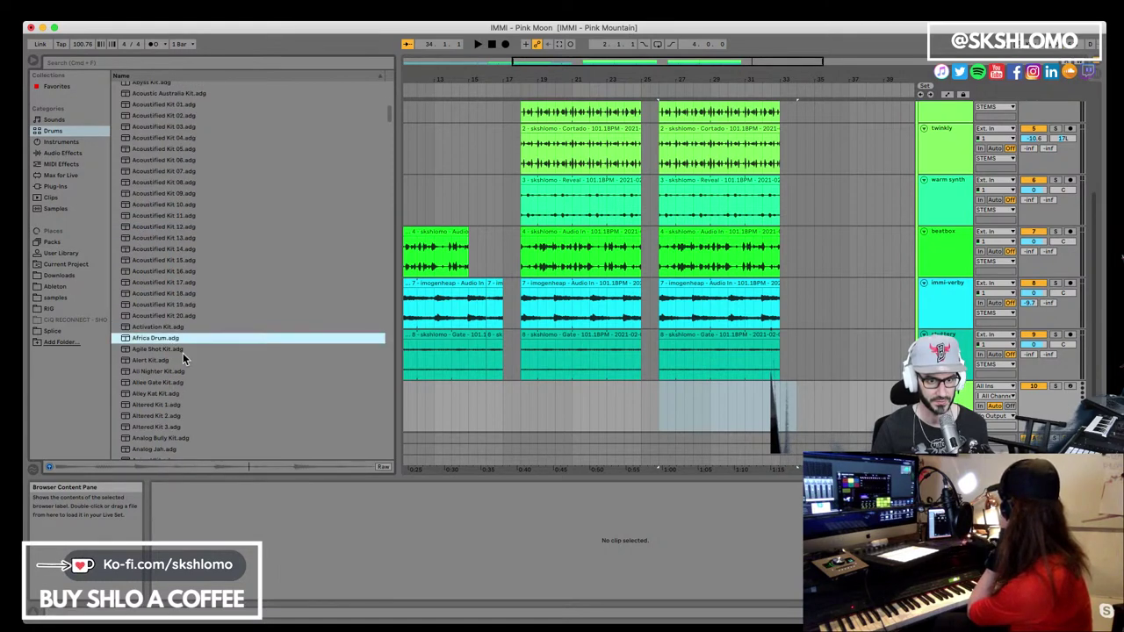
{"action": "left_click", "coordinate": [183, 351]}
{"action": "scroll", "coordinate": [177, 336], "scroll_direction": "down", "scroll_amount": 2}
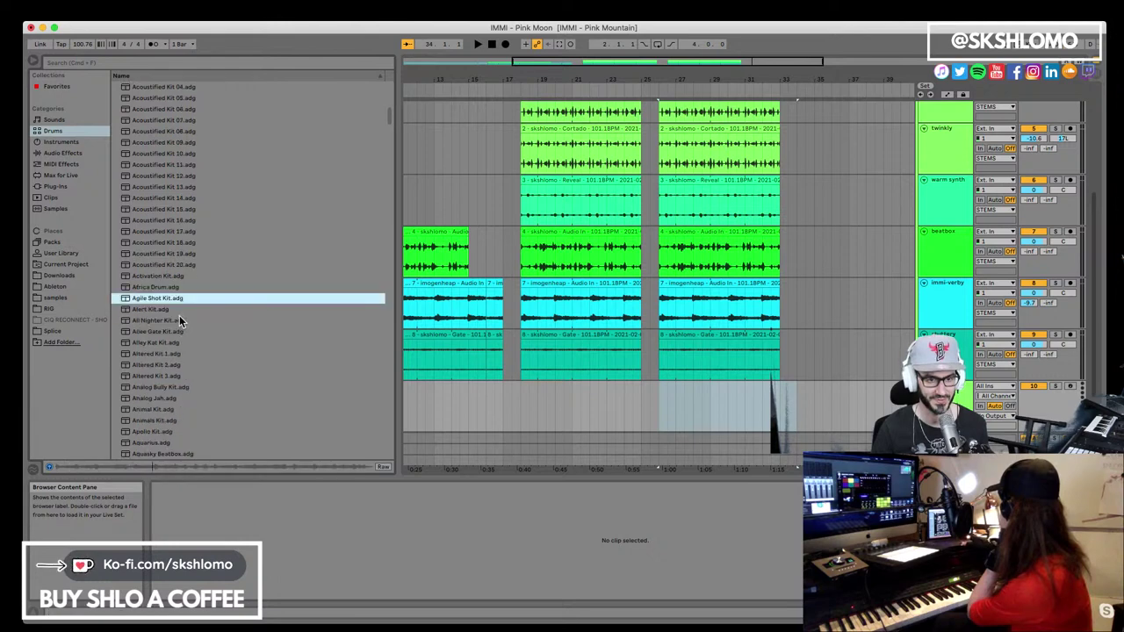
Audition Altered Kit 3 and Animals Kit, and load the Apollo Kit onto the new MIDI track
{"action": "scroll", "coordinate": [179, 318], "scroll_direction": "down", "scroll_amount": 3}
{"action": "left_click", "coordinate": [167, 283]}
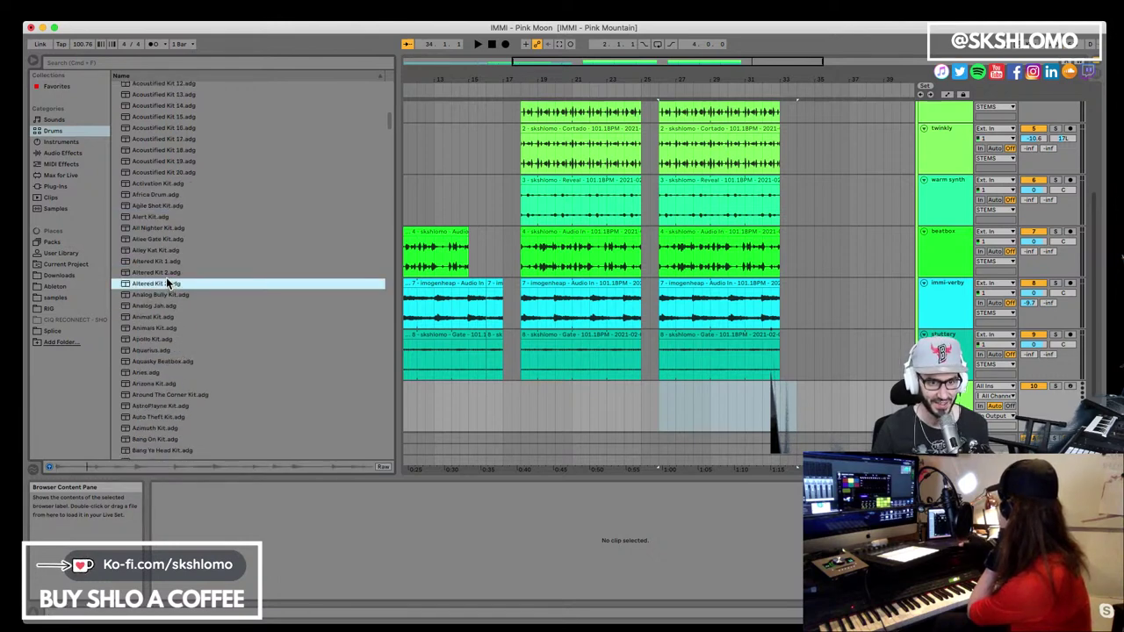
{"action": "scroll", "coordinate": [171, 329], "scroll_direction": "down", "scroll_amount": 1}
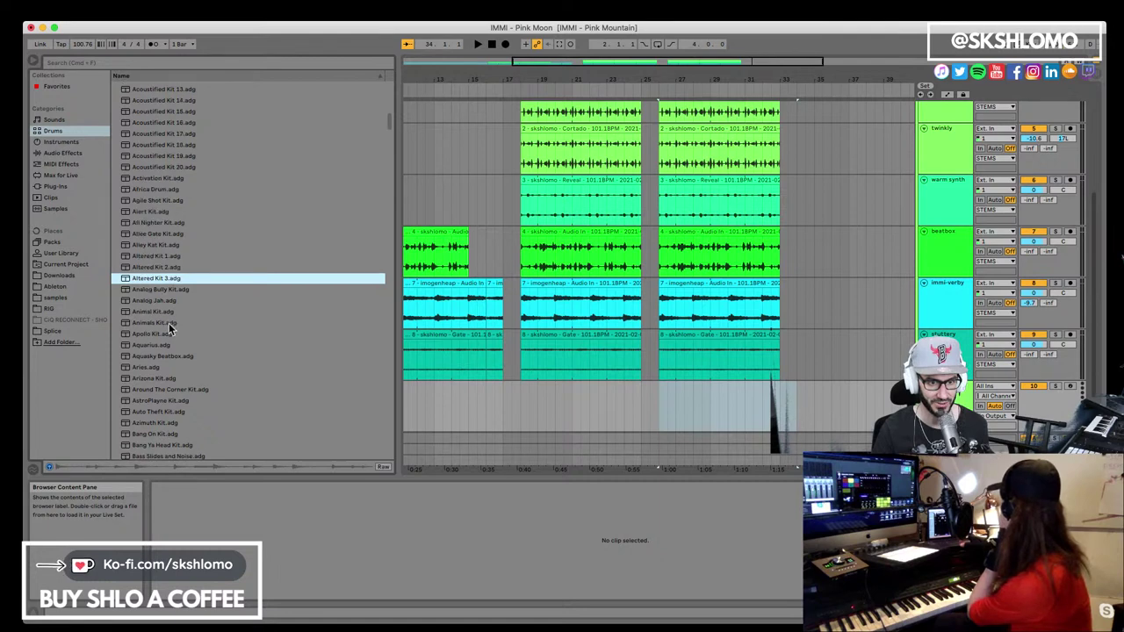
{"action": "left_click", "coordinate": [170, 325]}
{"action": "left_click", "coordinate": [171, 335]}
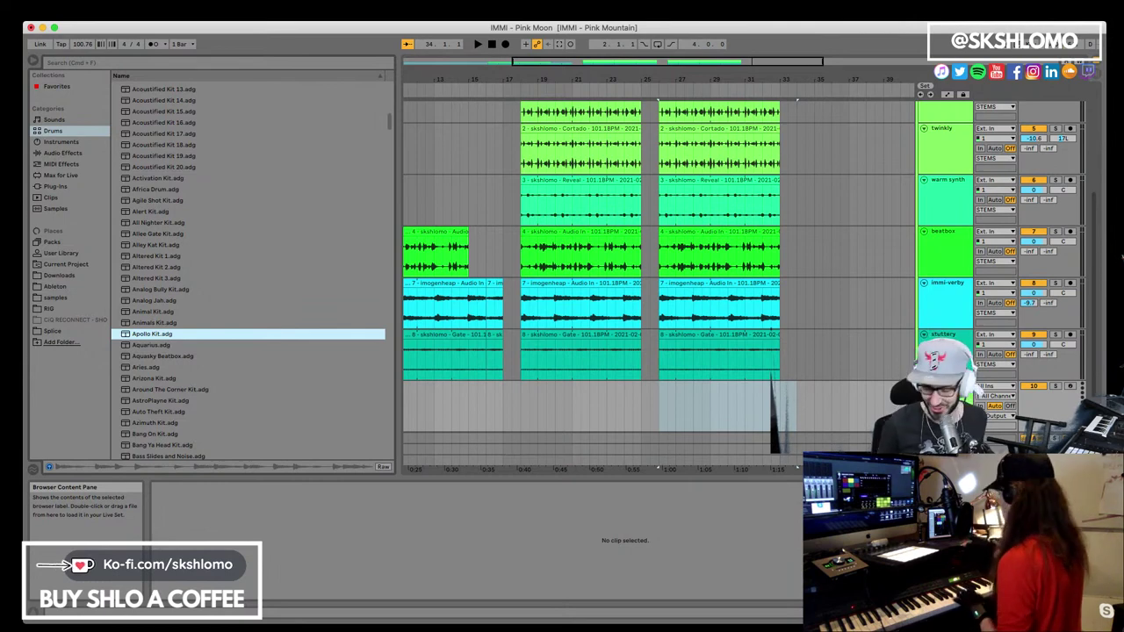
{"action": "key", "text": "Return"}
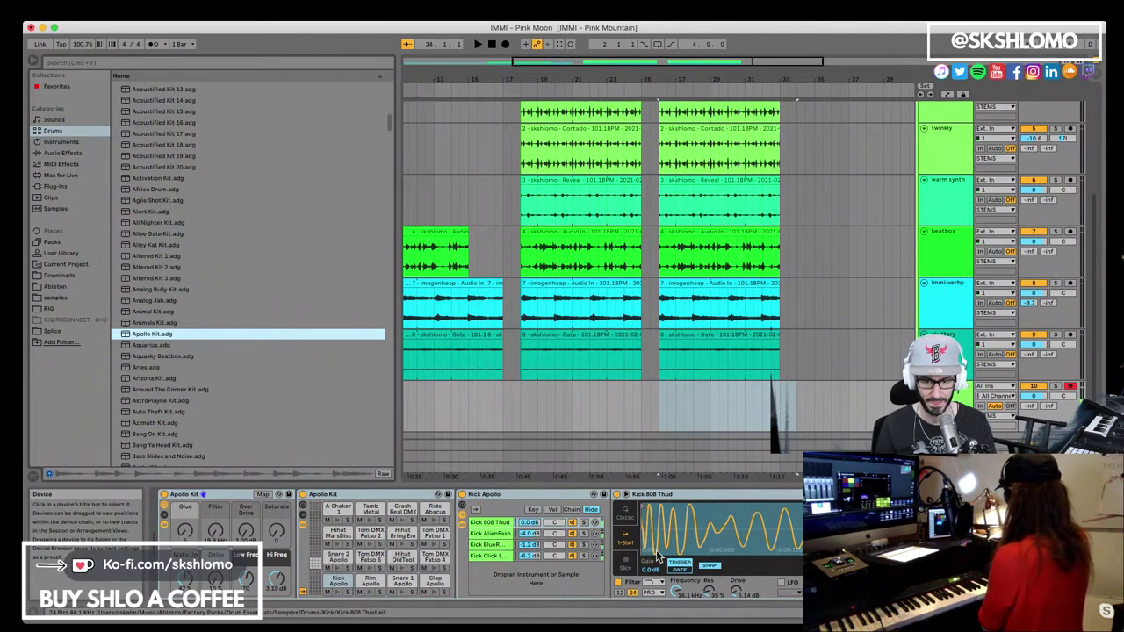
Adjust the Apollo Kit's Filter macro and capture the kick pattern played over the duplicated section as a MIDI clip
{"action": "left_click", "coordinate": [190, 582]}
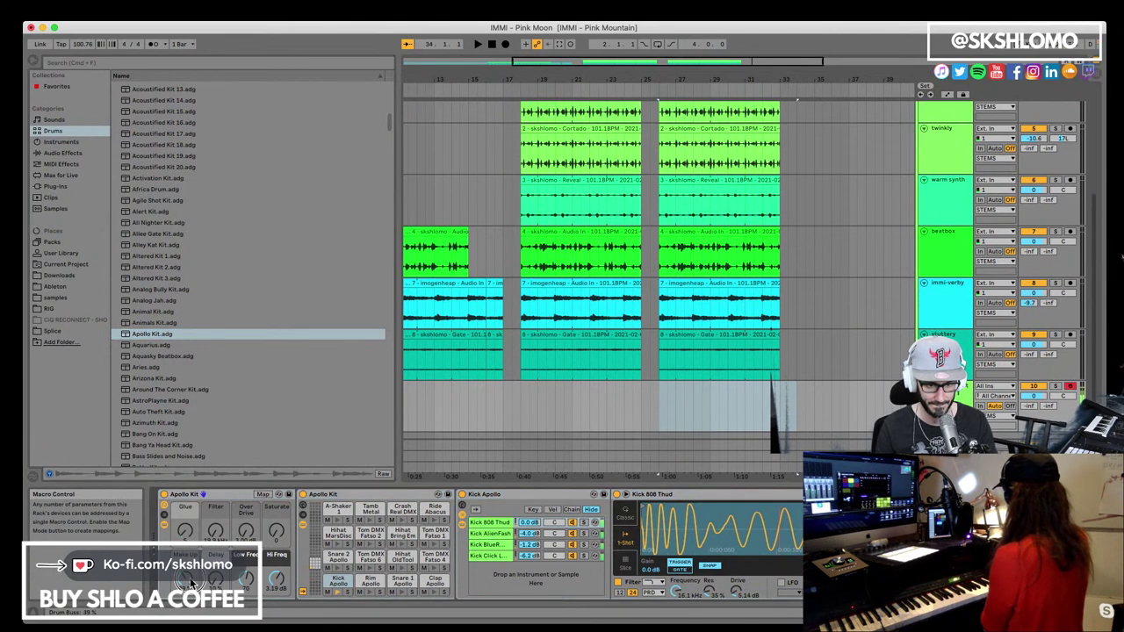
{"action": "left_click", "coordinate": [217, 532]}
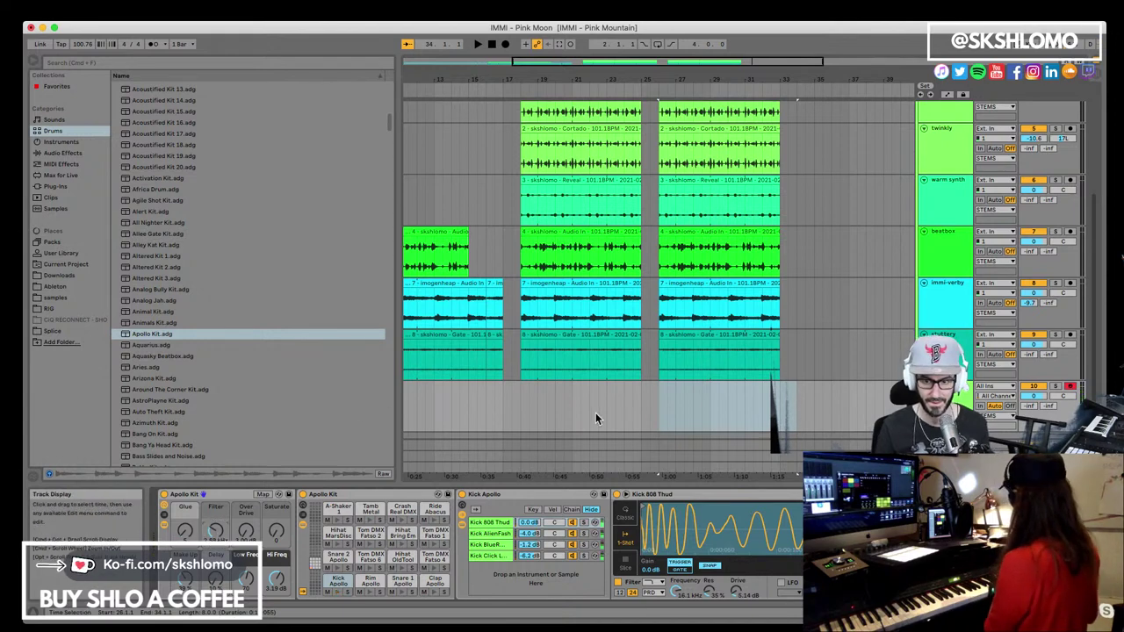
{"action": "left_click", "coordinate": [630, 417]}
{"action": "key", "text": "space"}
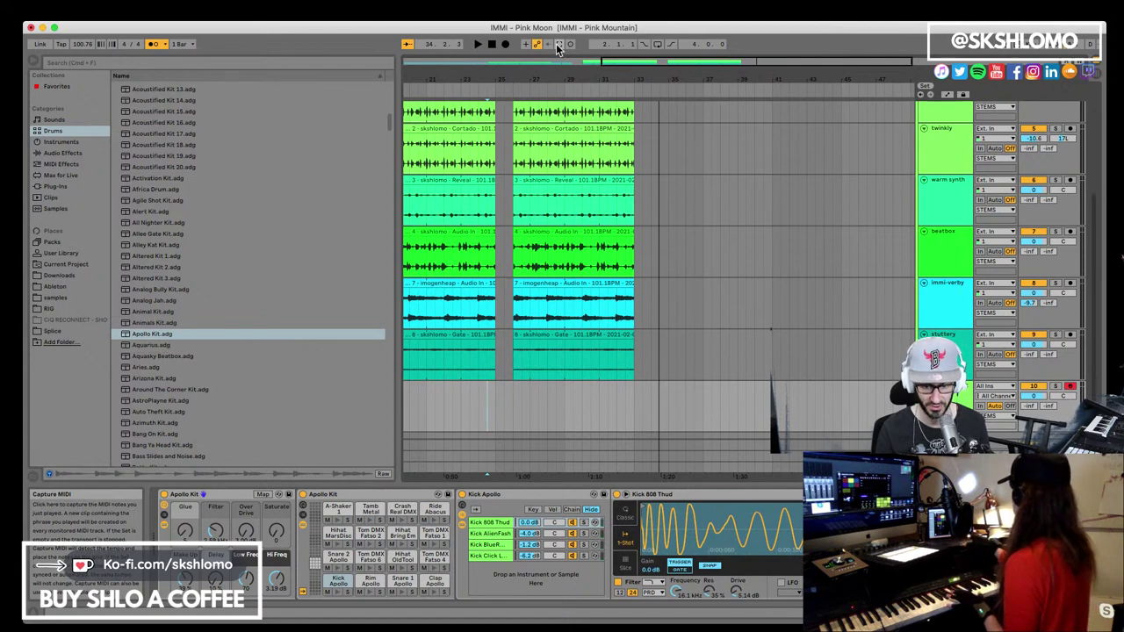
{"action": "left_click", "coordinate": [559, 44]}
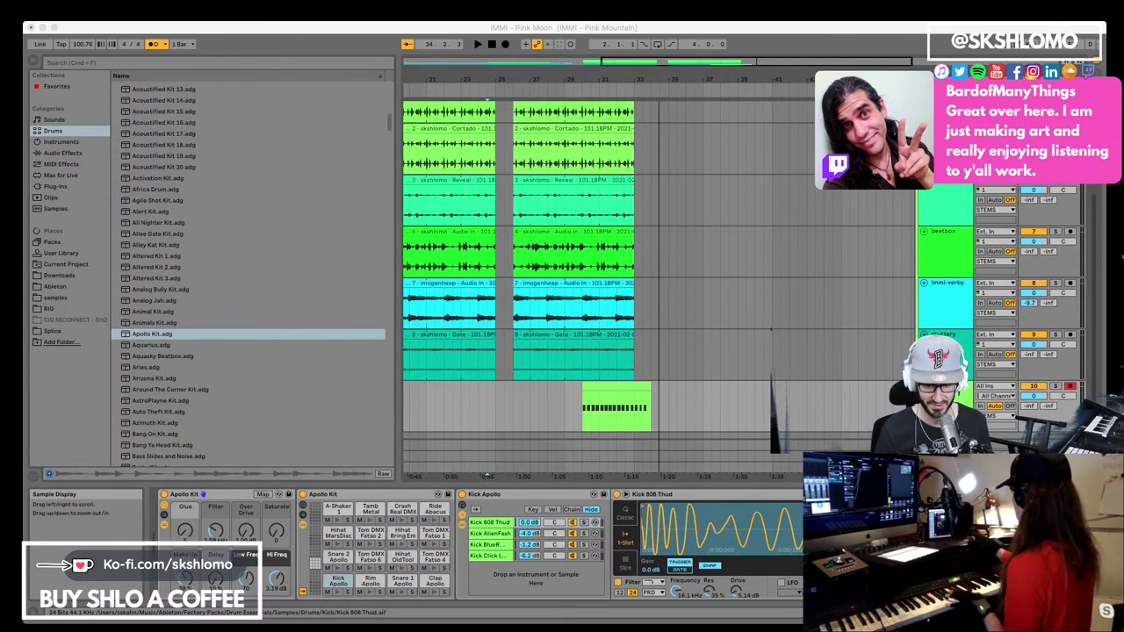
{"action": "key", "text": "super+Tab"}
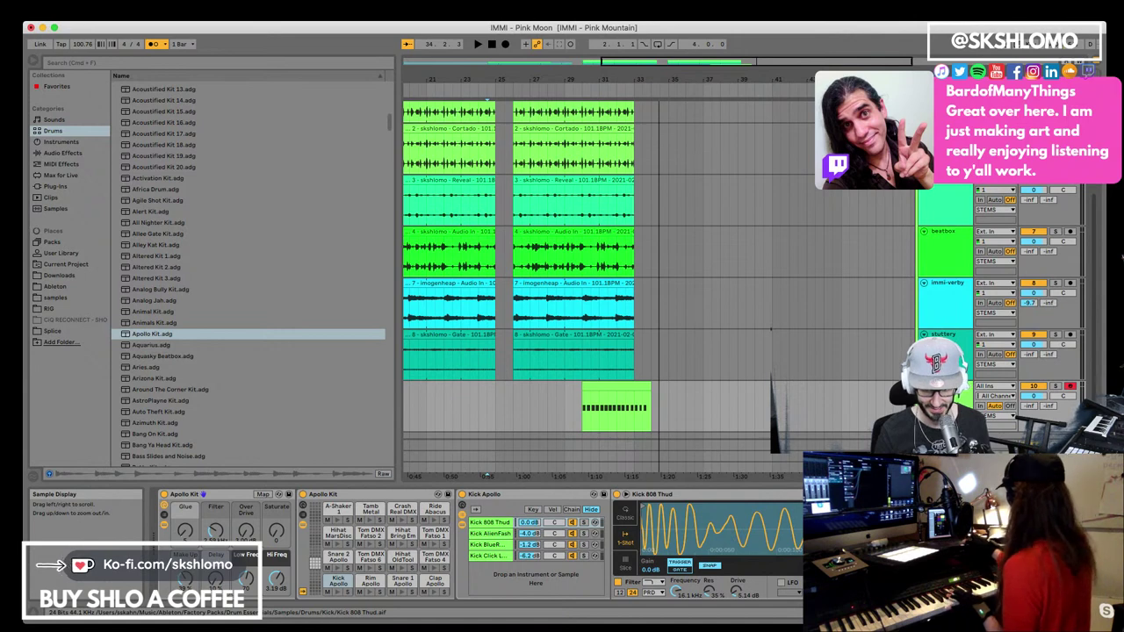
{"action": "key", "text": "super+Tab"}
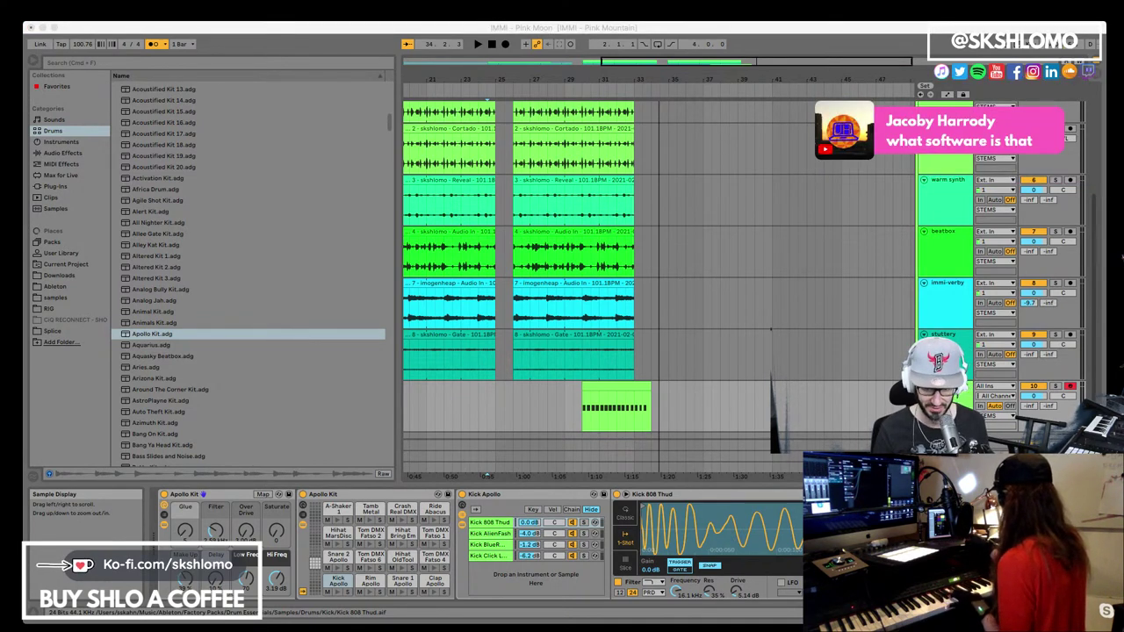
{"action": "key", "text": "super+Tab"}
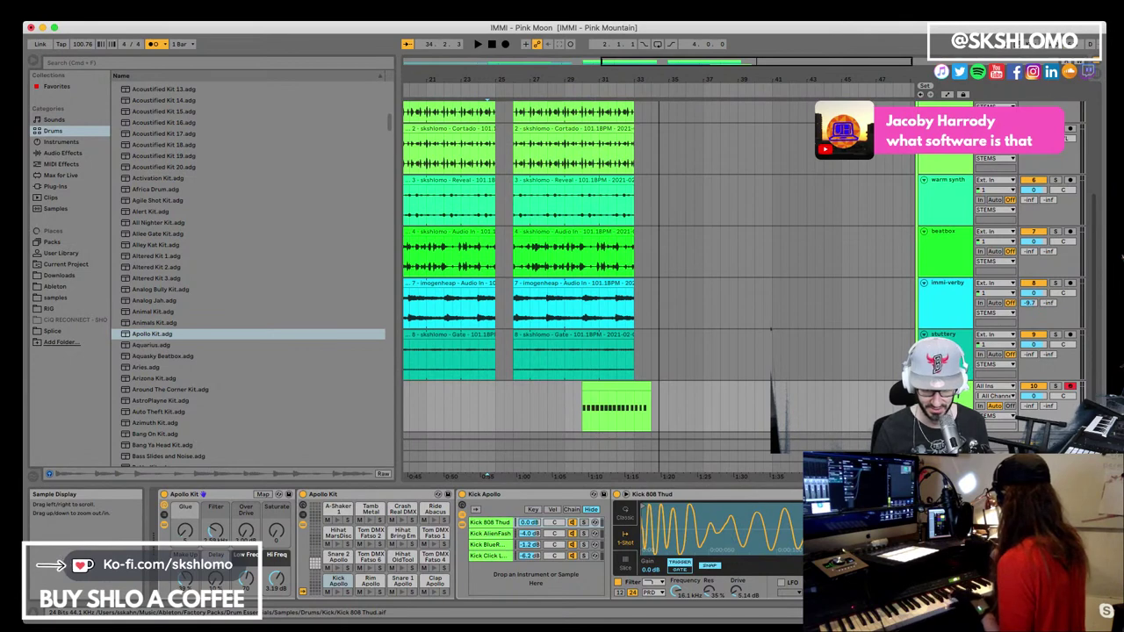
{"action": "key", "text": "super+Tab"}
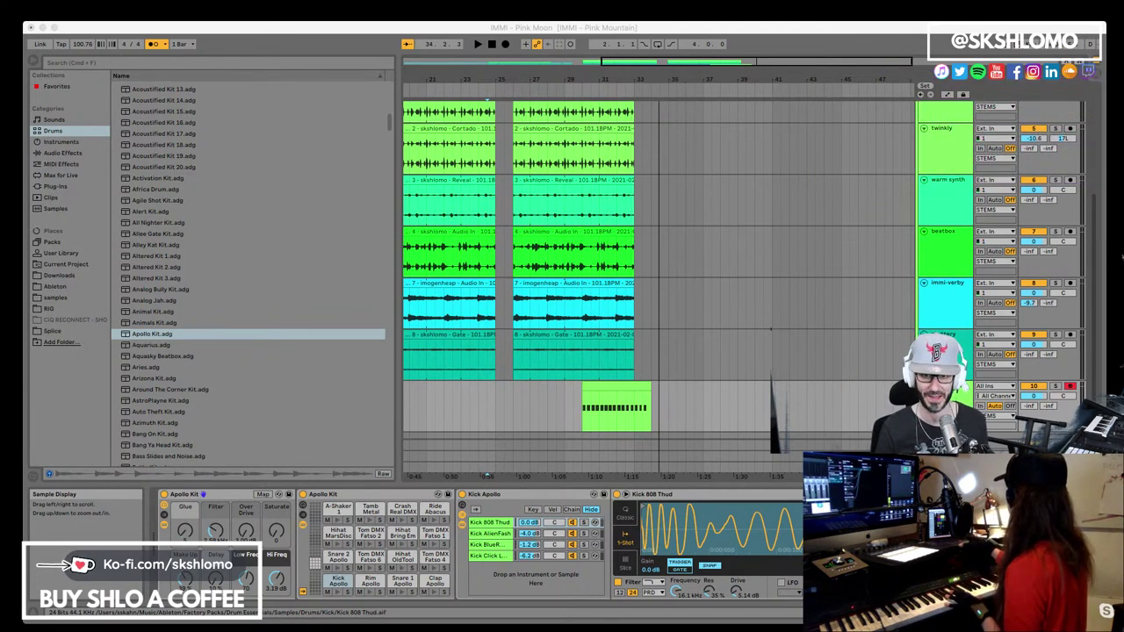
{"action": "left_click", "coordinate": [643, 293]}
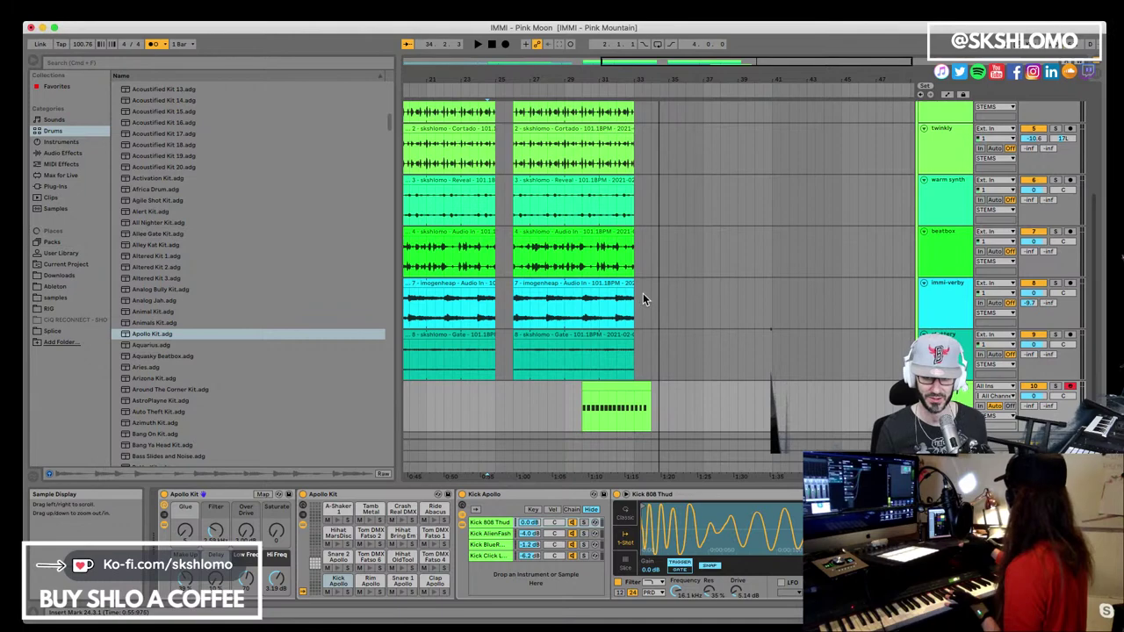
Audition the captured kick clip with its track soloed and shorten the clip to two bars, ending at bar 32
{"action": "left_click", "coordinate": [642, 389]}
{"action": "key", "text": "space"}
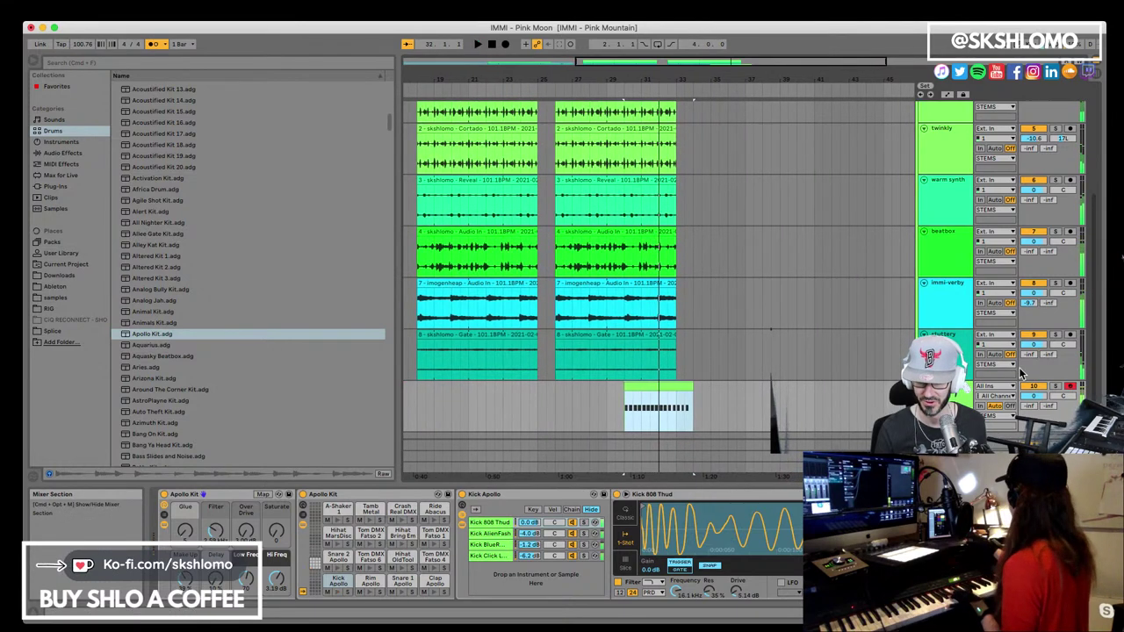
{"action": "left_click", "coordinate": [1055, 387]}
{"action": "left_click", "coordinate": [676, 385]}
{"action": "left_click_drag", "start_coordinate": [685, 388], "coordinate": [658, 392]}
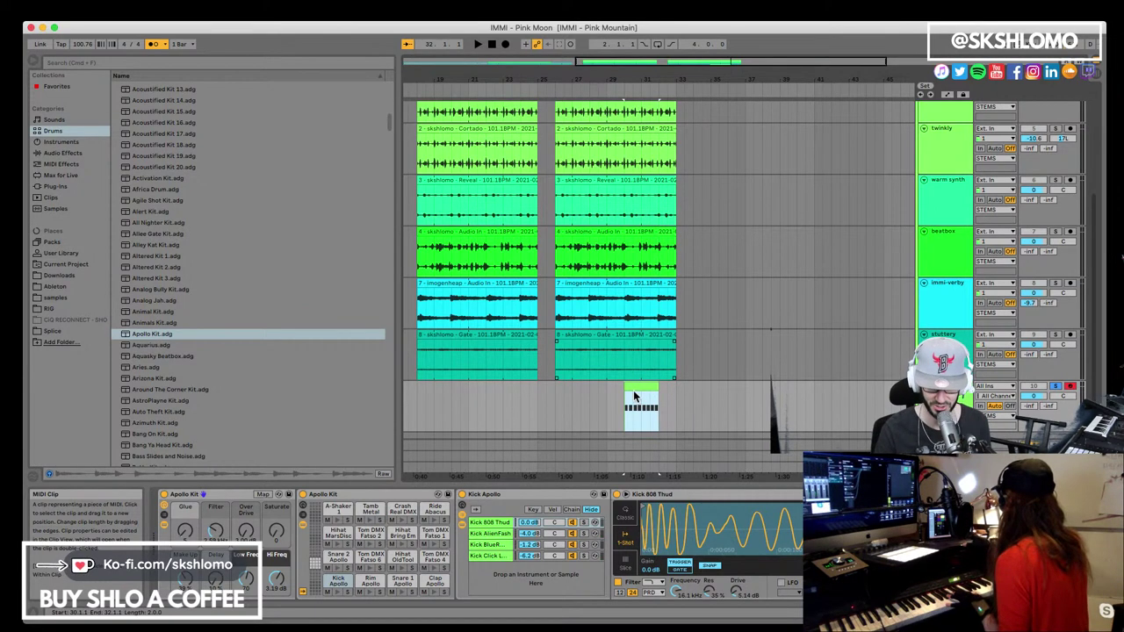
Open the kick clip's notes and even out the velocities of all kick hits, auditioning the result
{"action": "double_click", "coordinate": [633, 395]}
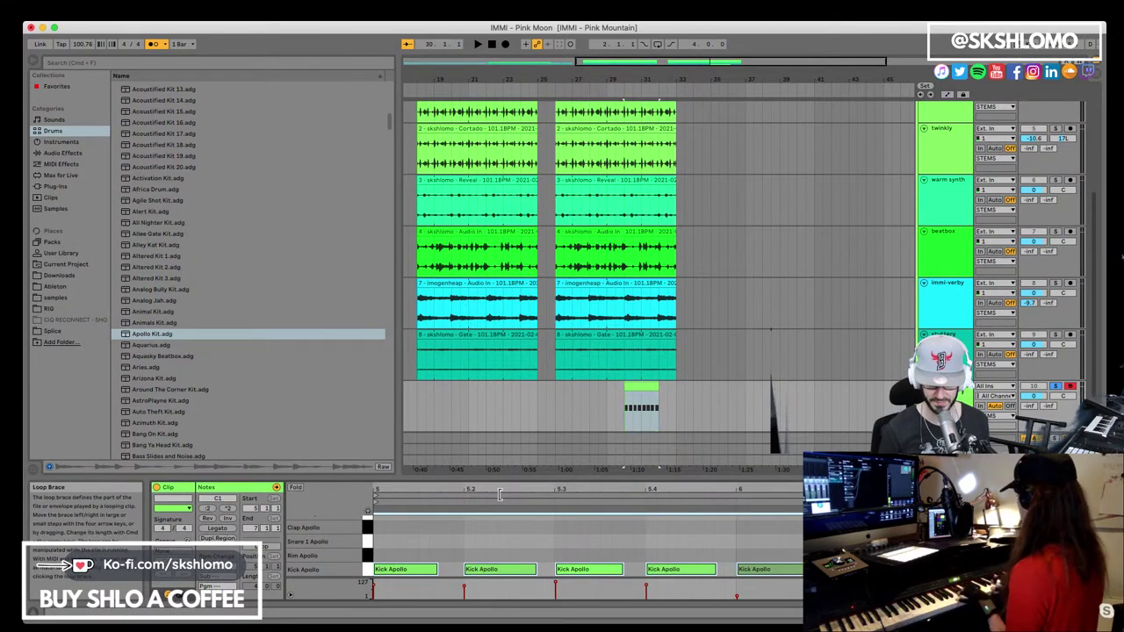
{"action": "key", "text": "space"}
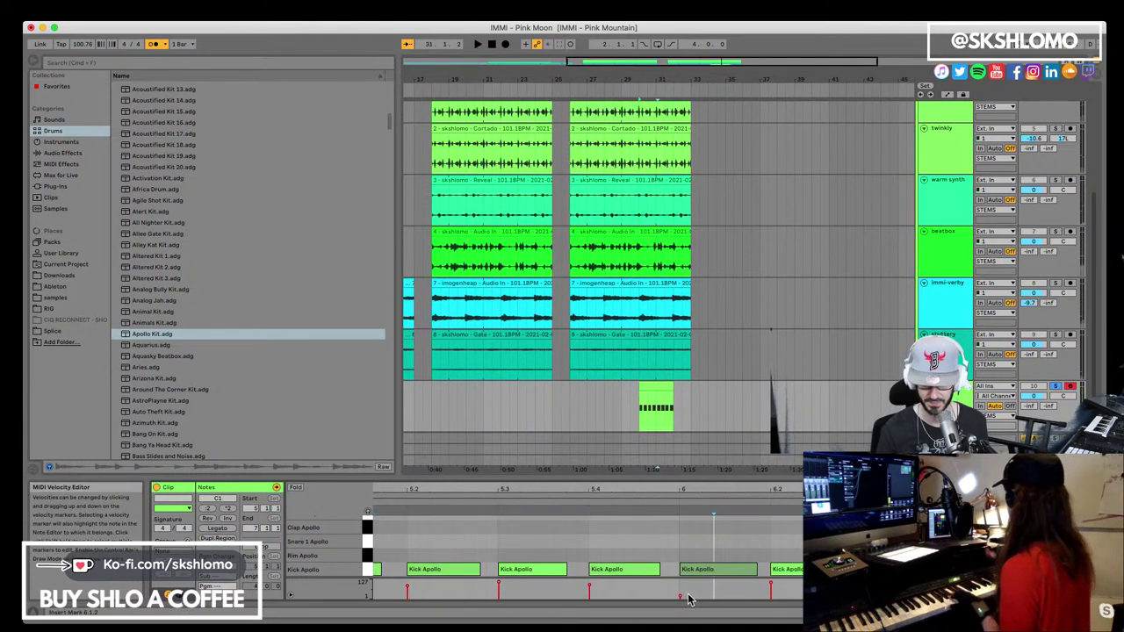
{"action": "left_click", "coordinate": [680, 600]}
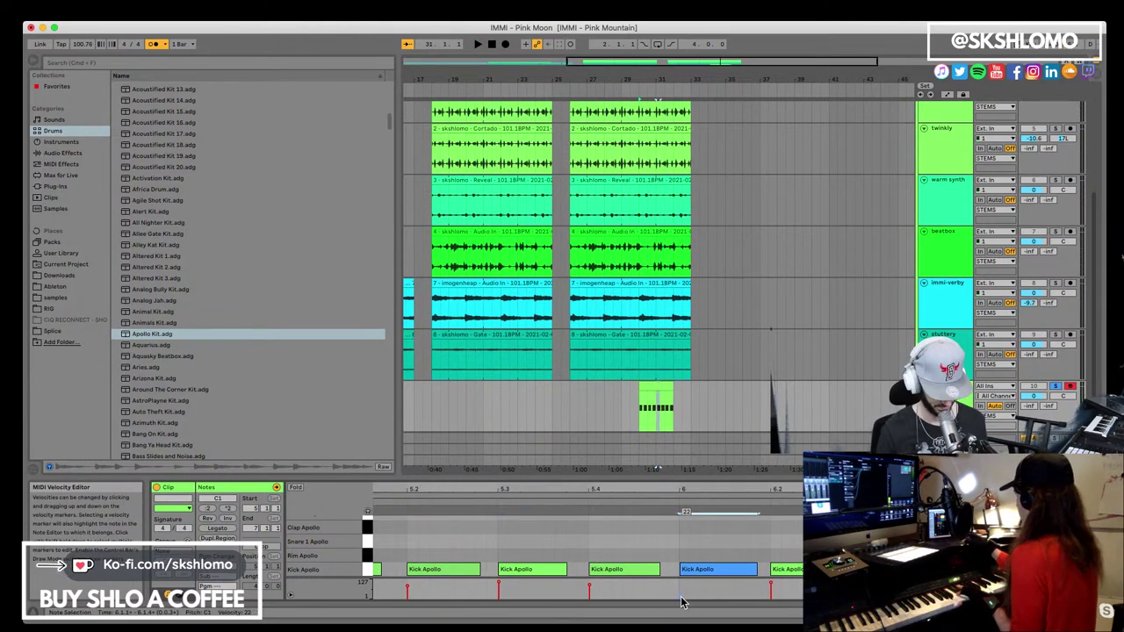
{"action": "left_click", "coordinate": [680, 599]}
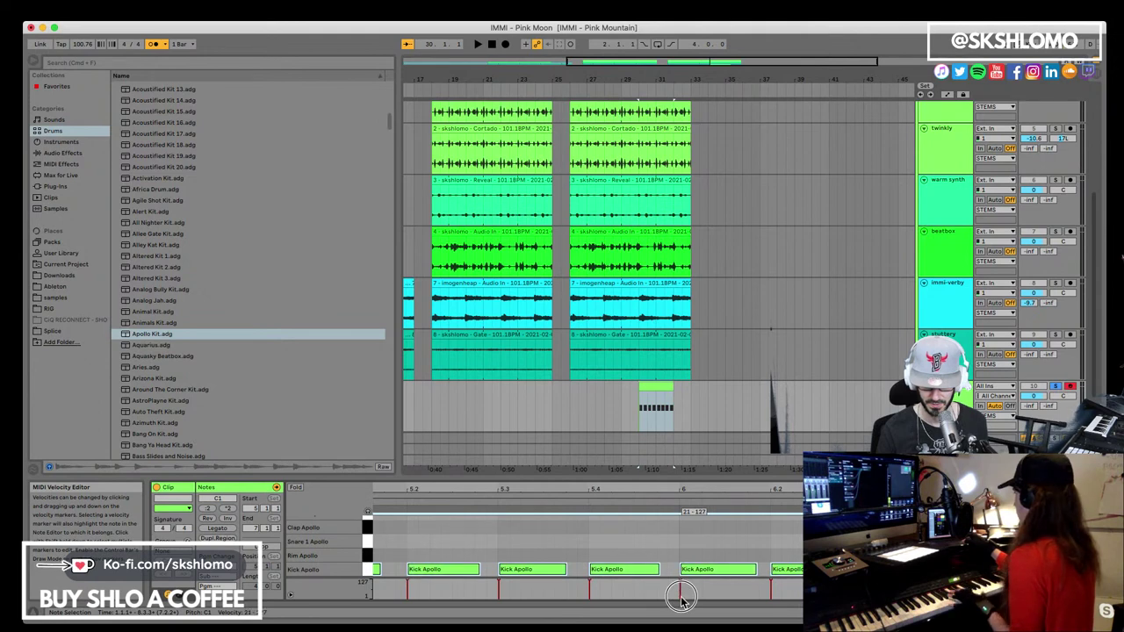
{"action": "key", "text": "space"}
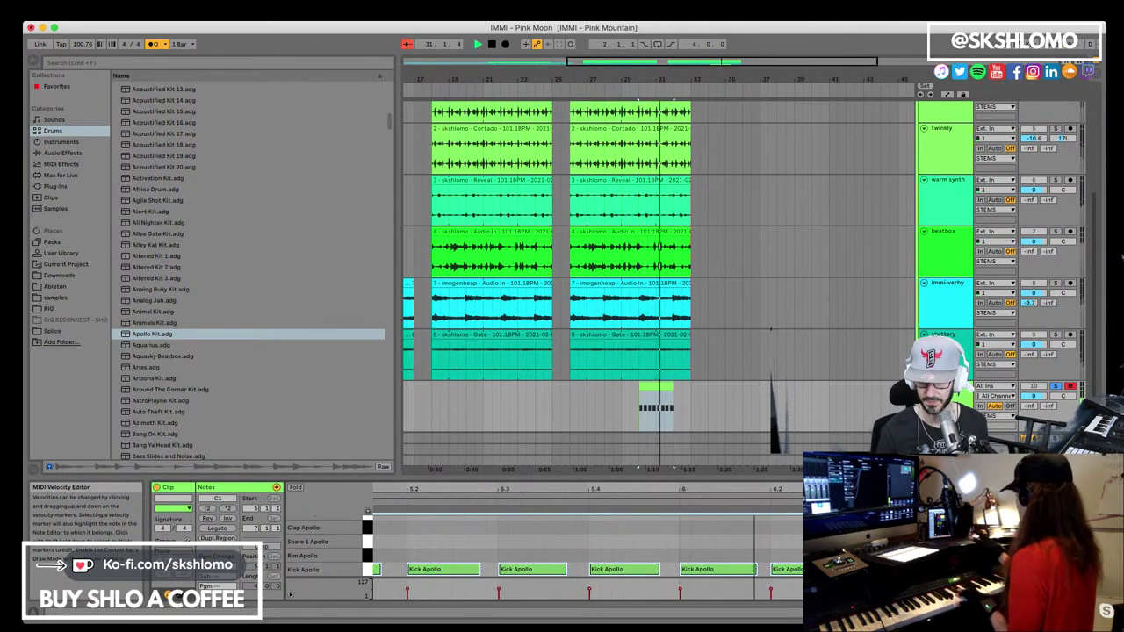
Unsolo the Apollo Kit track, lower its volume to -7.8 dB against the full mix and select its kick clip
{"action": "left_click", "coordinate": [1067, 387]}
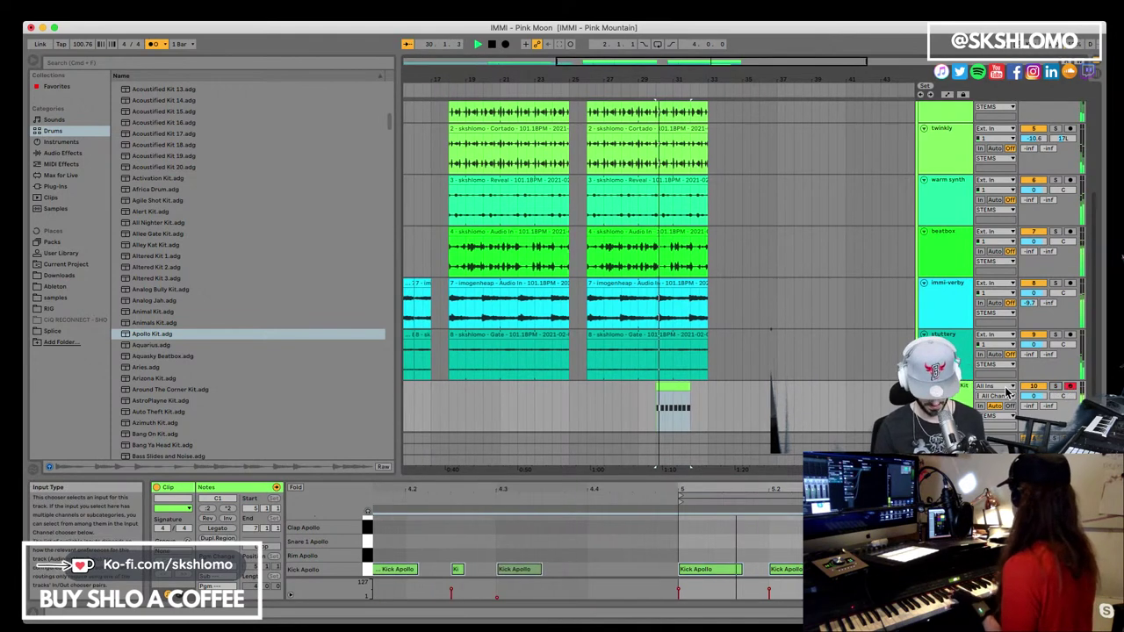
{"action": "scroll", "coordinate": [764, 340], "scroll_direction": "down", "scroll_amount": 1}
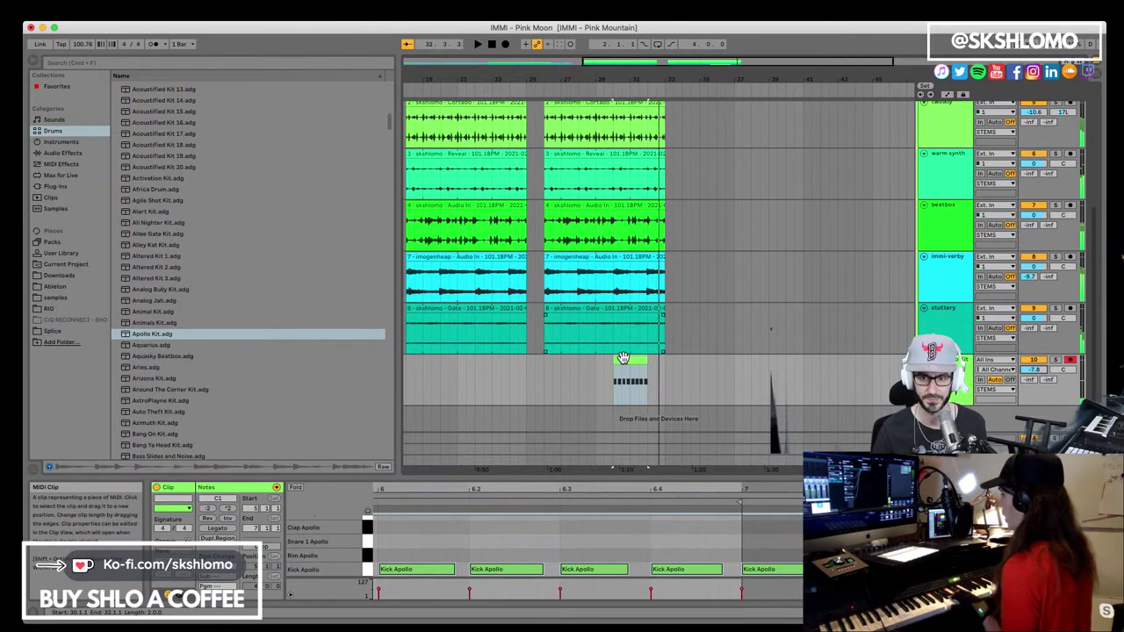
{"action": "left_click", "coordinate": [634, 362]}
{"action": "key", "text": "space"}
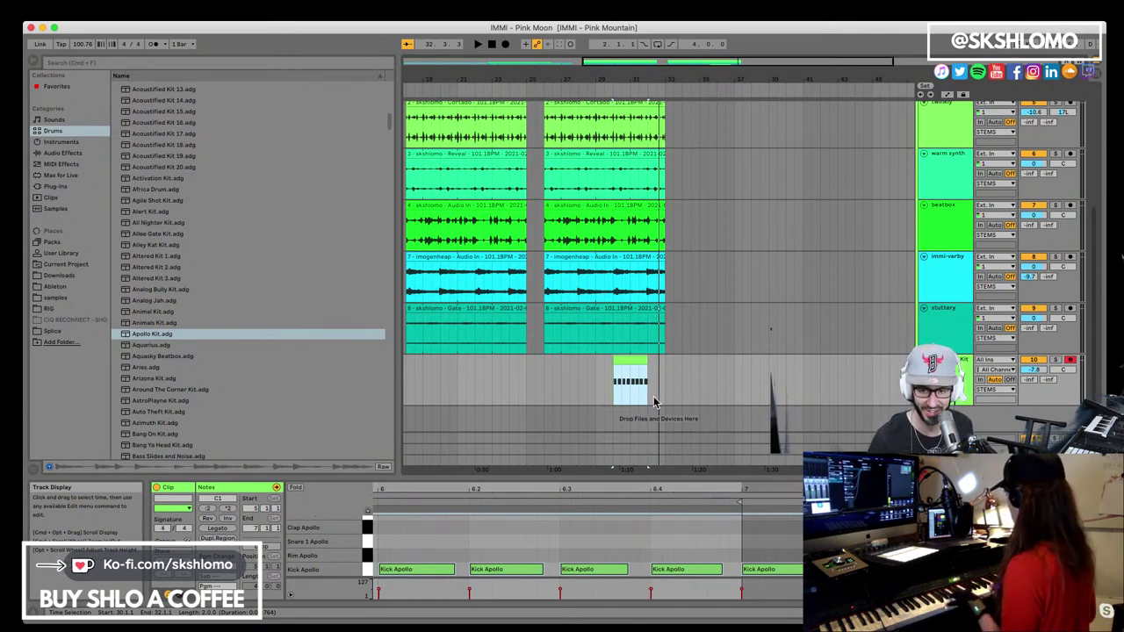
Move the two-bar kick clip to start at bar 26 and duplicate it three times, filling through to bar 34
{"action": "left_click_drag", "start_coordinate": [632, 361], "coordinate": [569, 363]}
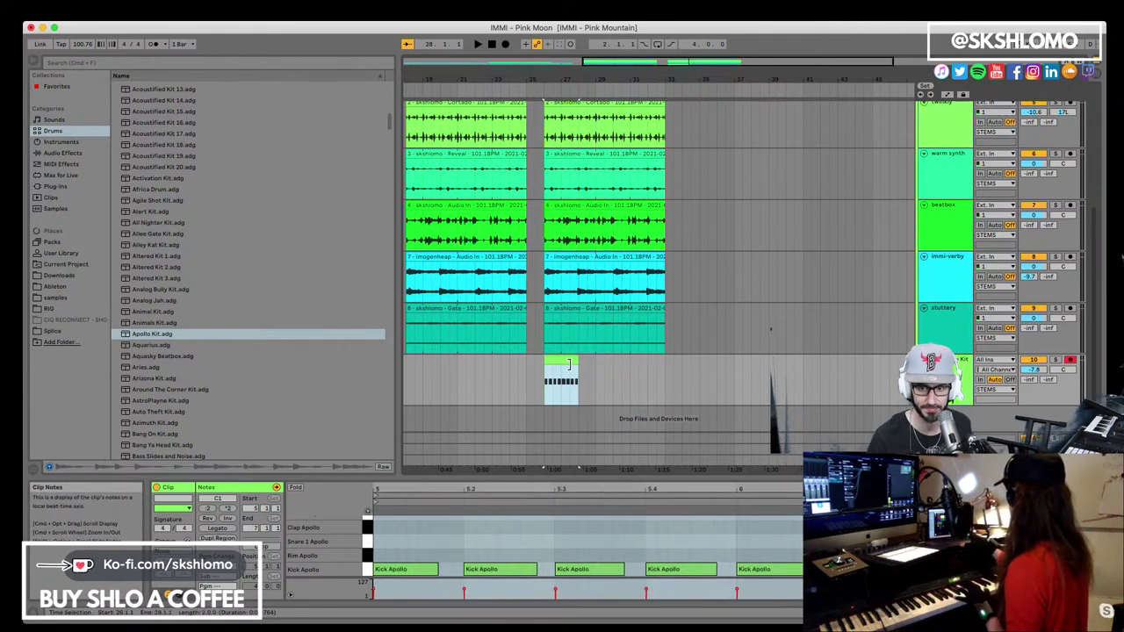
{"action": "key", "text": "space"}
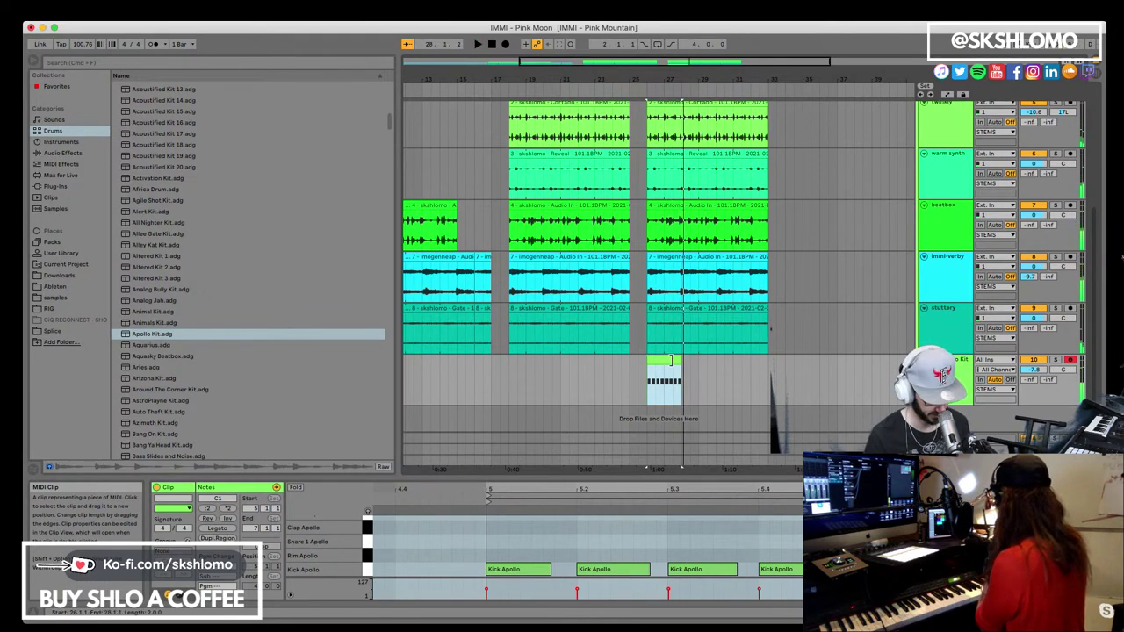
{"action": "key", "text": "super+d"}
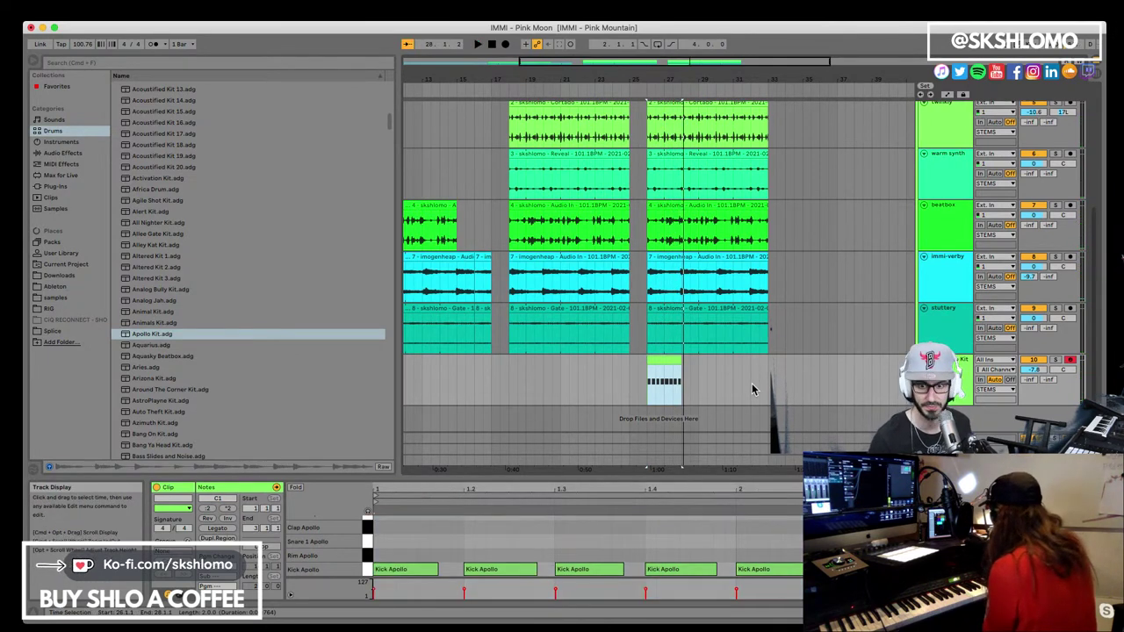
{"action": "key", "text": "super+d"}
{"action": "key", "text": "super+d"}
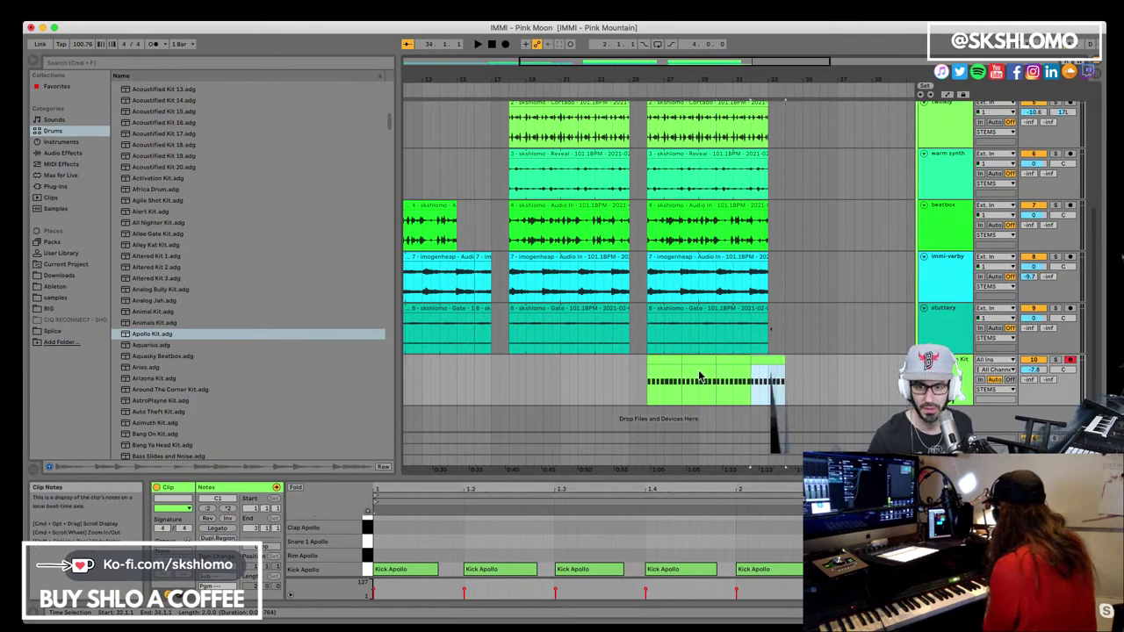
Play the arrangement into the preceding section and record a clap part on the Apollo Kit track from bar 15 to bar 20
{"action": "left_click", "coordinate": [640, 377]}
{"action": "scroll", "coordinate": [639, 376], "scroll_direction": "left", "scroll_amount": 3}
{"action": "key", "text": "space"}
{"action": "scroll", "coordinate": [534, 340], "scroll_direction": "left", "scroll_amount": 5}
{"action": "left_click_drag", "start_coordinate": [572, 80], "coordinate": [523, 81]}
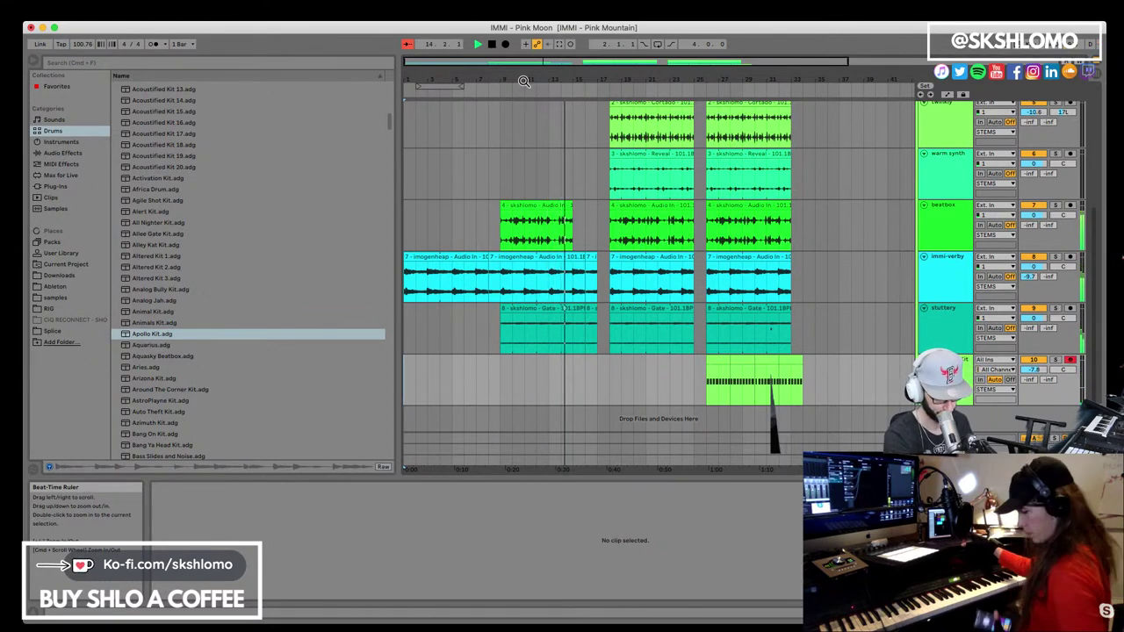
{"action": "key", "text": "F9"}
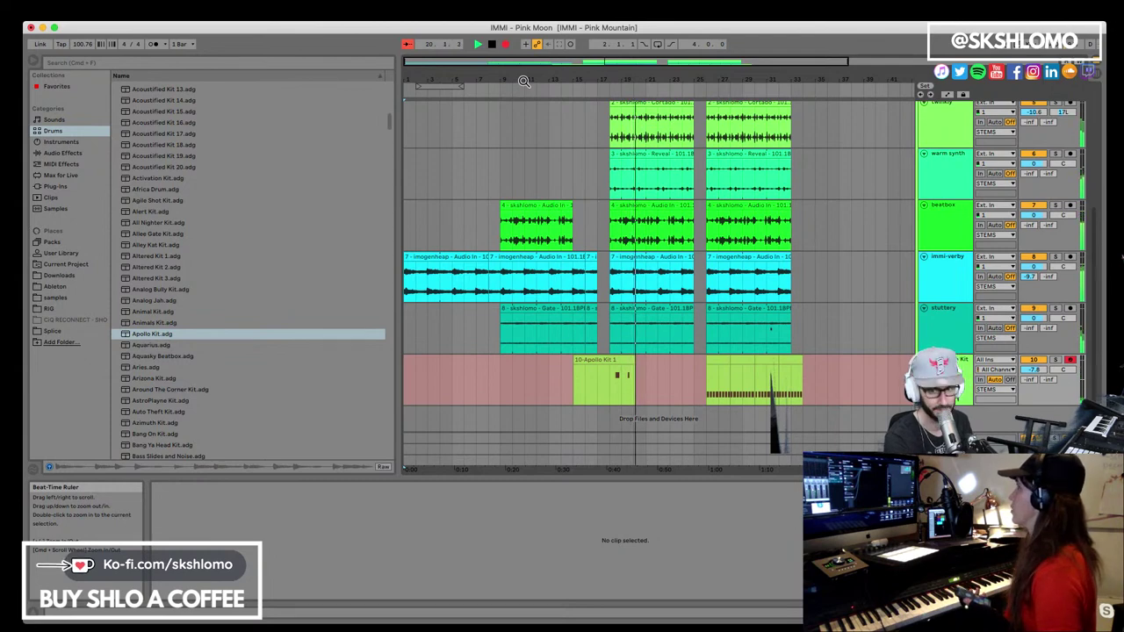
{"action": "key", "text": "space"}
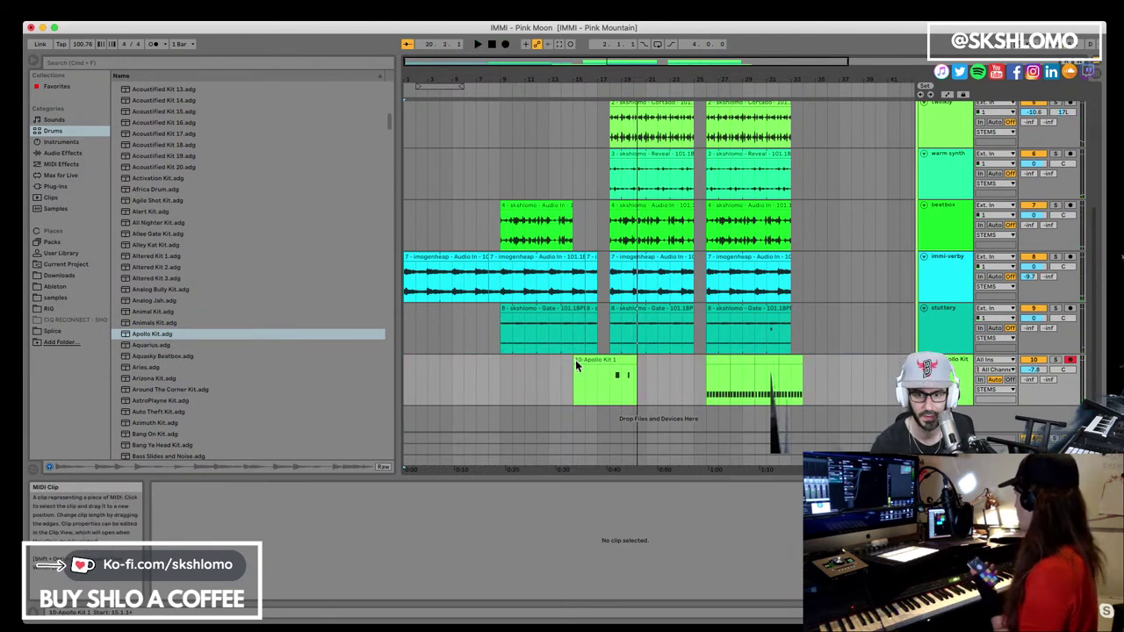
Trim the start of the recorded clap clip to bar 18 and audition it with the other stems
{"action": "left_click_drag", "start_coordinate": [574, 362], "coordinate": [604, 363]}
{"action": "key", "text": "space"}
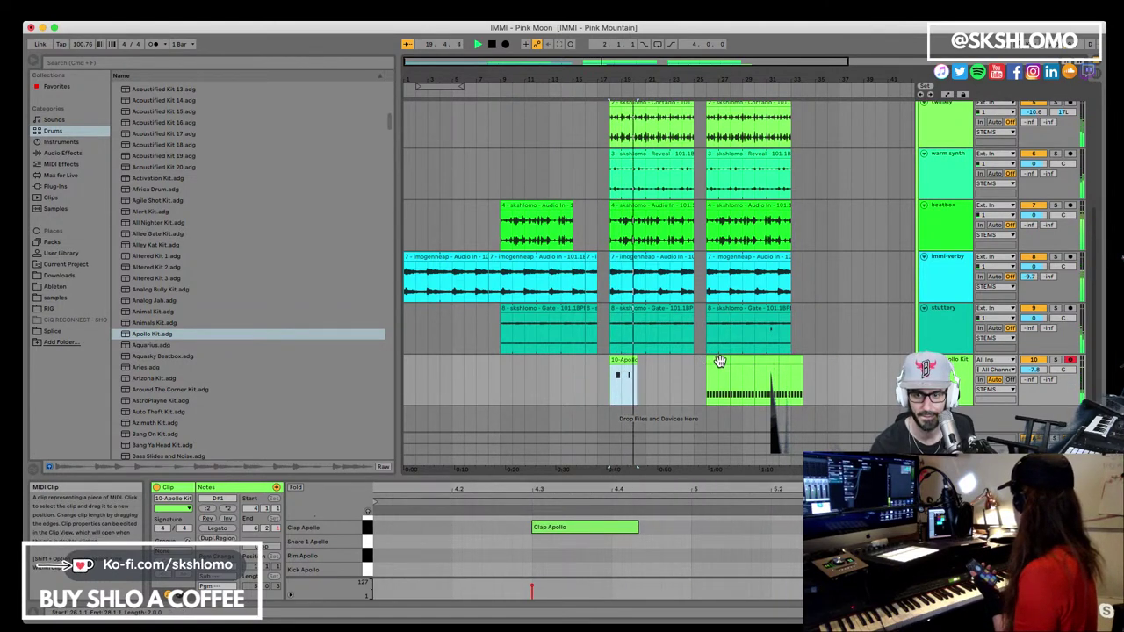
{"action": "left_click", "coordinate": [614, 393]}
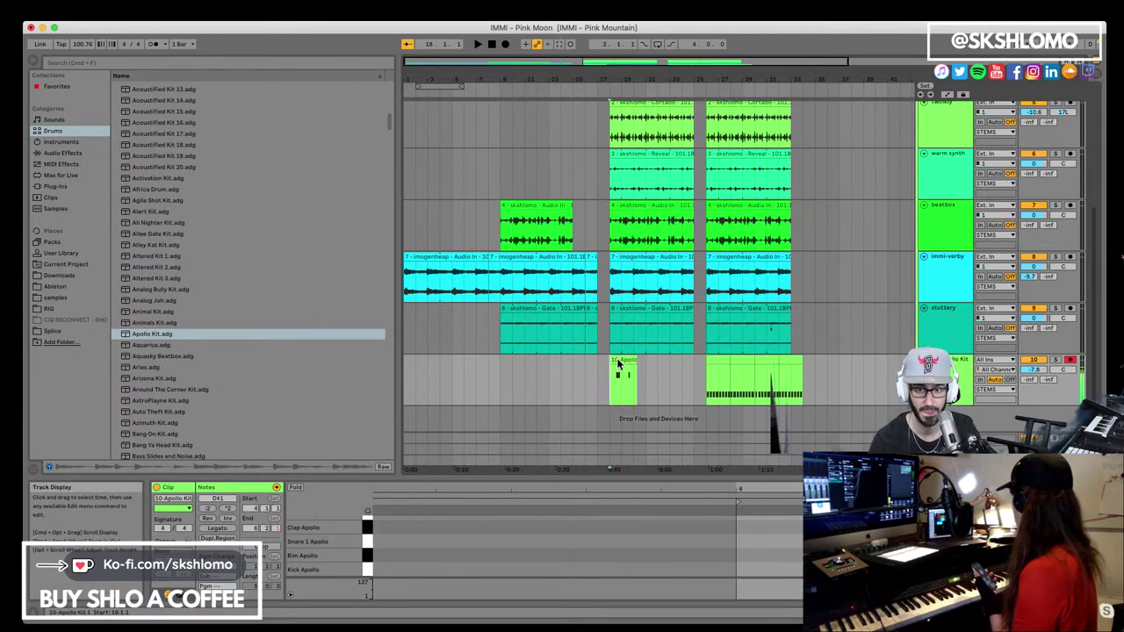
Enable MIDI arrangement overdub and record kick hits together with the claps from bar 18, retaking the pass
{"action": "left_click", "coordinate": [536, 43]}
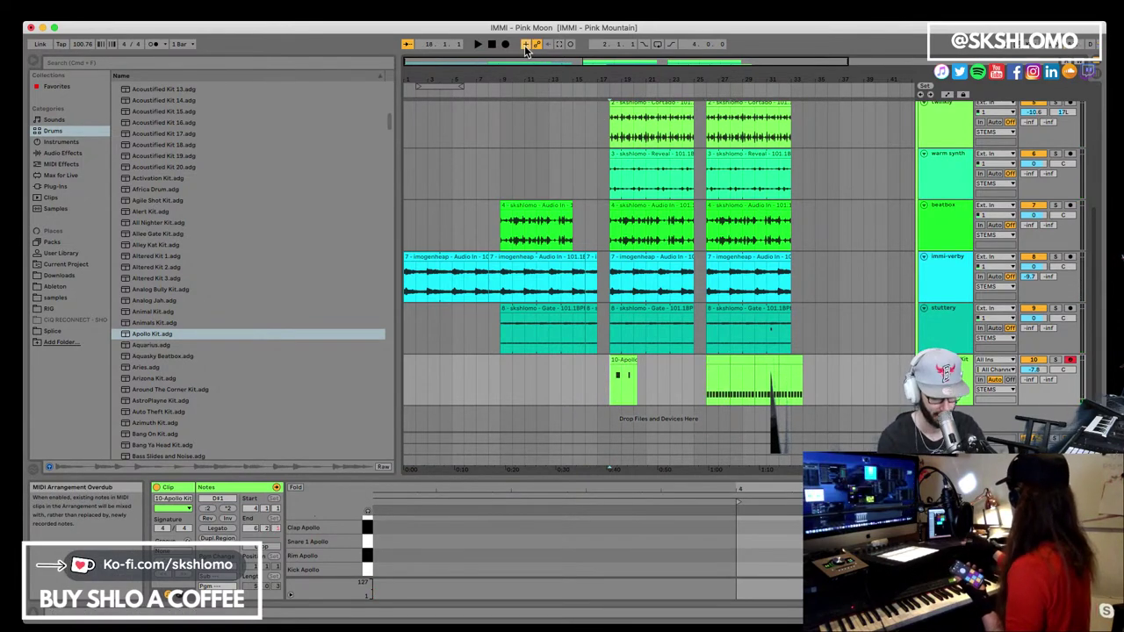
{"action": "key", "text": "F9"}
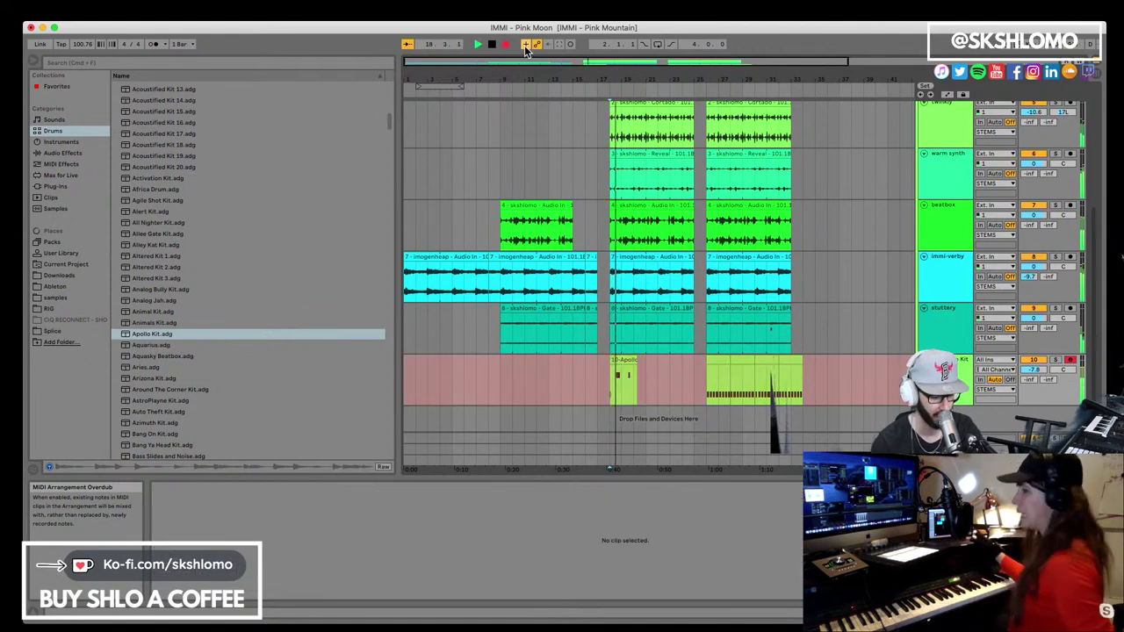
{"action": "key", "text": "space"}
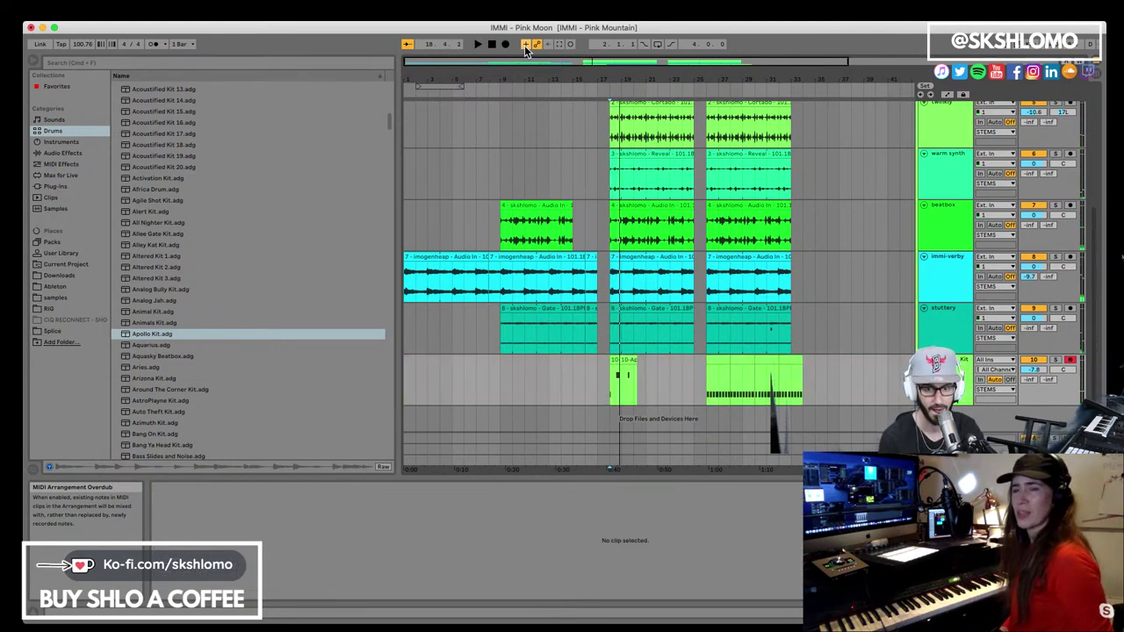
{"action": "key", "text": "space"}
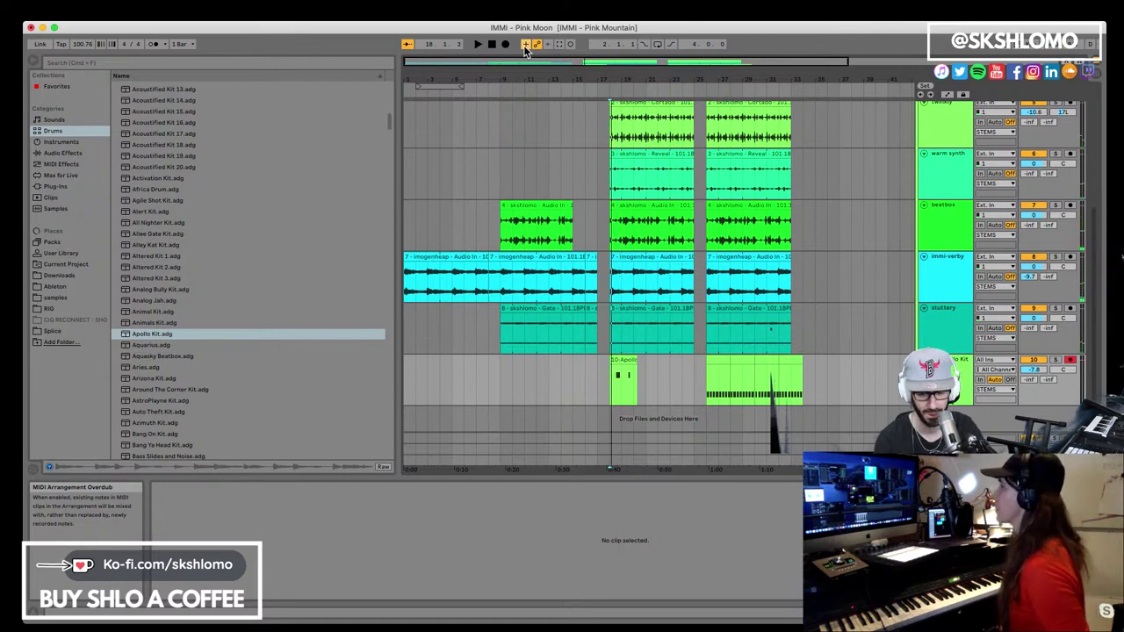
{"action": "key", "text": "F9"}
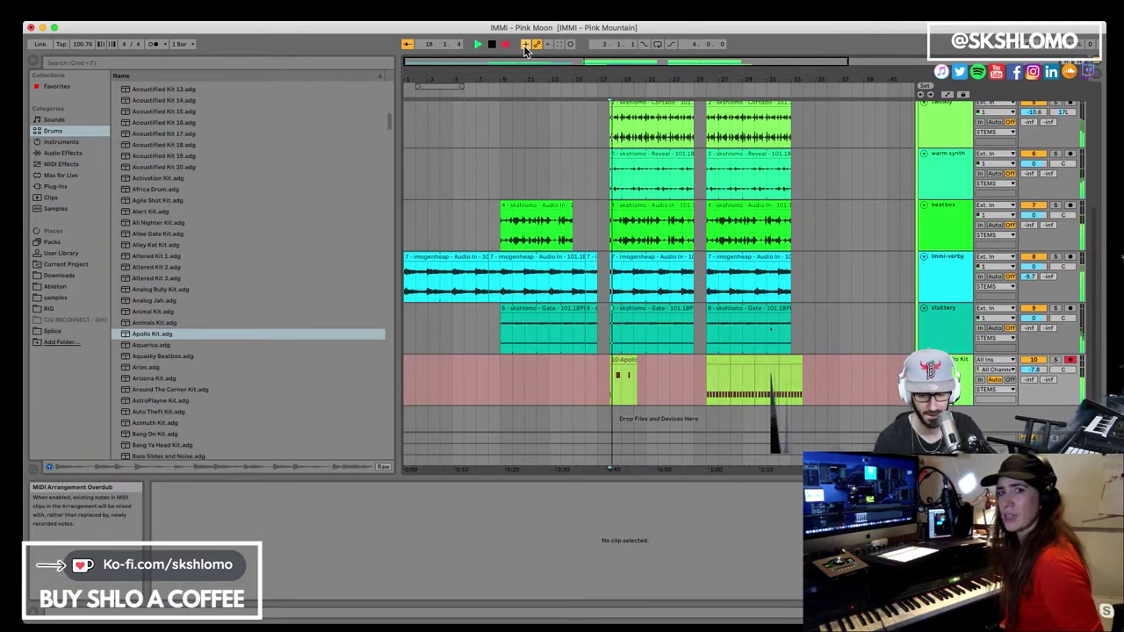
{"action": "key", "text": "F9"}
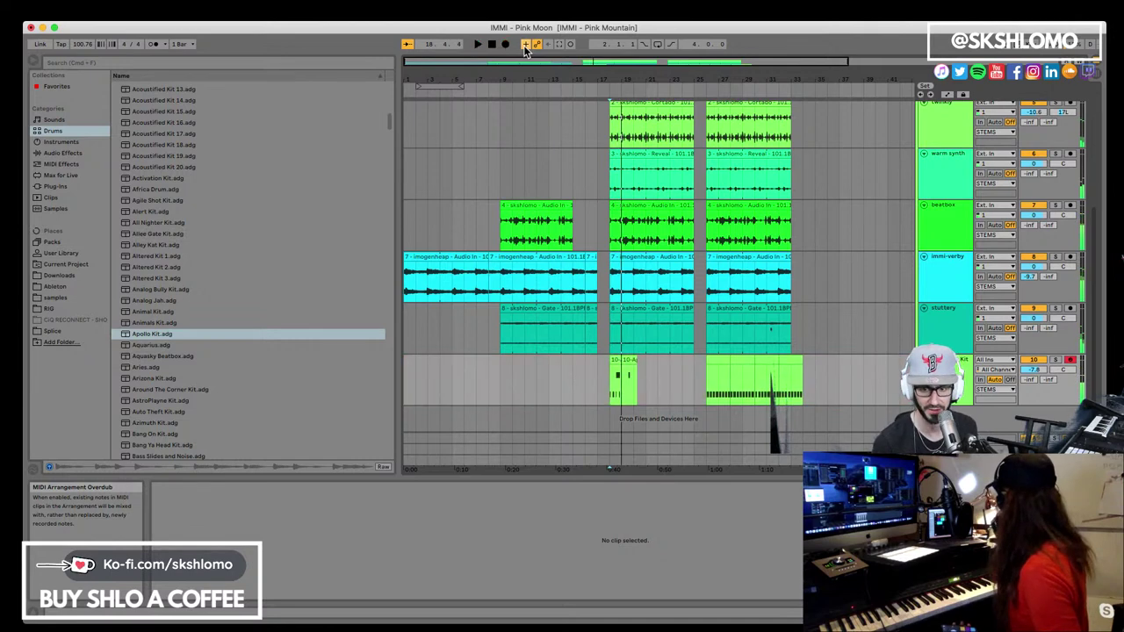
{"action": "key", "text": "space"}
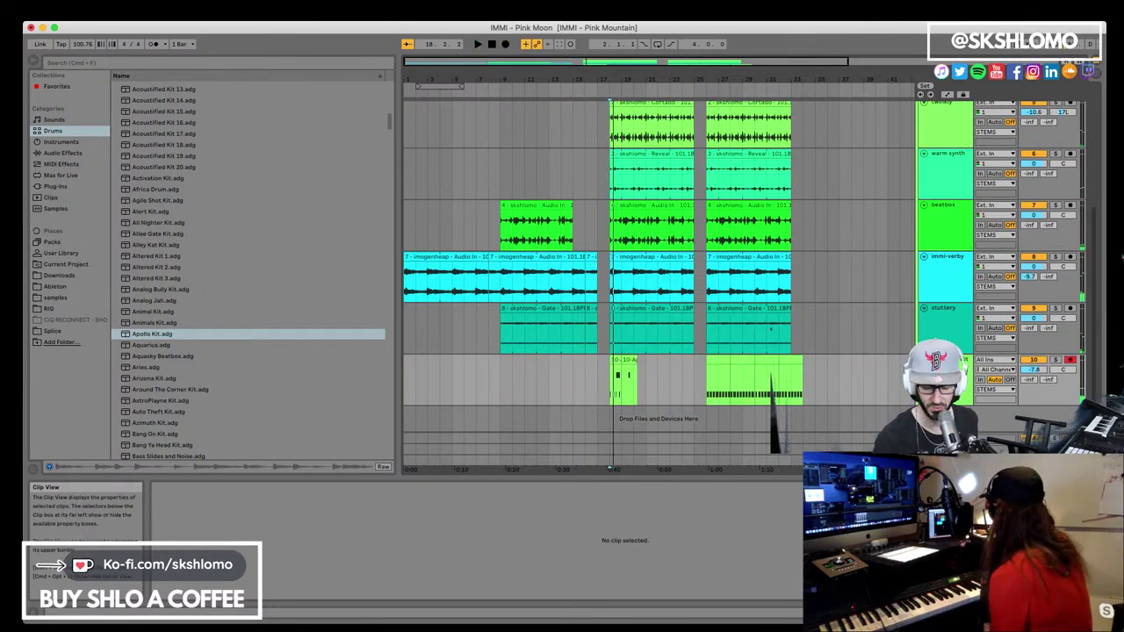
Duplicate the overdubbed kick-and-clap clip at bar 18 onto bar 19, consolidate both into one clip and audition it
{"action": "left_click", "coordinate": [616, 359]}
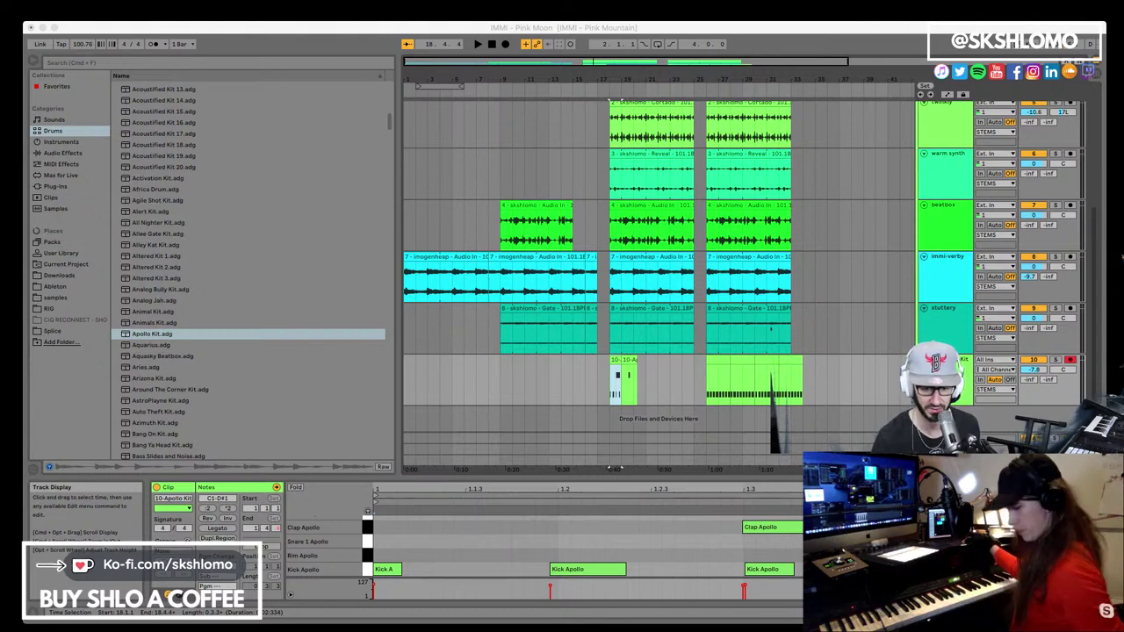
{"action": "left_click", "coordinate": [609, 395]}
{"action": "key", "text": "space"}
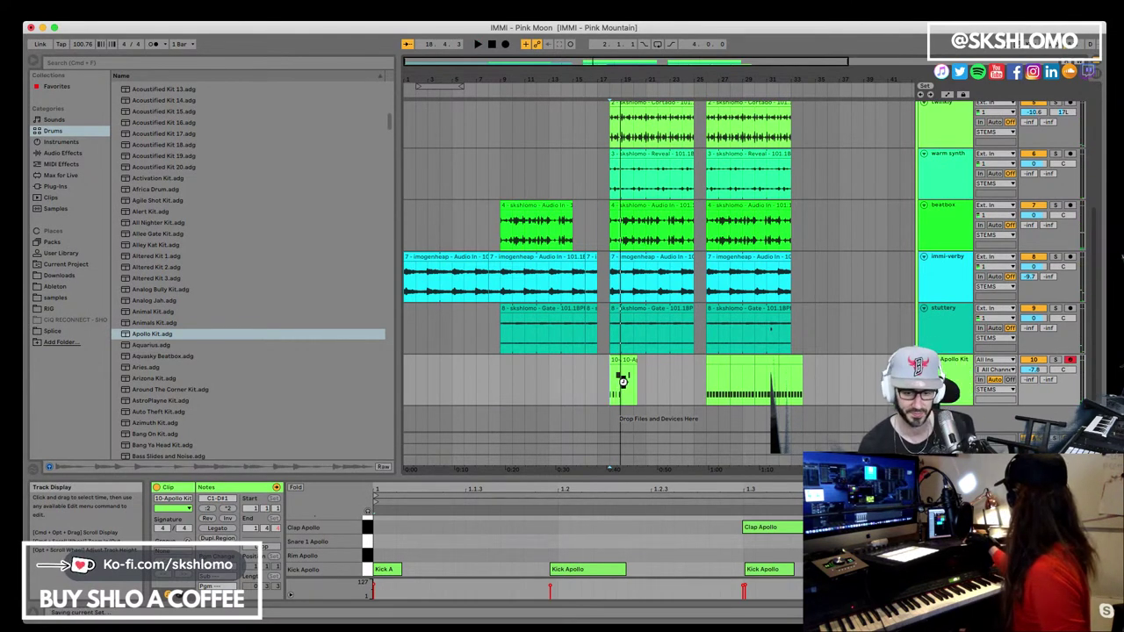
{"action": "left_click", "coordinate": [620, 376]}
{"action": "key", "text": "space"}
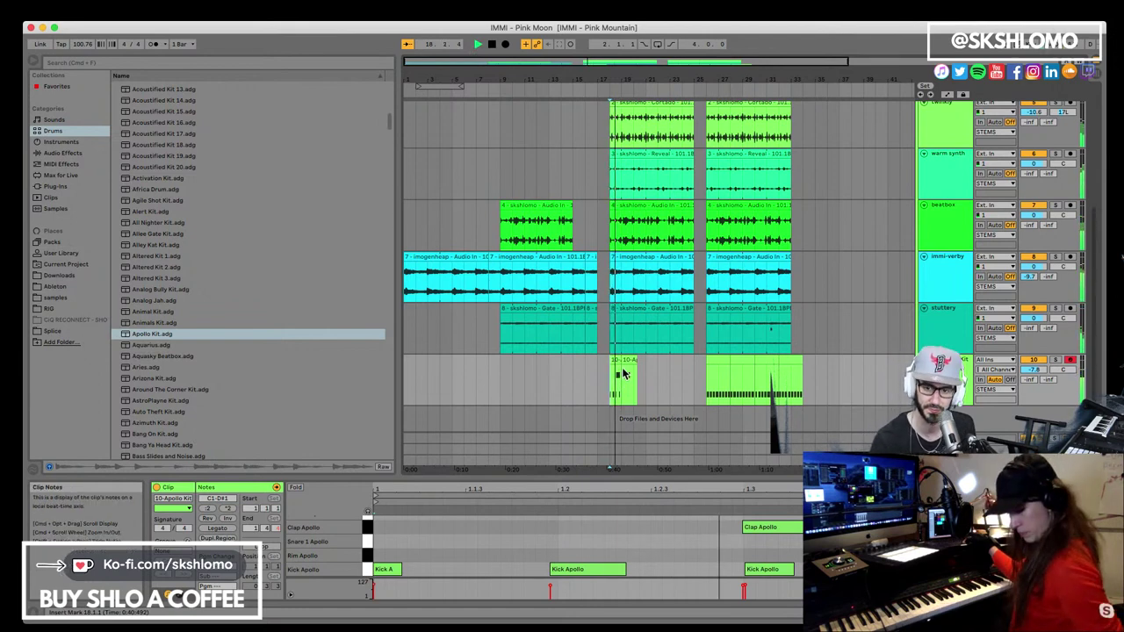
{"action": "left_click", "coordinate": [619, 375]}
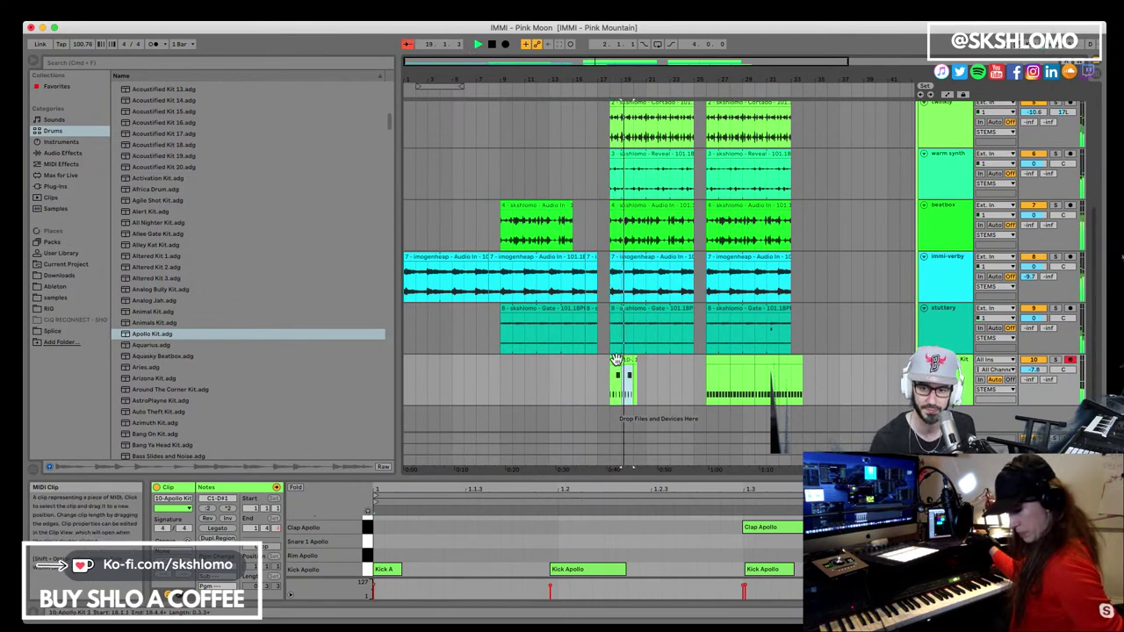
{"action": "left_click", "coordinate": [617, 361]}
{"action": "left_click", "coordinate": [626, 360]}
{"action": "left_click", "coordinate": [623, 360]}
{"action": "key", "text": "space"}
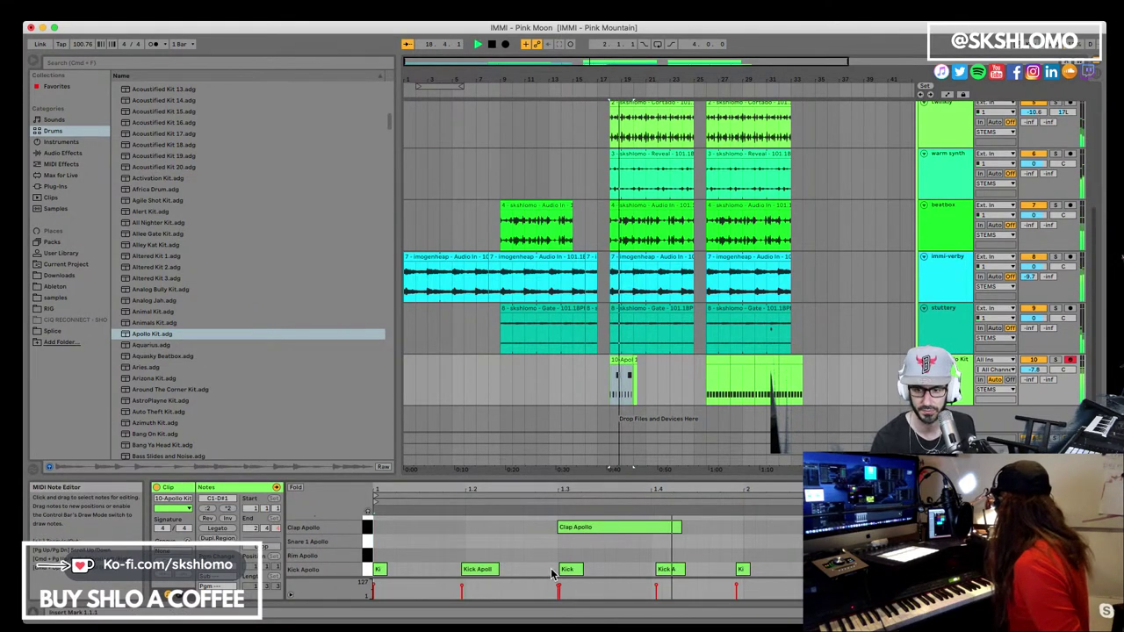
Quantize the kick notes in the consolidated Apollo Kit clip to the grid and audition the groove
{"action": "key", "text": "space"}
{"action": "key", "text": "super+a"}
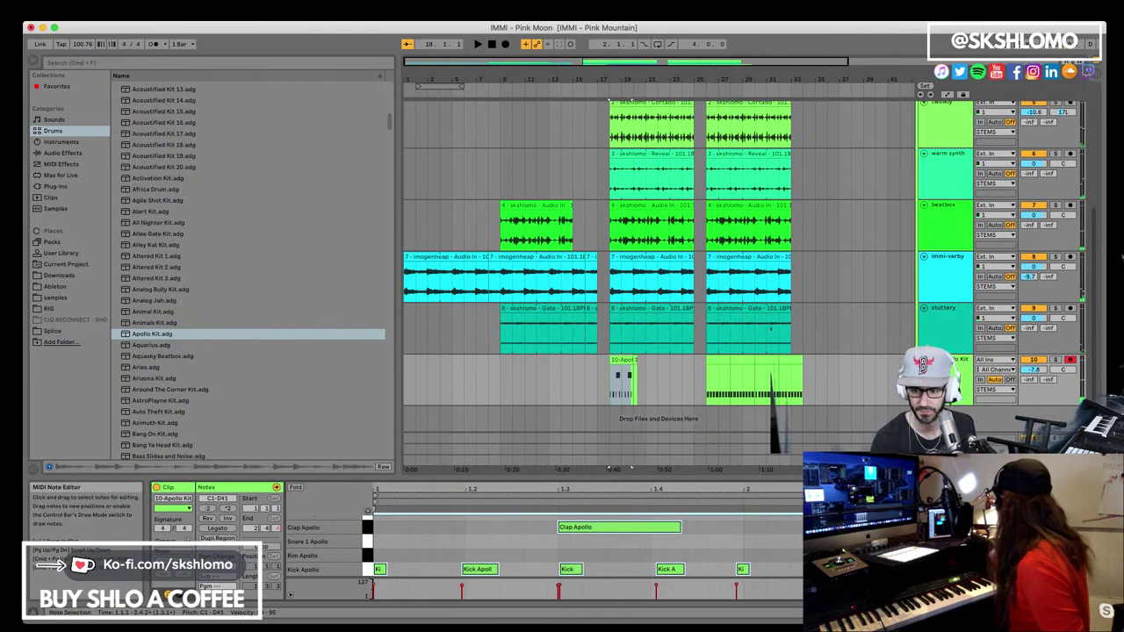
{"action": "left_click", "coordinate": [629, 467]}
{"action": "key", "text": "super+z"}
{"action": "key", "text": "super+z"}
{"action": "key", "text": "super+z"}
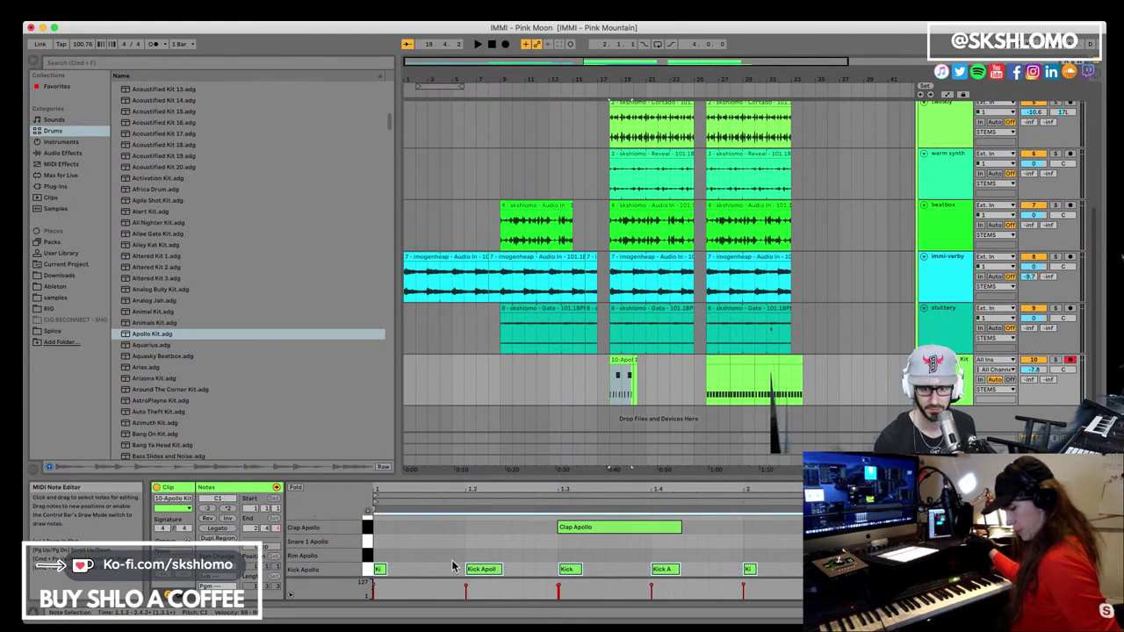
{"action": "key", "text": "space"}
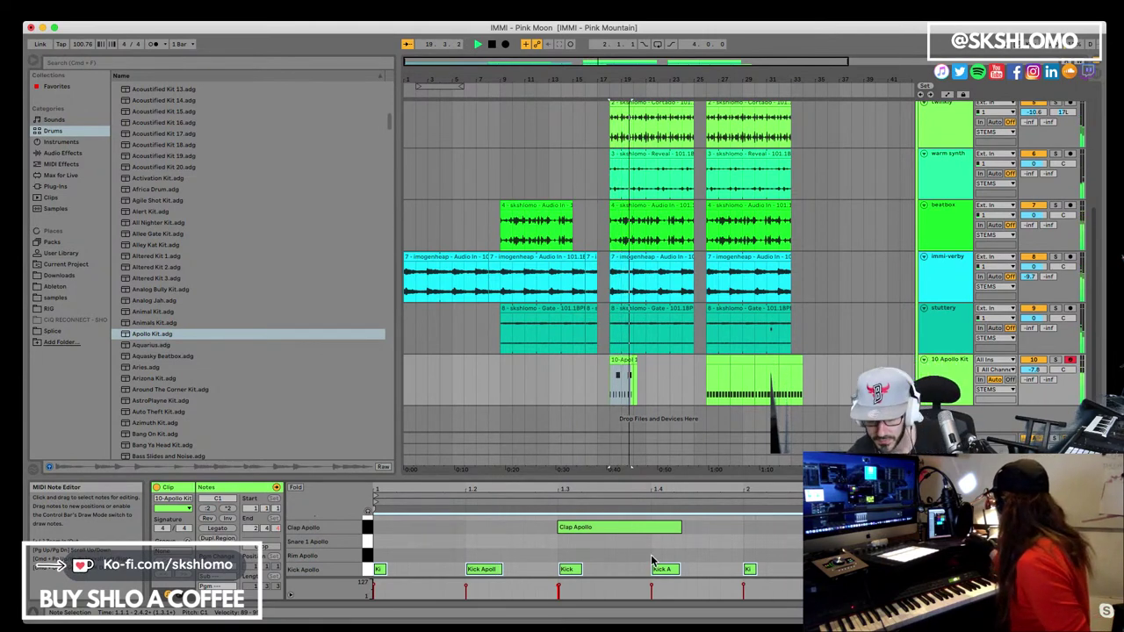
{"action": "key", "text": "space"}
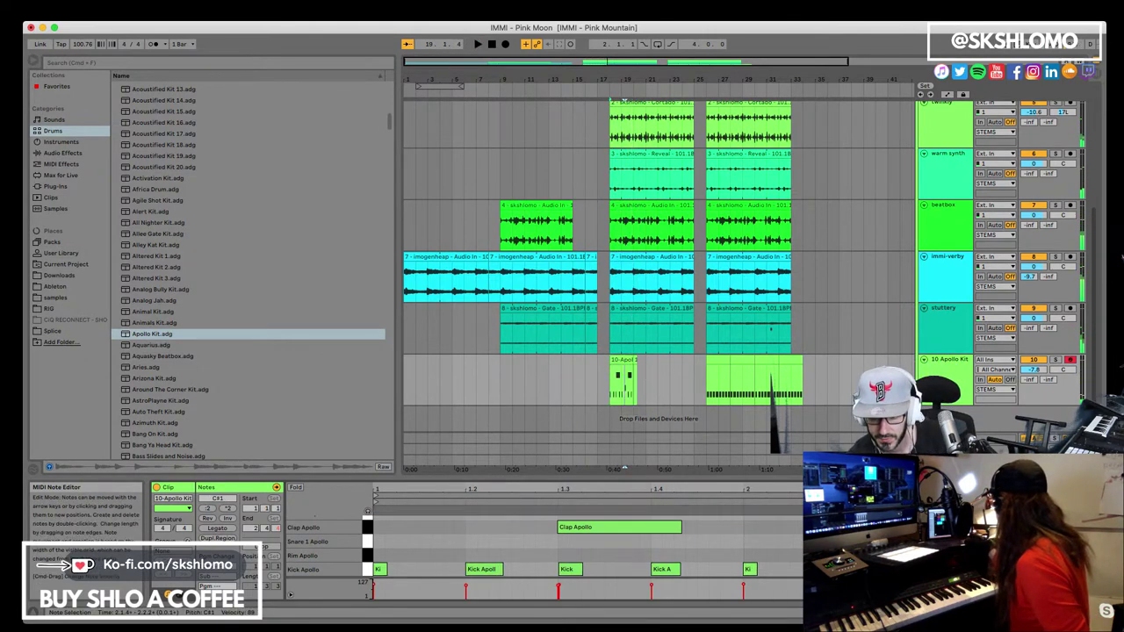
{"action": "key", "text": "space"}
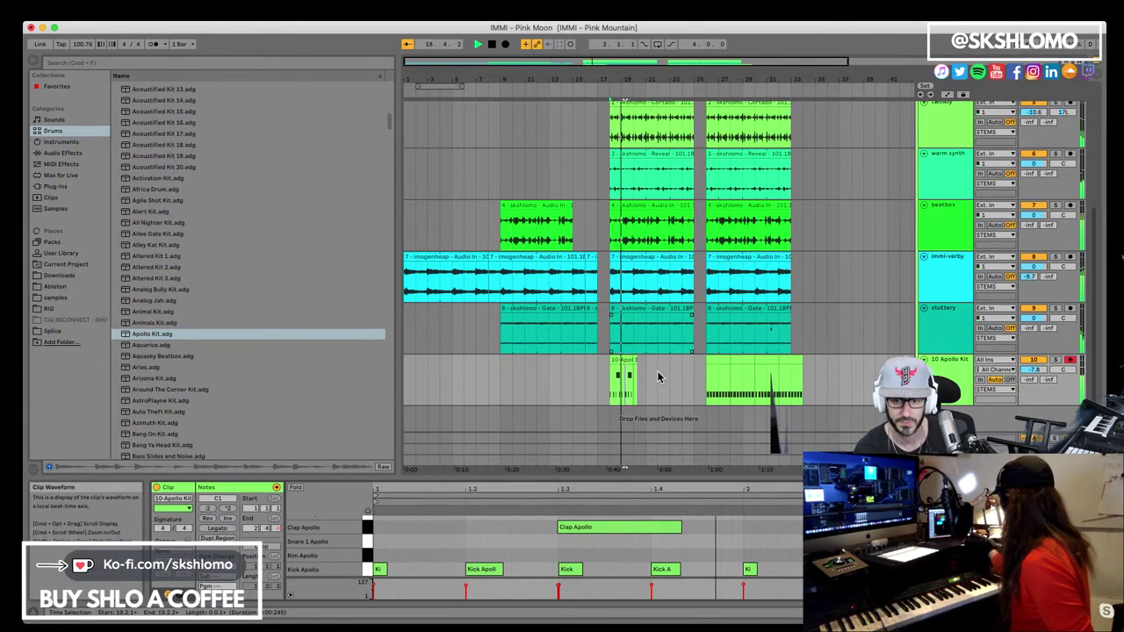
Try duplicating the bar 18 to 20 selection of the Apollo Kit track during playback, and undo the duplication
{"action": "left_click", "coordinate": [624, 373]}
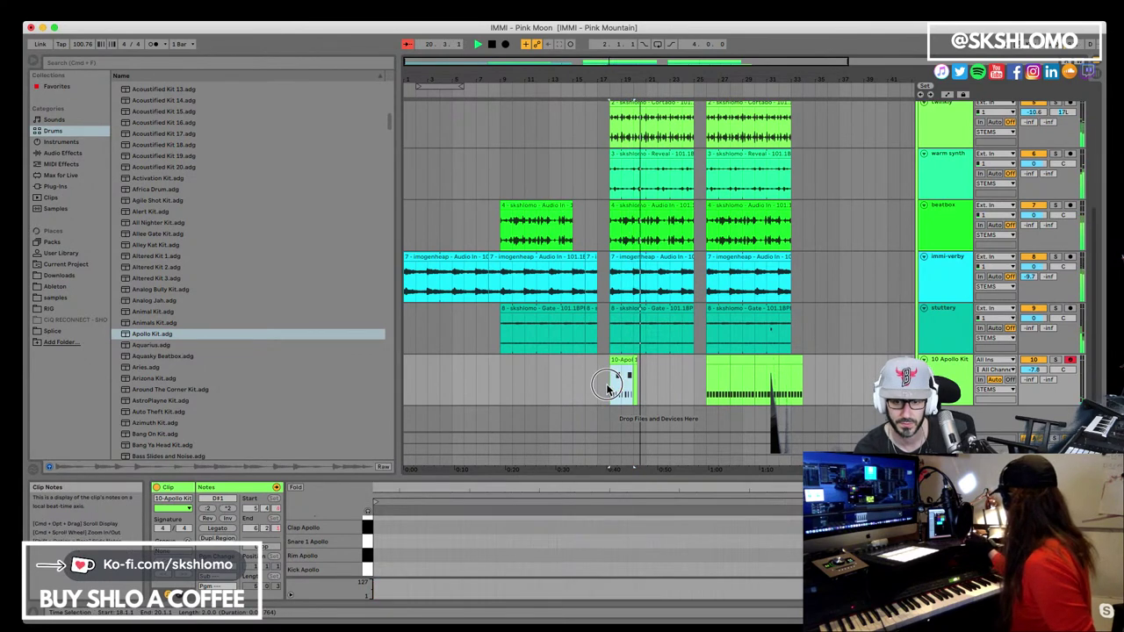
{"action": "key", "text": "super+d"}
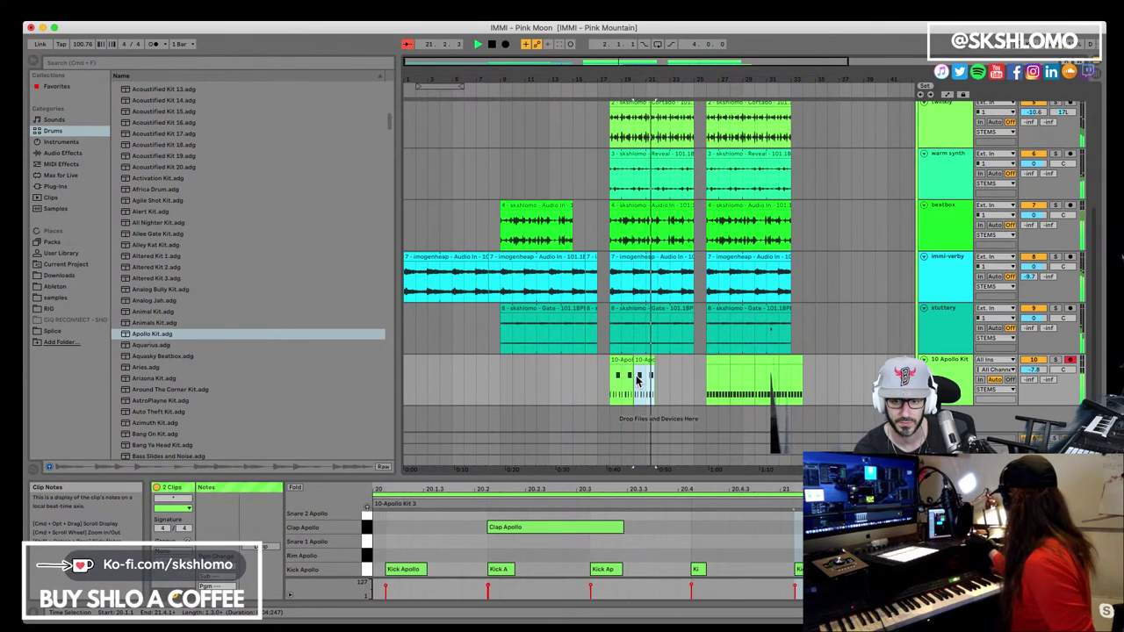
{"action": "key", "text": "space"}
{"action": "key", "text": "super+z"}
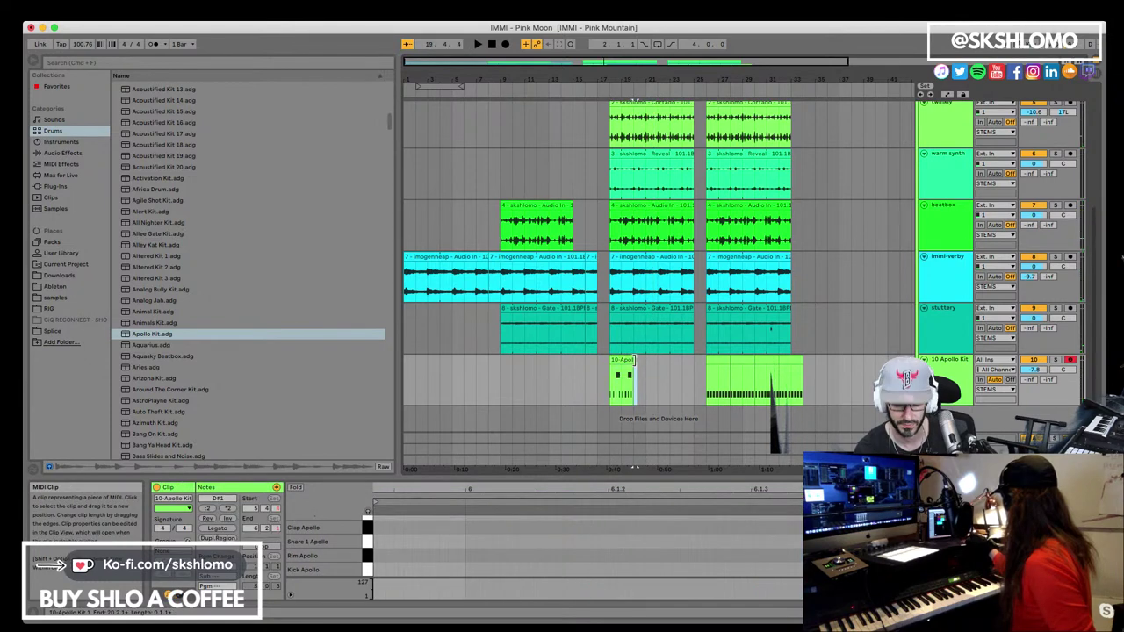
Try filling the section with three copies of the kick-and-clap clip, and delete the copies
{"action": "left_click", "coordinate": [622, 362]}
{"action": "key", "text": "super+d"}
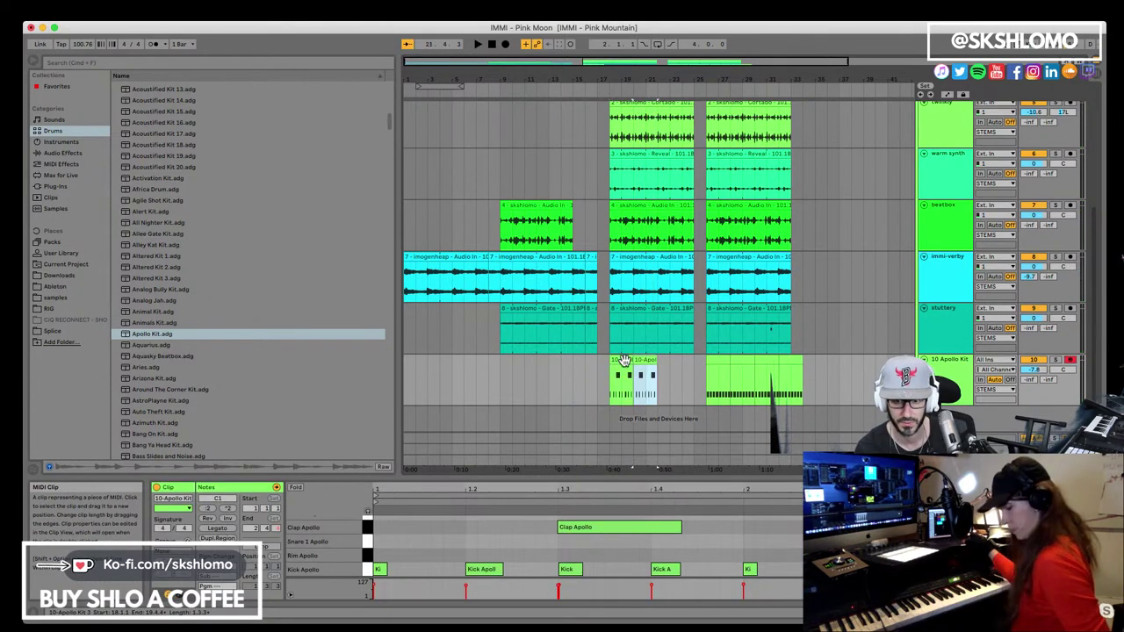
{"action": "key", "text": "super+d"}
{"action": "key", "text": "super+d"}
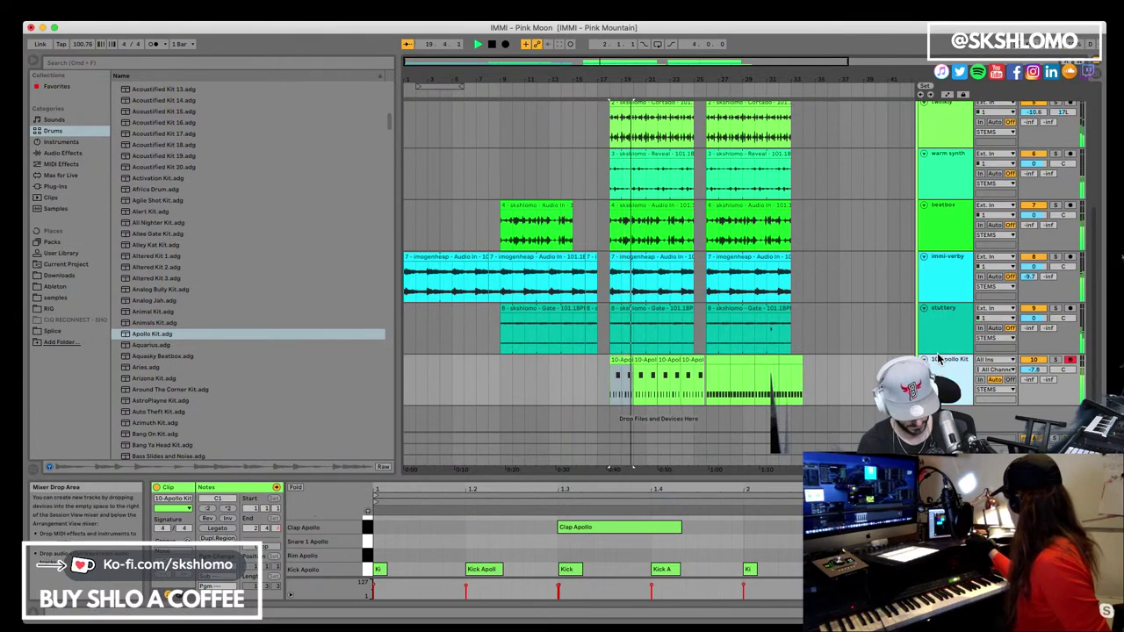
{"action": "left_click", "coordinate": [650, 364]}
{"action": "left_click_drag", "start_coordinate": [686, 363], "coordinate": [635, 365]}
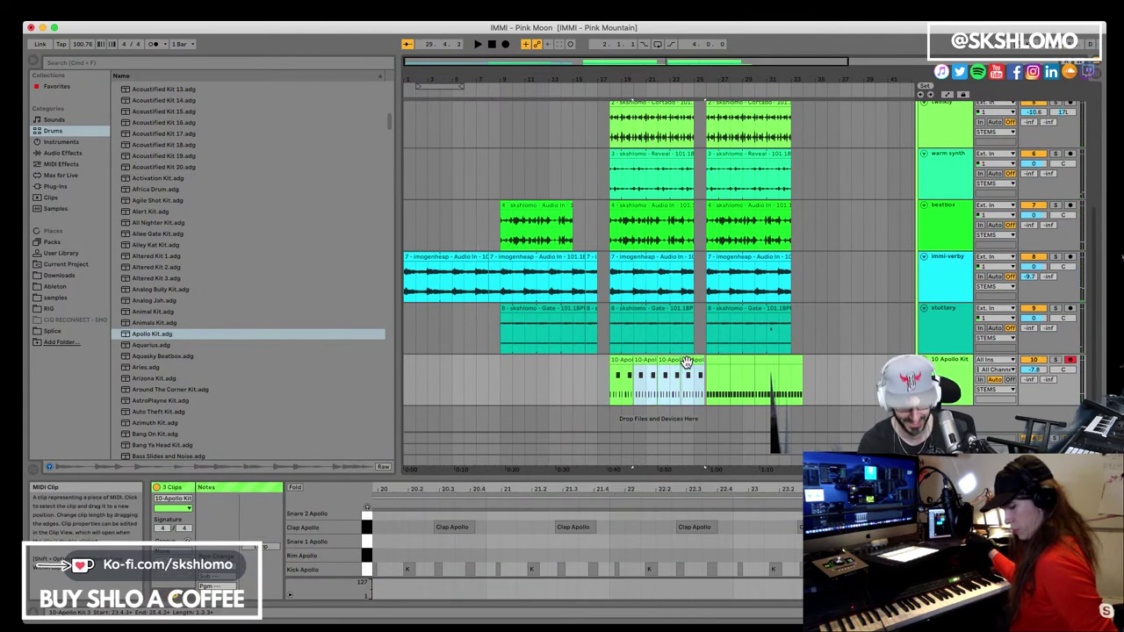
{"action": "key", "text": "Delete"}
Extend the kick-and-clap clip to exactly two bars, ending at bar 20, and duplicate it twice up to bar 24
{"action": "left_click", "coordinate": [614, 360]}
{"action": "key", "text": "space"}
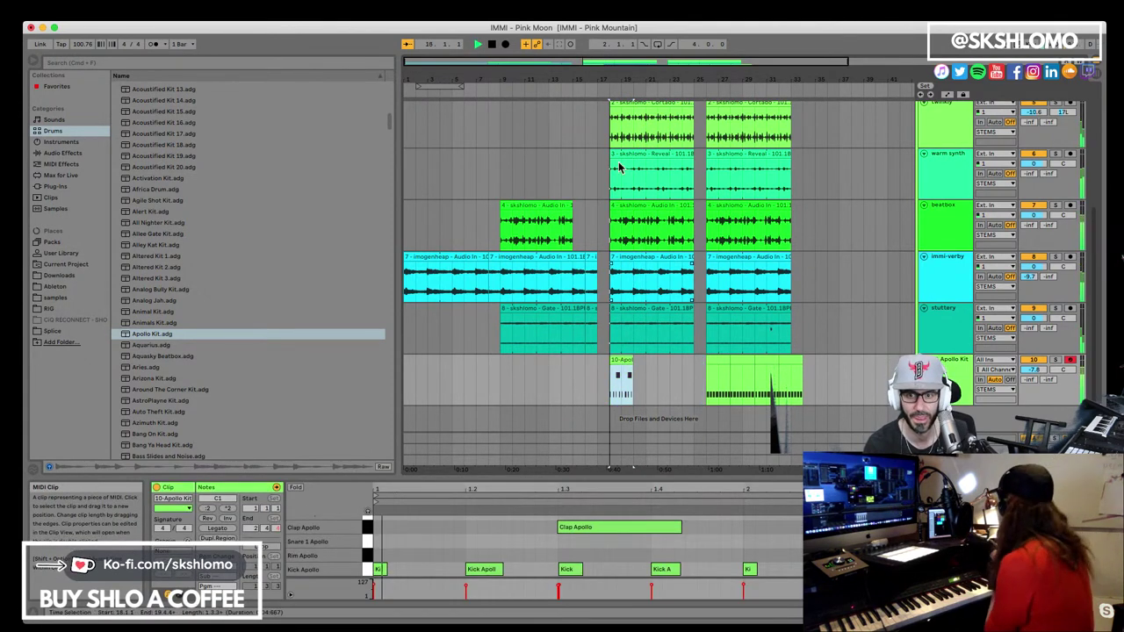
{"action": "left_click_drag", "start_coordinate": [618, 68], "coordinate": [617, 84]}
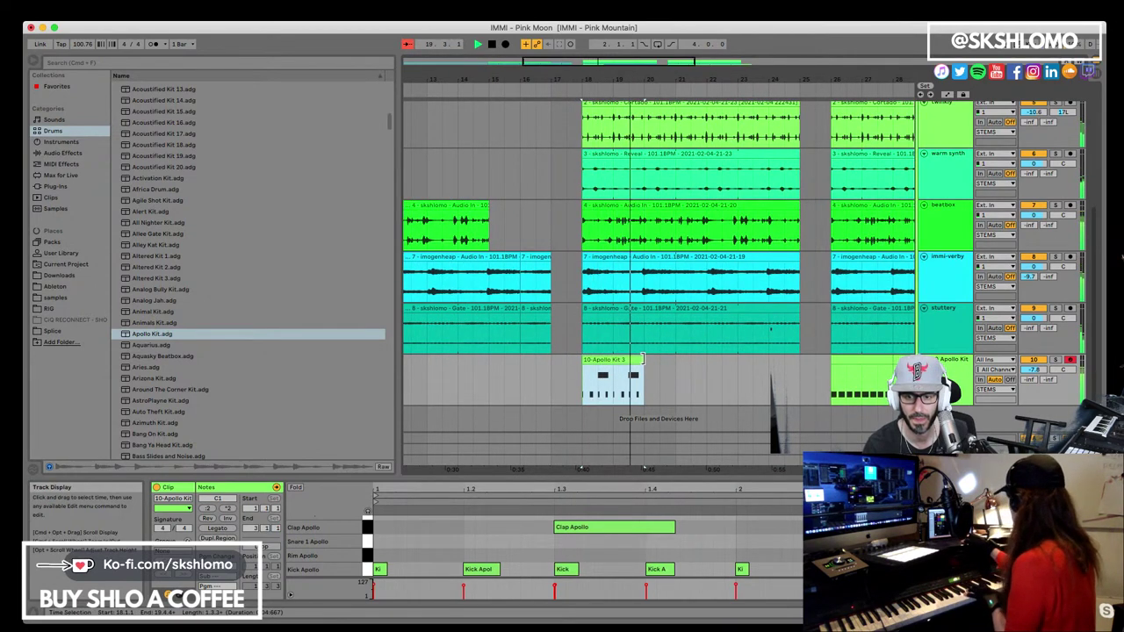
{"action": "key", "text": "super+d"}
{"action": "key", "text": "super+d"}
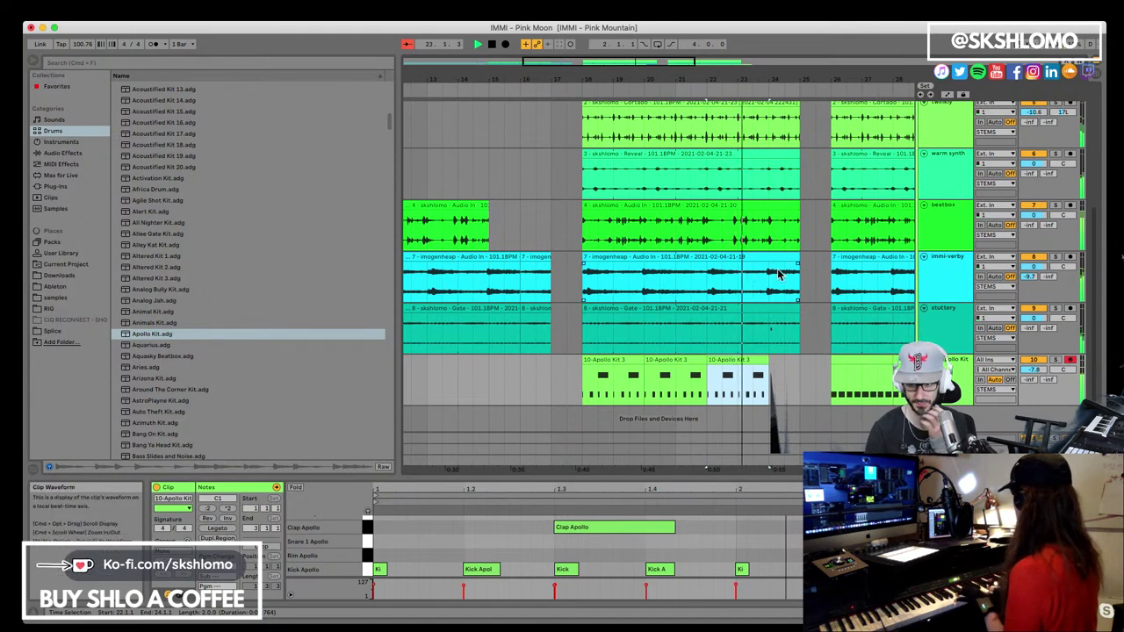
Stop playback and duplicate the immi-verby track
{"action": "key", "text": "space"}
{"action": "left_click", "coordinate": [654, 263]}
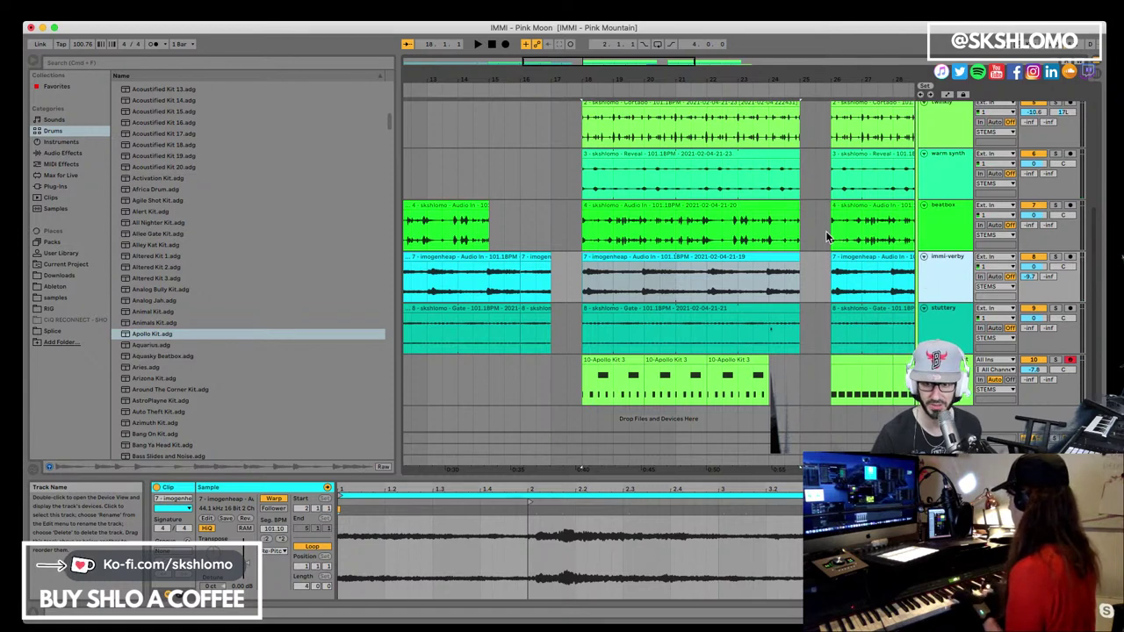
{"action": "key", "text": "super+d"}
Clear the duplicate immi-verby track's audio outside bars 18 to 25, leaving only the middle-section clip
{"action": "left_click_drag", "start_coordinate": [591, 77], "coordinate": [592, 63]}
{"action": "left_click_drag", "start_coordinate": [594, 325], "coordinate": [369, 321]}
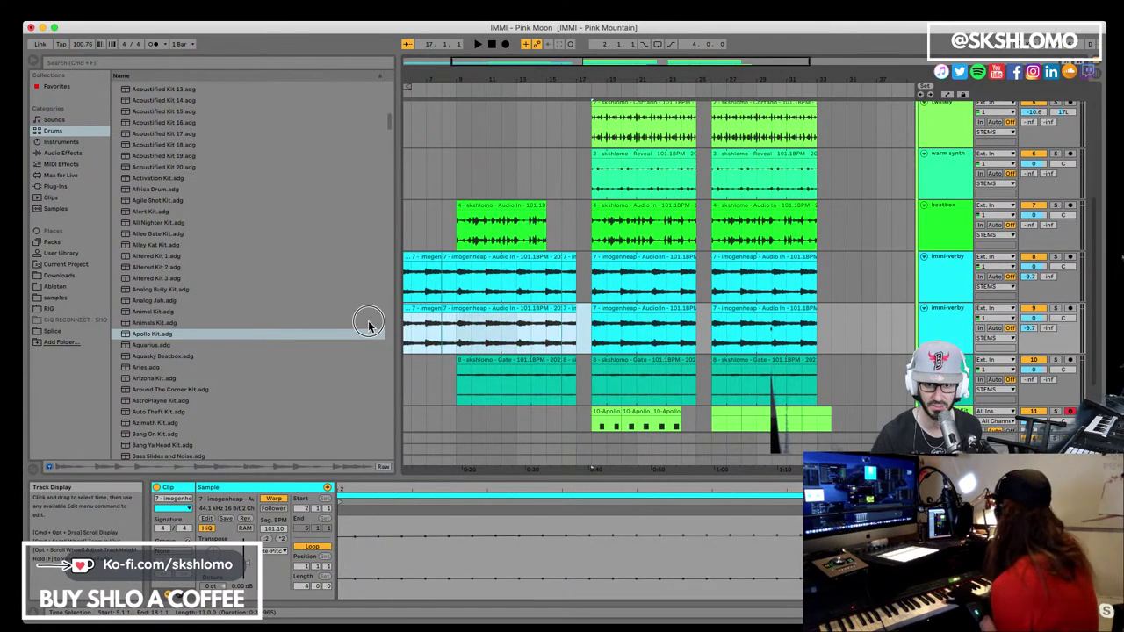
{"action": "key", "text": "Delete"}
{"action": "left_click_drag", "start_coordinate": [715, 323], "coordinate": [822, 321]}
{"action": "key", "text": "Delete"}
{"action": "left_click", "coordinate": [679, 327]}
{"action": "scroll", "coordinate": [641, 220], "scroll_direction": "left", "scroll_amount": 3}
{"action": "key", "text": "space"}
{"action": "key", "text": "minus"}
{"action": "key", "text": "minus"}
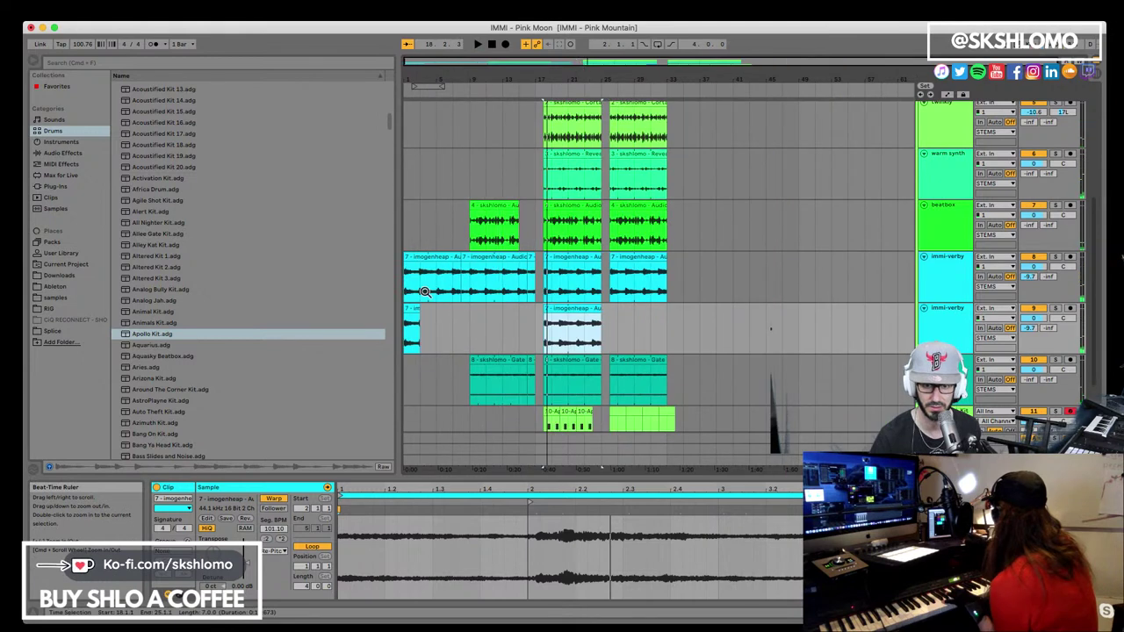
{"action": "key", "text": "space"}
{"action": "left_click_drag", "start_coordinate": [452, 330], "coordinate": [409, 330]}
Solo the duplicate immi-verby track, audition its remaining clip and consolidate that clip
{"action": "left_click", "coordinate": [572, 312]}
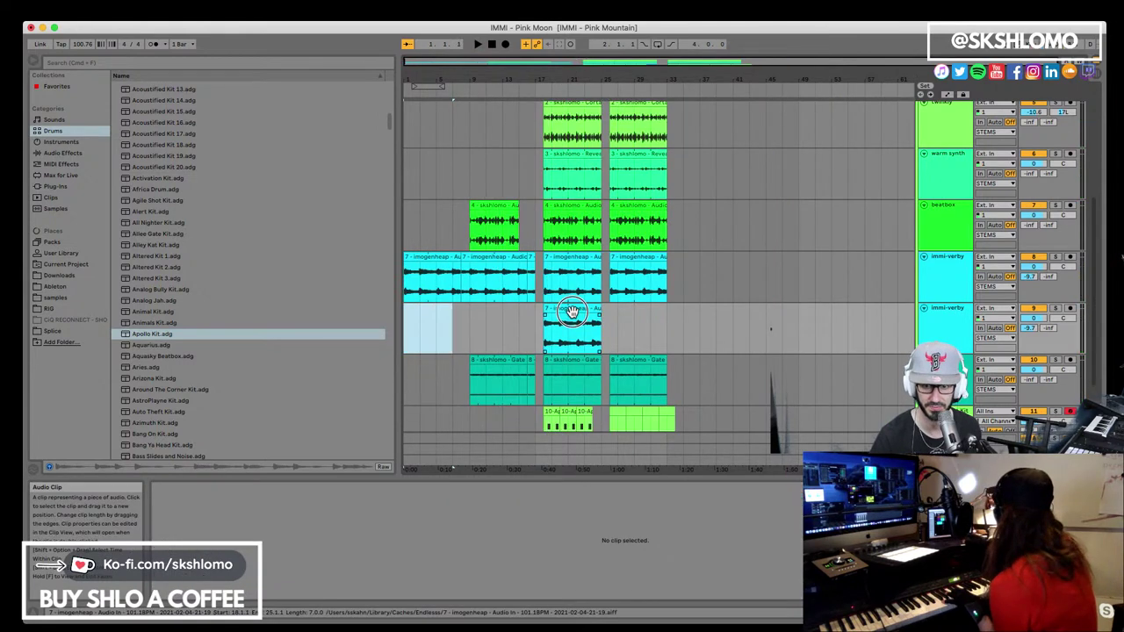
{"action": "left_click", "coordinate": [1057, 309]}
{"action": "key", "text": "space"}
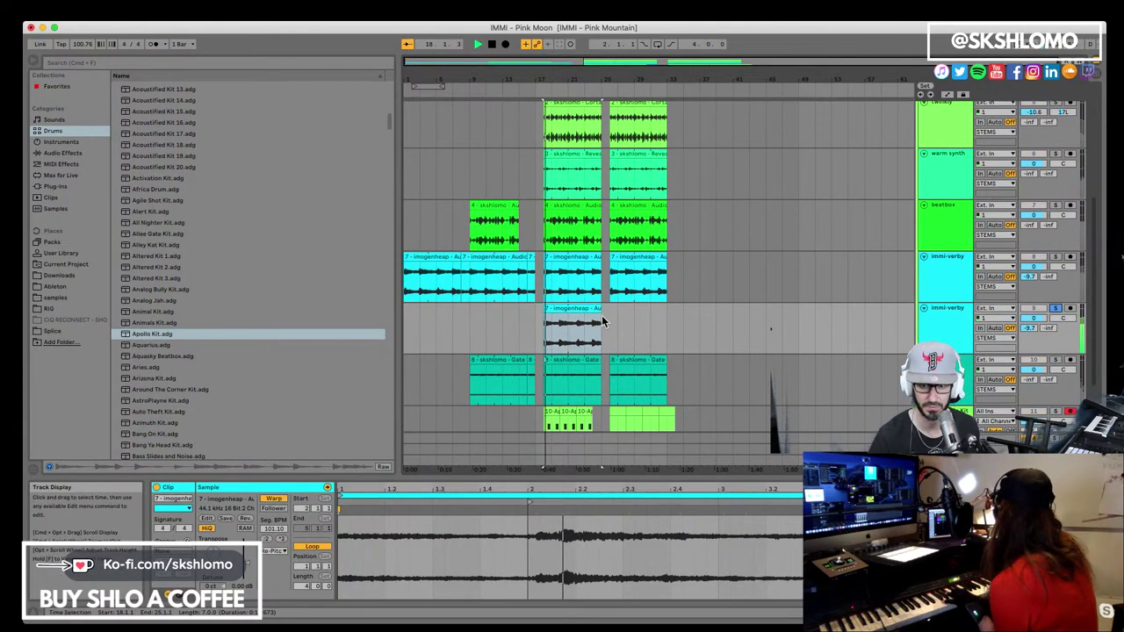
{"action": "key", "text": "space"}
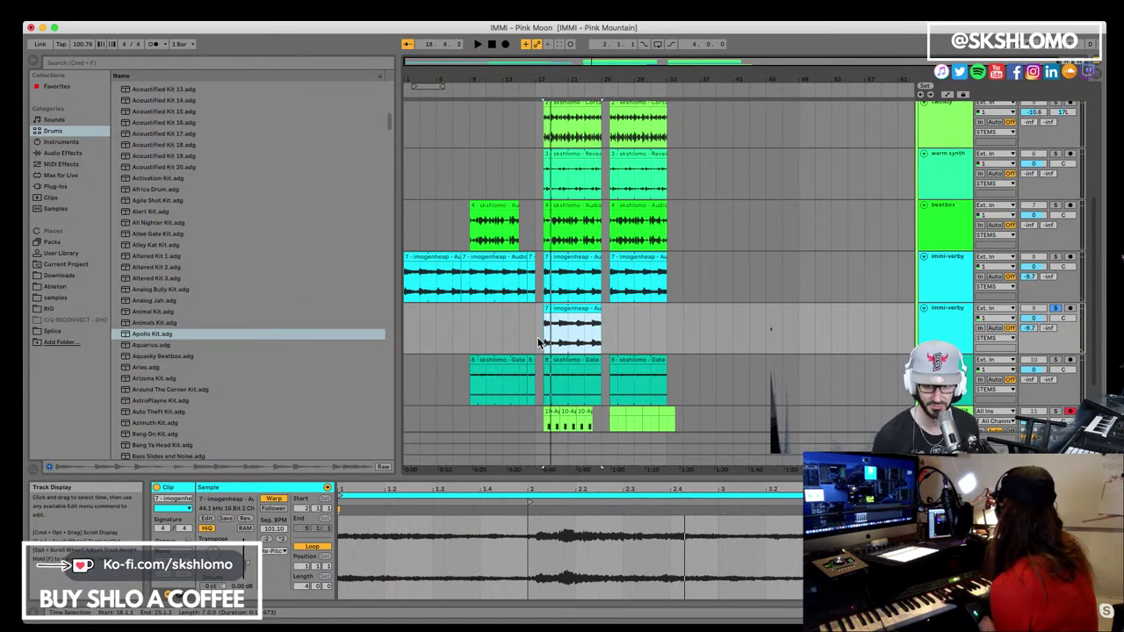
{"action": "key", "text": "super+j"}
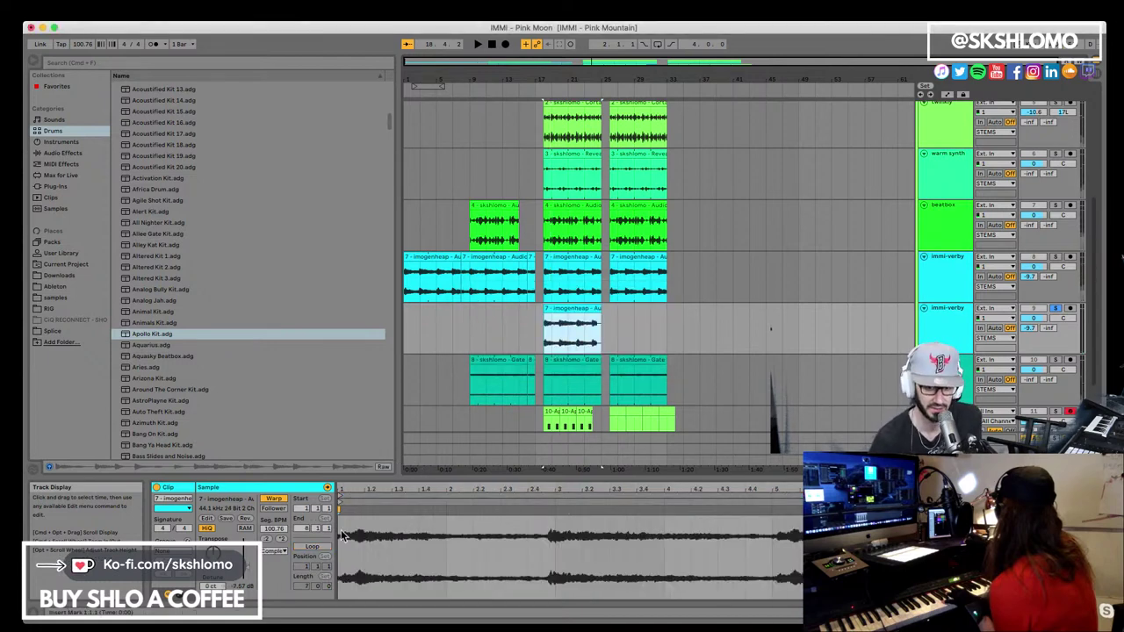
Set the consolidated immi-verby clip's warp mode to Complex and unsolo the track
{"action": "left_click", "coordinate": [278, 551]}
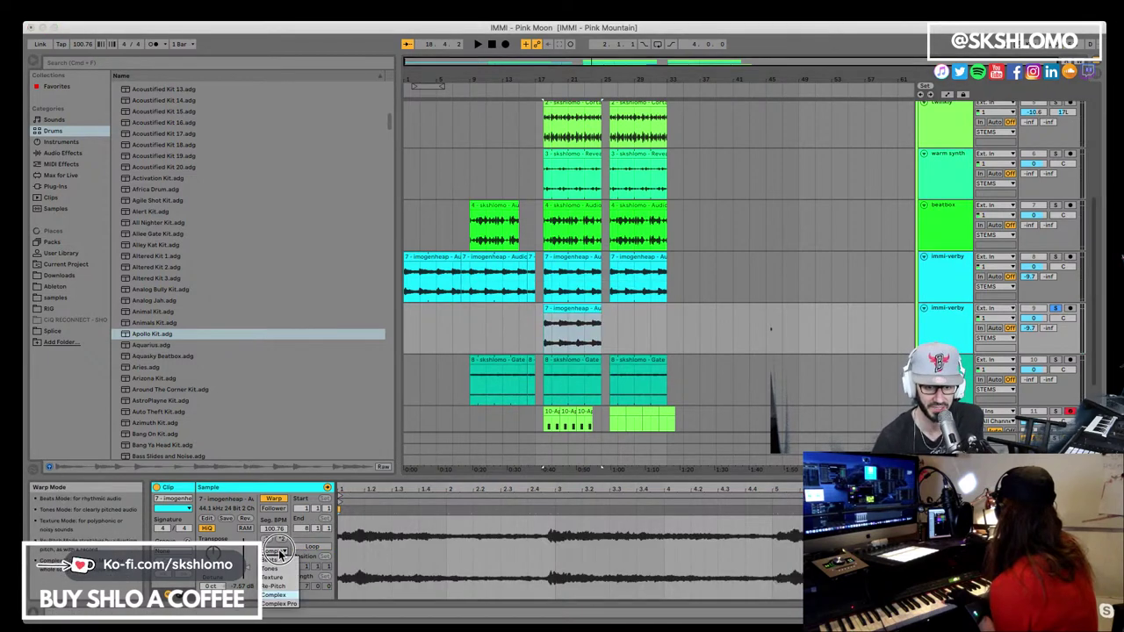
{"action": "left_click", "coordinate": [281, 596]}
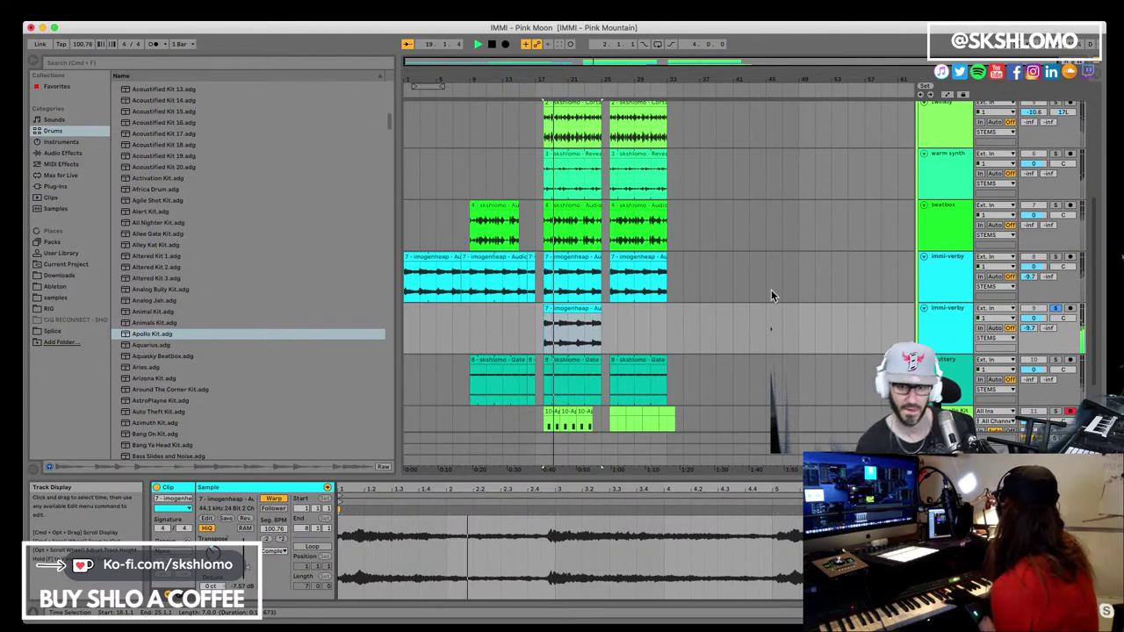
{"action": "left_click", "coordinate": [1056, 310]}
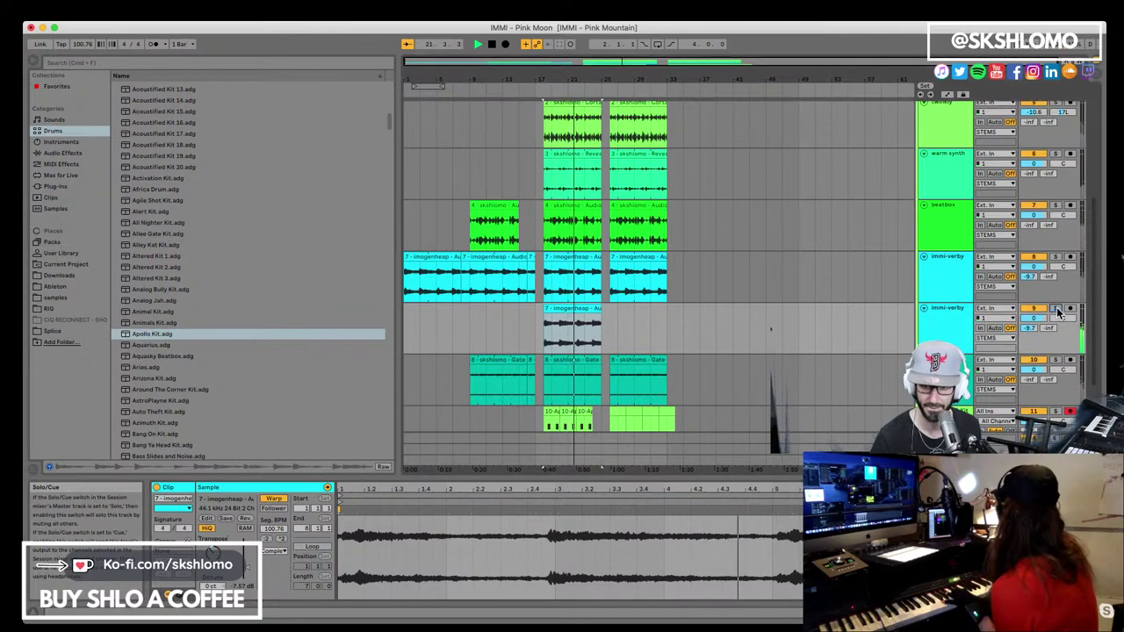
Deactivate the original immi-verby clip spanning bars 18 to 25, keeping the duplicate track's clip active
{"action": "left_click", "coordinate": [571, 257]}
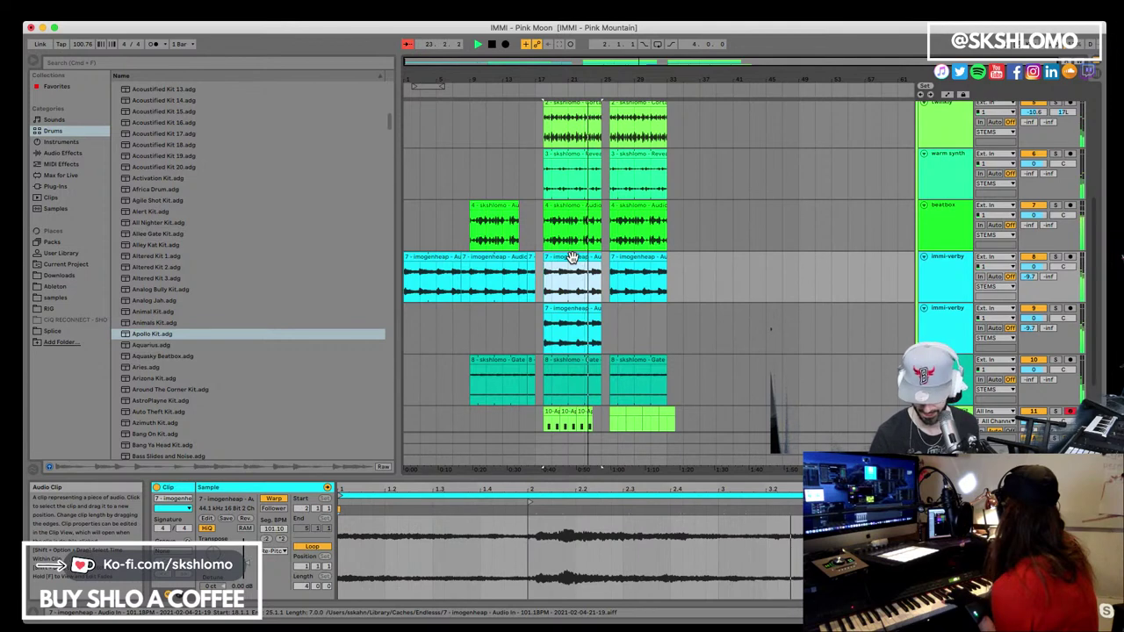
{"action": "key", "text": "0"}
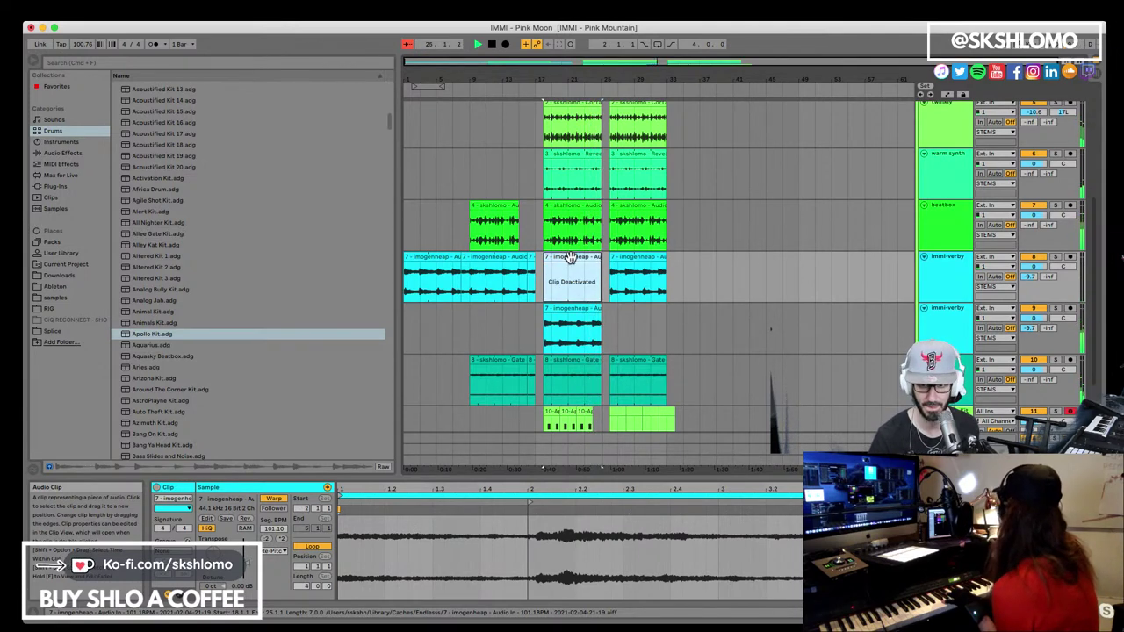
{"action": "left_click", "coordinate": [597, 310]}
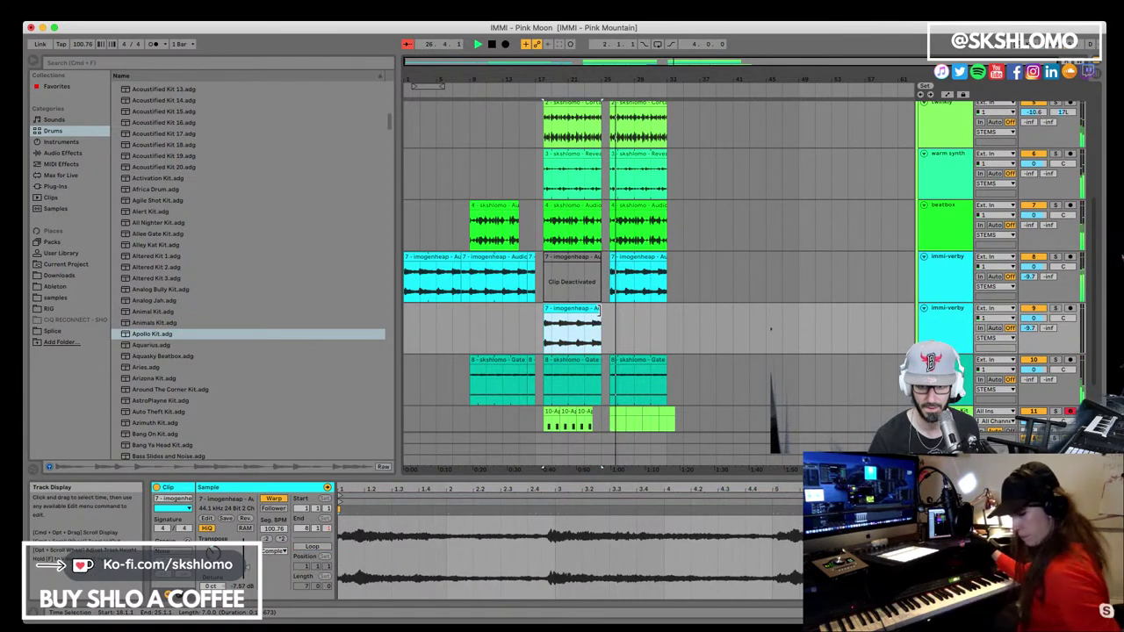
Copy the one-bar immi-verby clip from bar 16 to bar 25 on the duplicate track and audition it
{"action": "key", "text": "space"}
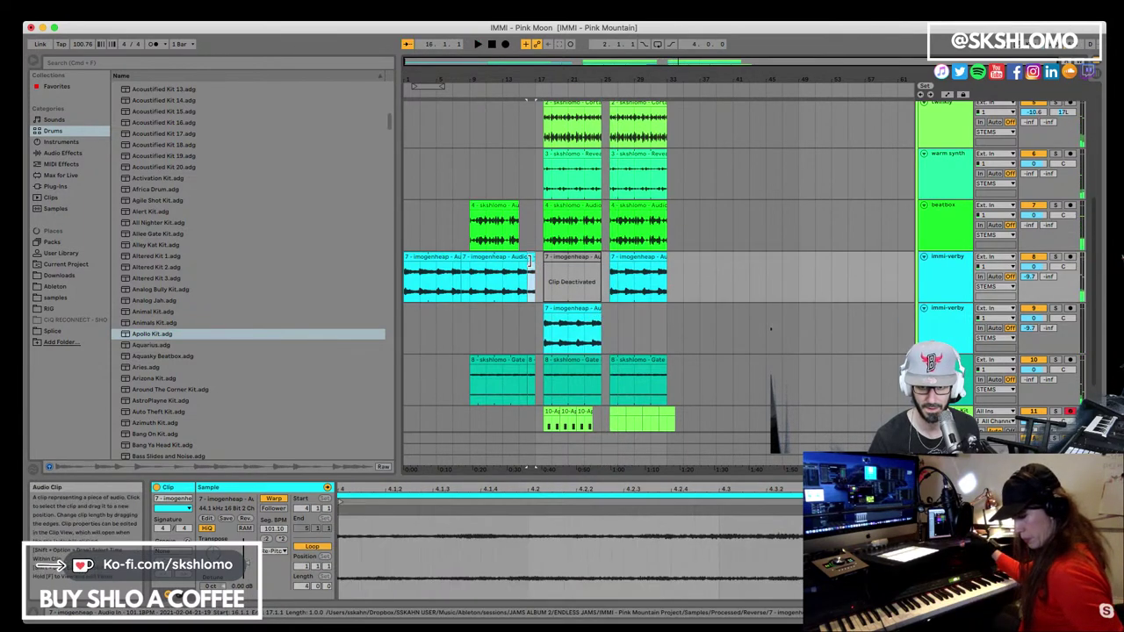
{"action": "left_click", "coordinate": [602, 340]}
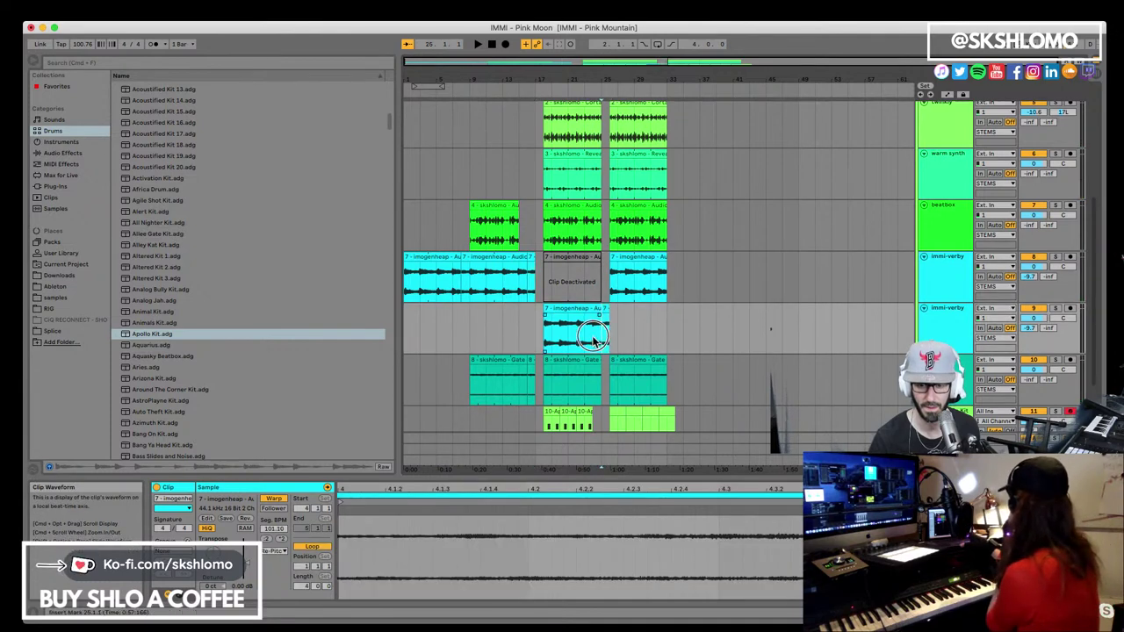
{"action": "key", "text": "space"}
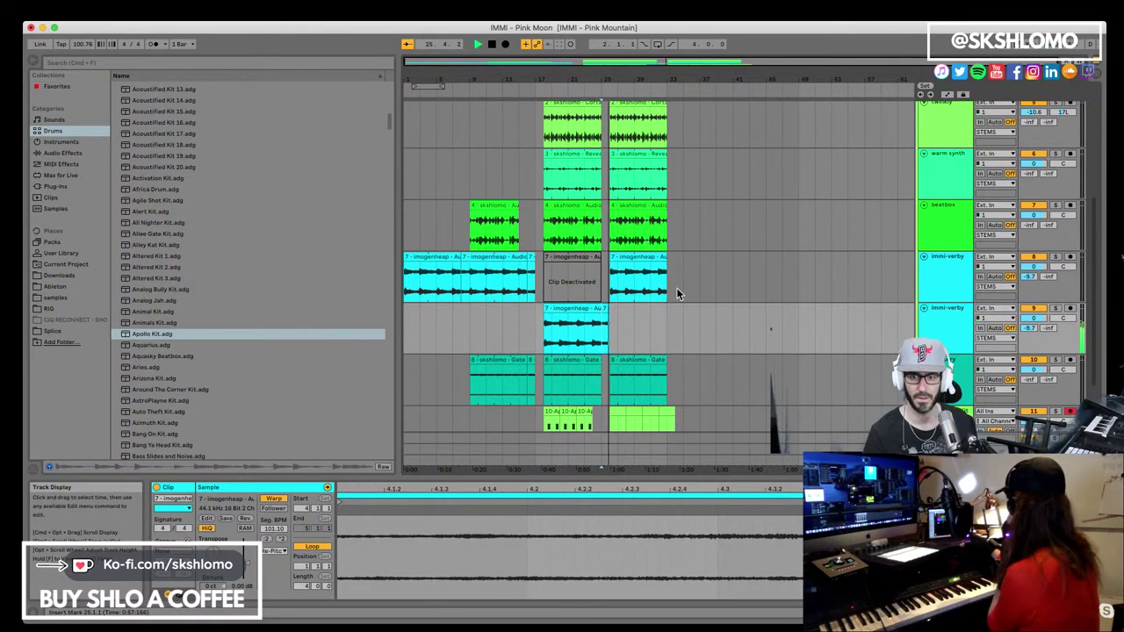
Delete the warm synth clip from bars 18 to 25
{"action": "scroll", "coordinate": [706, 347], "scroll_direction": "up", "scroll_amount": 2}
{"action": "scroll", "coordinate": [706, 347], "scroll_direction": "up", "scroll_amount": 3}
{"action": "left_click", "coordinate": [959, 268]}
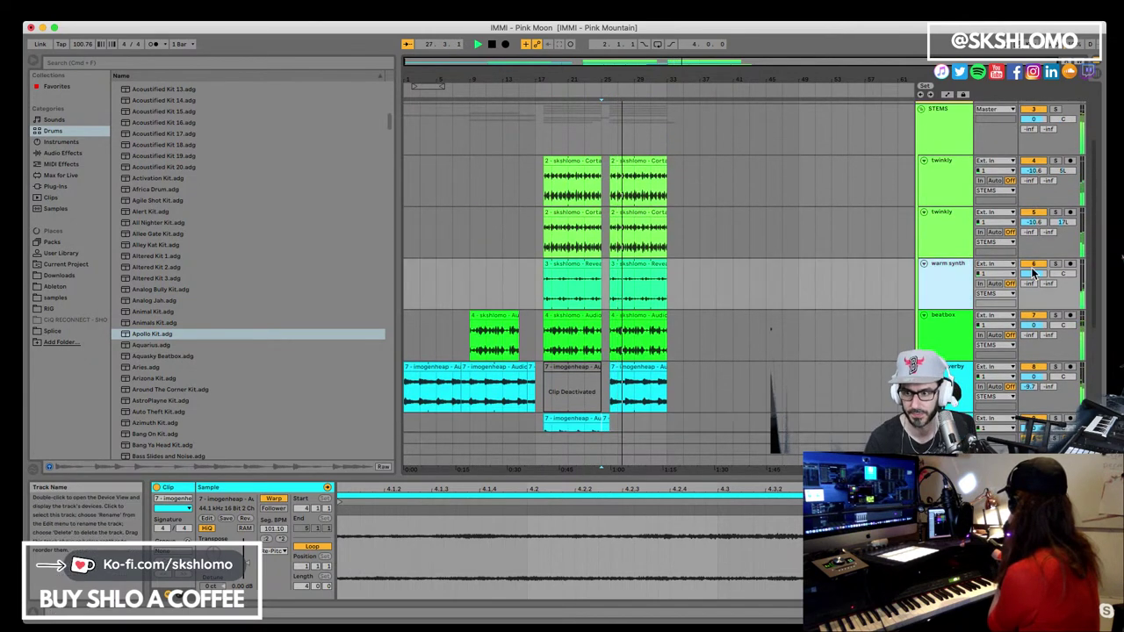
{"action": "left_click", "coordinate": [557, 268]}
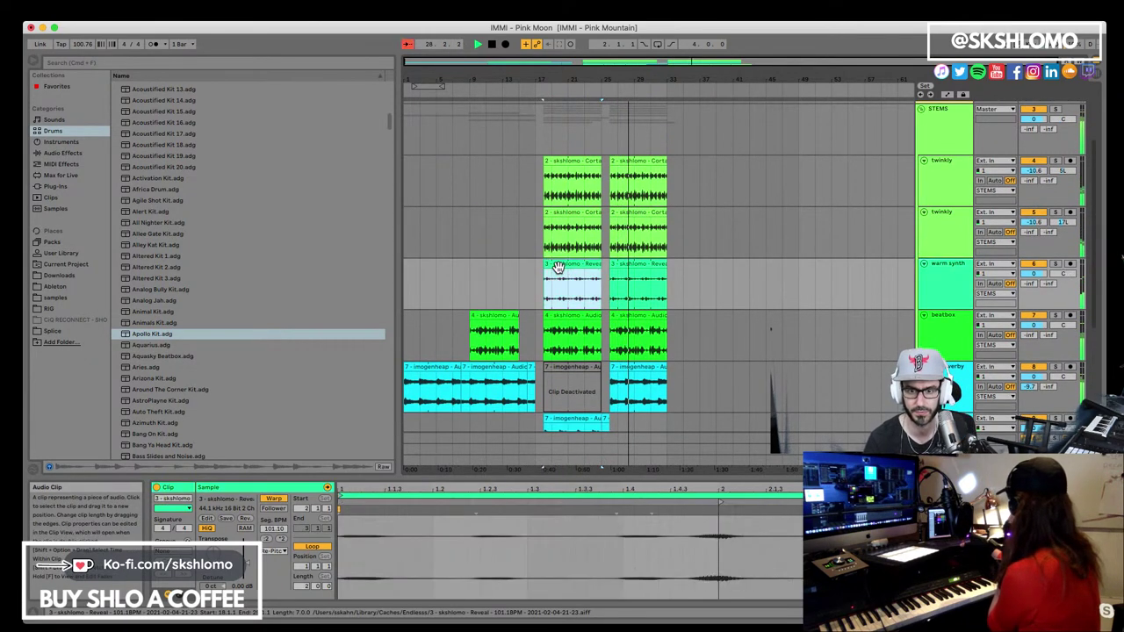
{"action": "key", "text": "Delete"}
Delete the original immi-verby track's clip in bars 26 to 33 and review all stems during playback
{"action": "scroll", "coordinate": [703, 297], "scroll_direction": "down", "scroll_amount": 1}
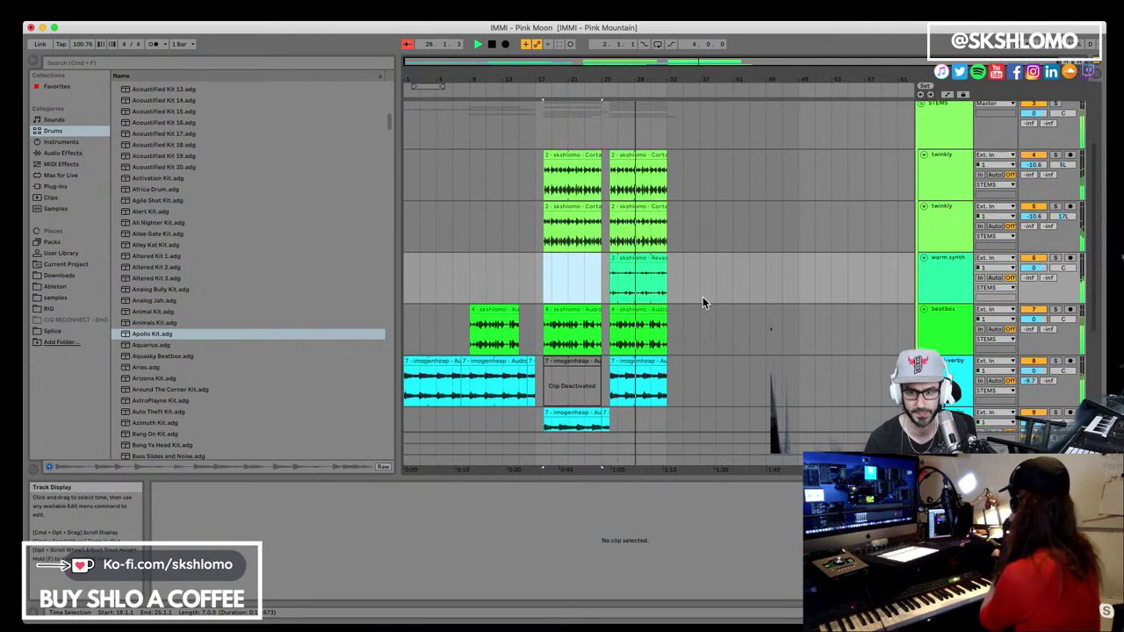
{"action": "scroll", "coordinate": [702, 303], "scroll_direction": "down", "scroll_amount": 3}
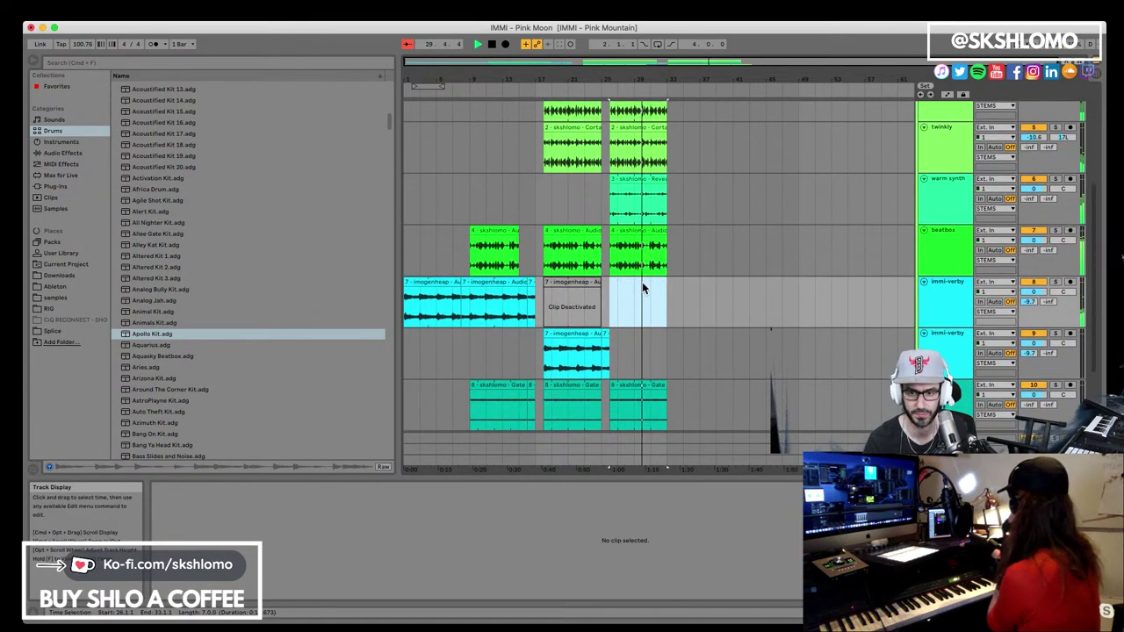
{"action": "scroll", "coordinate": [681, 290], "scroll_direction": "up", "scroll_amount": 2}
{"action": "scroll", "coordinate": [677, 294], "scroll_direction": "down", "scroll_amount": 5}
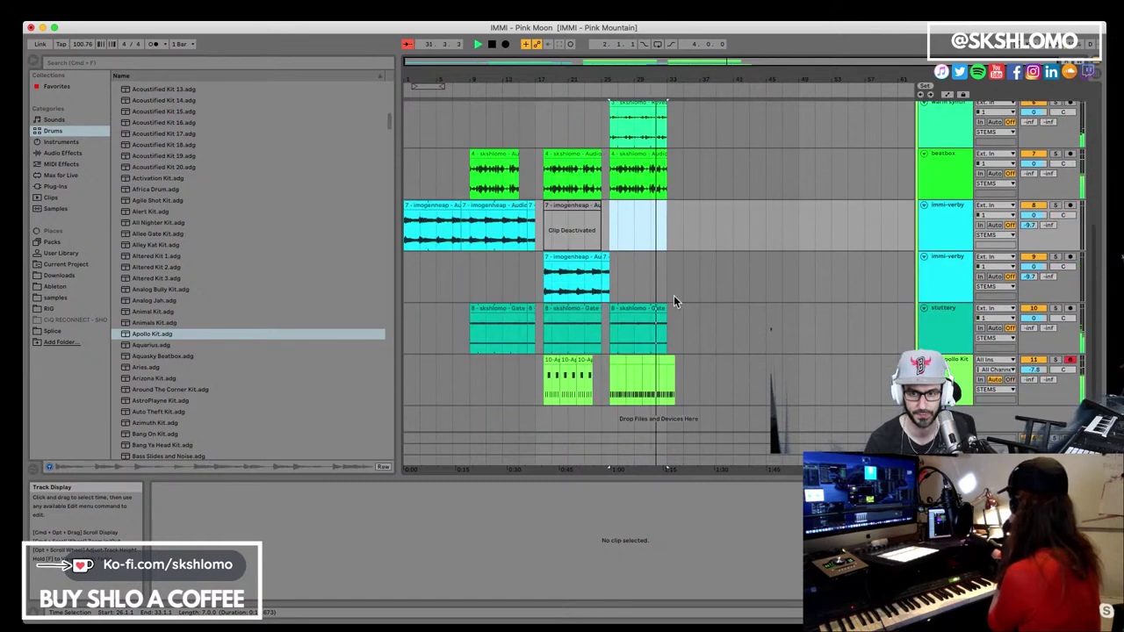
{"action": "scroll", "coordinate": [673, 295], "scroll_direction": "up", "scroll_amount": 5}
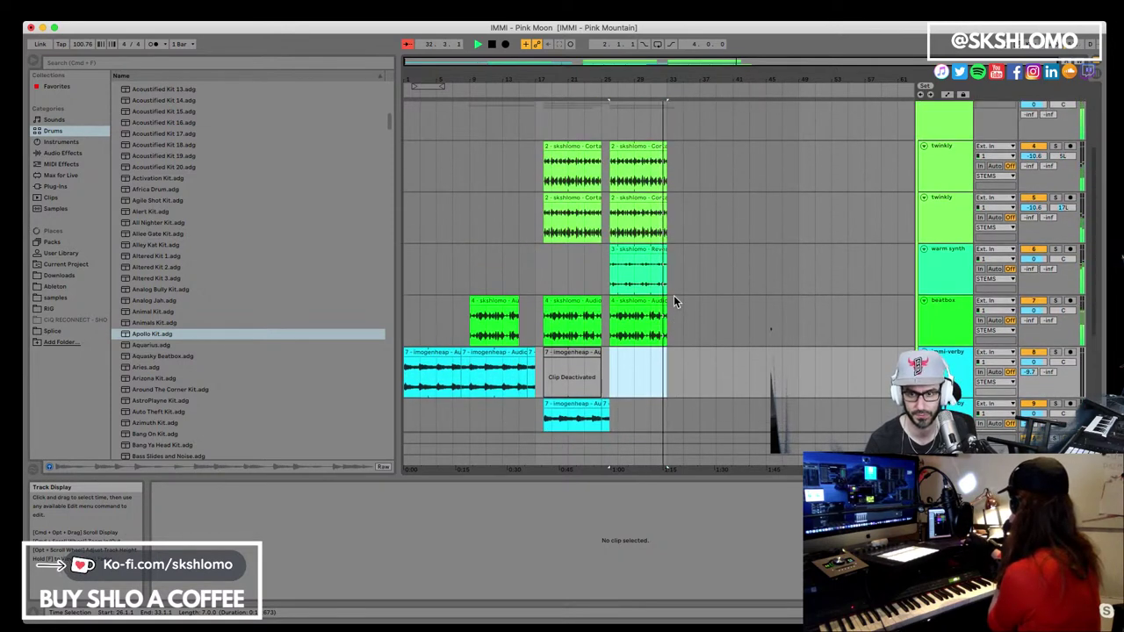
{"action": "scroll", "coordinate": [674, 295], "scroll_direction": "up", "scroll_amount": 1}
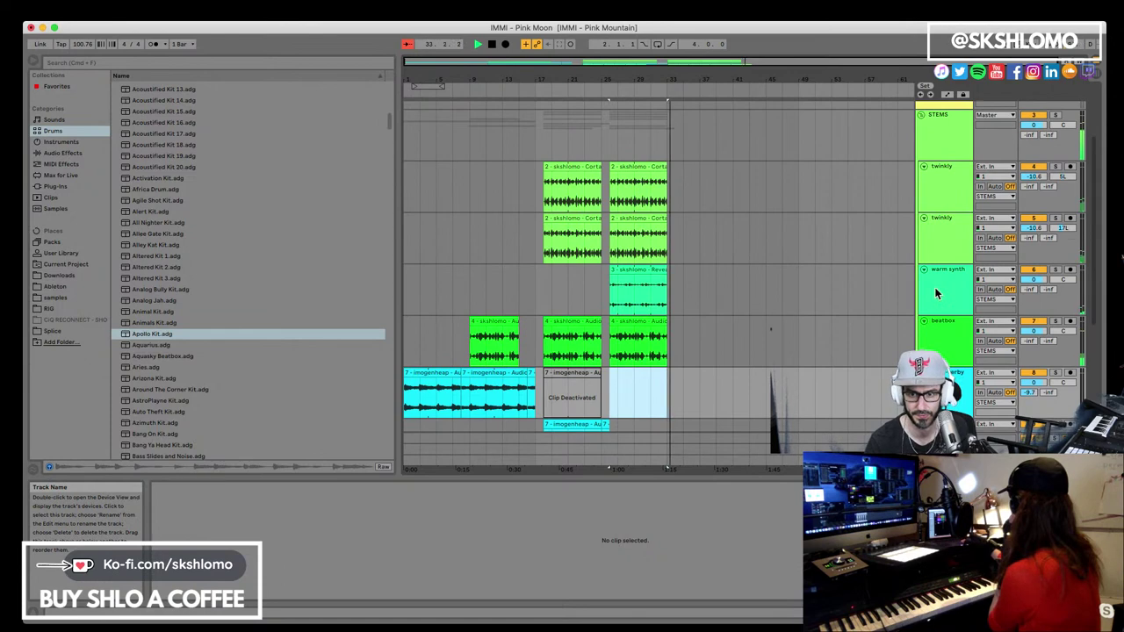
{"action": "scroll", "coordinate": [728, 307], "scroll_direction": "down", "scroll_amount": 5}
{"action": "left_click", "coordinate": [559, 299]}
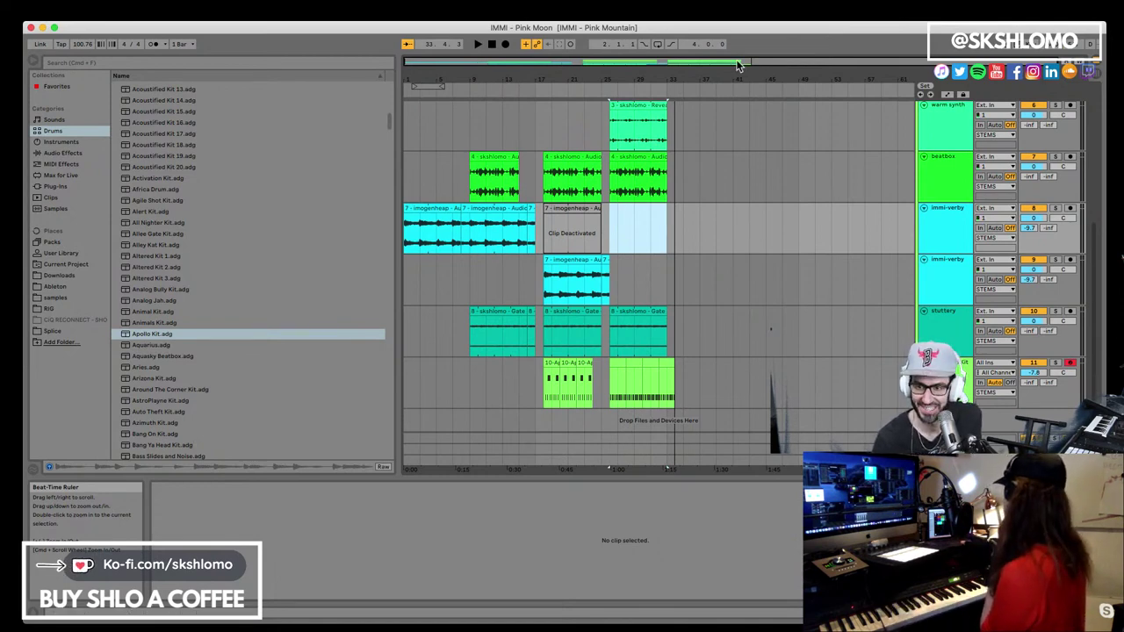
{"action": "scroll", "coordinate": [864, 142], "scroll_direction": "up", "scroll_amount": 5}
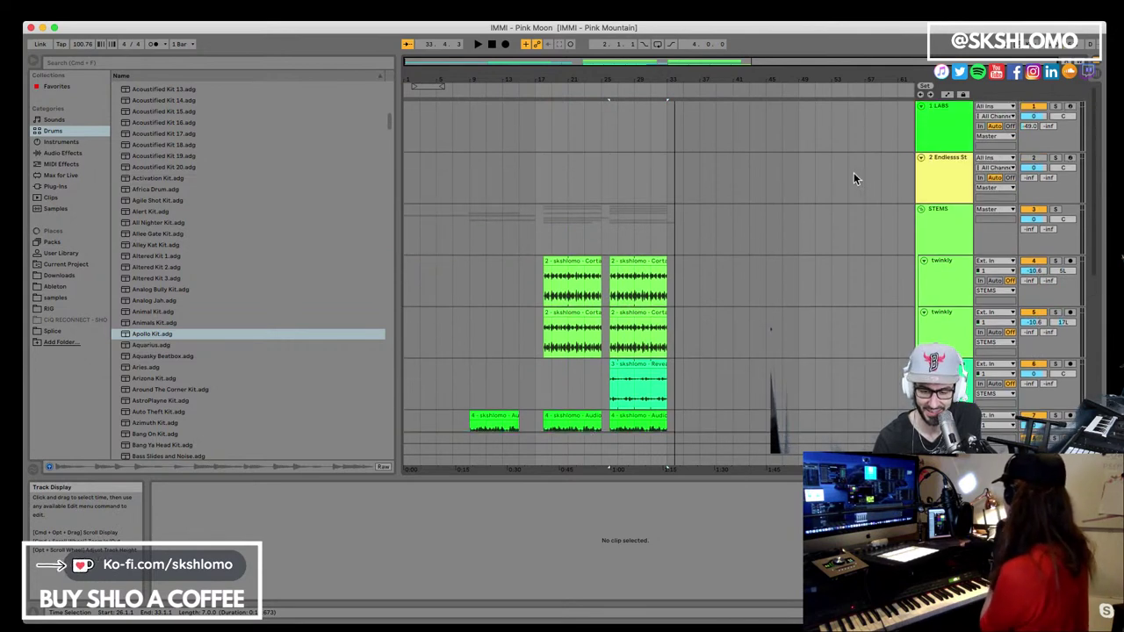
{"action": "left_click", "coordinate": [940, 156]}
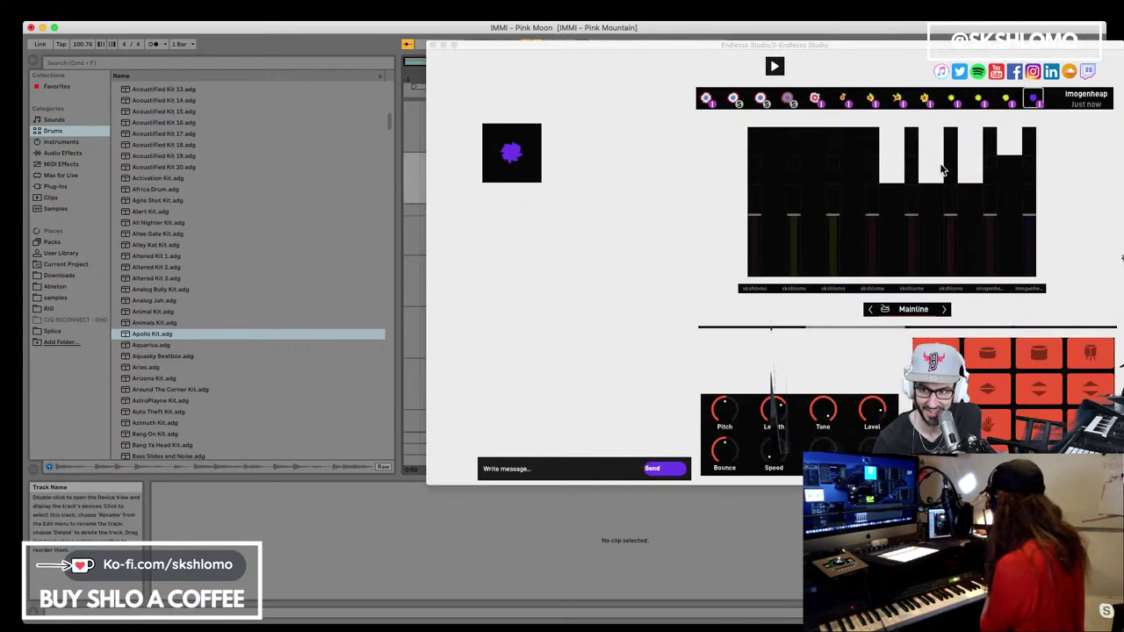
{"action": "left_click_drag", "start_coordinate": [798, 52], "coordinate": [497, 127]}
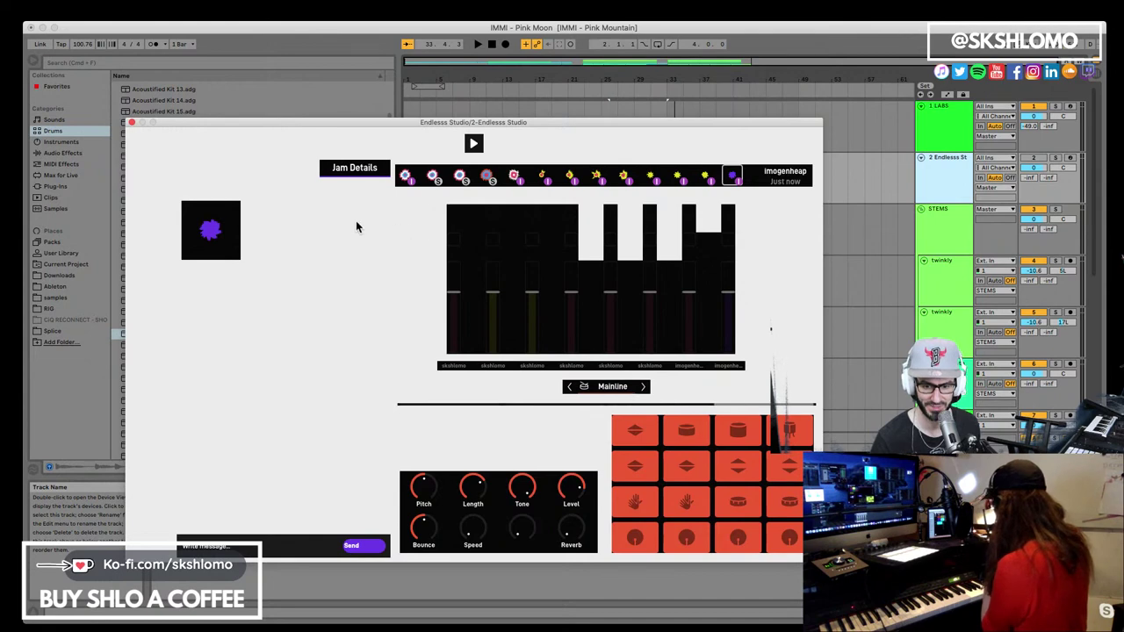
{"action": "left_click_drag", "start_coordinate": [421, 123], "coordinate": [438, 123]}
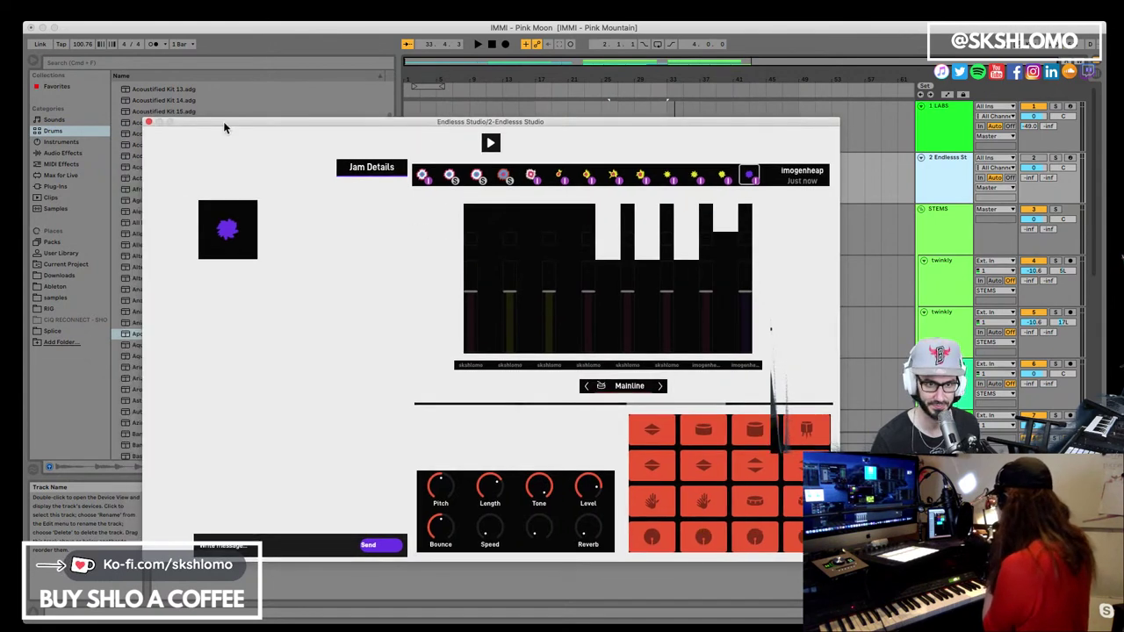
{"action": "left_click", "coordinate": [150, 122]}
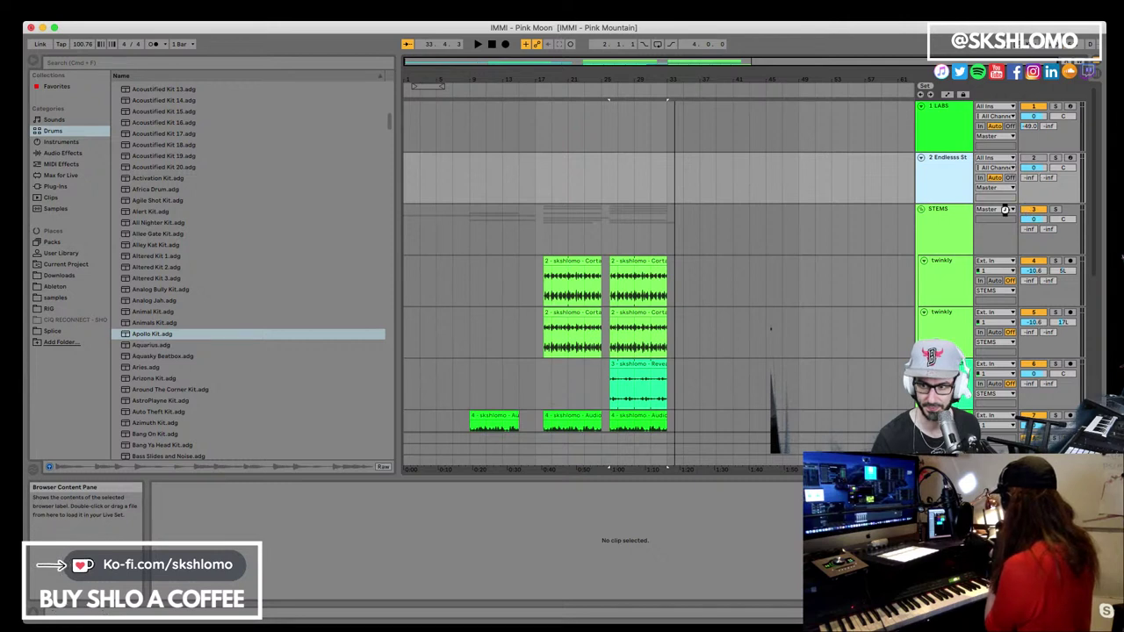
Fold and mute the STEMS group, activate the Endlesss Studio track and start playback
{"action": "left_click", "coordinate": [920, 209]}
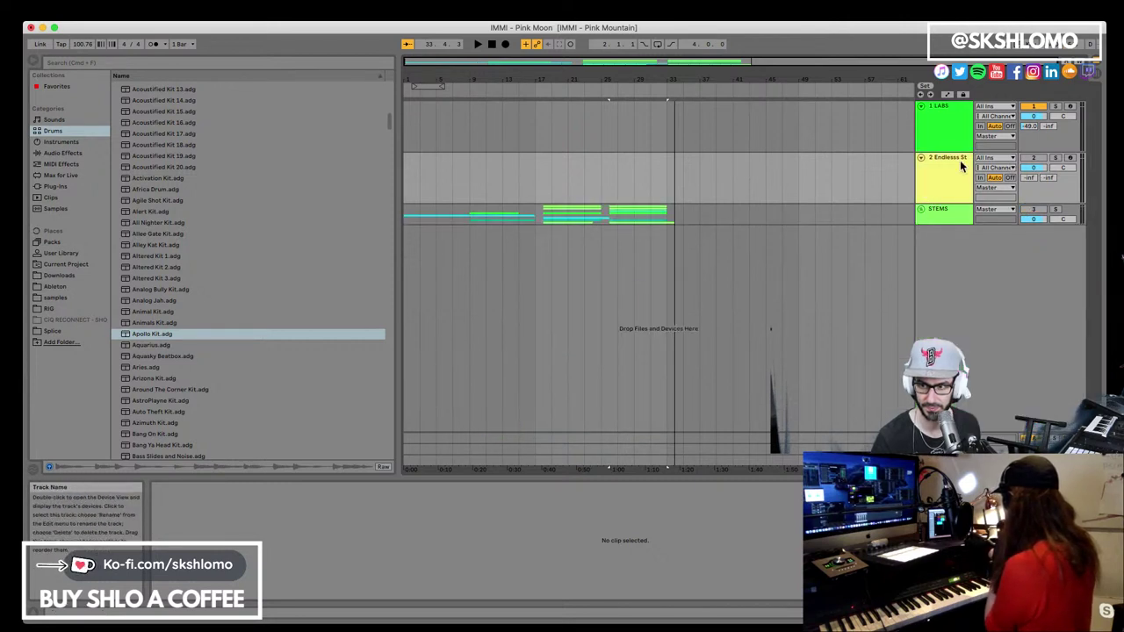
{"action": "key", "text": "space"}
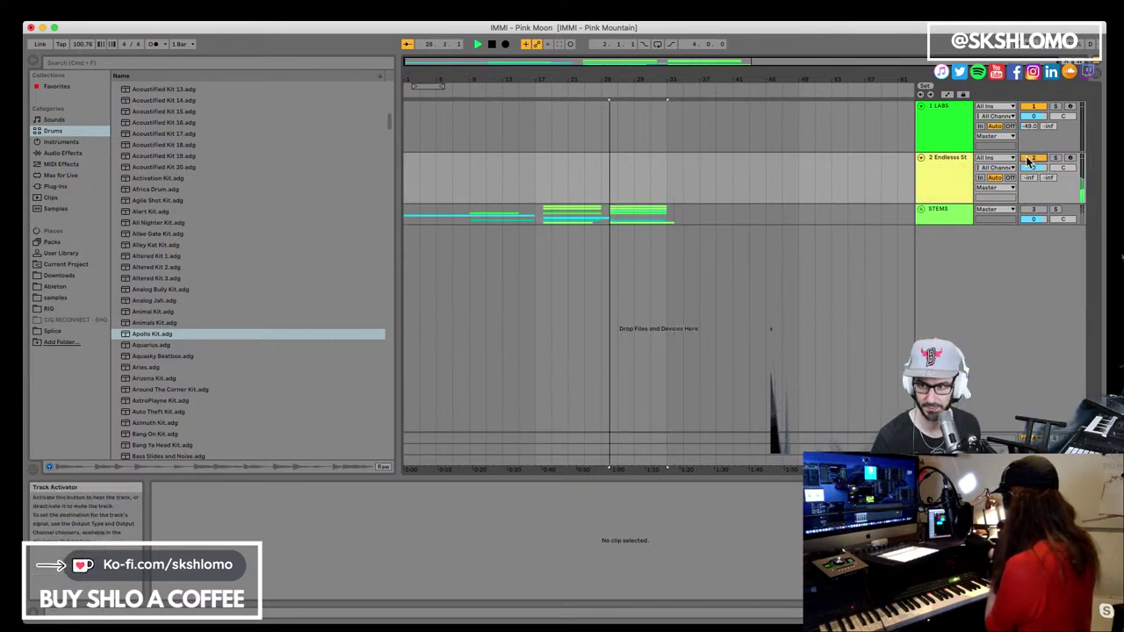
Open the Endlesss Studio plug-in window, stop playback and select the second-newest riff in the jam history
{"action": "double_click", "coordinate": [930, 173]}
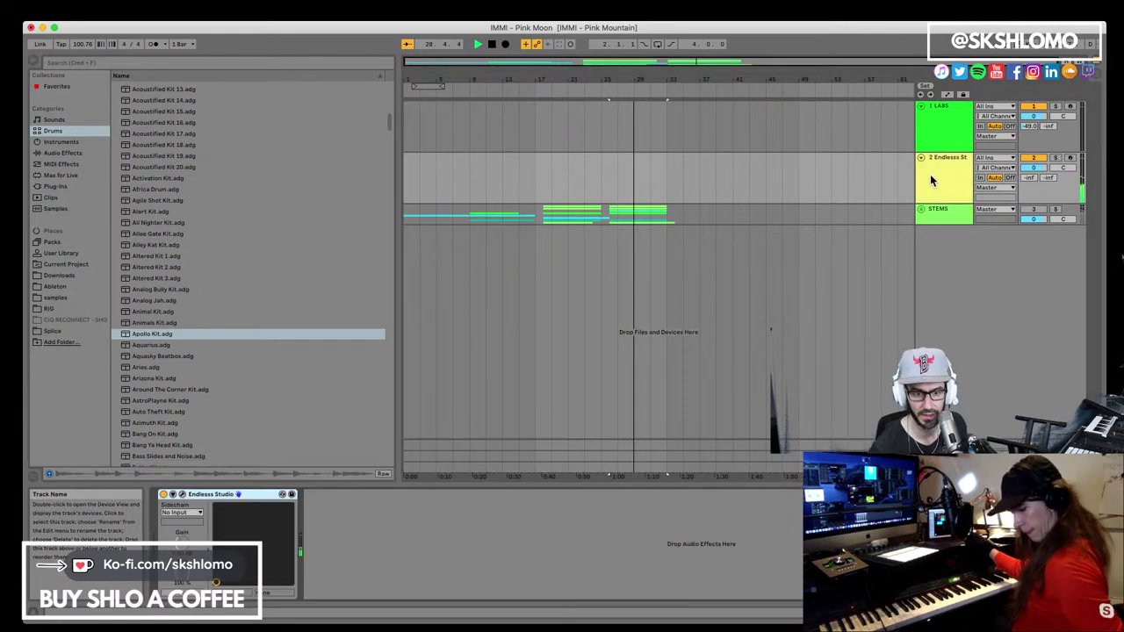
{"action": "left_click", "coordinate": [181, 497]}
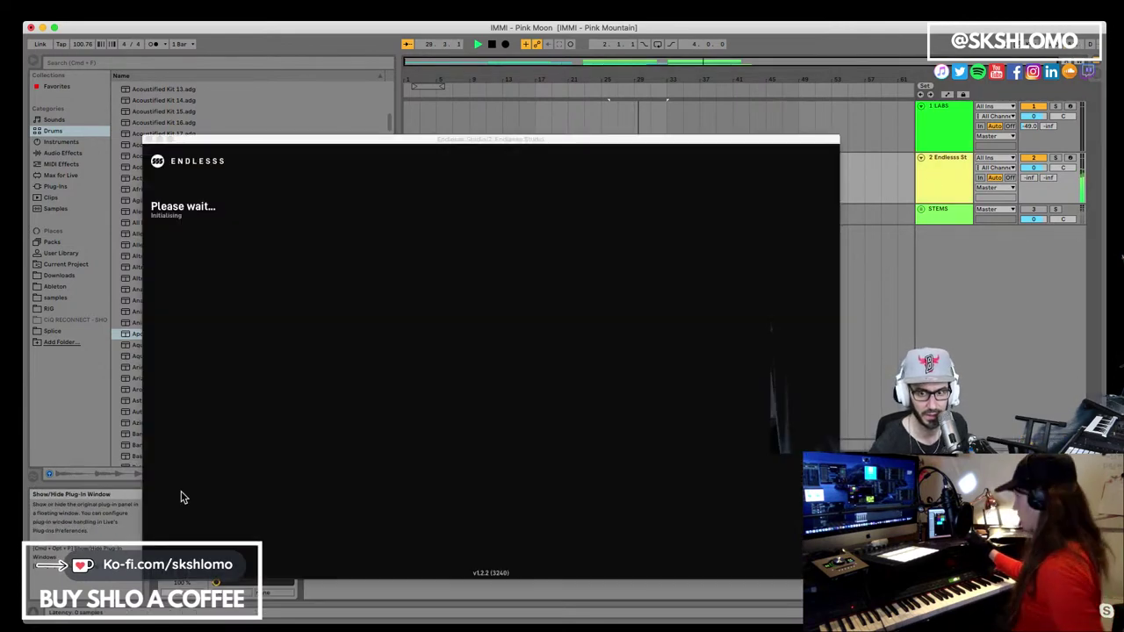
{"action": "left_click", "coordinate": [747, 195]}
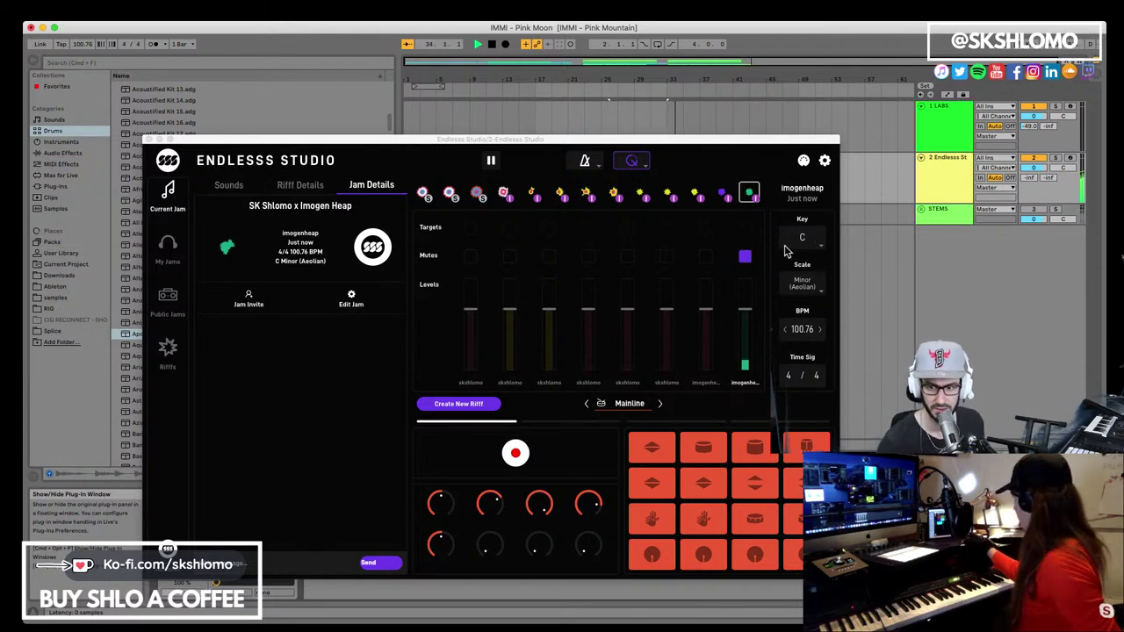
{"action": "key", "text": "space"}
{"action": "left_click", "coordinate": [724, 198]}
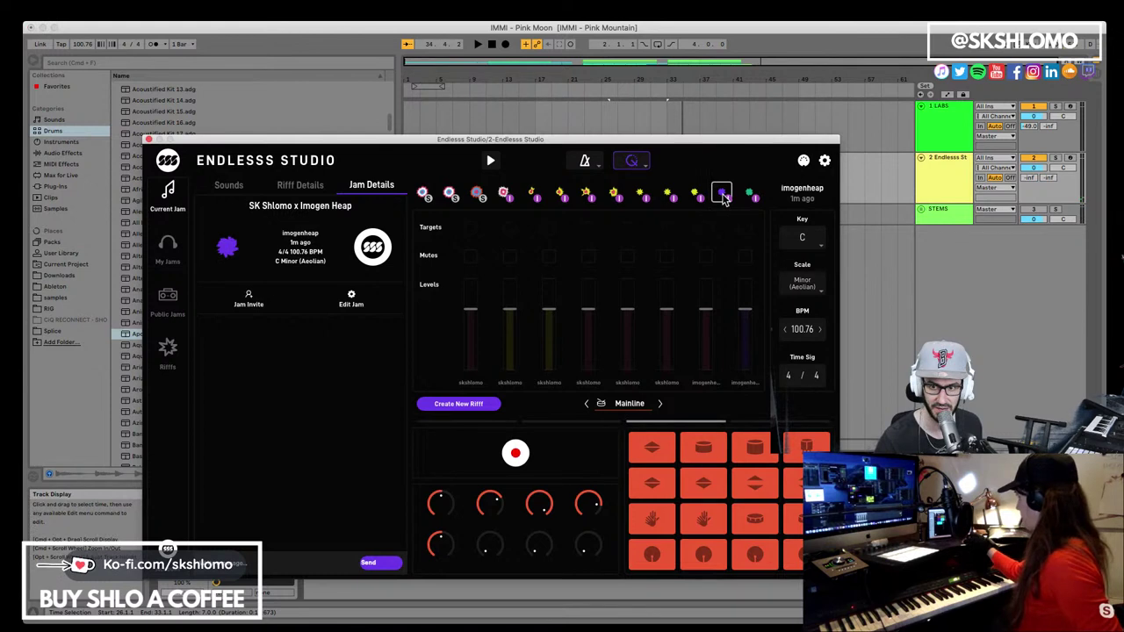
Audition the two newest riffs in the jam history and reselect the second-newest one
{"action": "key", "text": "space"}
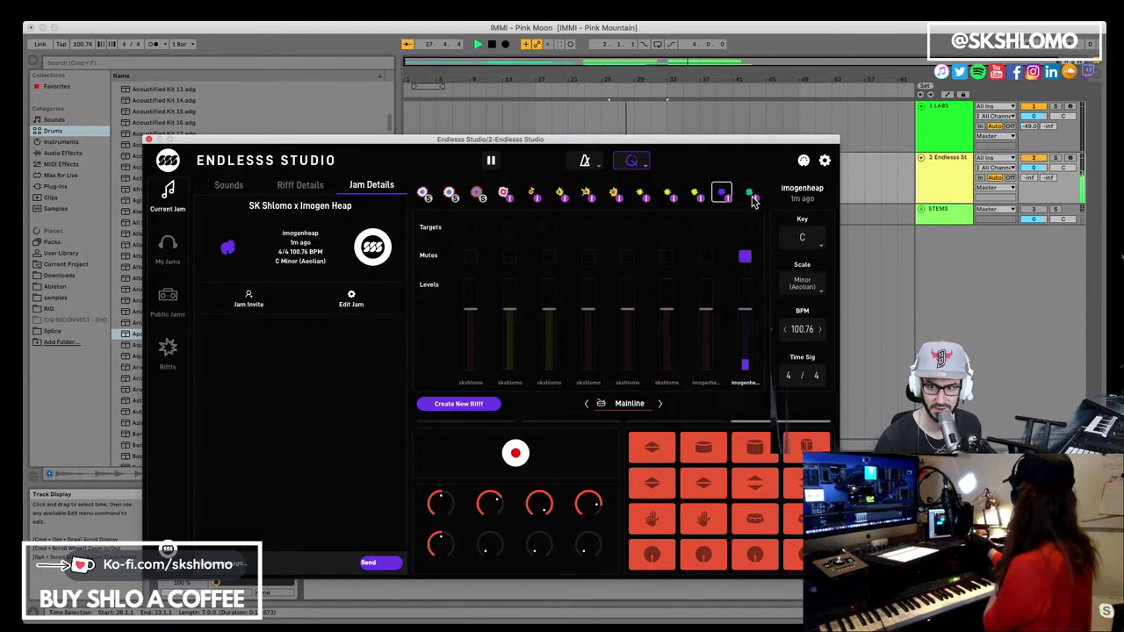
{"action": "left_click", "coordinate": [750, 195]}
{"action": "key", "text": "space"}
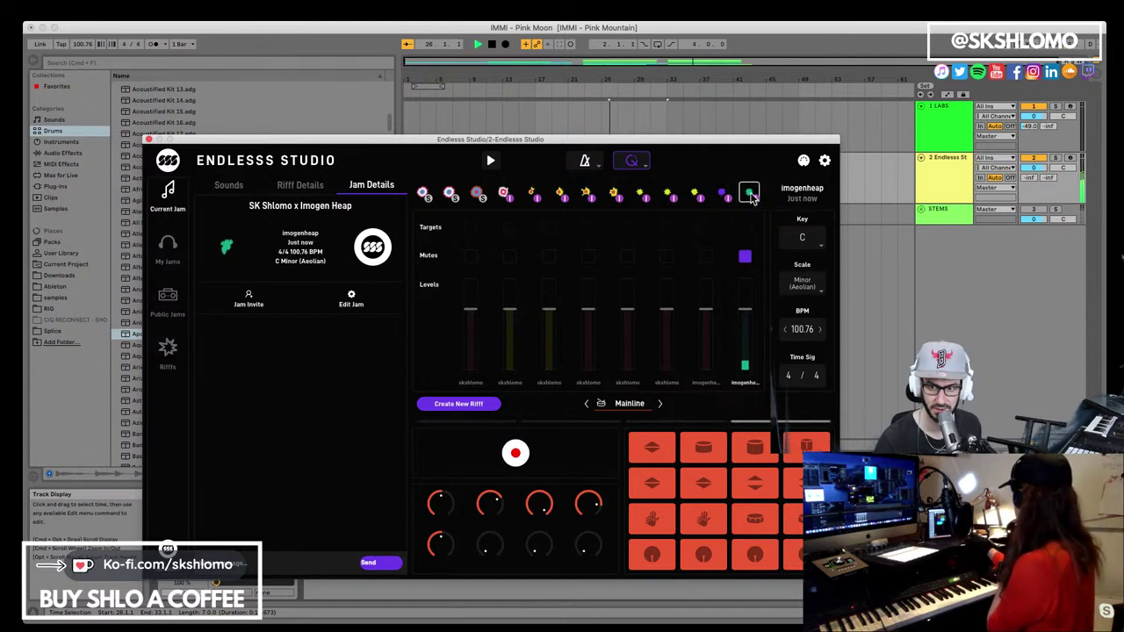
{"action": "left_click", "coordinate": [723, 194]}
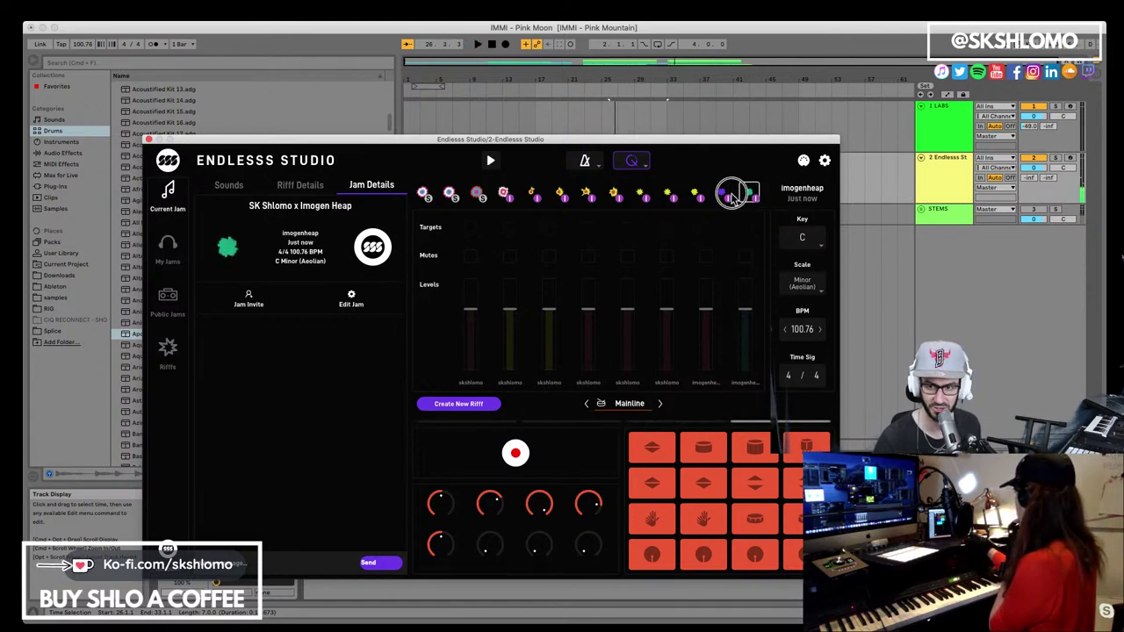
Unfold the STEMS group and add an empty audio track above its two twinkly tracks
{"action": "left_click_drag", "start_coordinate": [716, 158], "coordinate": [715, 347]}
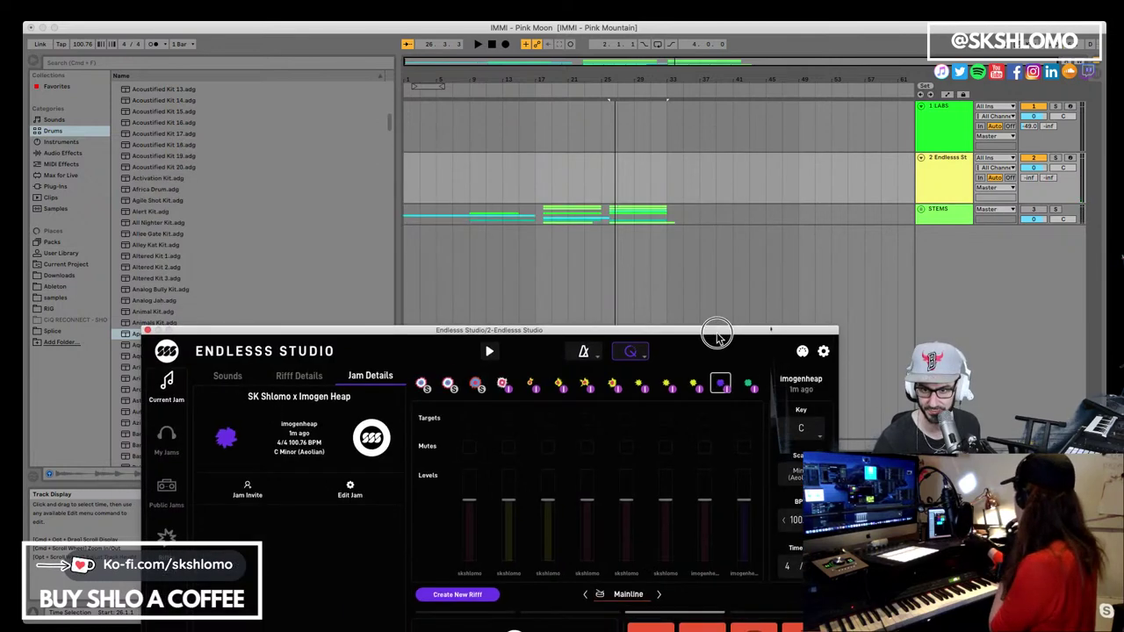
{"action": "left_click", "coordinate": [922, 211]}
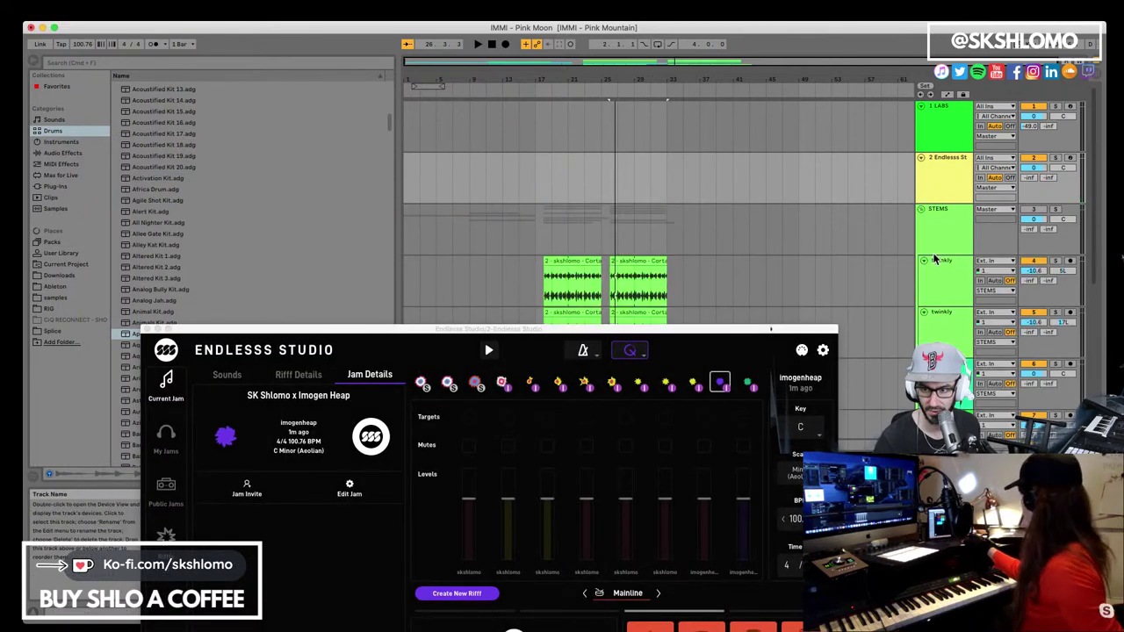
{"action": "scroll", "coordinate": [948, 299], "scroll_direction": "down", "scroll_amount": 5}
{"action": "left_click", "coordinate": [921, 311]}
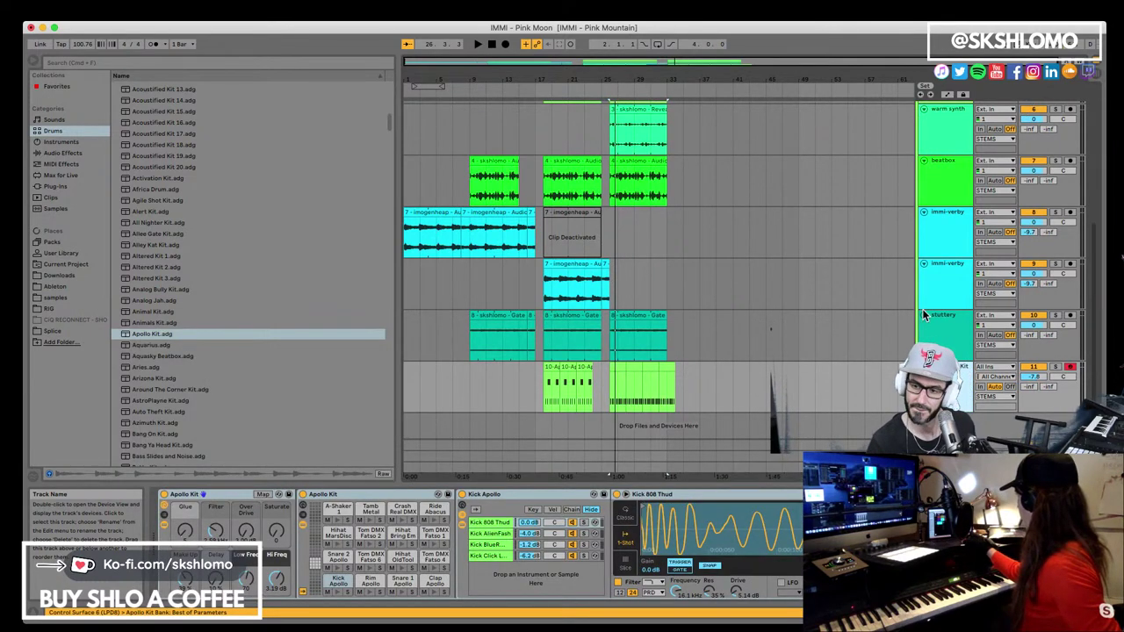
{"action": "key", "text": "super+t"}
{"action": "scroll", "coordinate": [938, 257], "scroll_direction": "up", "scroll_amount": 6}
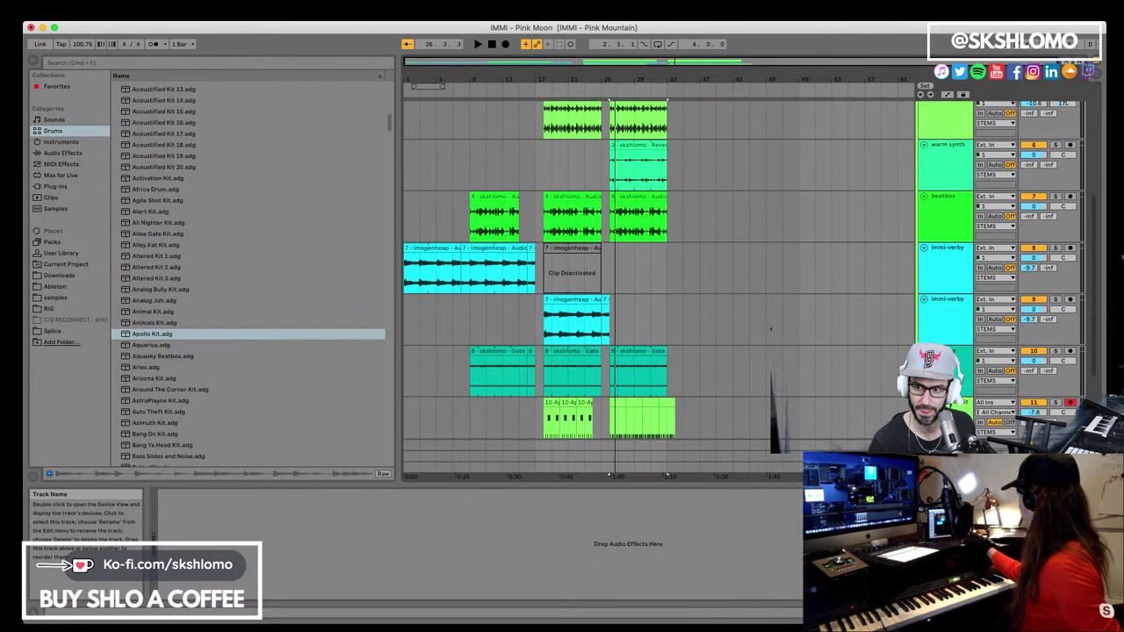
{"action": "left_click", "coordinate": [938, 256]}
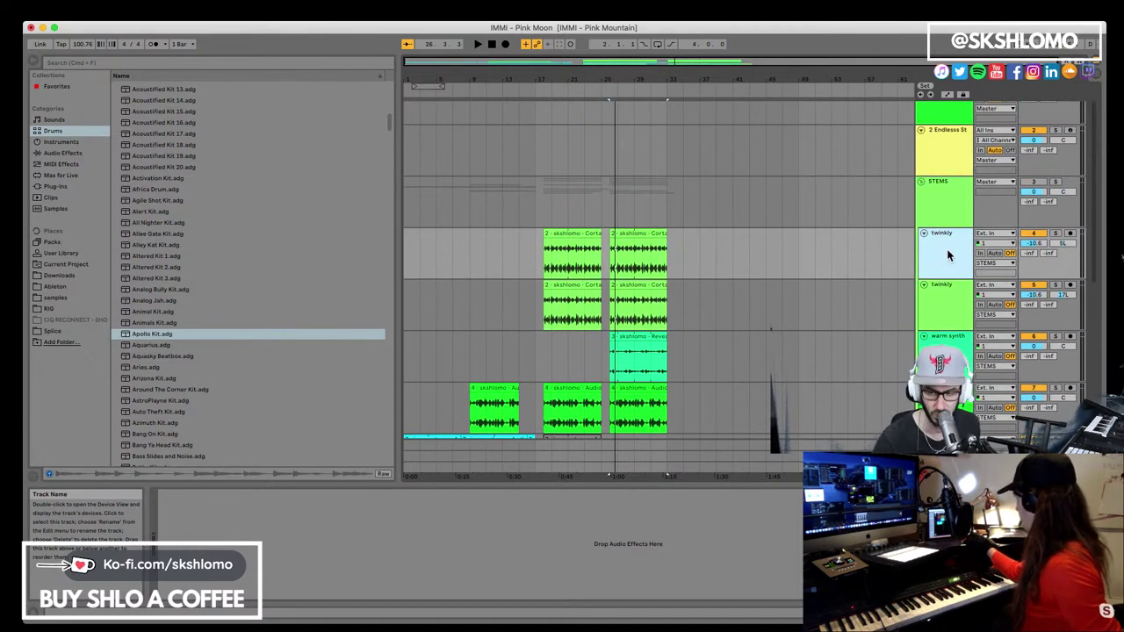
{"action": "key", "text": "super+t"}
{"action": "left_click_drag", "start_coordinate": [941, 268], "coordinate": [954, 224]}
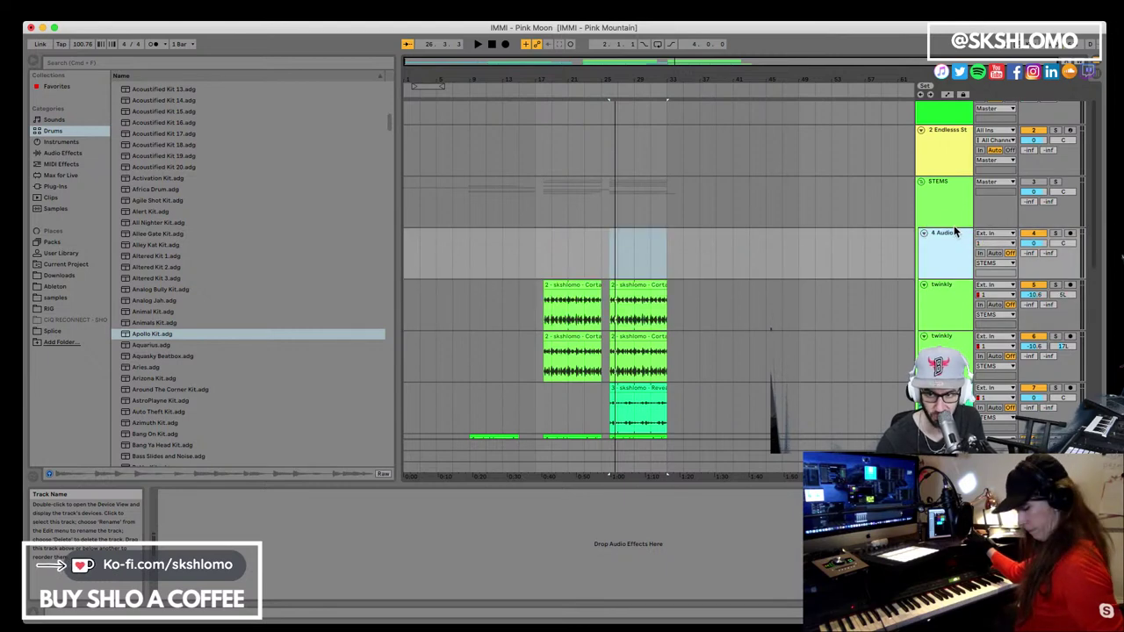
Play the newest riff in Endlesss Studio and place its eighth stem at bar 27 on the empty audio track
{"action": "left_click", "coordinate": [951, 159]}
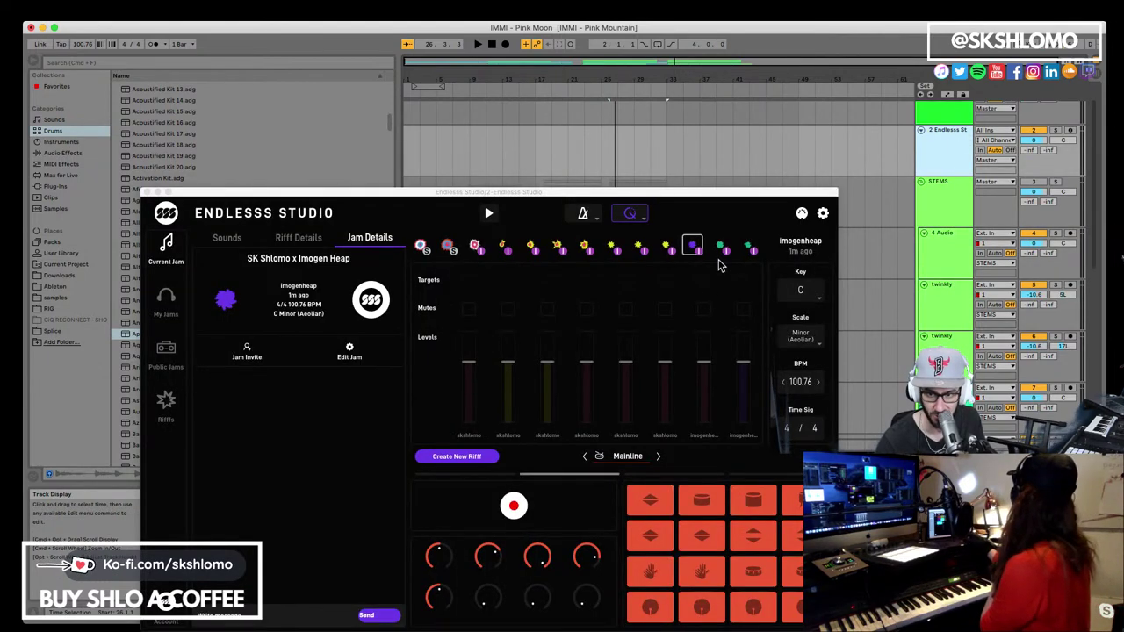
{"action": "key", "text": "space"}
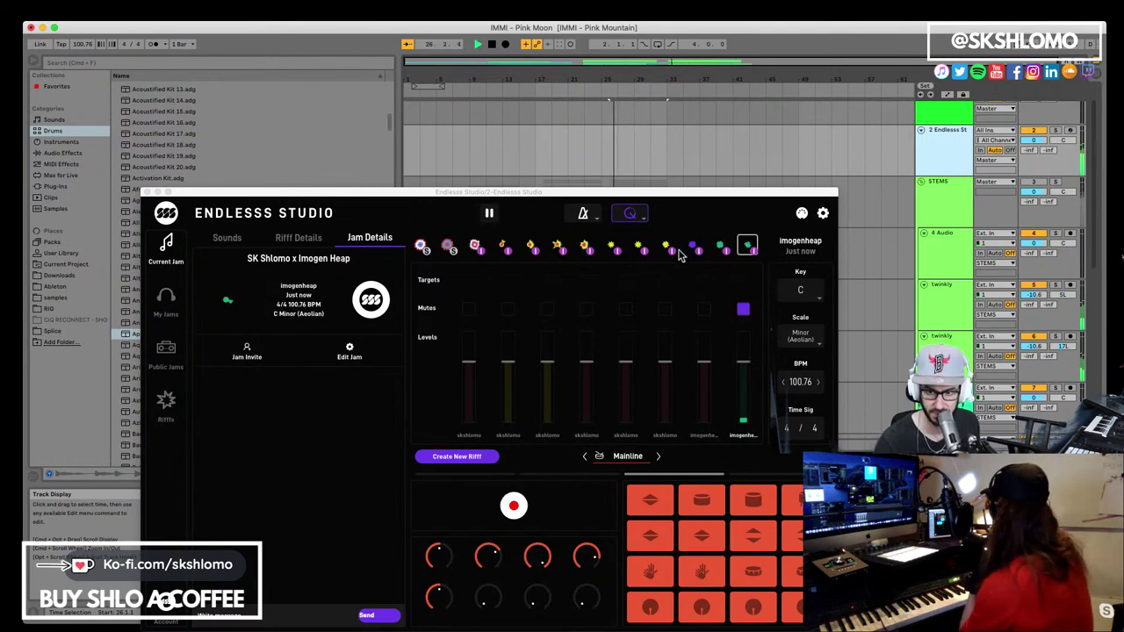
{"action": "mouse_move", "coordinate": [683, 204]}
{"action": "left_mouse_down"}
{"action": "mouse_move", "coordinate": [673, 193]}
{"action": "mouse_move", "coordinate": [628, 308]}
{"action": "left_mouse_up"}
{"action": "left_click", "coordinate": [653, 261]}
{"action": "mouse_move", "coordinate": [653, 261]}
{"action": "left_mouse_down"}
{"action": "mouse_move", "coordinate": [605, 258]}
{"action": "mouse_move", "coordinate": [618, 261]}
{"action": "left_mouse_up"}
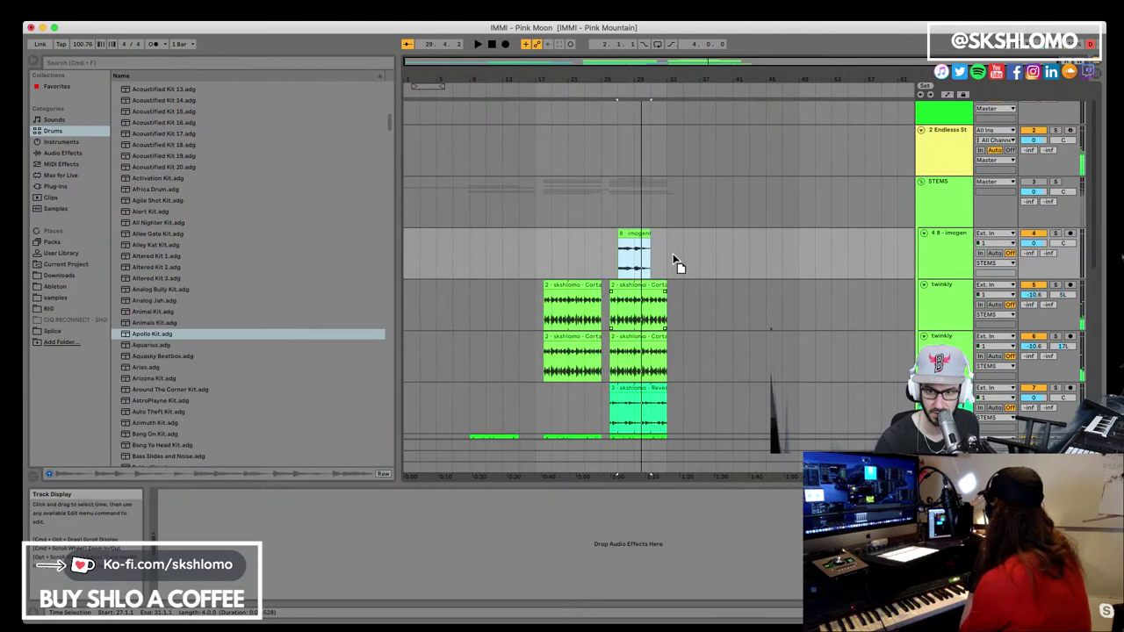
Deactivate the Endlesss Studio track, unmute the STEMS group and play the new clip with the stems
{"action": "key", "text": "space"}
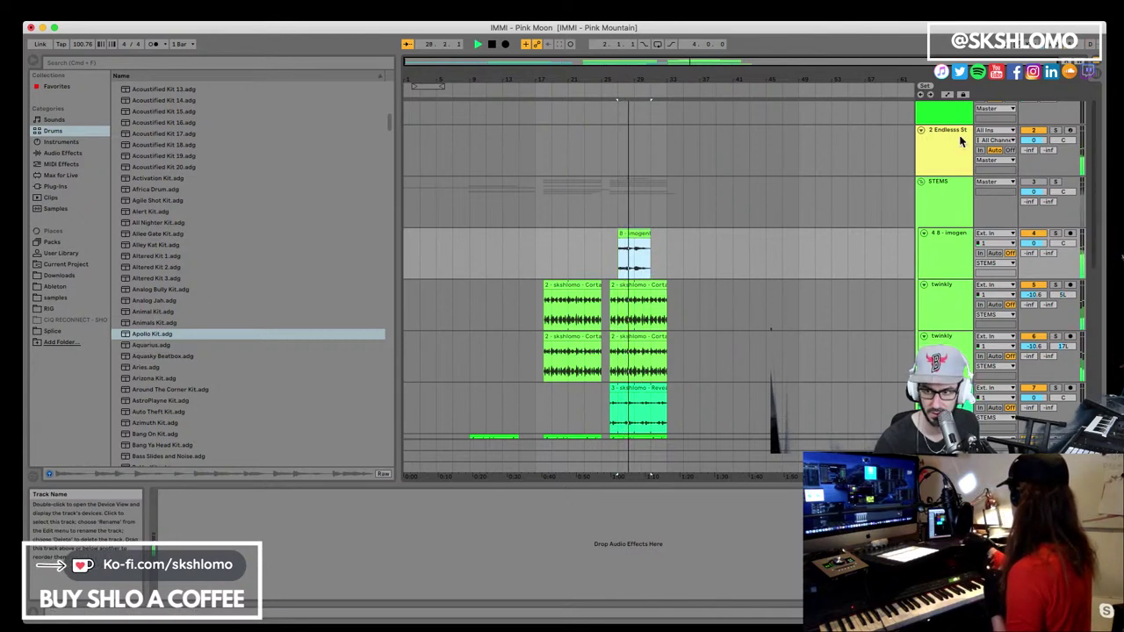
{"action": "scroll", "coordinate": [1001, 137], "scroll_direction": "up", "scroll_amount": 1}
{"action": "key", "text": "space"}
{"action": "scroll", "coordinate": [1000, 136], "scroll_direction": "up", "scroll_amount": 2}
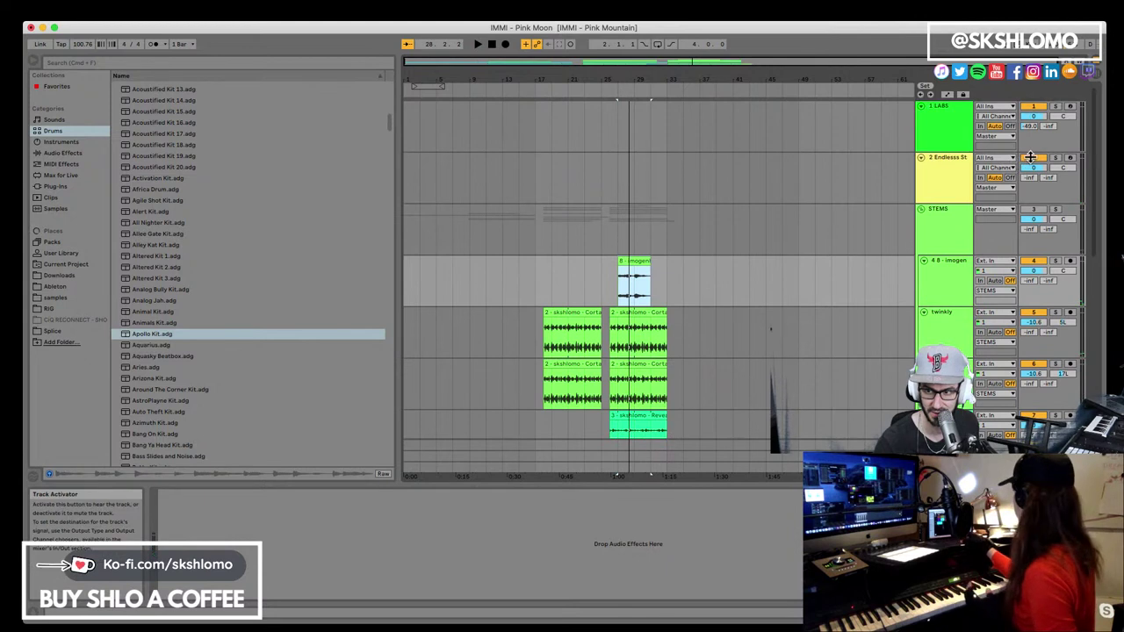
{"action": "left_click", "coordinate": [619, 287]}
{"action": "key", "text": "space"}
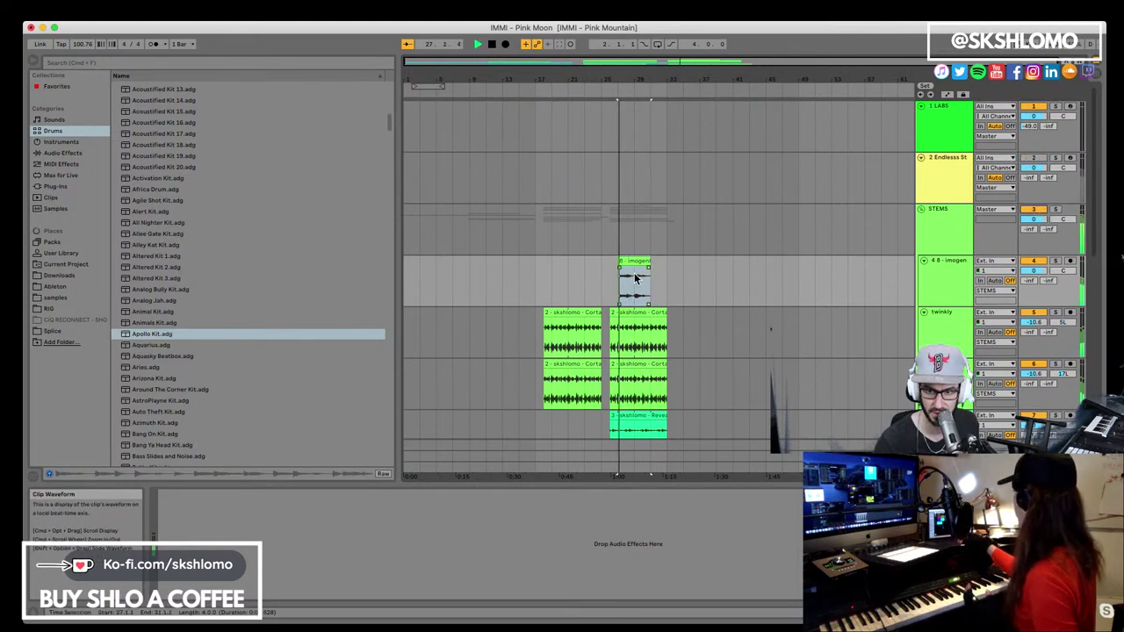
Move the new Highpass clip to start at bar 26, check it against the other stems and save the set
{"action": "left_click", "coordinate": [603, 280]}
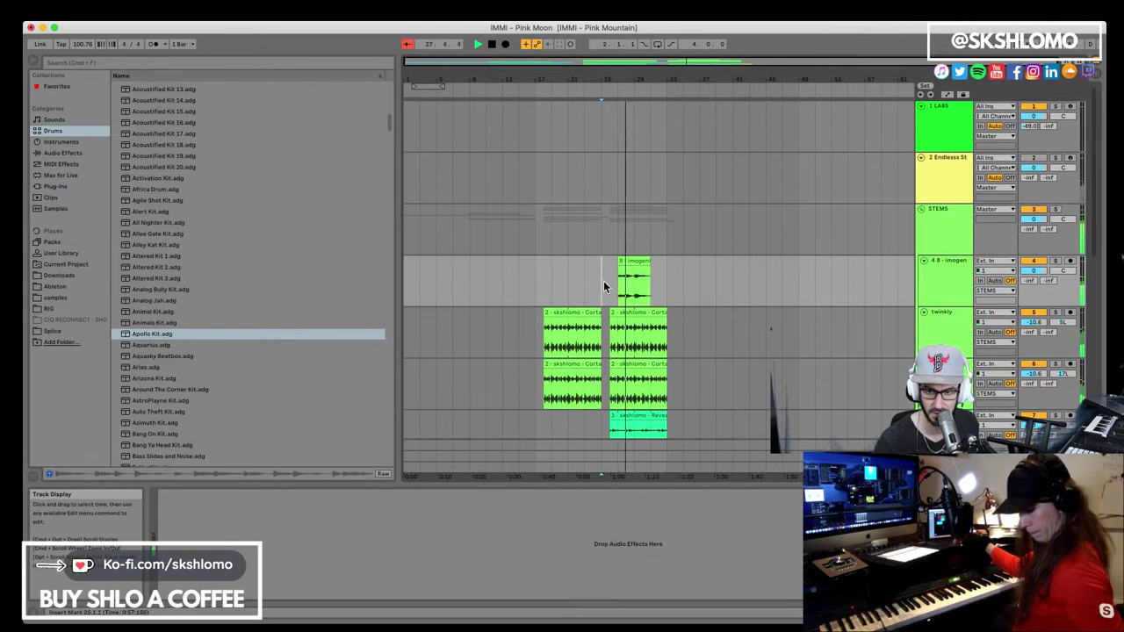
{"action": "mouse_move", "coordinate": [614, 77]}
{"action": "left_mouse_down"}
{"action": "mouse_move", "coordinate": [609, 88]}
{"action": "mouse_move", "coordinate": [614, 79]}
{"action": "left_mouse_up"}
{"action": "left_click_drag", "start_coordinate": [670, 261], "coordinate": [638, 259]}
{"action": "scroll", "coordinate": [607, 279], "scroll_direction": "left", "scroll_amount": 3}
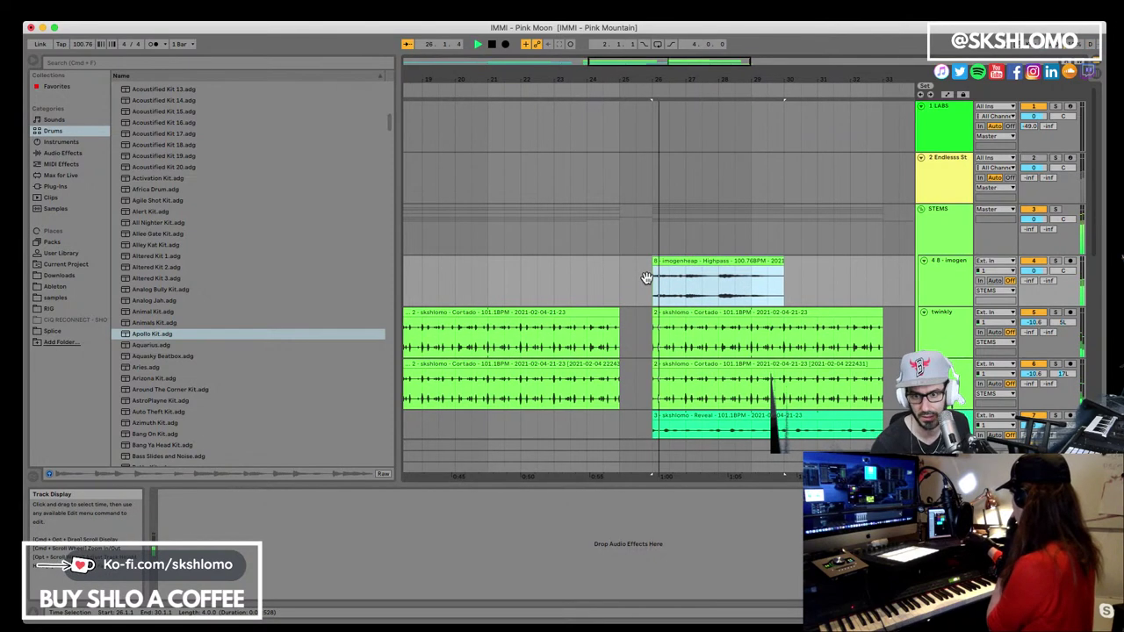
{"action": "scroll", "coordinate": [647, 279], "scroll_direction": "right", "scroll_amount": 1}
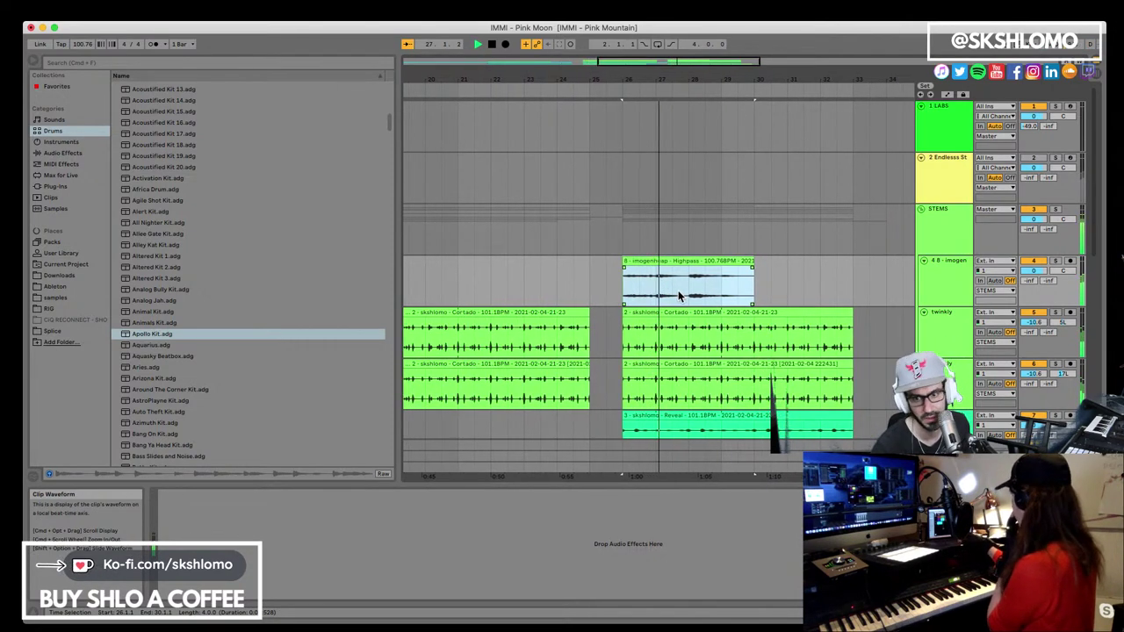
{"action": "key", "text": "space"}
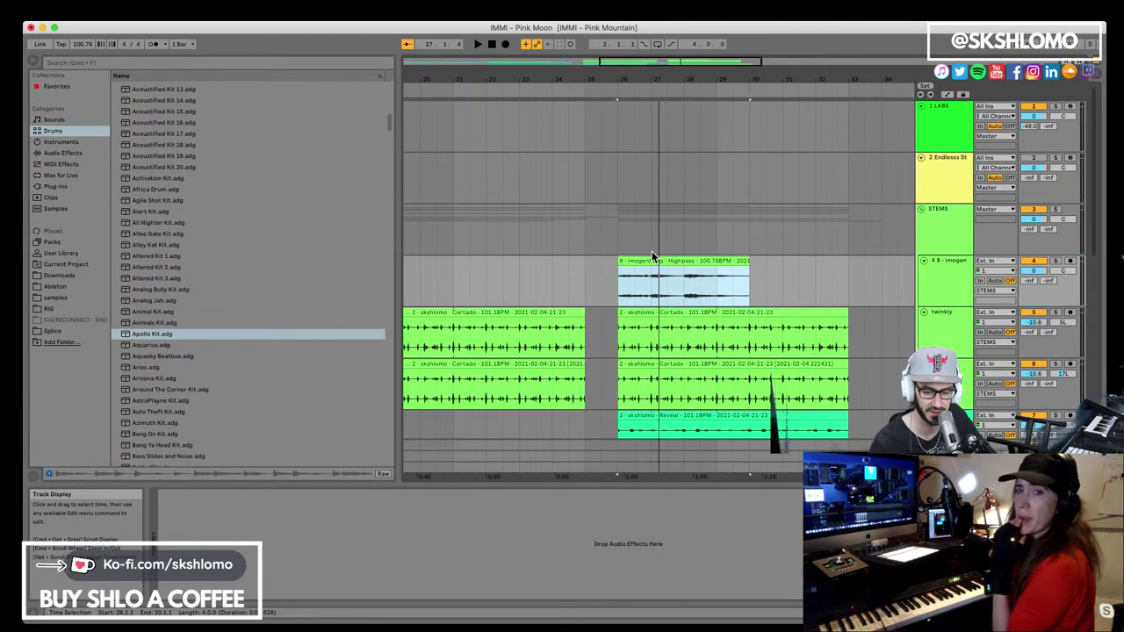
{"action": "key", "text": "space"}
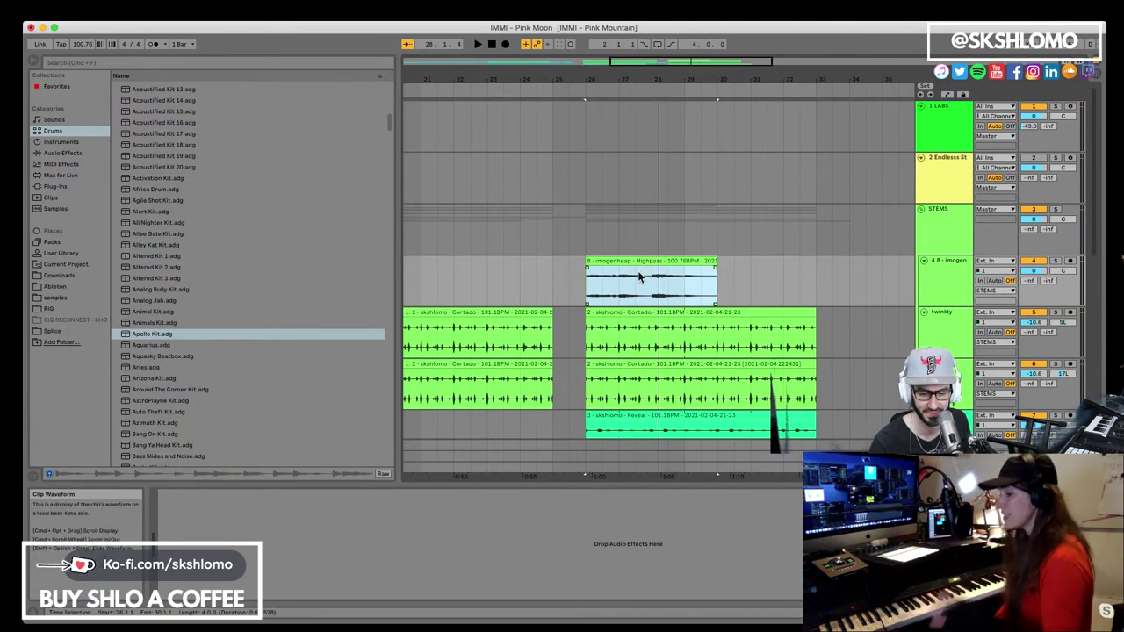
{"action": "key", "text": "super+s"}
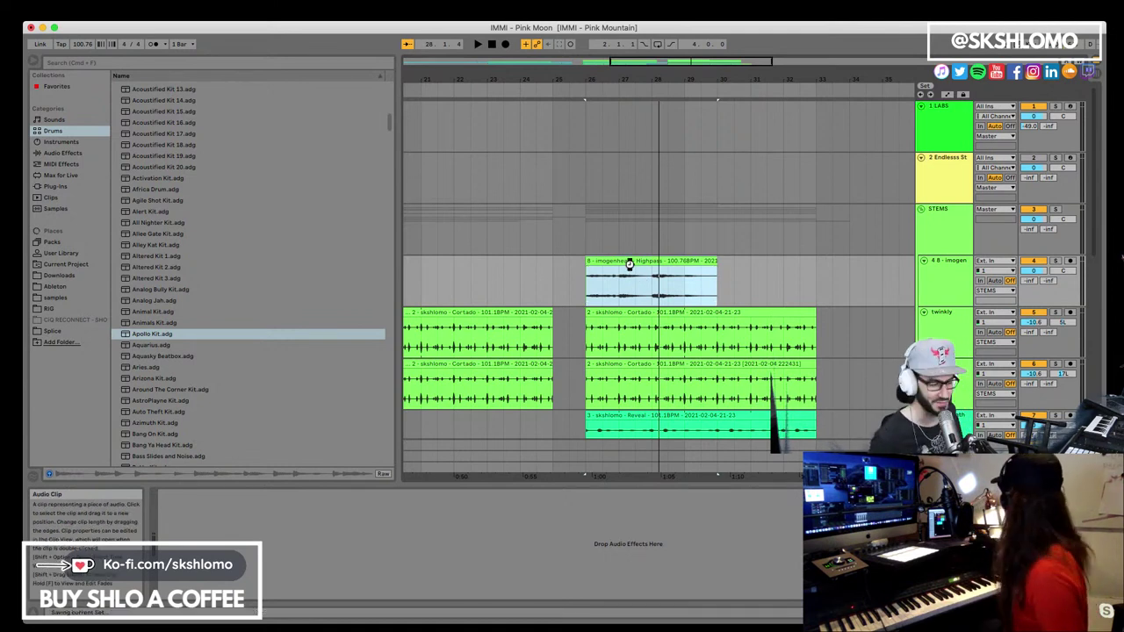
{"action": "left_click", "coordinate": [629, 264]}
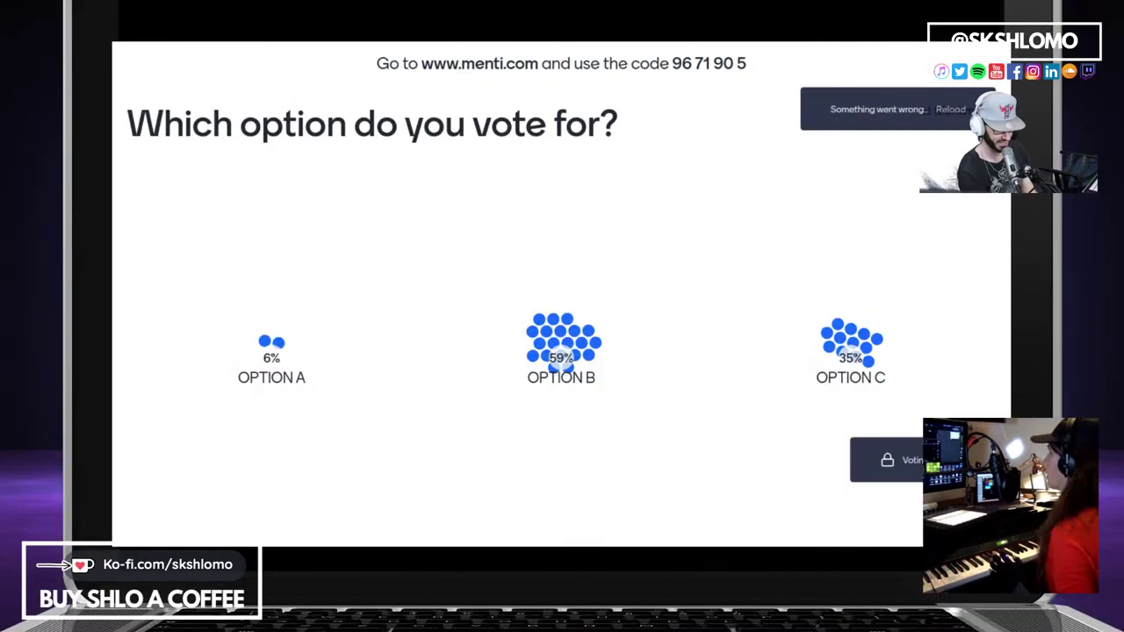
In the Mentimeter presentation, leave full screen and change the second slide's question to "Give us some lyrical ideas"
{"action": "key", "text": "F11"}
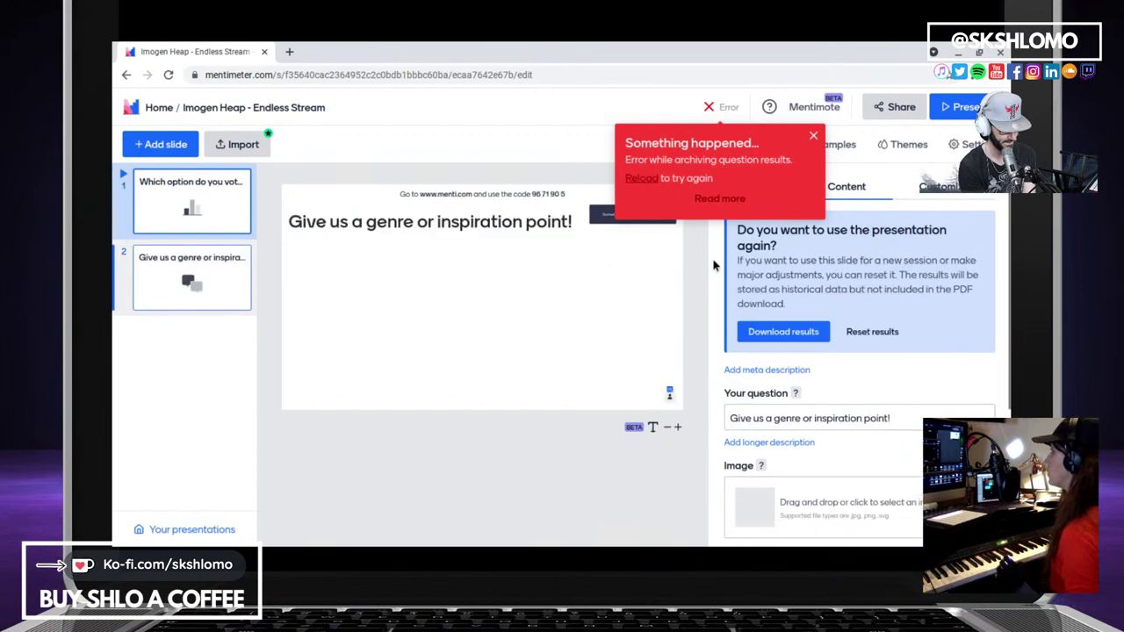
{"action": "left_click", "coordinate": [764, 418]}
{"action": "left_click_drag", "start_coordinate": [764, 418], "coordinate": [956, 403]}
{"action": "key", "text": "Left"}
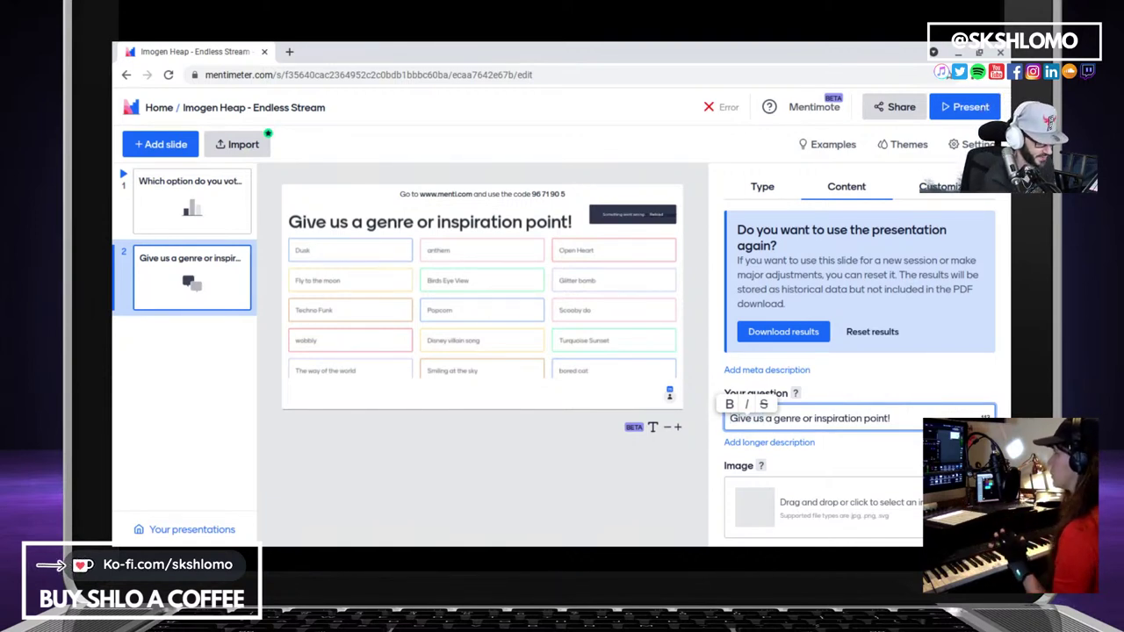
{"action": "key", "text": "Right"}
{"action": "key", "text": "Right"}
{"action": "key", "text": "Right"}
{"action": "key", "text": "Right"}
{"action": "key", "text": "Right"}
{"action": "key", "text": "Right"}
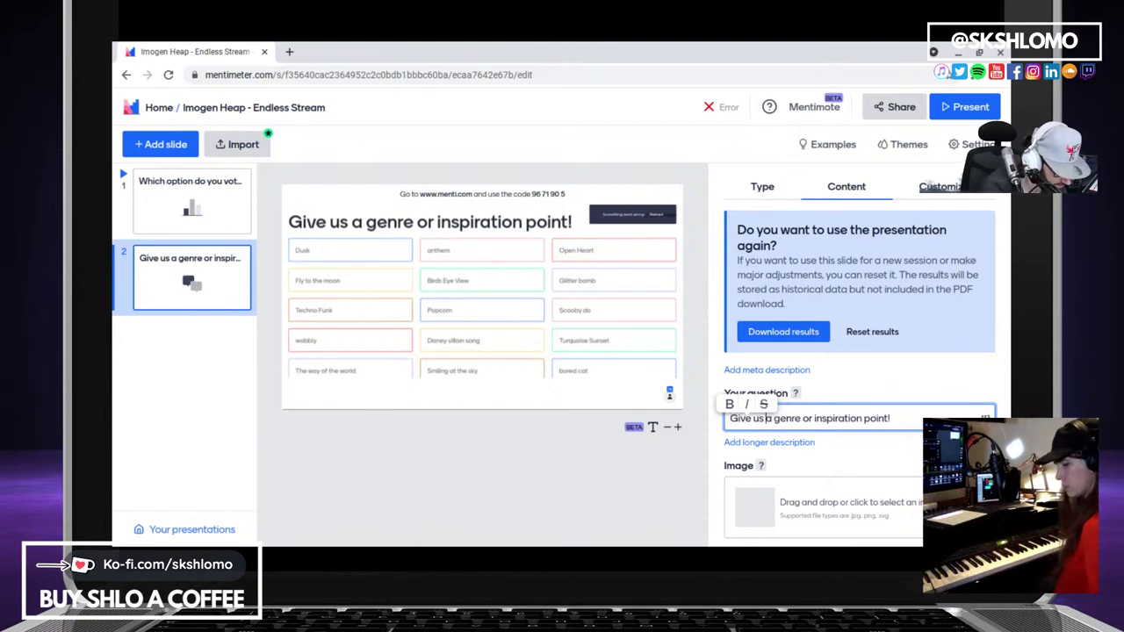
{"action": "key", "text": "shift+Right"}
{"action": "key", "text": "shift+Right"}
{"action": "key", "text": "shift+Right"}
{"action": "key", "text": "shift+Right"}
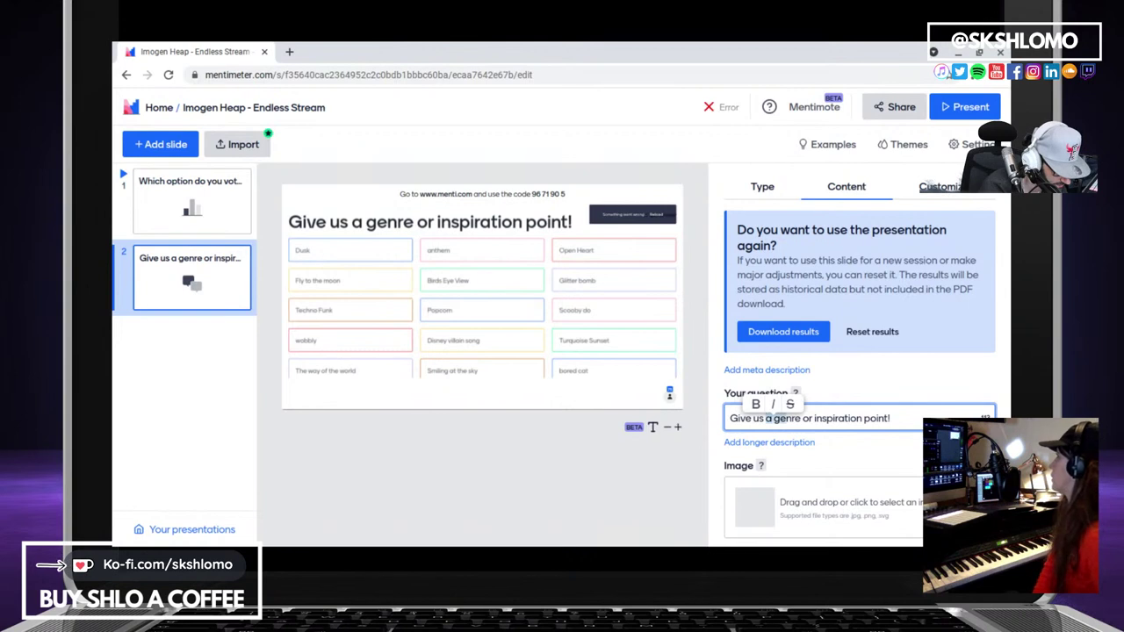
{"action": "key", "text": "shift+End"}
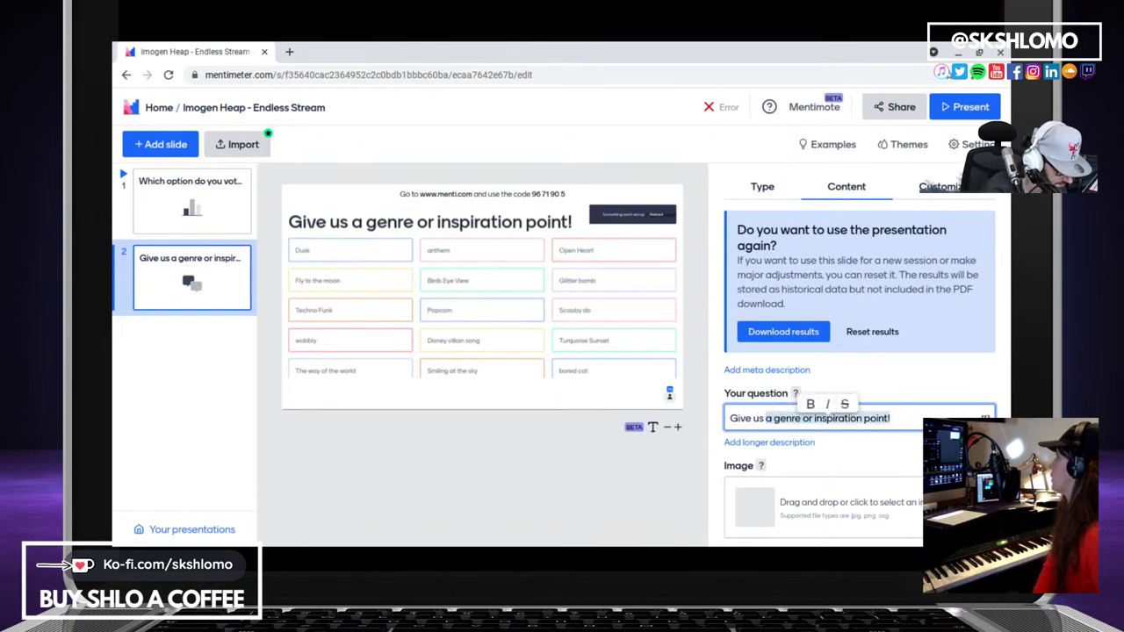
{"action": "type", "text": "some i"}
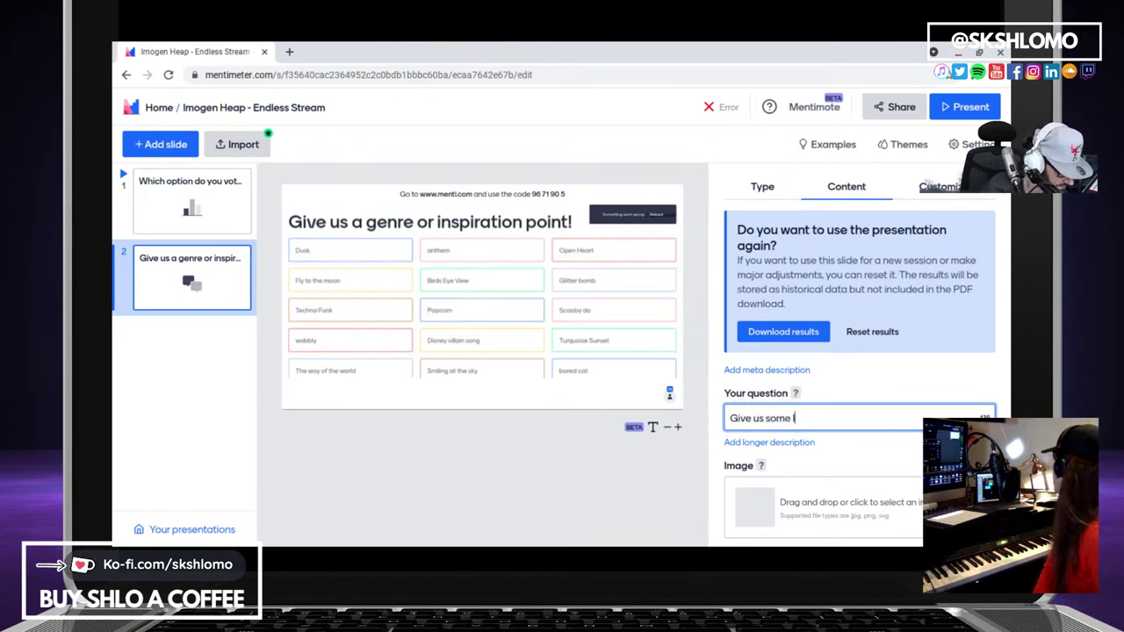
{"action": "type", "text": "yrical ideas"}
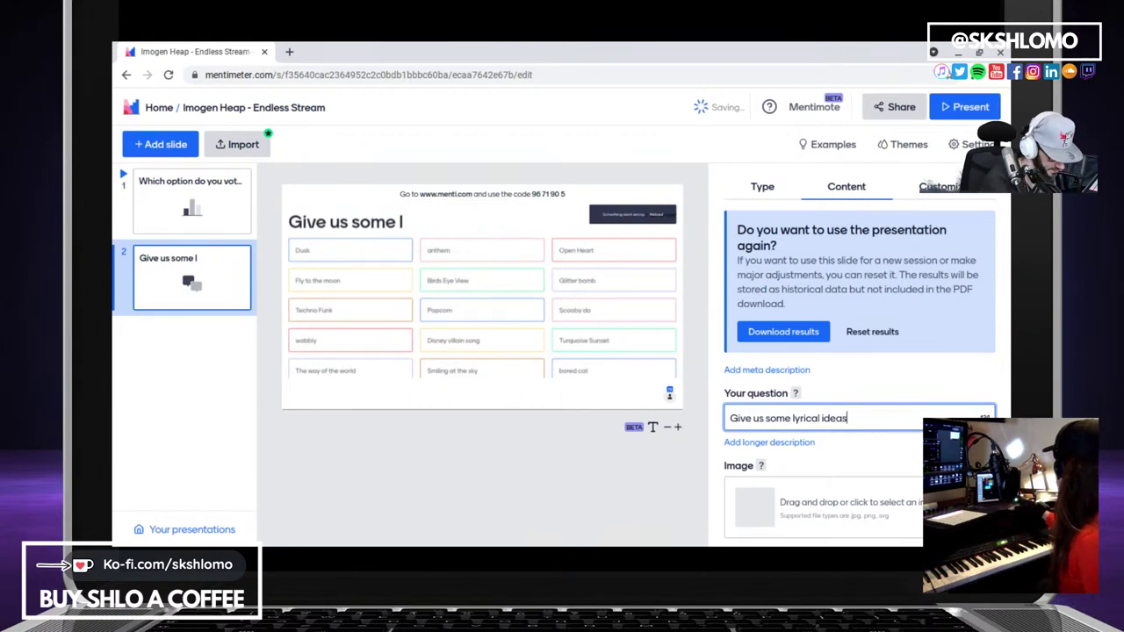
Reset the results for this slide only and present the lyrical ideas question
{"action": "left_click", "coordinate": [890, 332]}
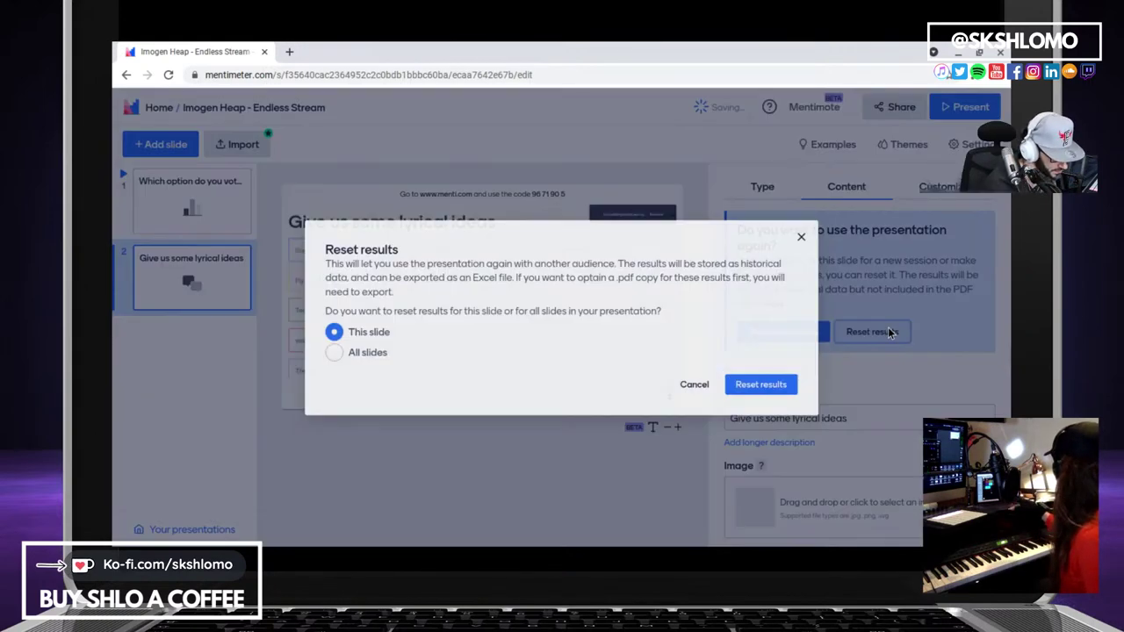
{"action": "left_click", "coordinate": [780, 389]}
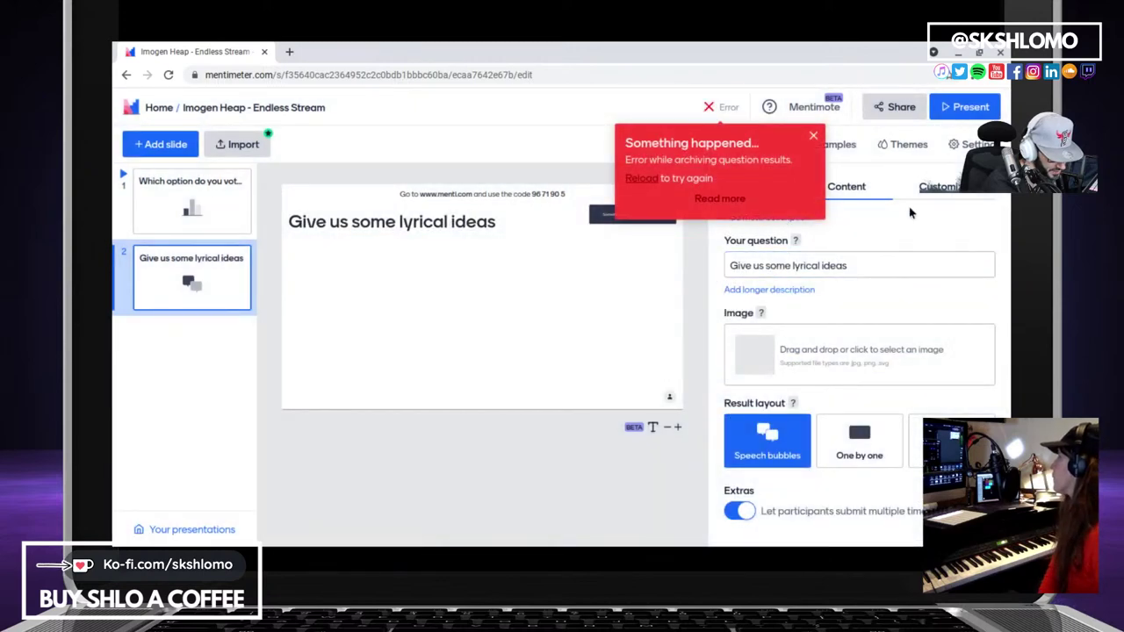
{"action": "left_click", "coordinate": [964, 113]}
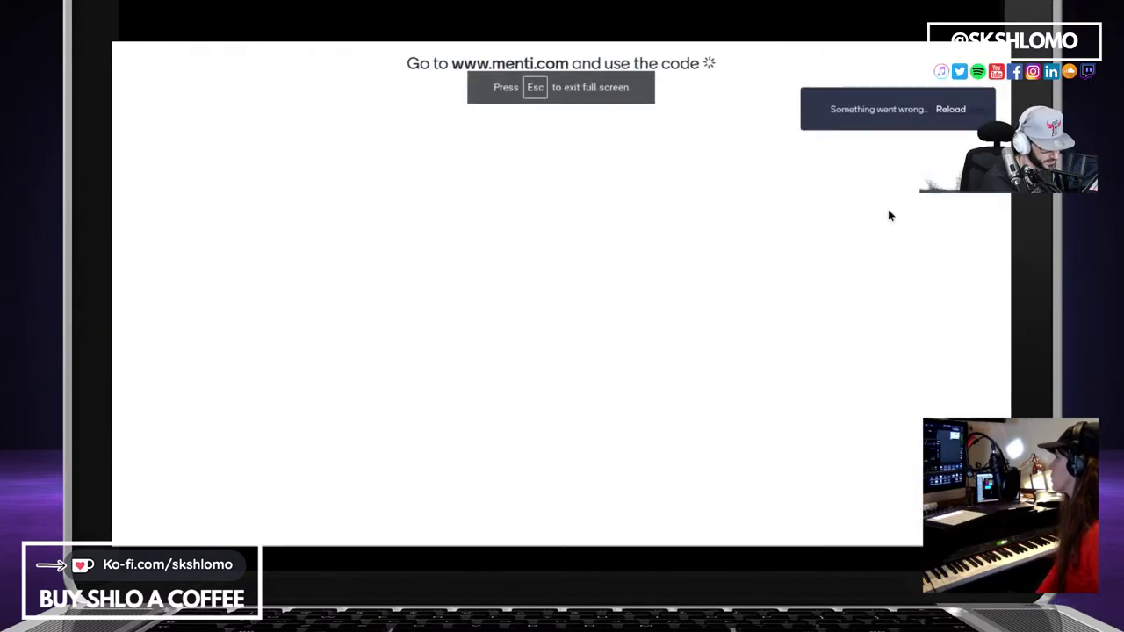
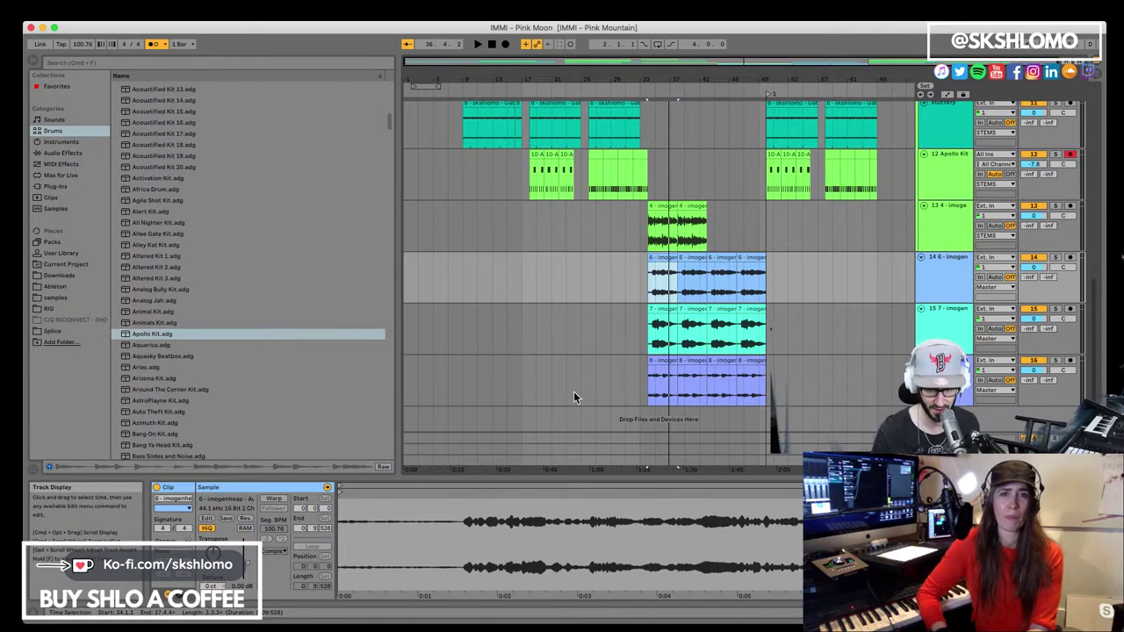
Switch back to Ableton Live and play the extended arrangement from bar 1
{"action": "left_click", "coordinate": [496, 293]}
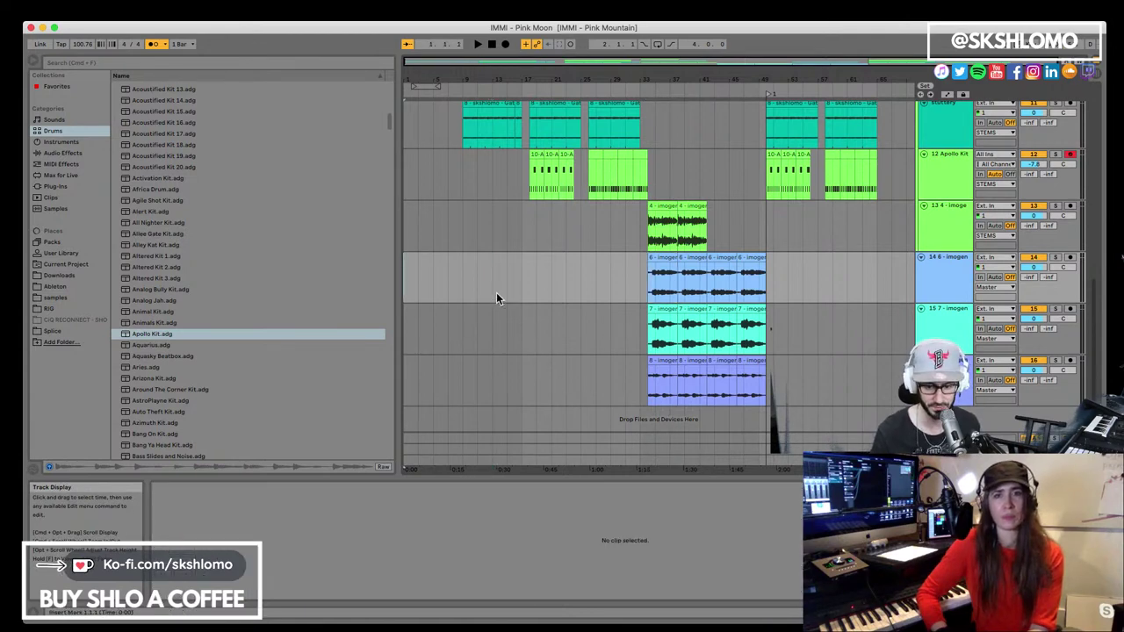
{"action": "key", "text": "space"}
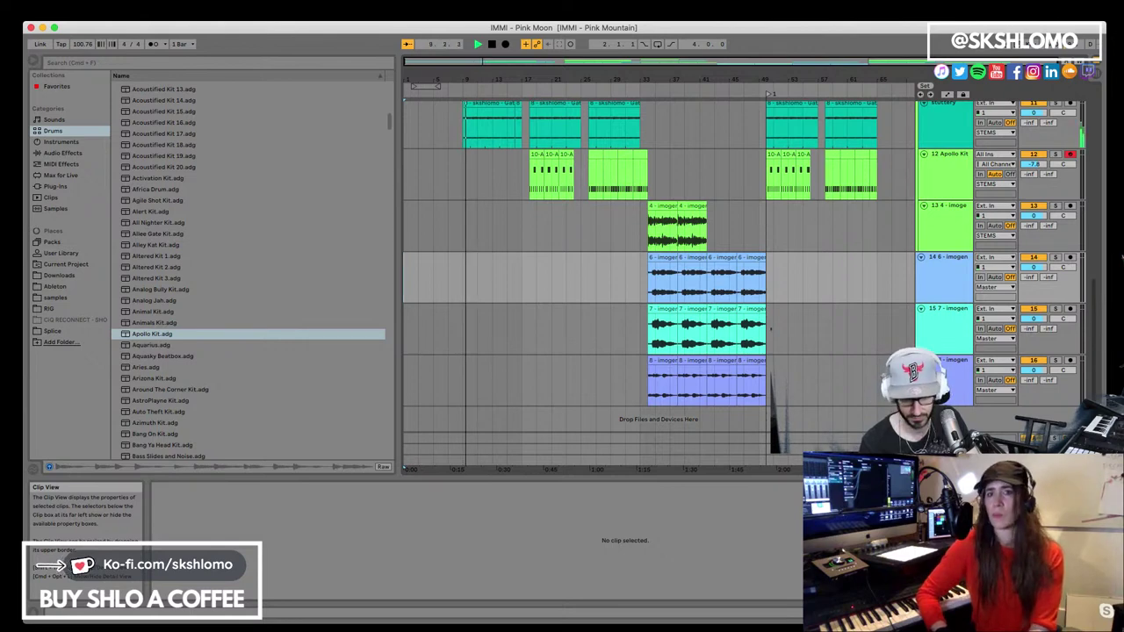
Follow the playback from bar 9 into the layered vocal section, examining which stems and Apollo Kit drum clips play in each part
{"action": "scroll", "coordinate": [524, 254], "scroll_direction": "up", "scroll_amount": 3}
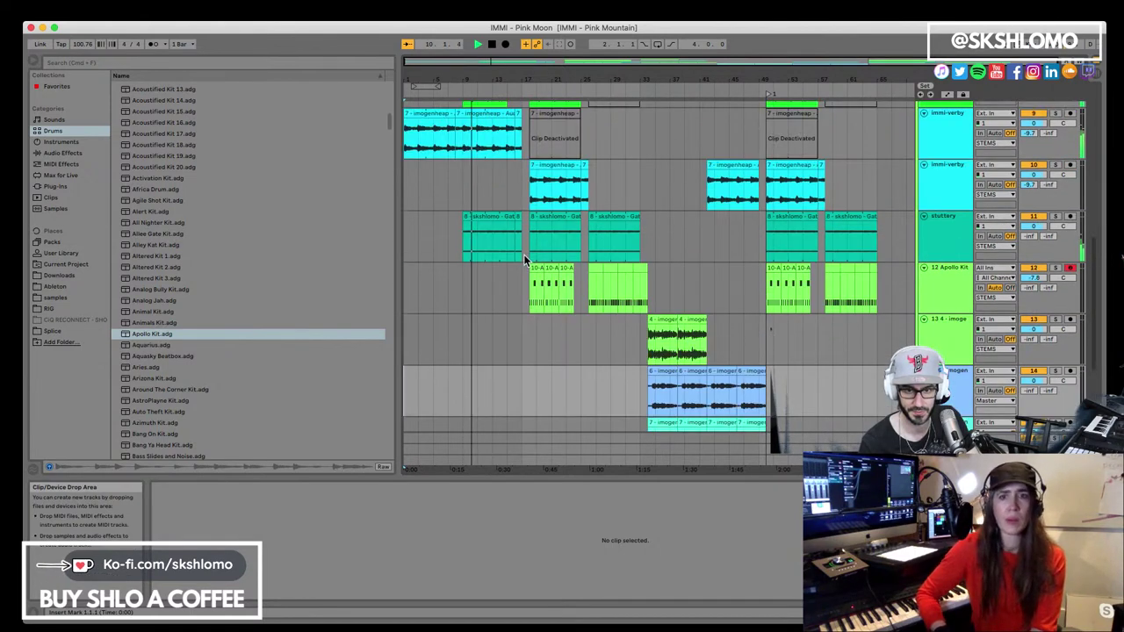
{"action": "scroll", "coordinate": [525, 261], "scroll_direction": "up", "scroll_amount": 6}
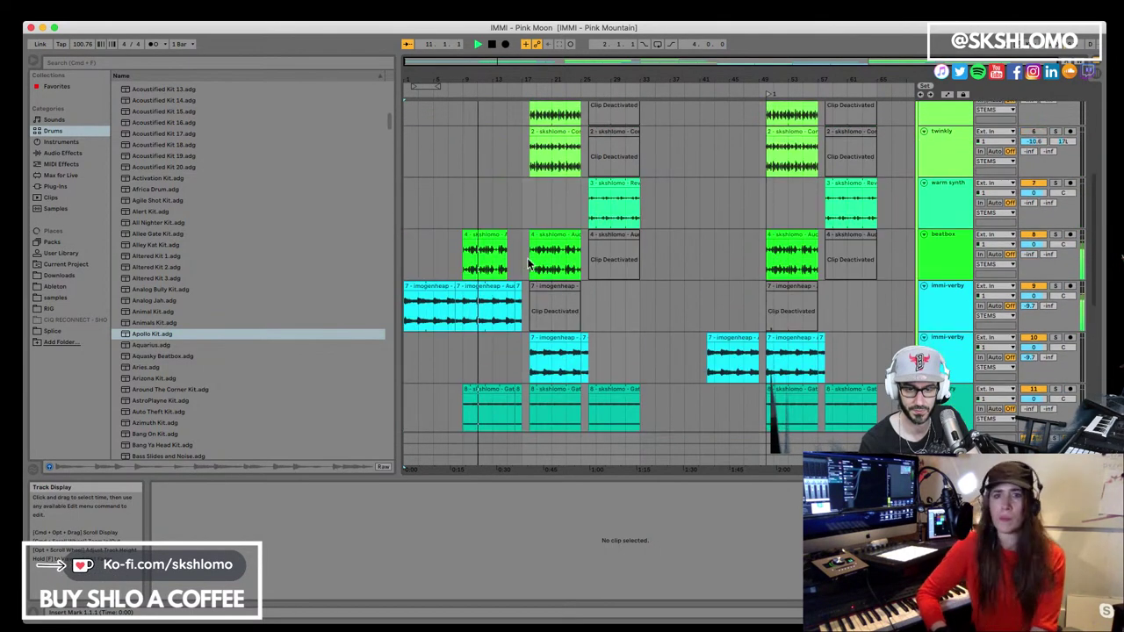
{"action": "scroll", "coordinate": [529, 261], "scroll_direction": "up", "scroll_amount": 1}
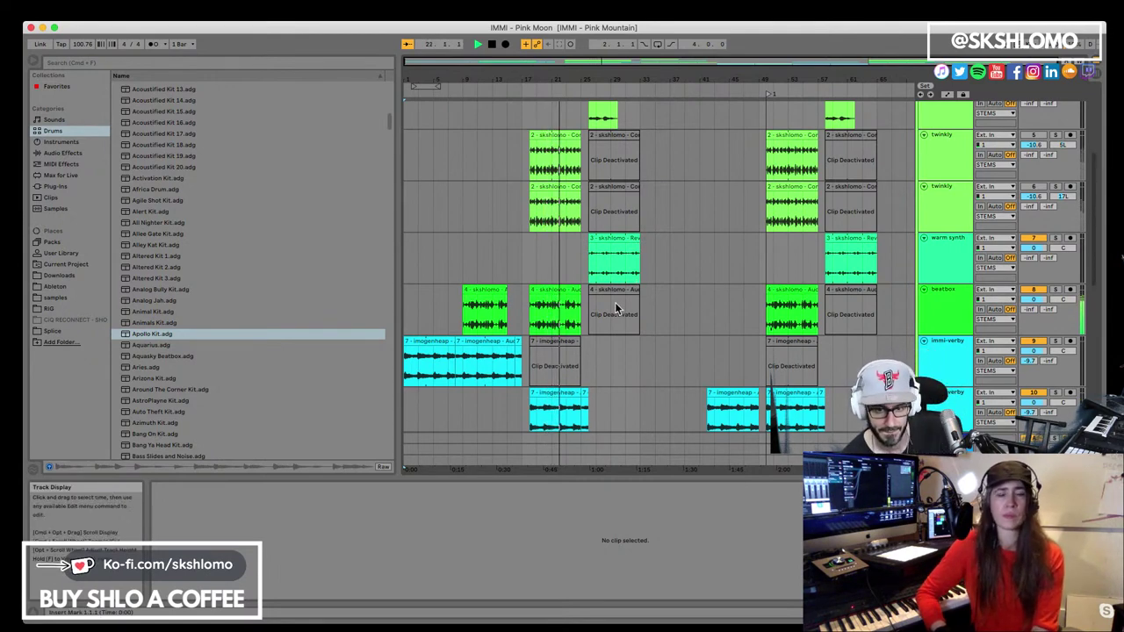
{"action": "scroll", "coordinate": [605, 360], "scroll_direction": "down", "scroll_amount": 5}
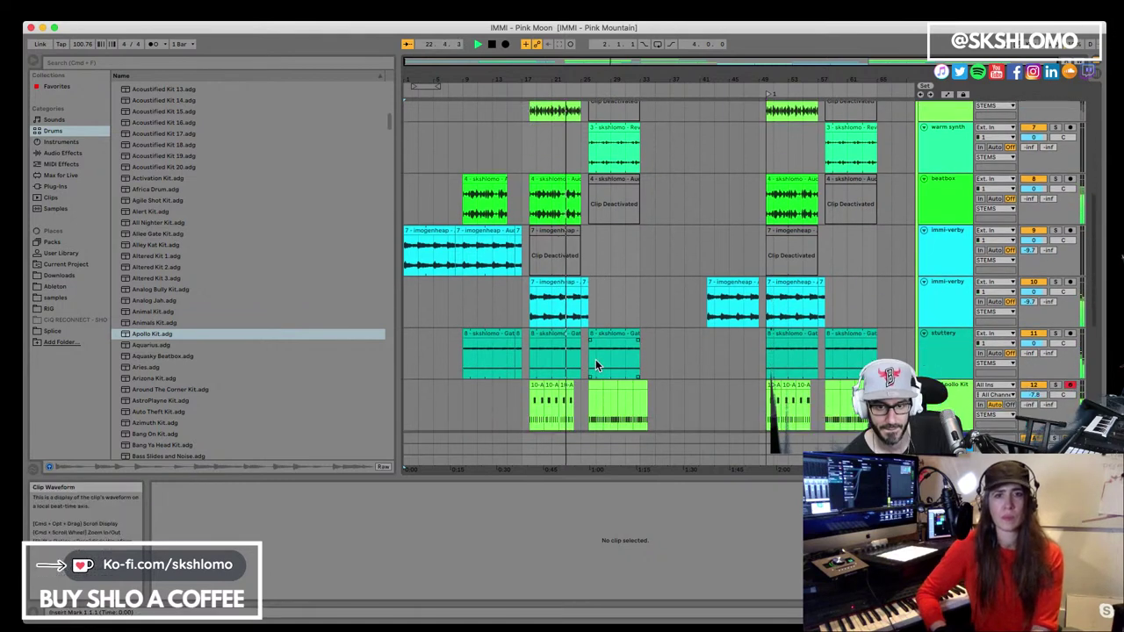
{"action": "scroll", "coordinate": [596, 359], "scroll_direction": "down", "scroll_amount": 3}
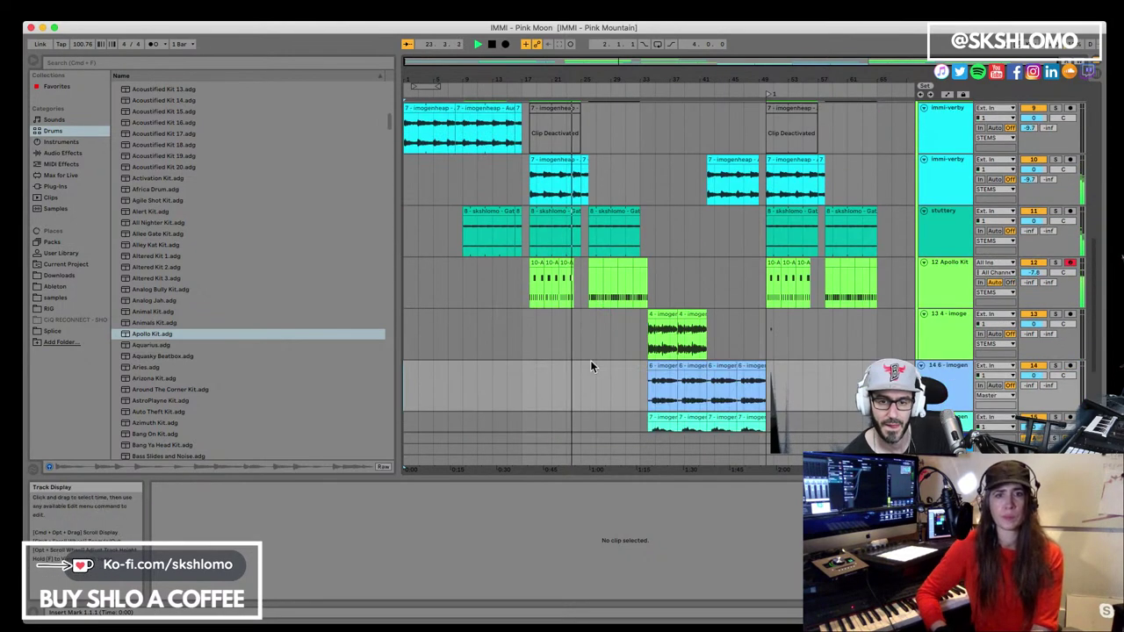
{"action": "scroll", "coordinate": [590, 360], "scroll_direction": "up", "scroll_amount": 1}
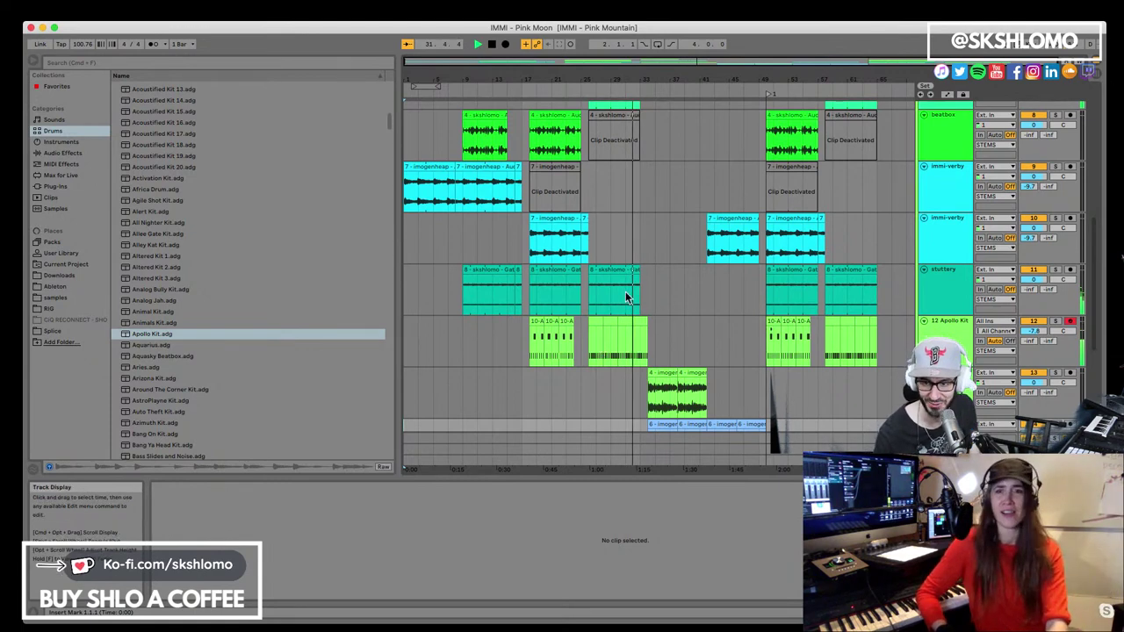
{"action": "scroll", "coordinate": [699, 305], "scroll_direction": "down", "scroll_amount": 1}
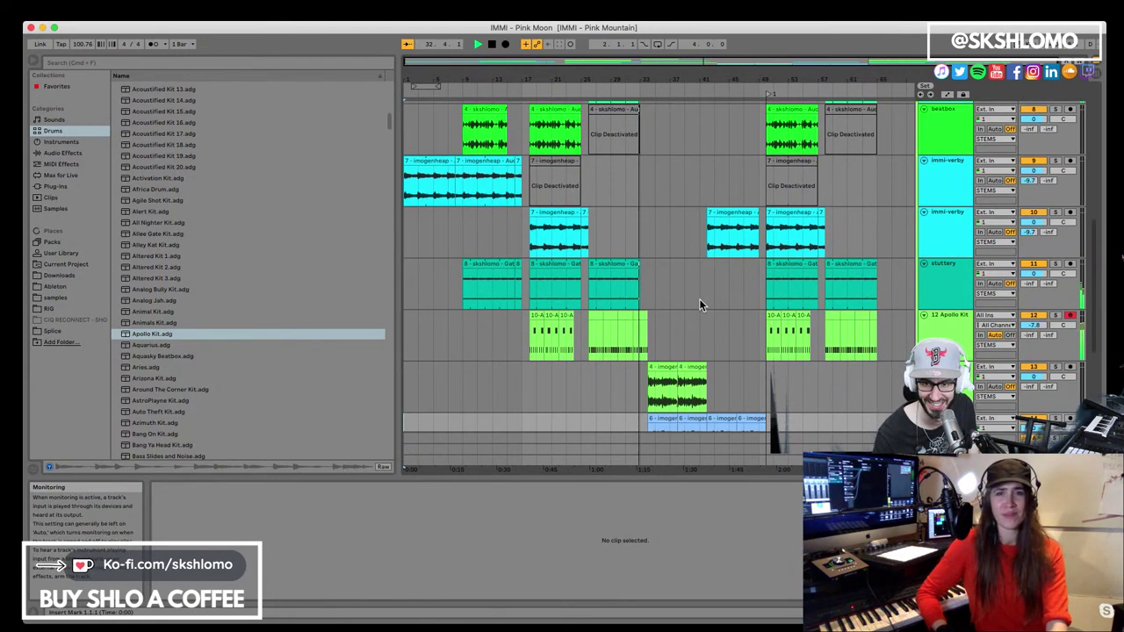
{"action": "scroll", "coordinate": [698, 304], "scroll_direction": "down", "scroll_amount": 5}
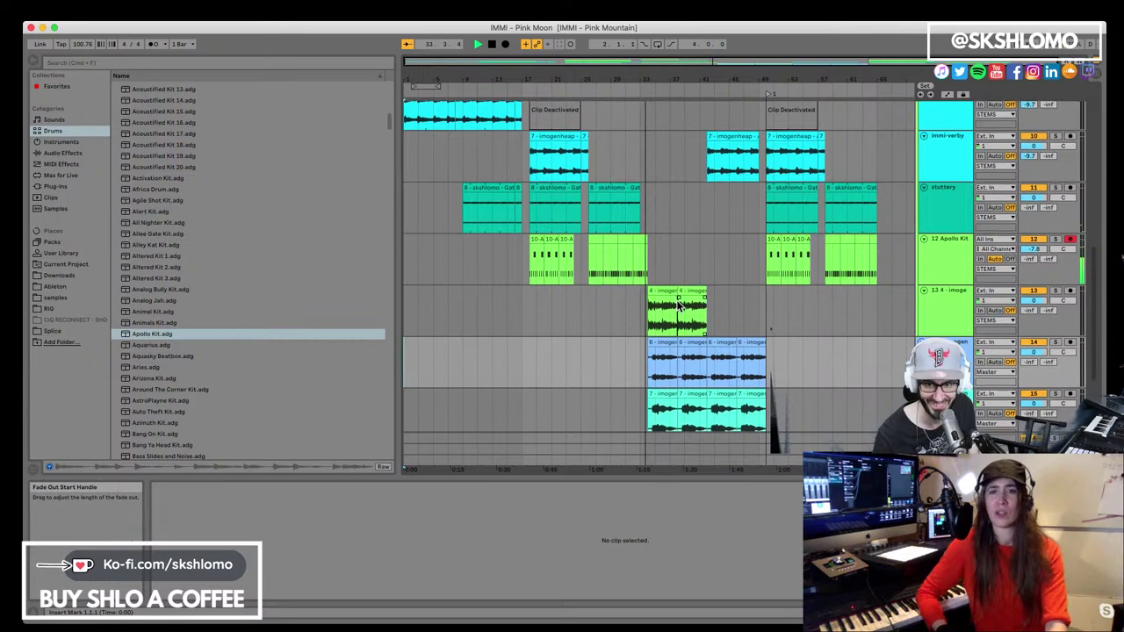
{"action": "scroll", "coordinate": [702, 303], "scroll_direction": "down", "scroll_amount": 4}
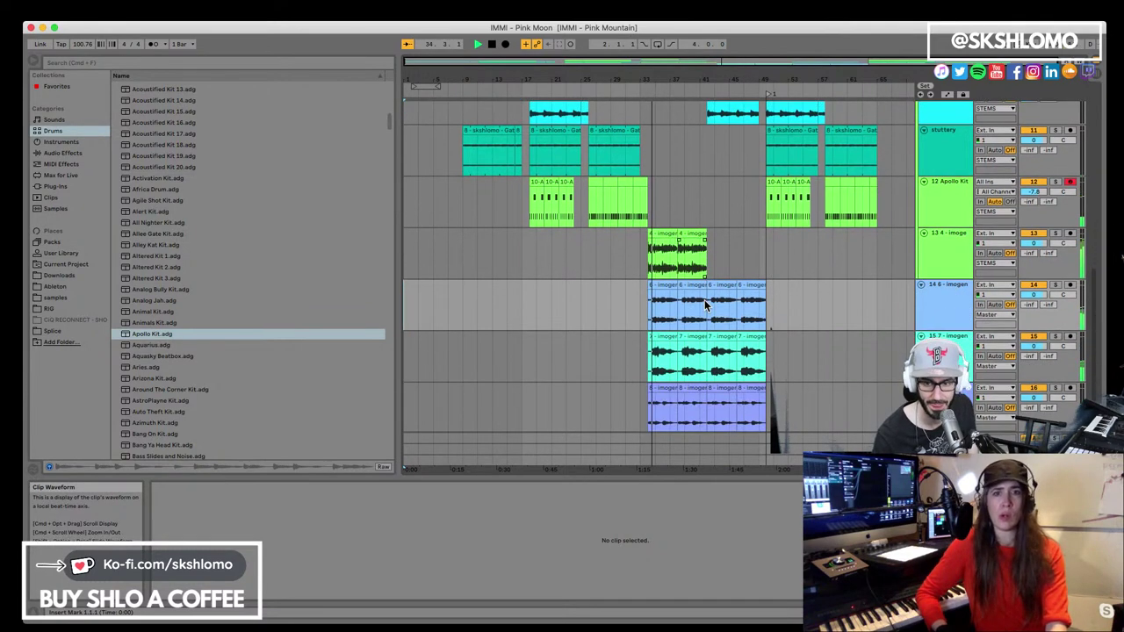
{"action": "scroll", "coordinate": [705, 305], "scroll_direction": "down", "scroll_amount": 2}
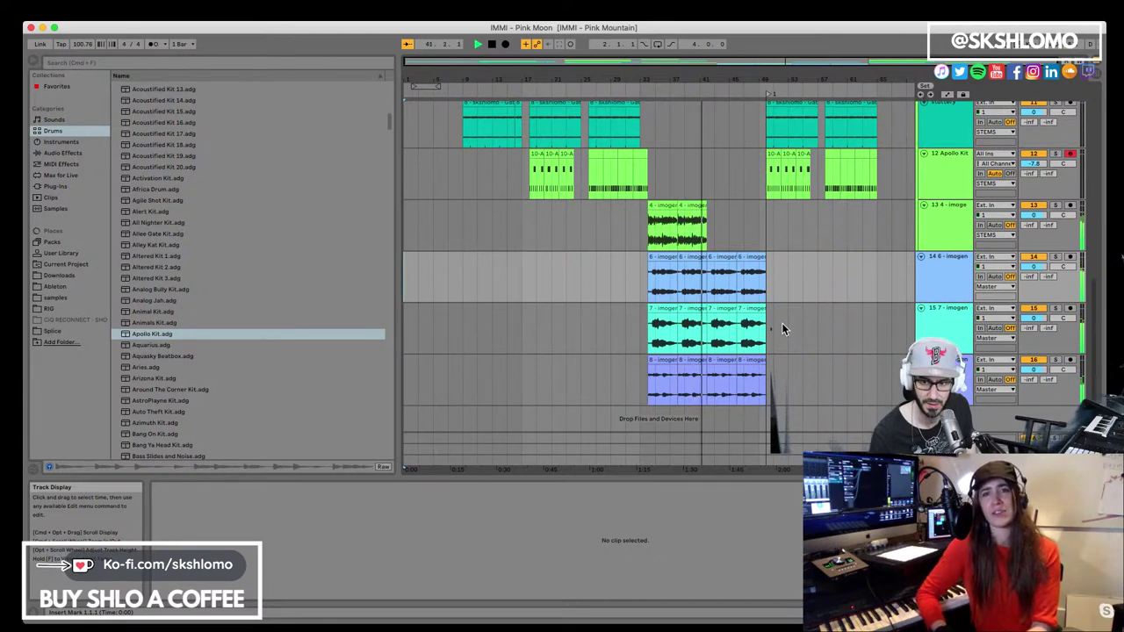
Examine the tracks from the vocal layers up to the STEMS group as playback runs through the breakdown into the repeated section at bar 50
{"action": "scroll", "coordinate": [771, 331], "scroll_direction": "up", "scroll_amount": 1}
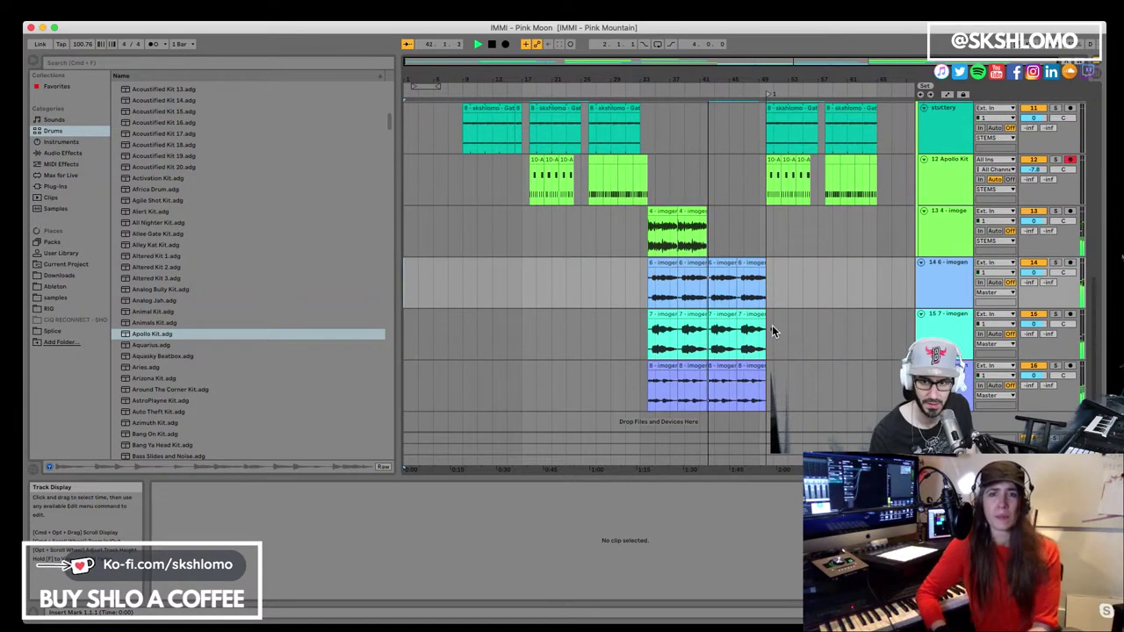
{"action": "scroll", "coordinate": [772, 331], "scroll_direction": "up", "scroll_amount": 3}
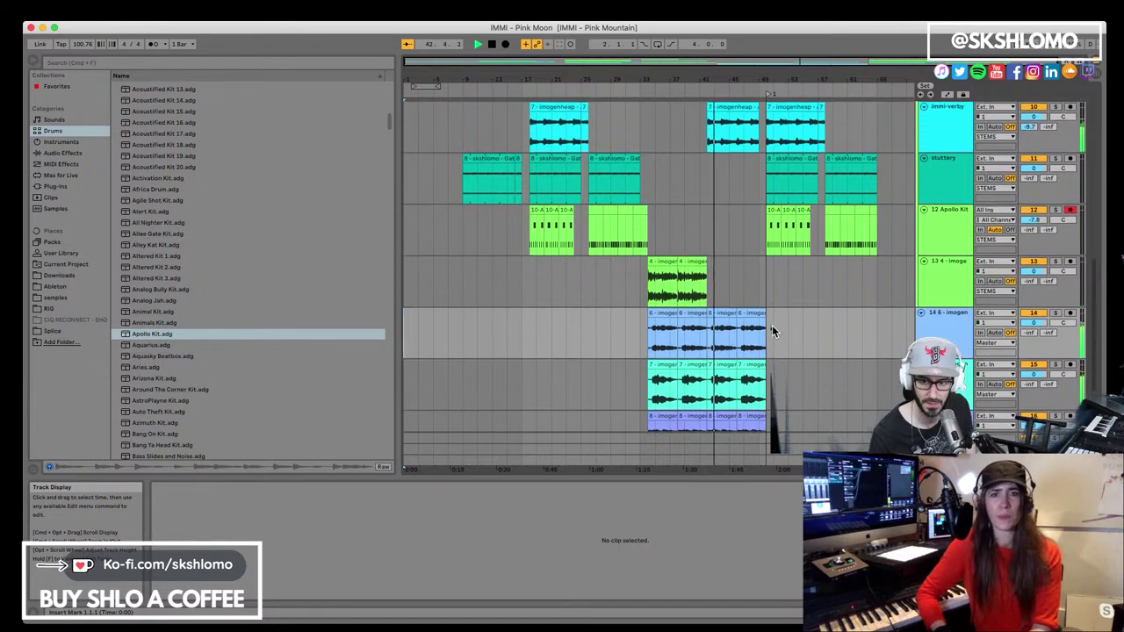
{"action": "scroll", "coordinate": [772, 330], "scroll_direction": "up", "scroll_amount": 3}
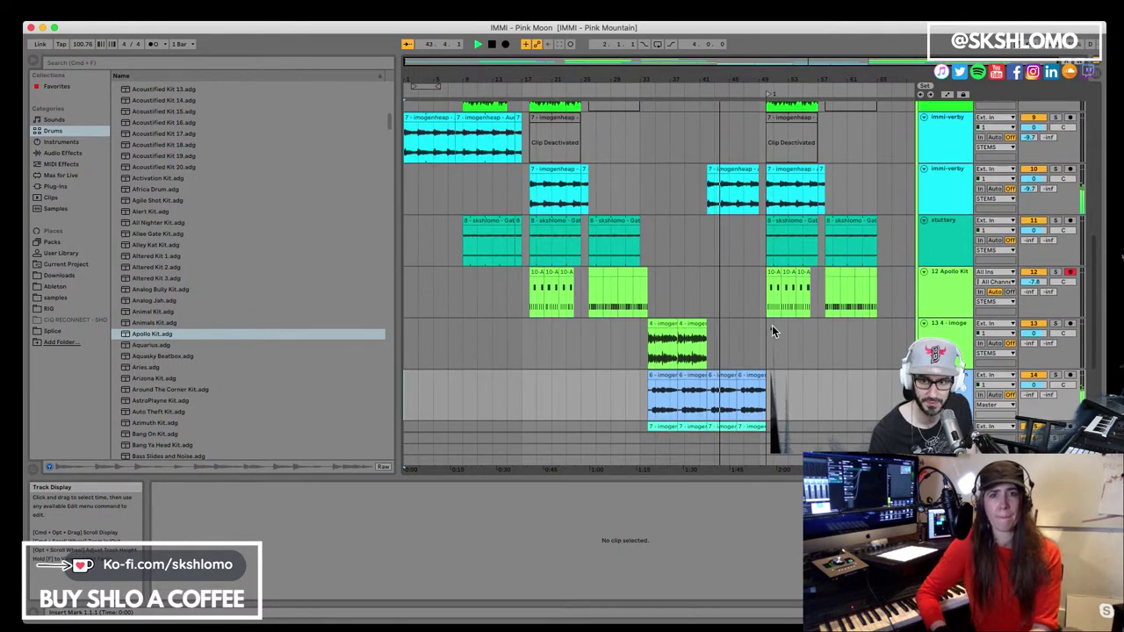
{"action": "scroll", "coordinate": [771, 330], "scroll_direction": "up", "scroll_amount": 3}
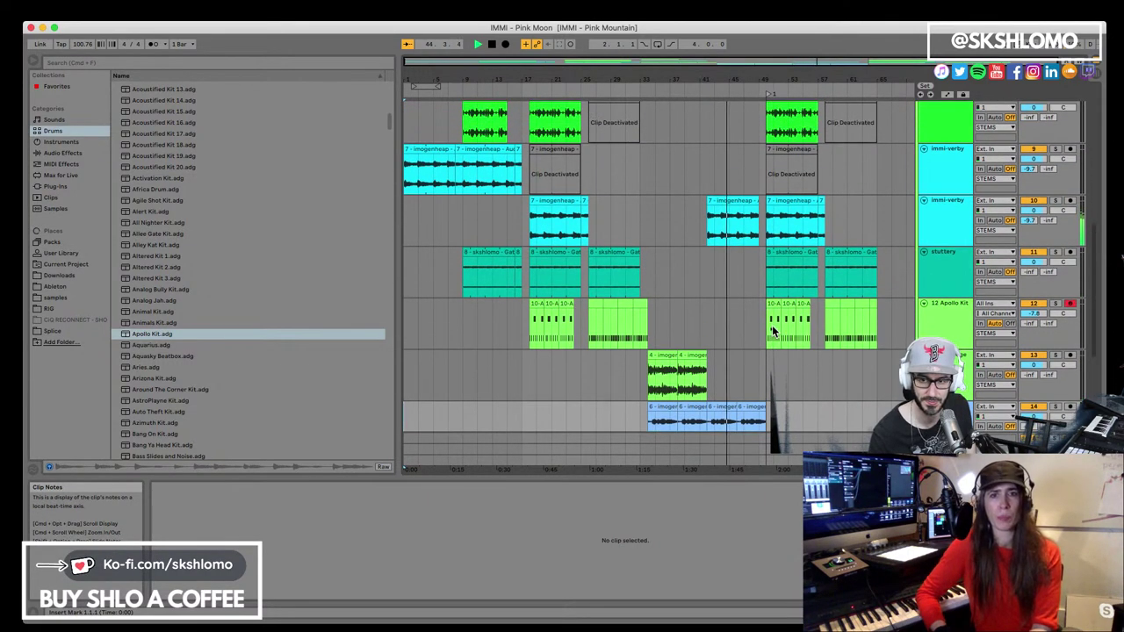
{"action": "scroll", "coordinate": [772, 324], "scroll_direction": "up", "scroll_amount": 4}
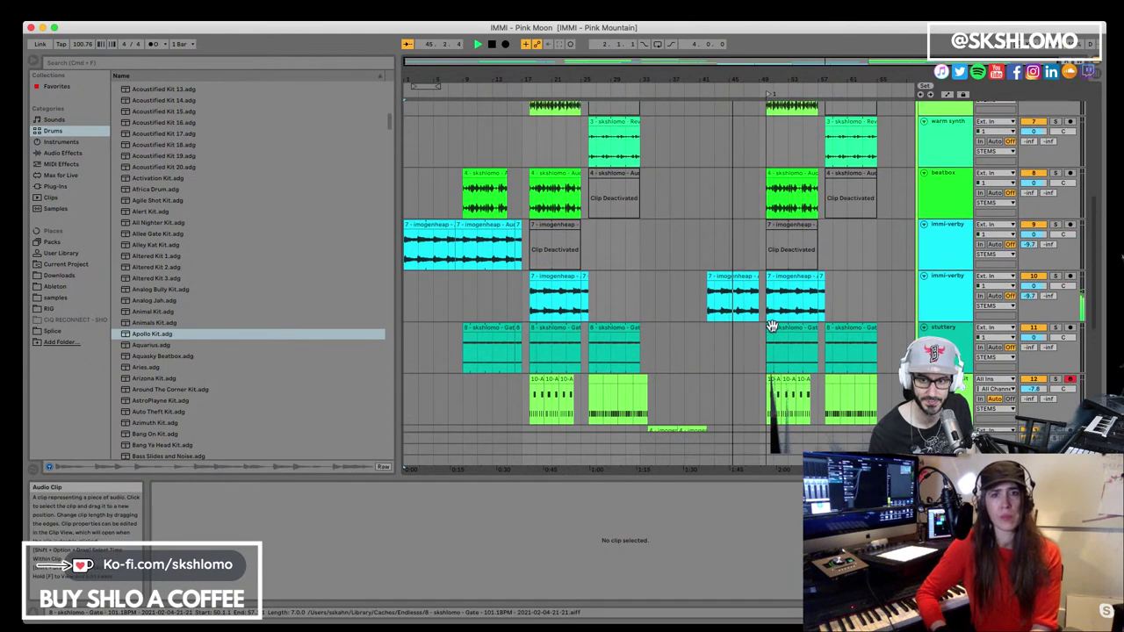
{"action": "scroll", "coordinate": [771, 328], "scroll_direction": "up", "scroll_amount": 6}
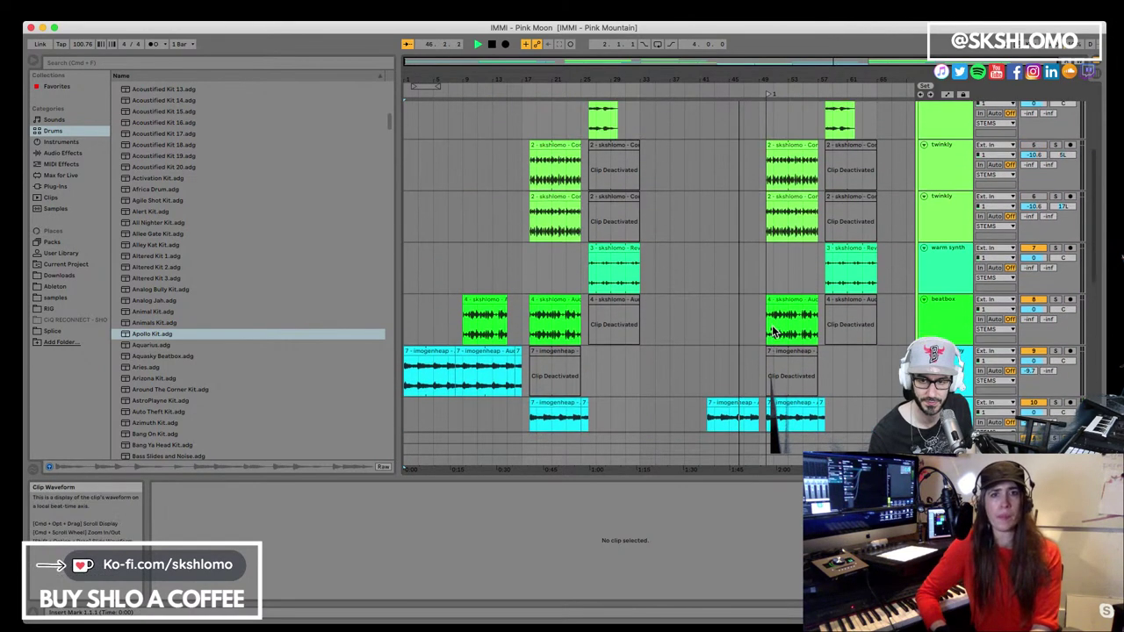
{"action": "scroll", "coordinate": [772, 330], "scroll_direction": "up", "scroll_amount": 4}
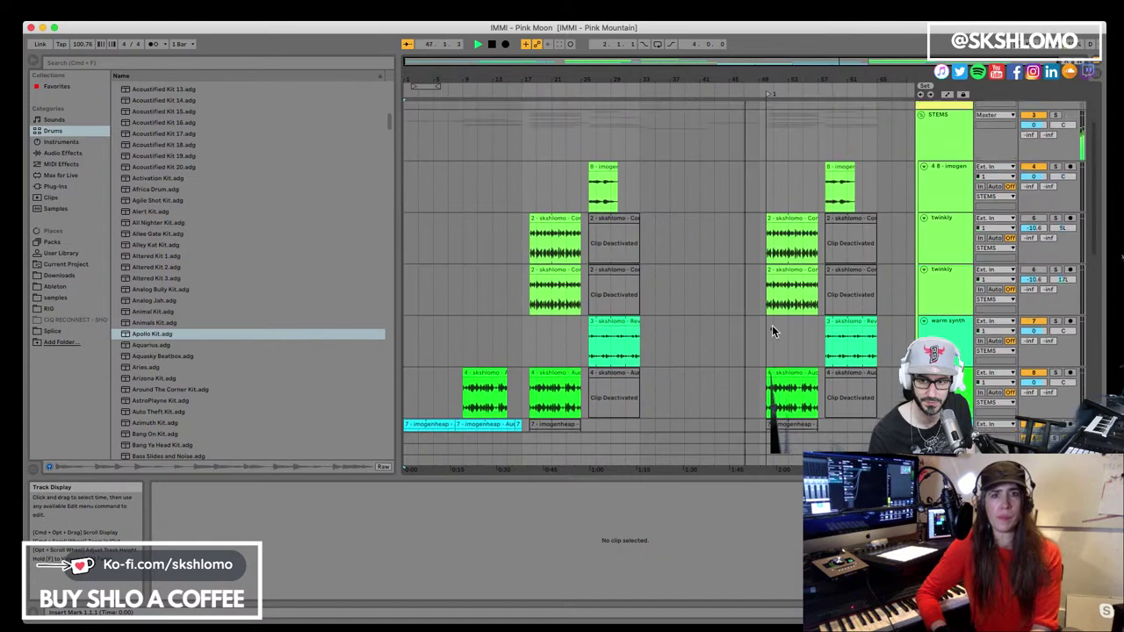
{"action": "scroll", "coordinate": [771, 331], "scroll_direction": "up", "scroll_amount": 1}
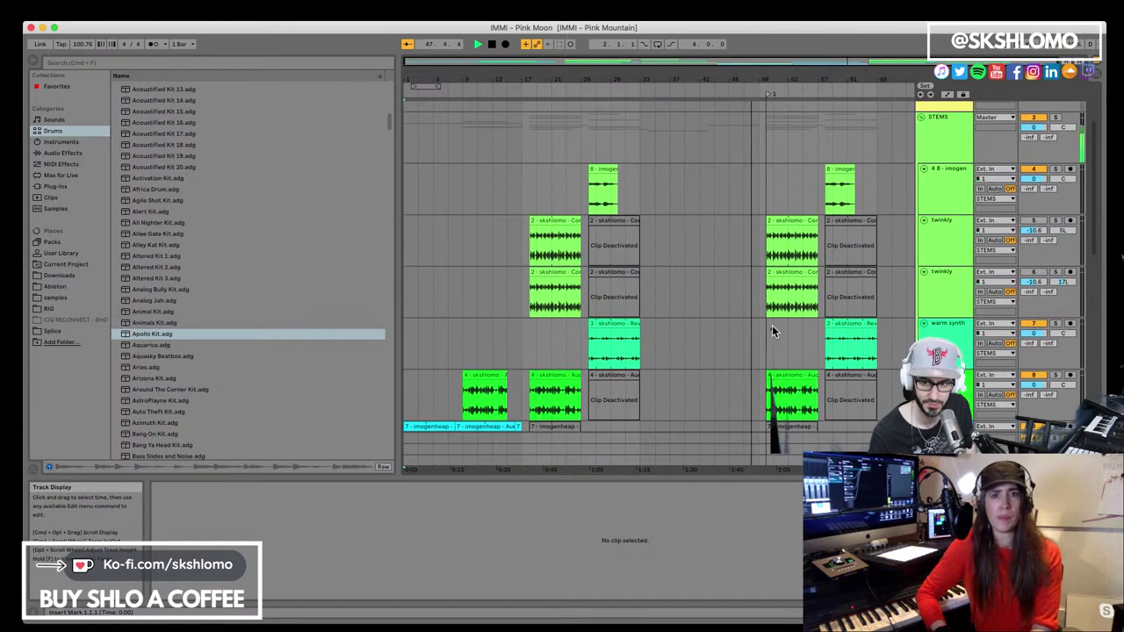
{"action": "scroll", "coordinate": [773, 331], "scroll_direction": "up", "scroll_amount": 1}
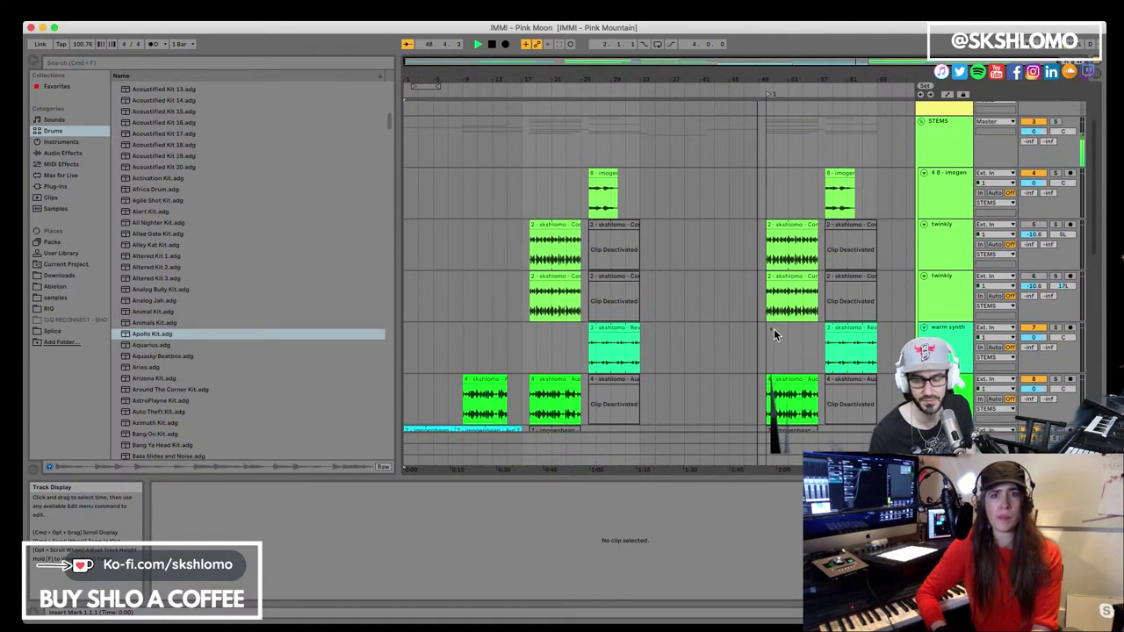
{"action": "scroll", "coordinate": [773, 326], "scroll_direction": "up", "scroll_amount": 2}
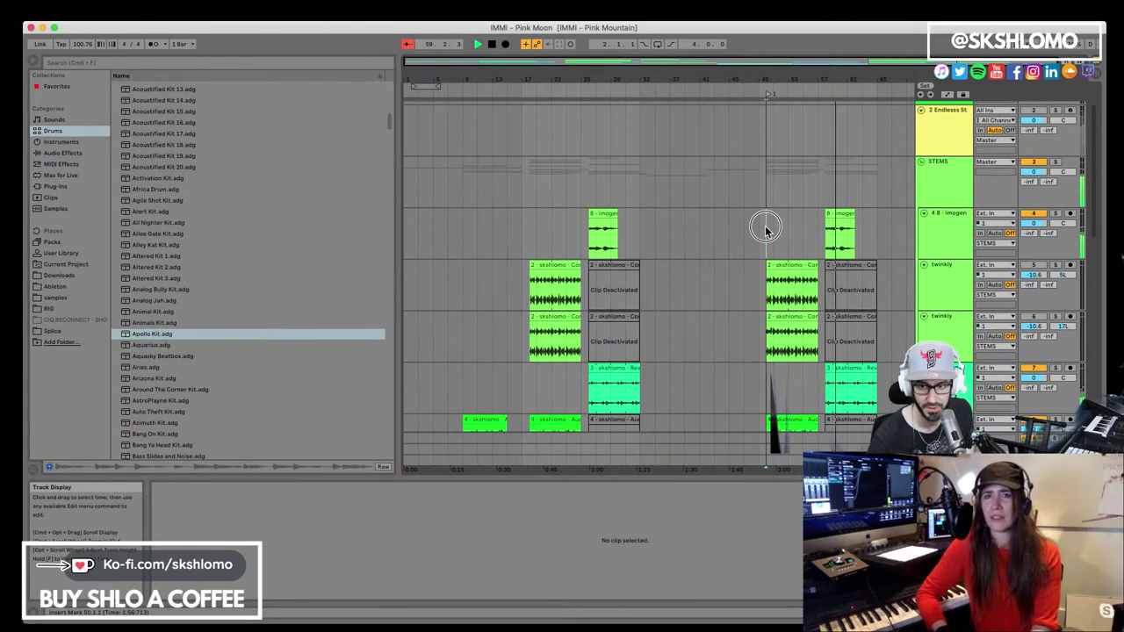
Stop playback and copy the seven-bar imogenheap clip from the immi-verby track 9
{"action": "left_click", "coordinate": [765, 226]}
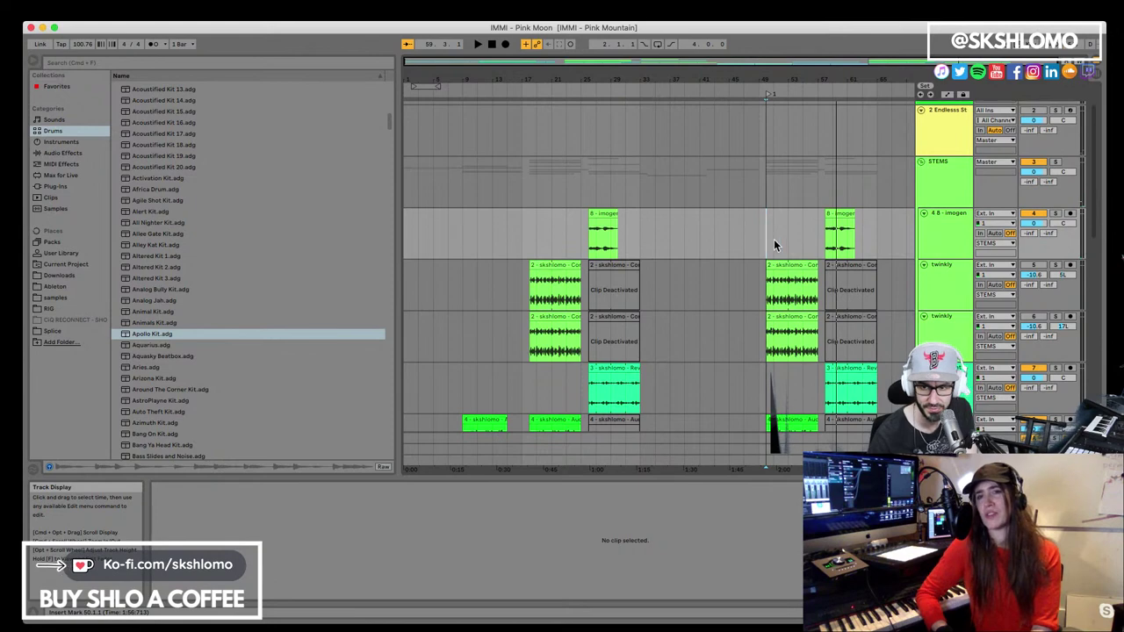
{"action": "scroll", "coordinate": [755, 248], "scroll_direction": "down", "scroll_amount": 1}
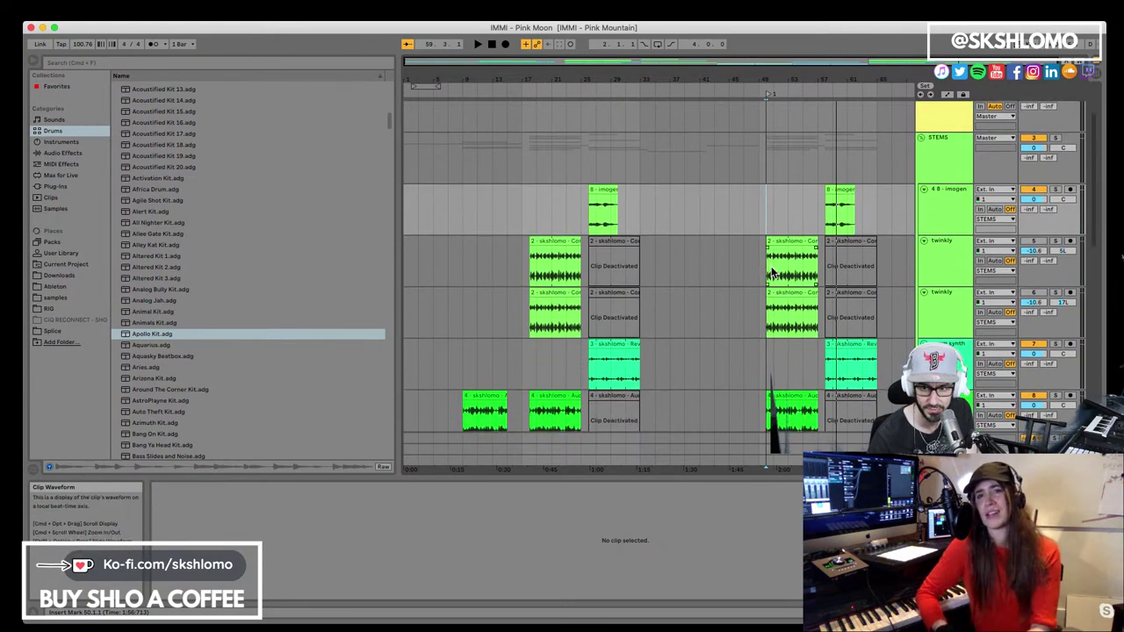
{"action": "scroll", "coordinate": [771, 272], "scroll_direction": "down", "scroll_amount": 2}
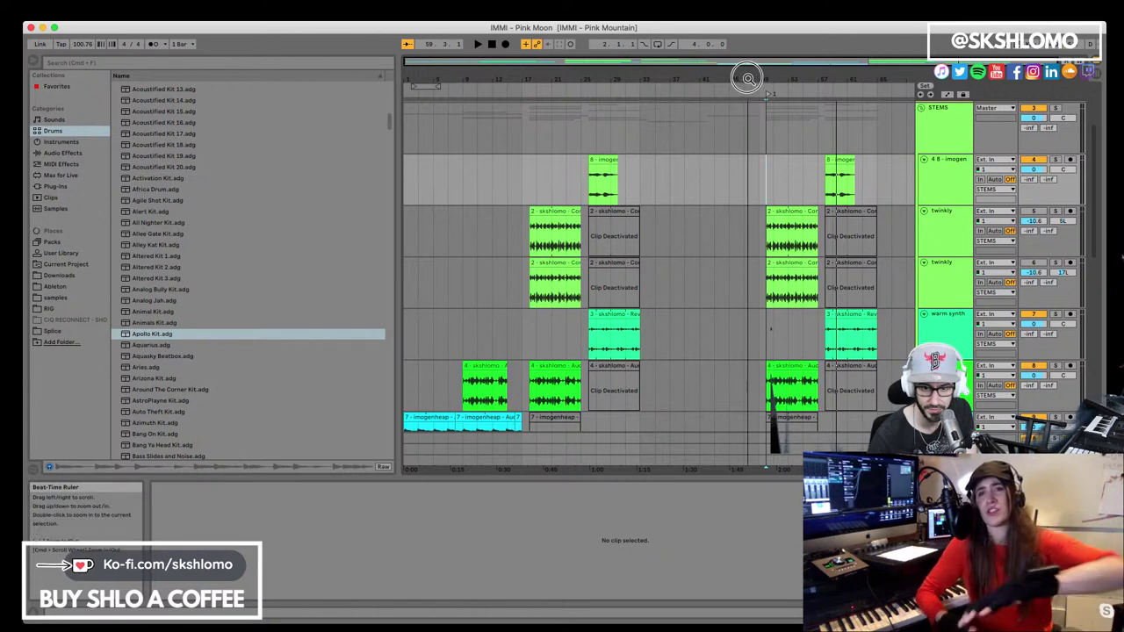
{"action": "scroll", "coordinate": [570, 263], "scroll_direction": "down", "scroll_amount": 1}
{"action": "left_click", "coordinate": [424, 388]}
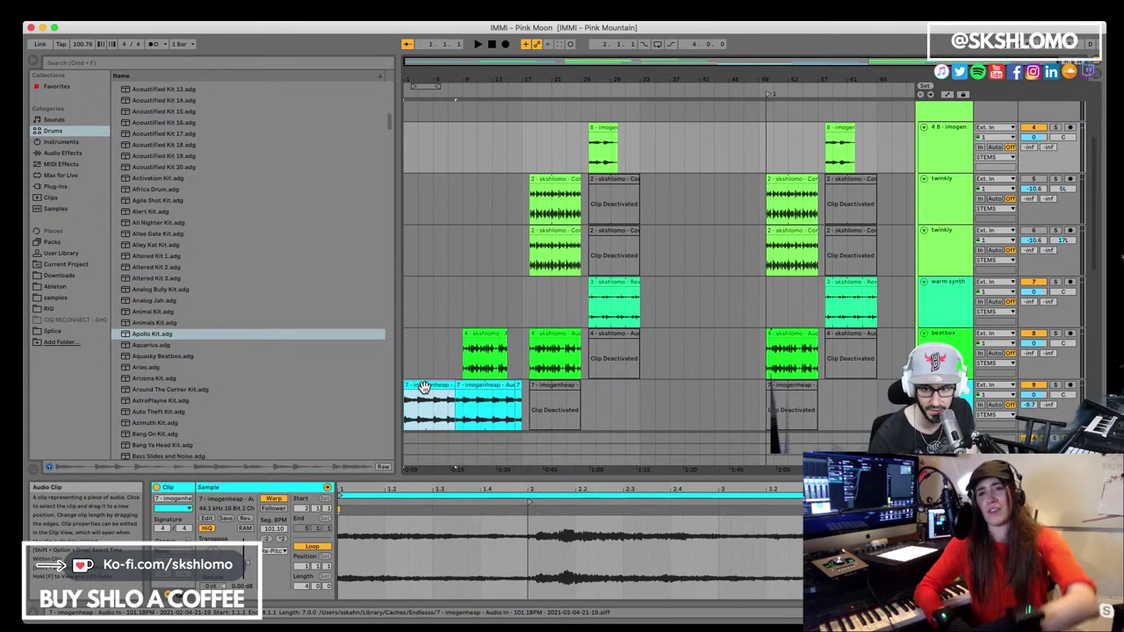
{"action": "scroll", "coordinate": [755, 384], "scroll_direction": "down", "scroll_amount": 1}
{"action": "left_click", "coordinate": [774, 376]}
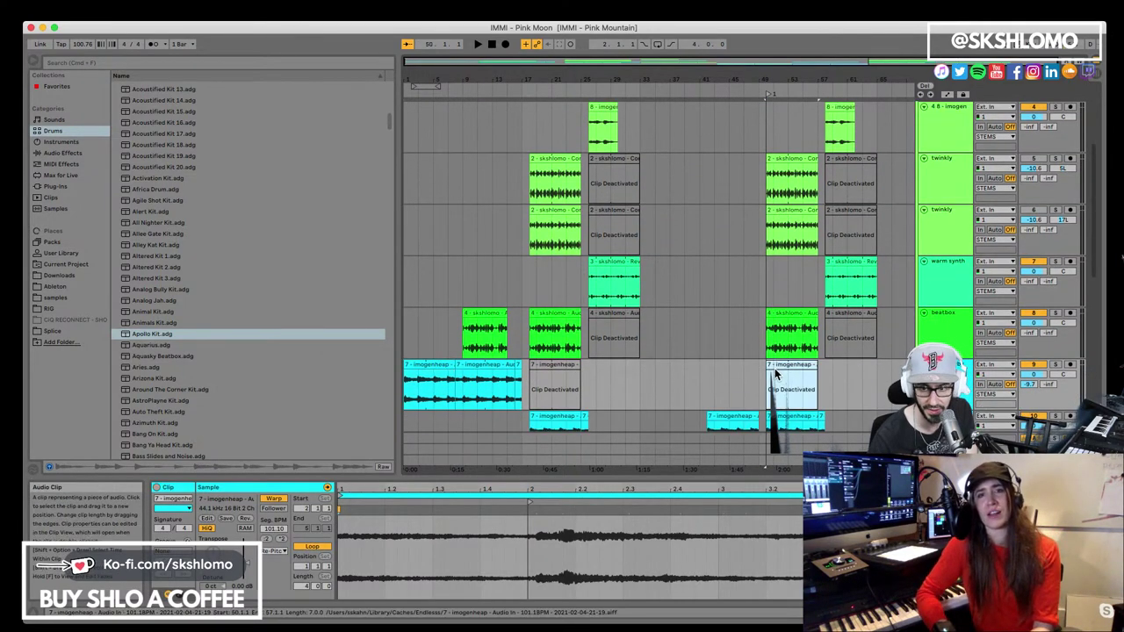
{"action": "scroll", "coordinate": [753, 379], "scroll_direction": "down", "scroll_amount": 3}
{"action": "scroll", "coordinate": [773, 341], "scroll_direction": "down", "scroll_amount": 1}
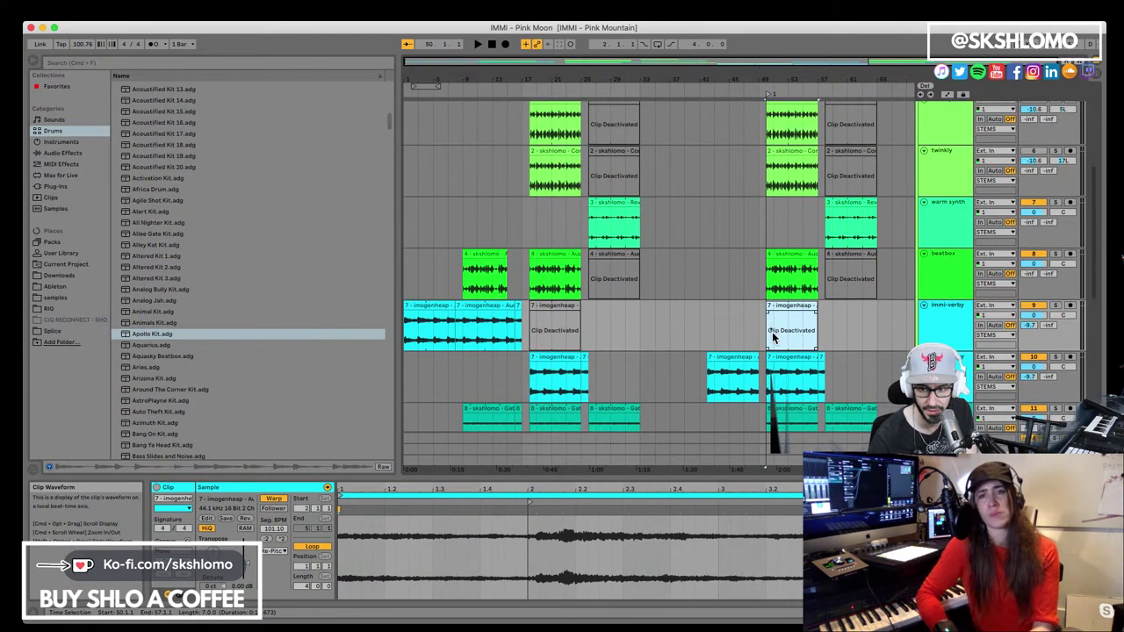
Play from bar 55 and paste the copied imogenheap clip at bar 58 on immi-verby track 9
{"action": "left_click", "coordinate": [803, 330]}
{"action": "key", "text": "space"}
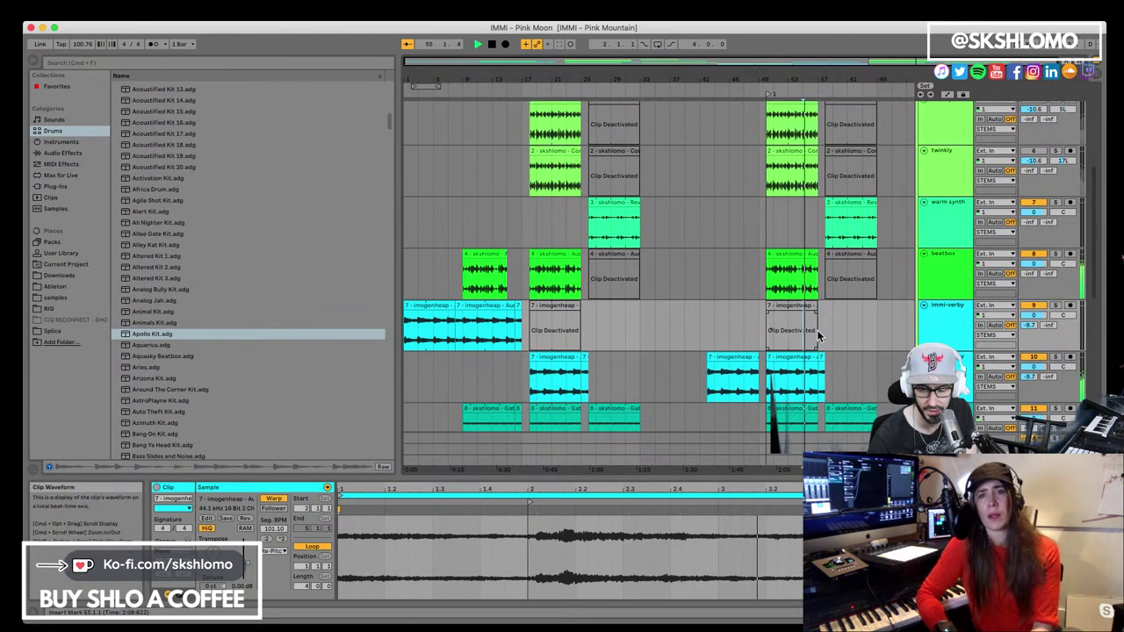
{"action": "left_click_drag", "start_coordinate": [836, 85], "coordinate": [794, 229]}
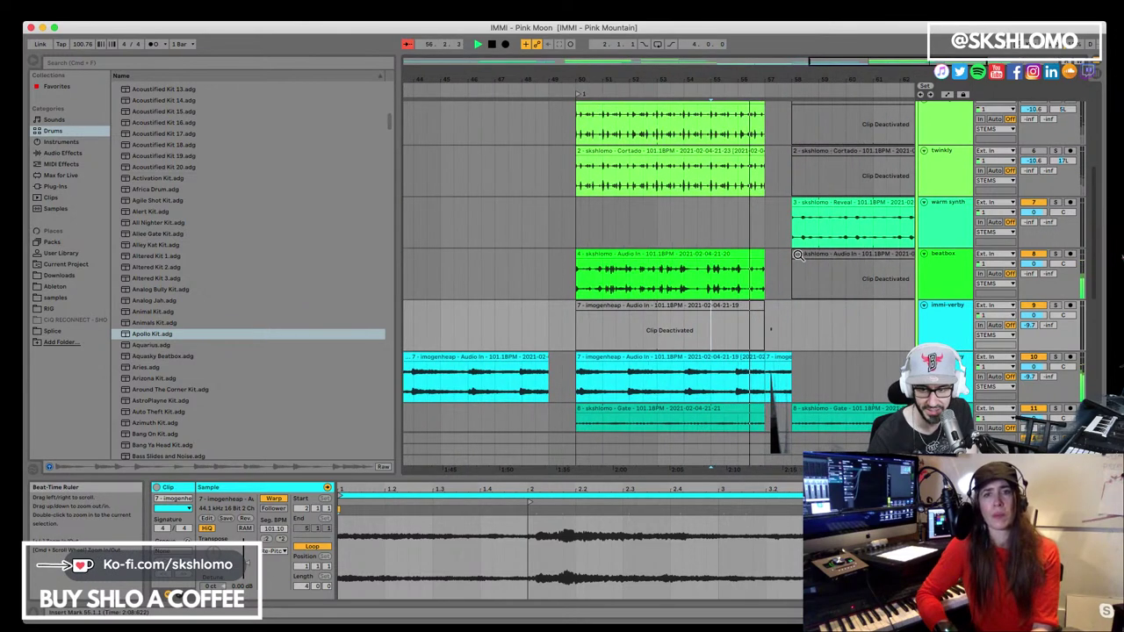
{"action": "left_click", "coordinate": [787, 329]}
{"action": "key", "text": "super+v"}
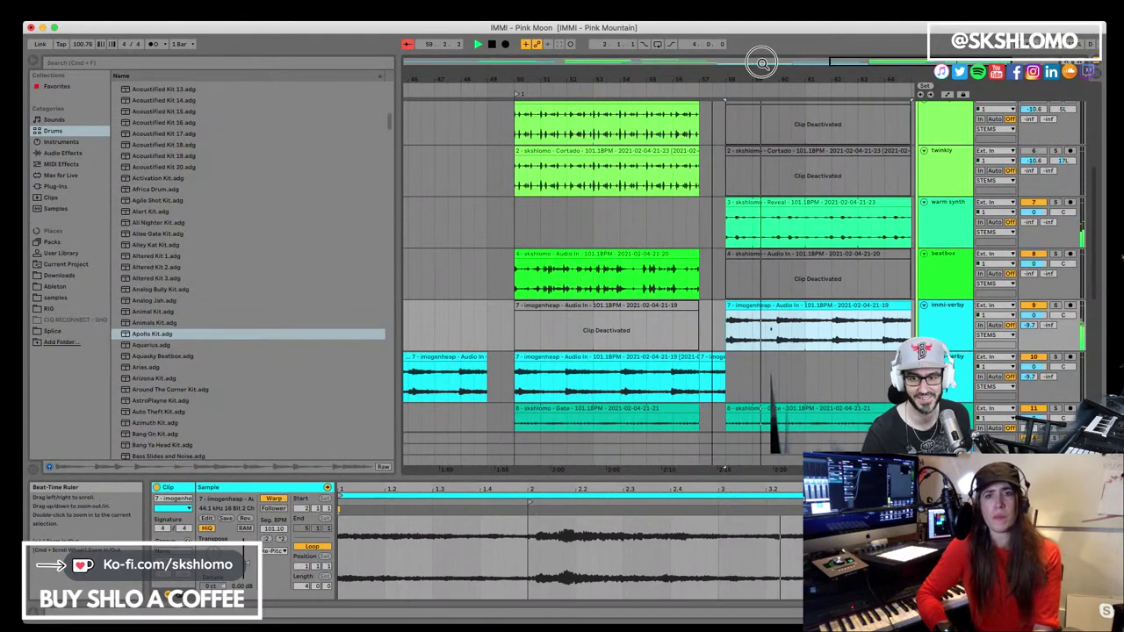
Listen to the new imogenheap clip through to bar 65 and check it against the other stems in the full arrangement
{"action": "scroll", "coordinate": [669, 184], "scroll_direction": "down", "scroll_amount": 3}
{"action": "scroll", "coordinate": [672, 188], "scroll_direction": "down", "scroll_amount": 1}
{"action": "scroll", "coordinate": [660, 188], "scroll_direction": "up", "scroll_amount": 1}
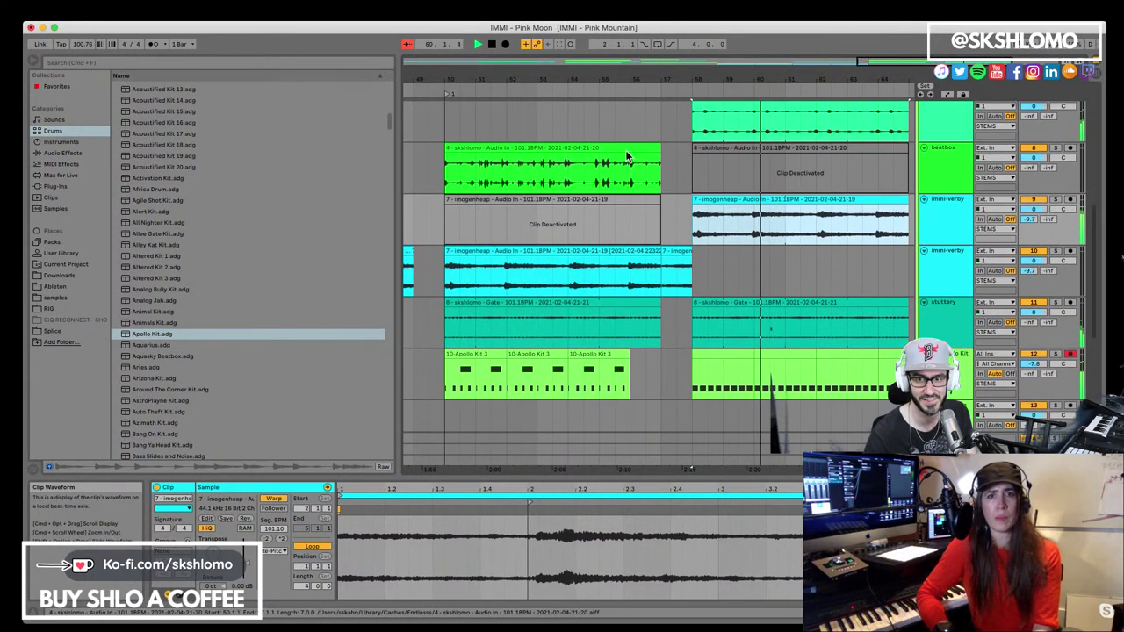
{"action": "left_click", "coordinate": [608, 77]}
{"action": "left_click_drag", "start_coordinate": [605, 77], "coordinate": [873, 151]}
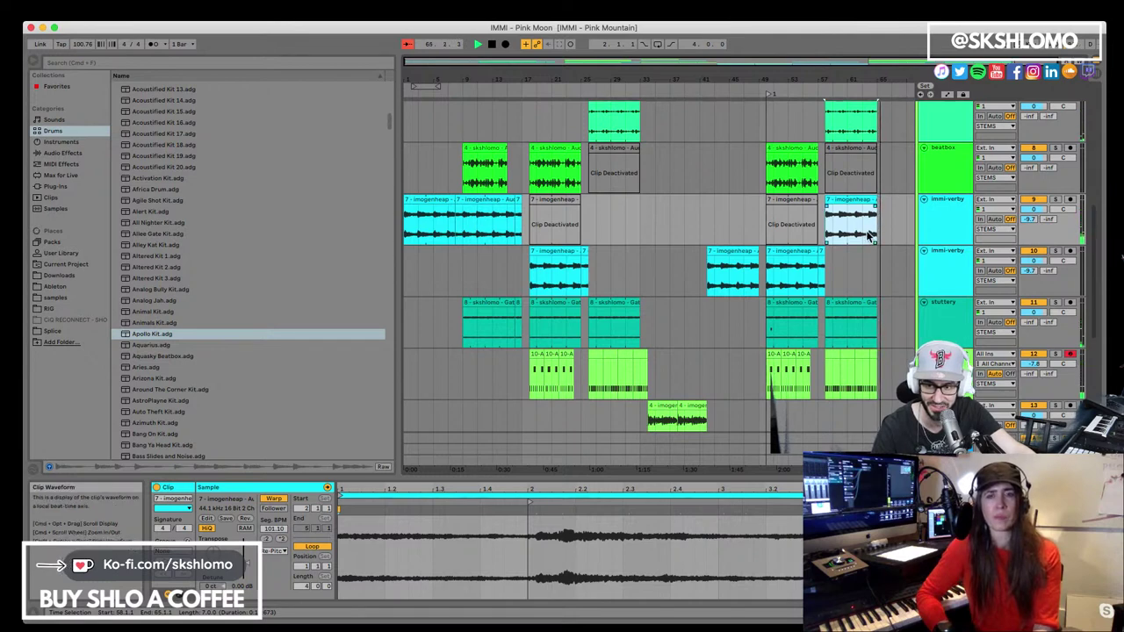
{"action": "left_click", "coordinate": [808, 230]}
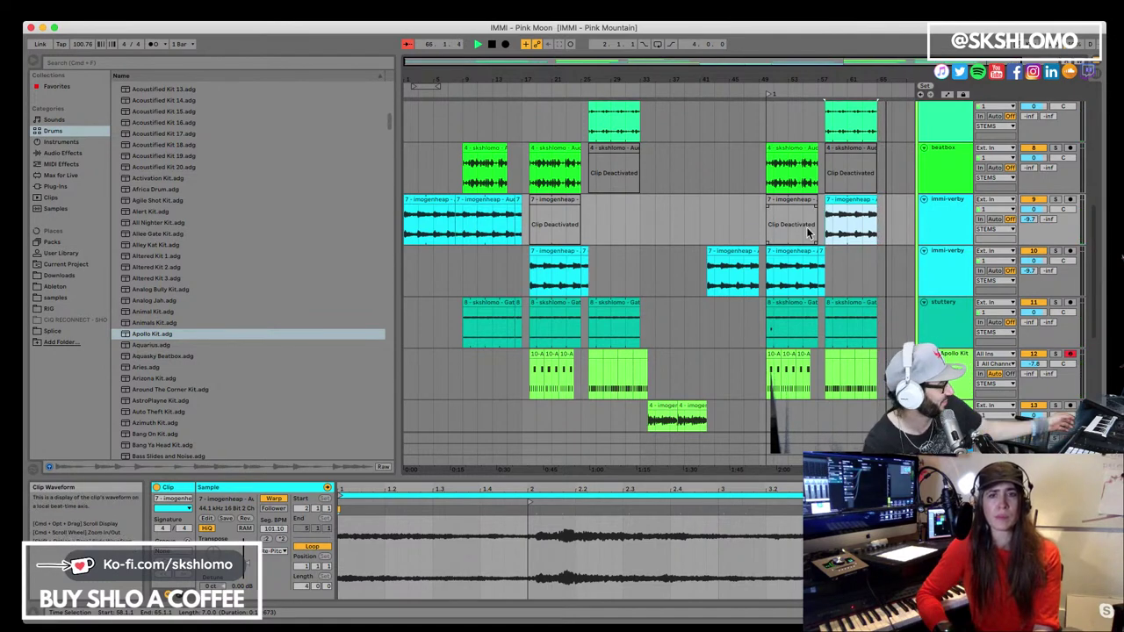